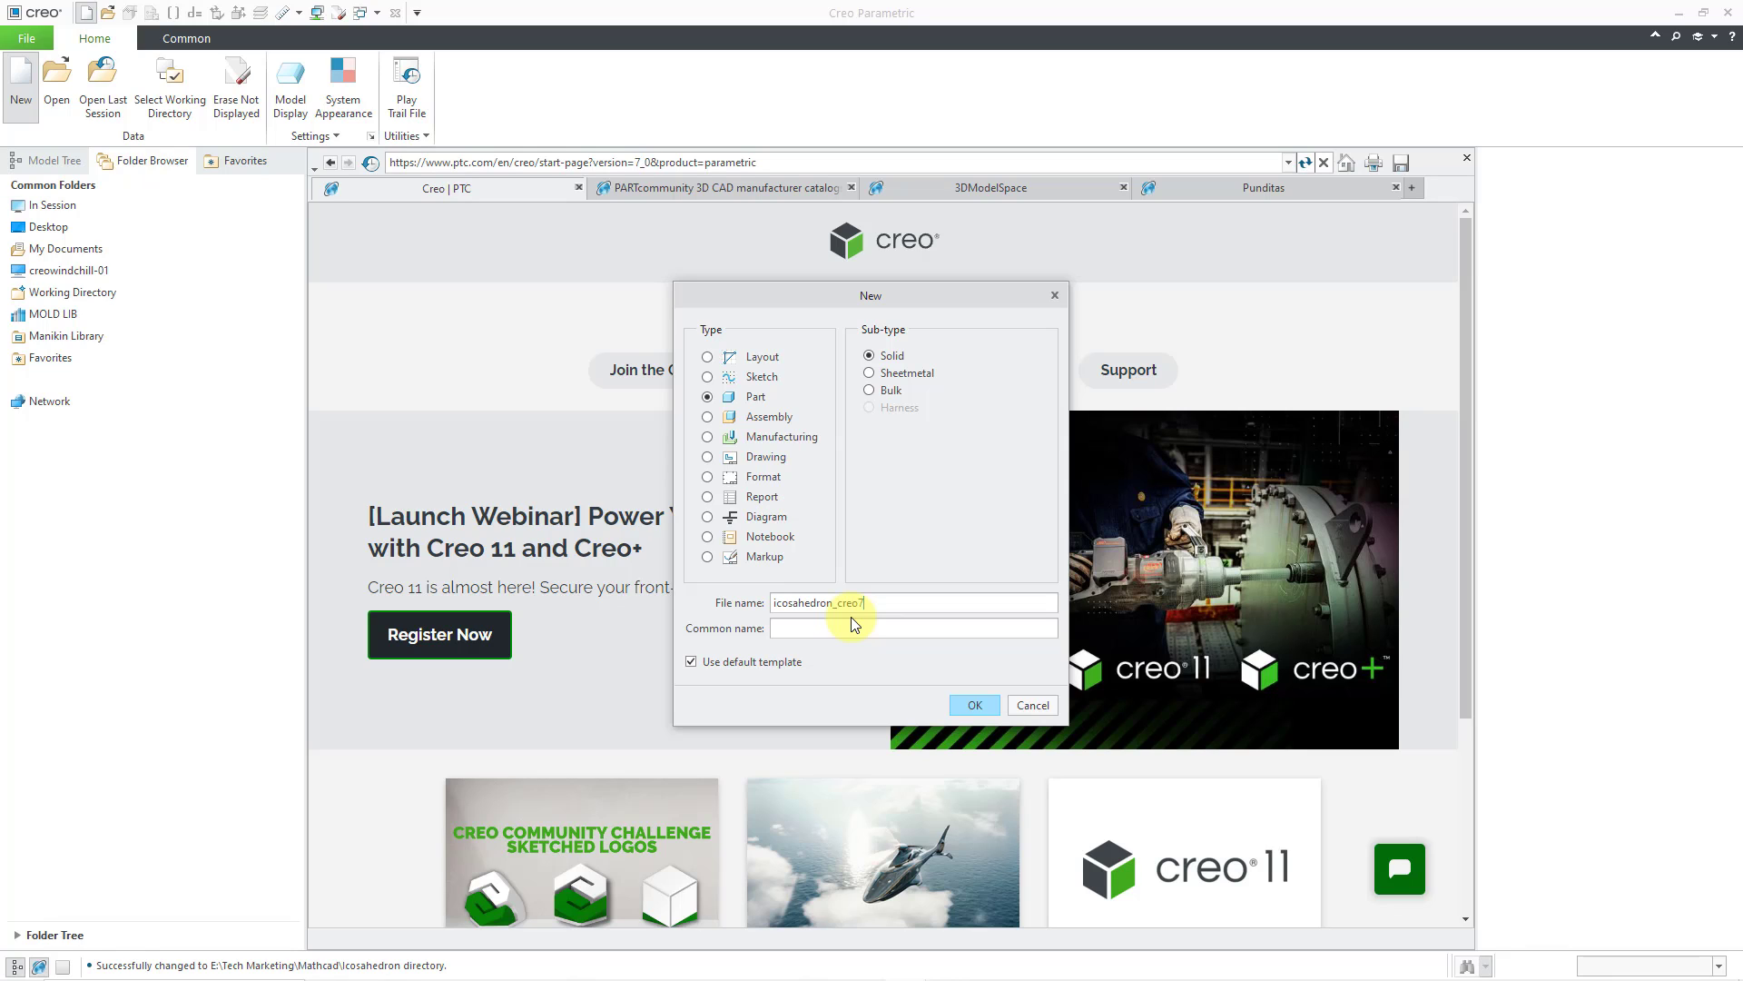
# Create the solid part icosahedron_creo7 from the default template and show its datum planes
pyautogui.click(968, 705)
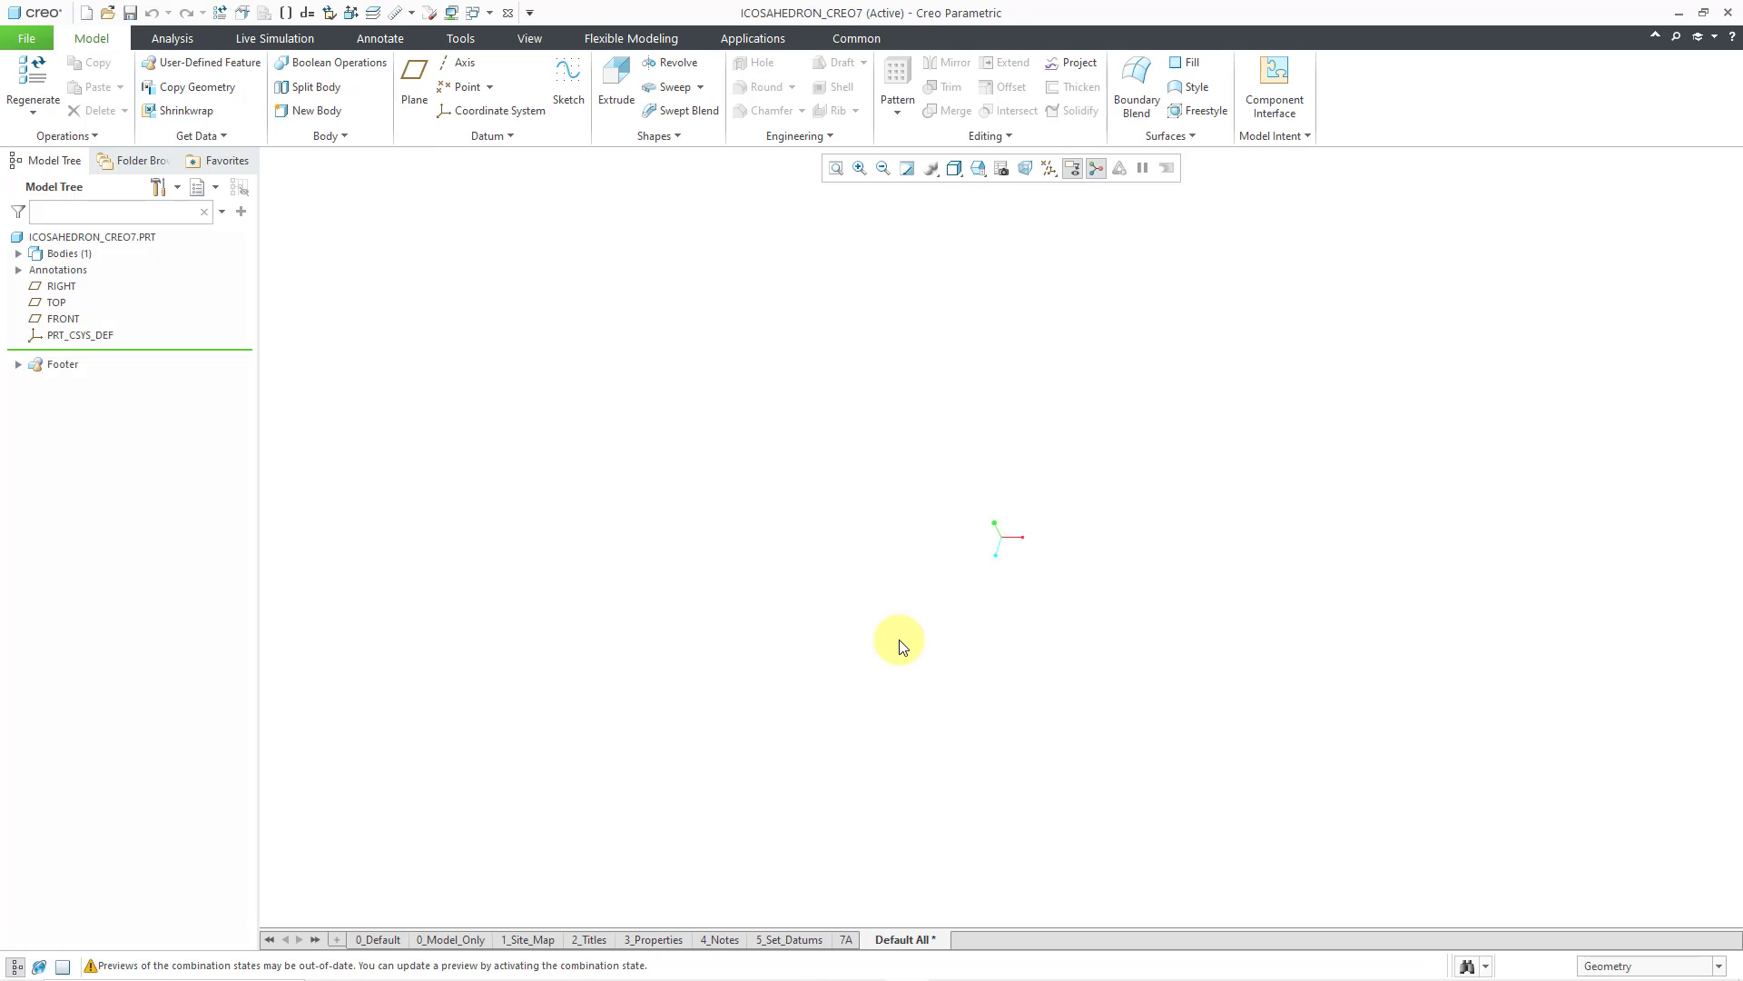
pyautogui.click(1047, 172)
pyautogui.click(1105, 271)
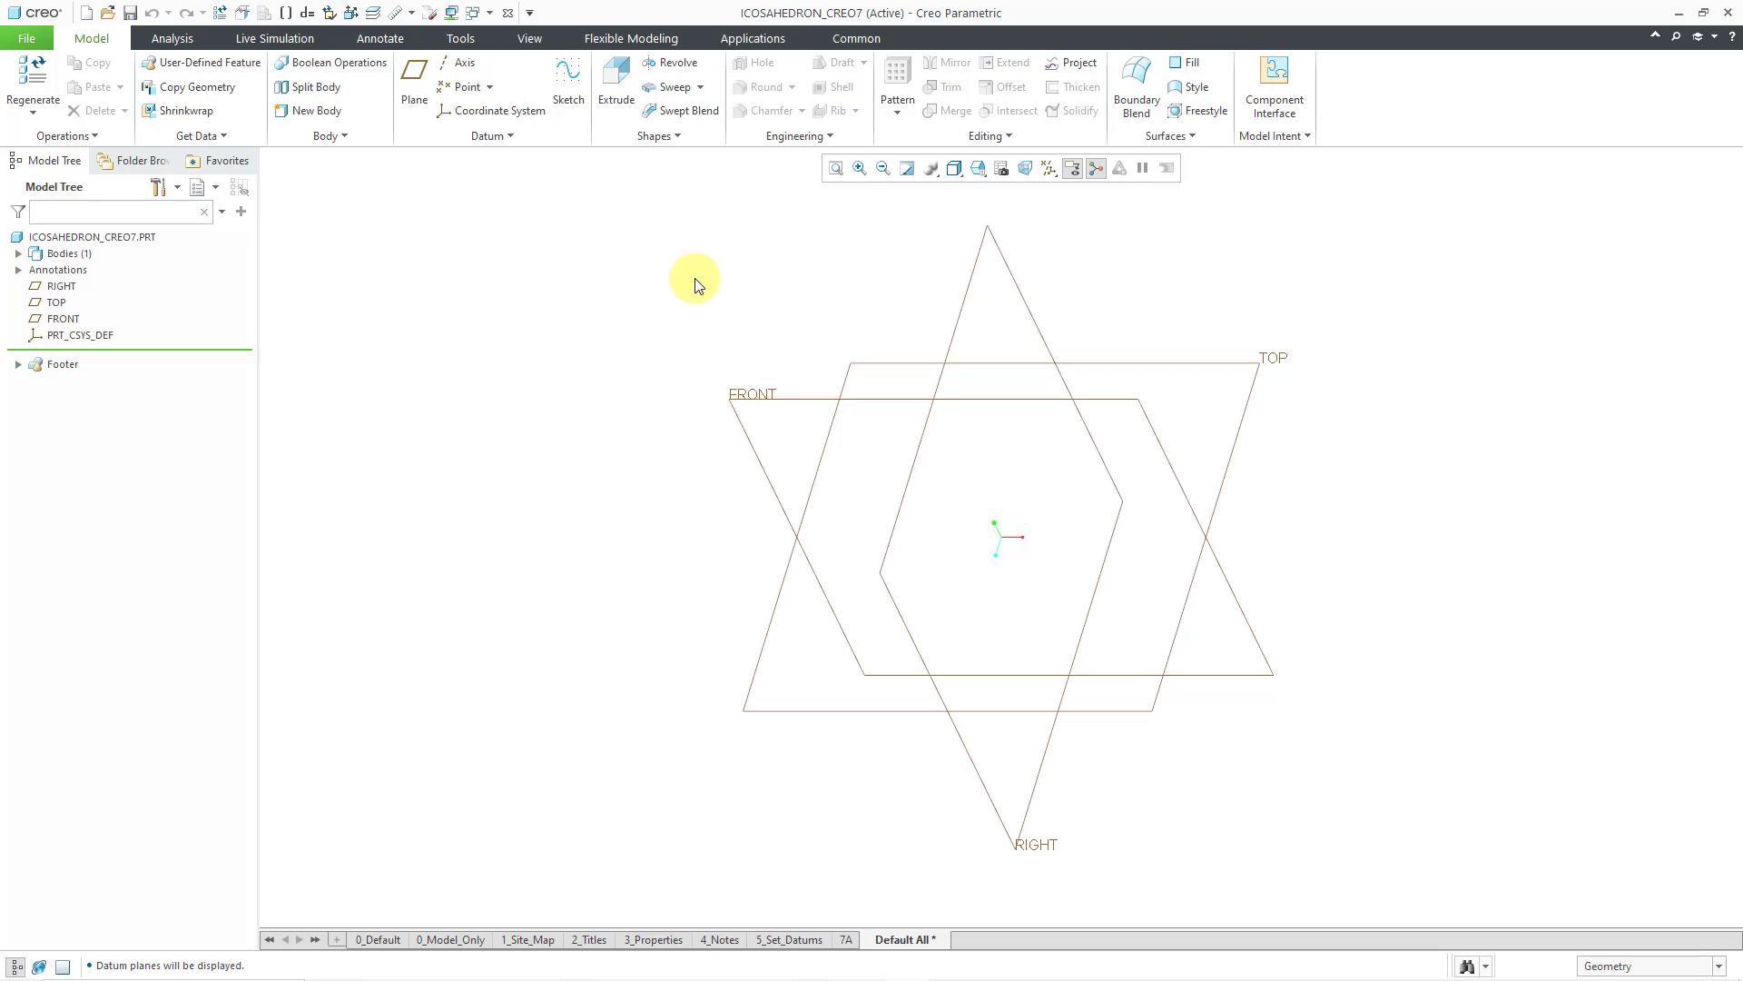
# Start a sketch on the TOP plane and place a 5-Sided Pentagon from the Sketcher Palette near the origin
pyautogui.click(868, 363)
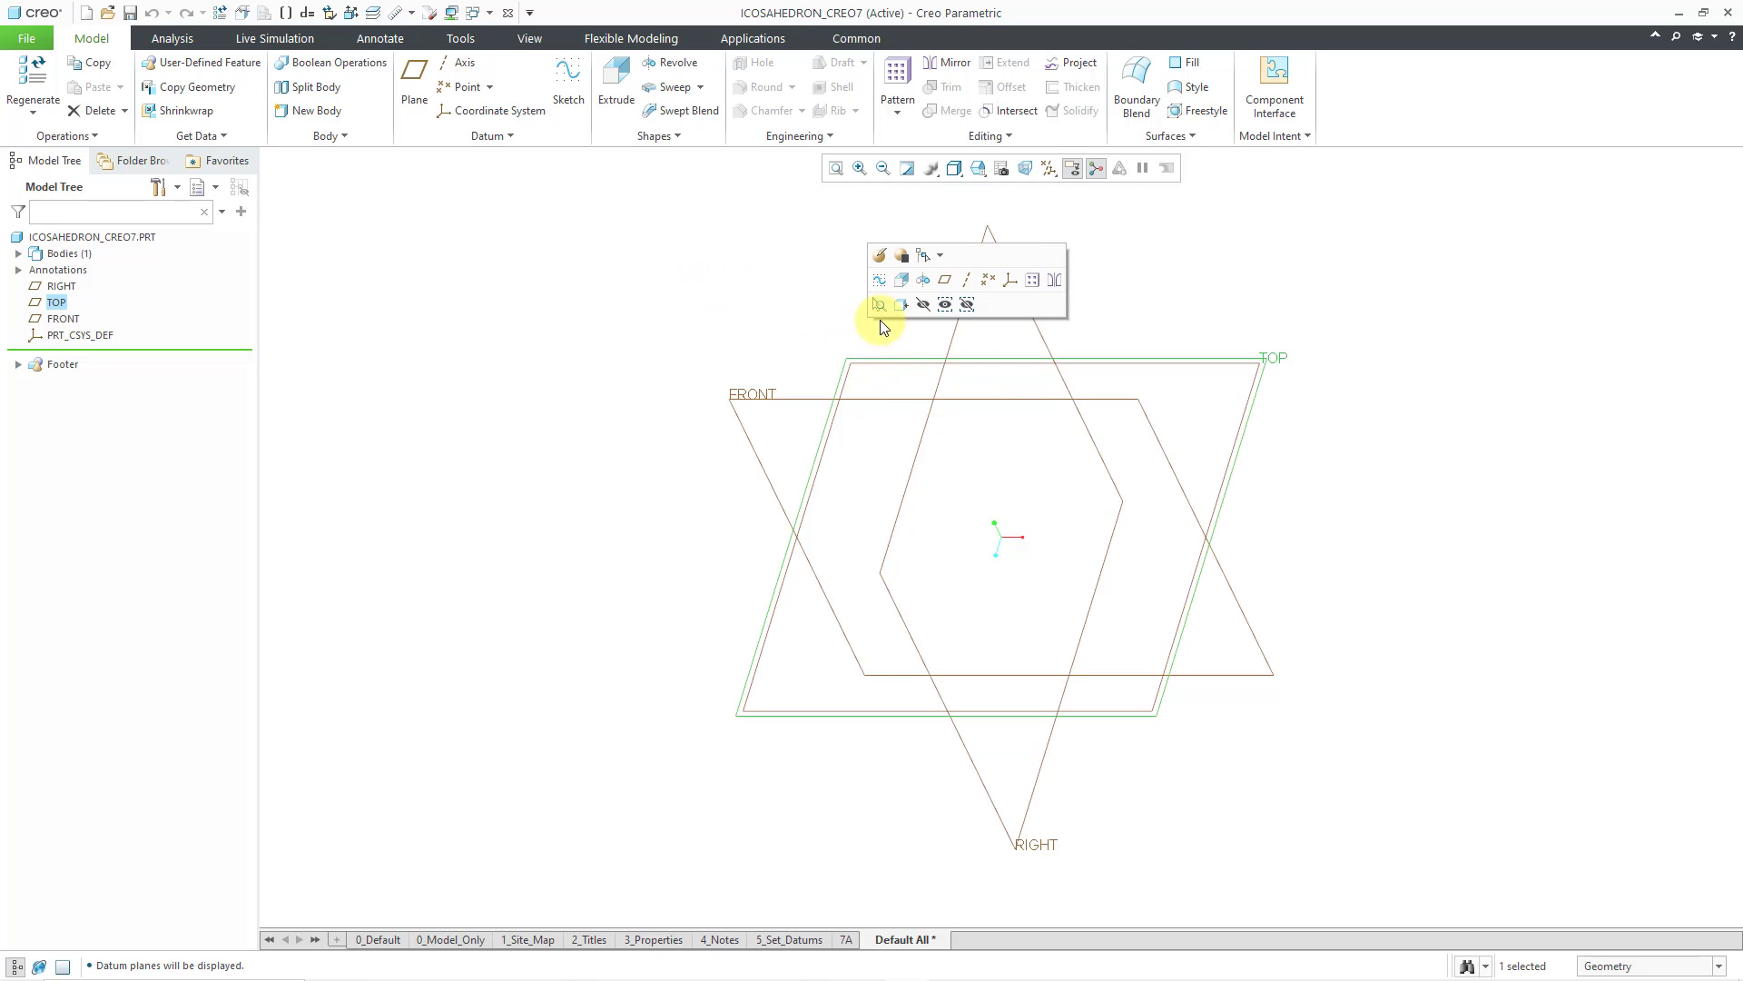
pyautogui.click(877, 281)
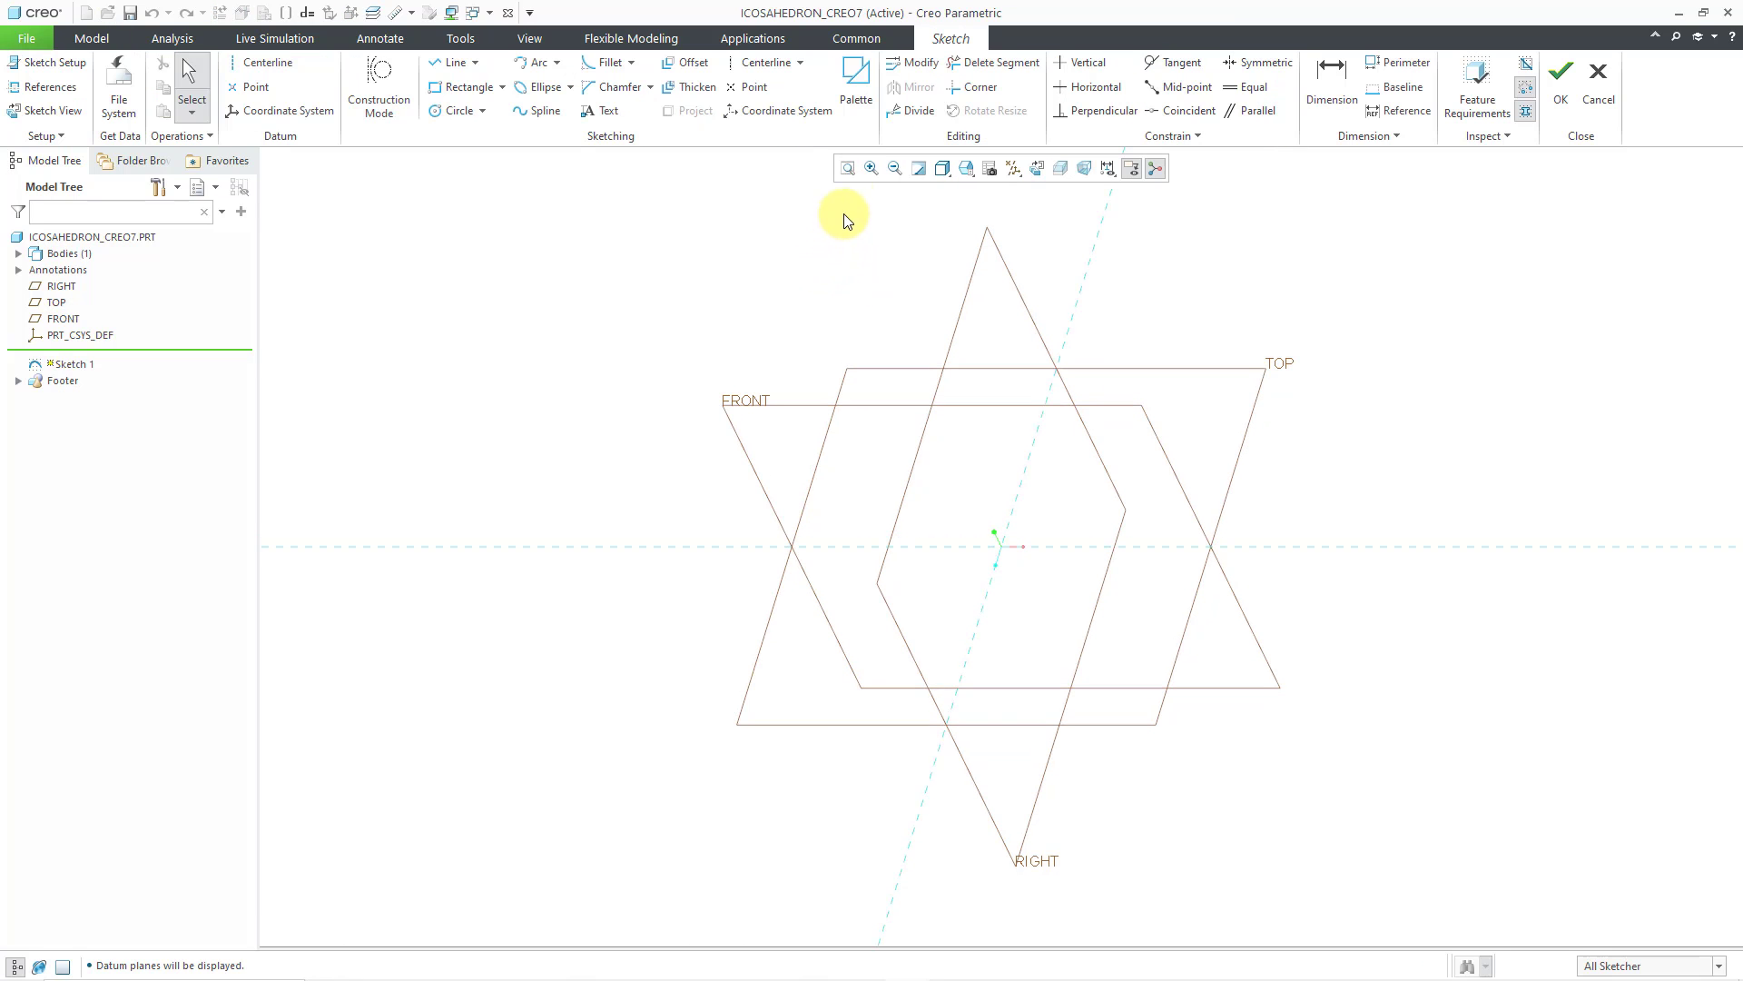
pyautogui.click(856, 104)
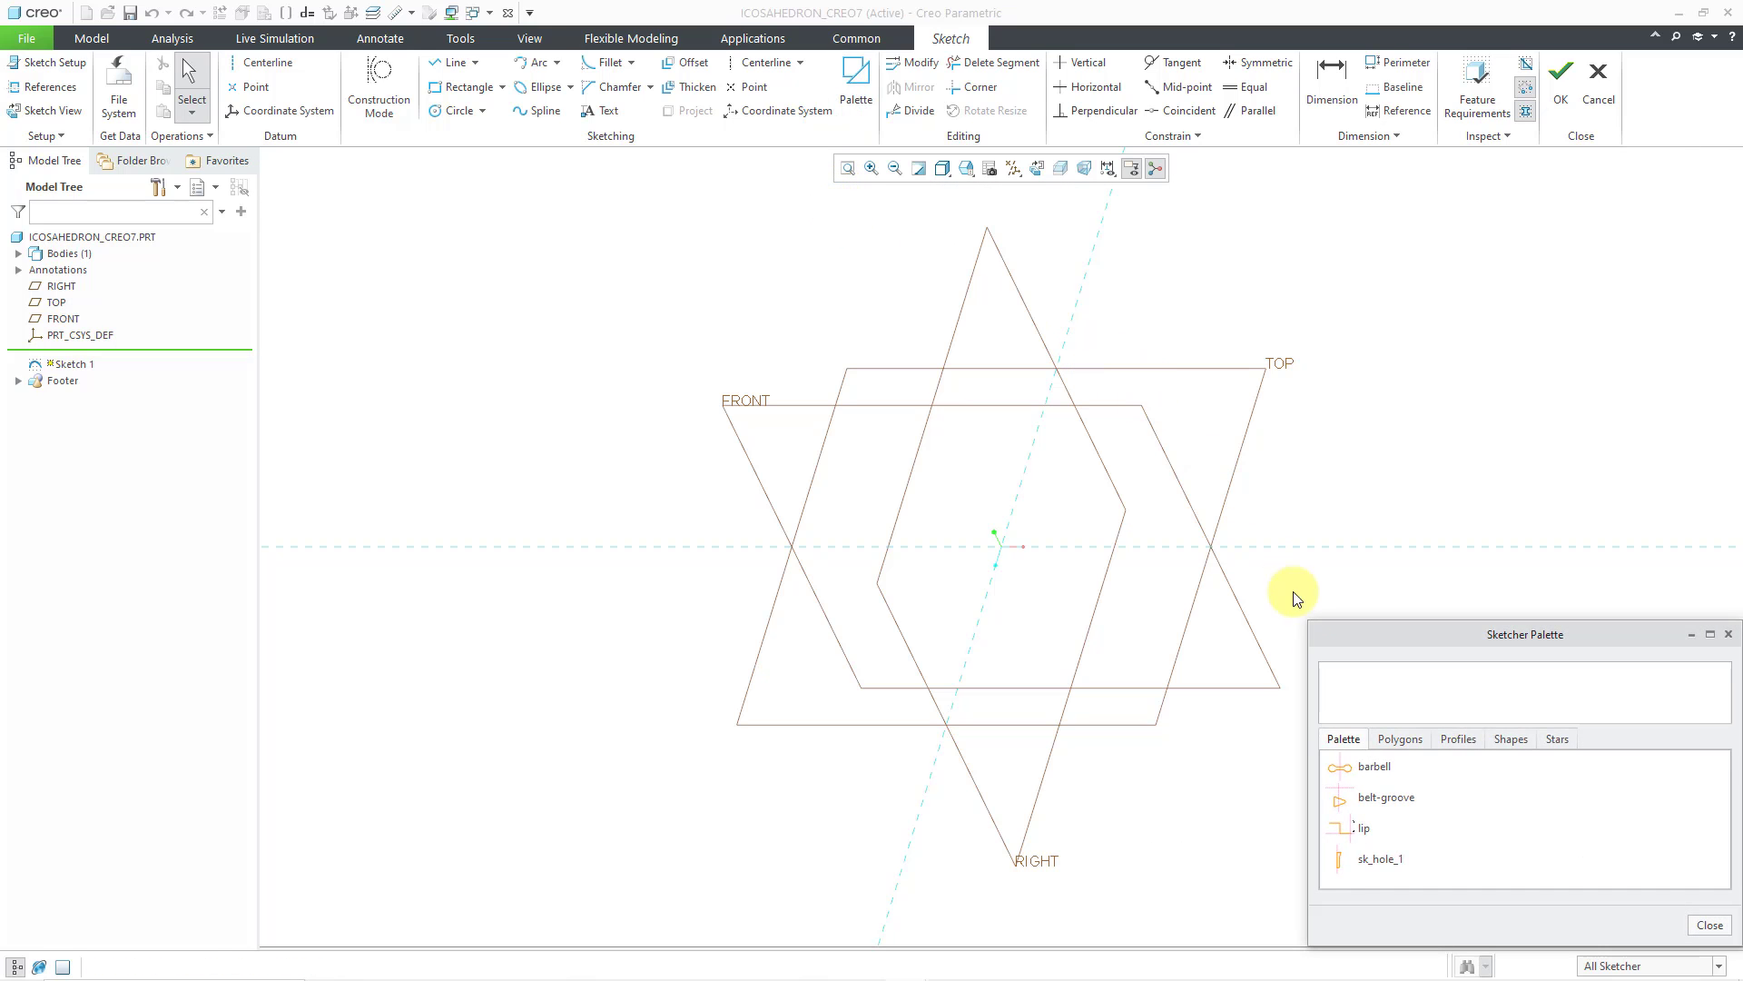
pyautogui.click(1400, 739)
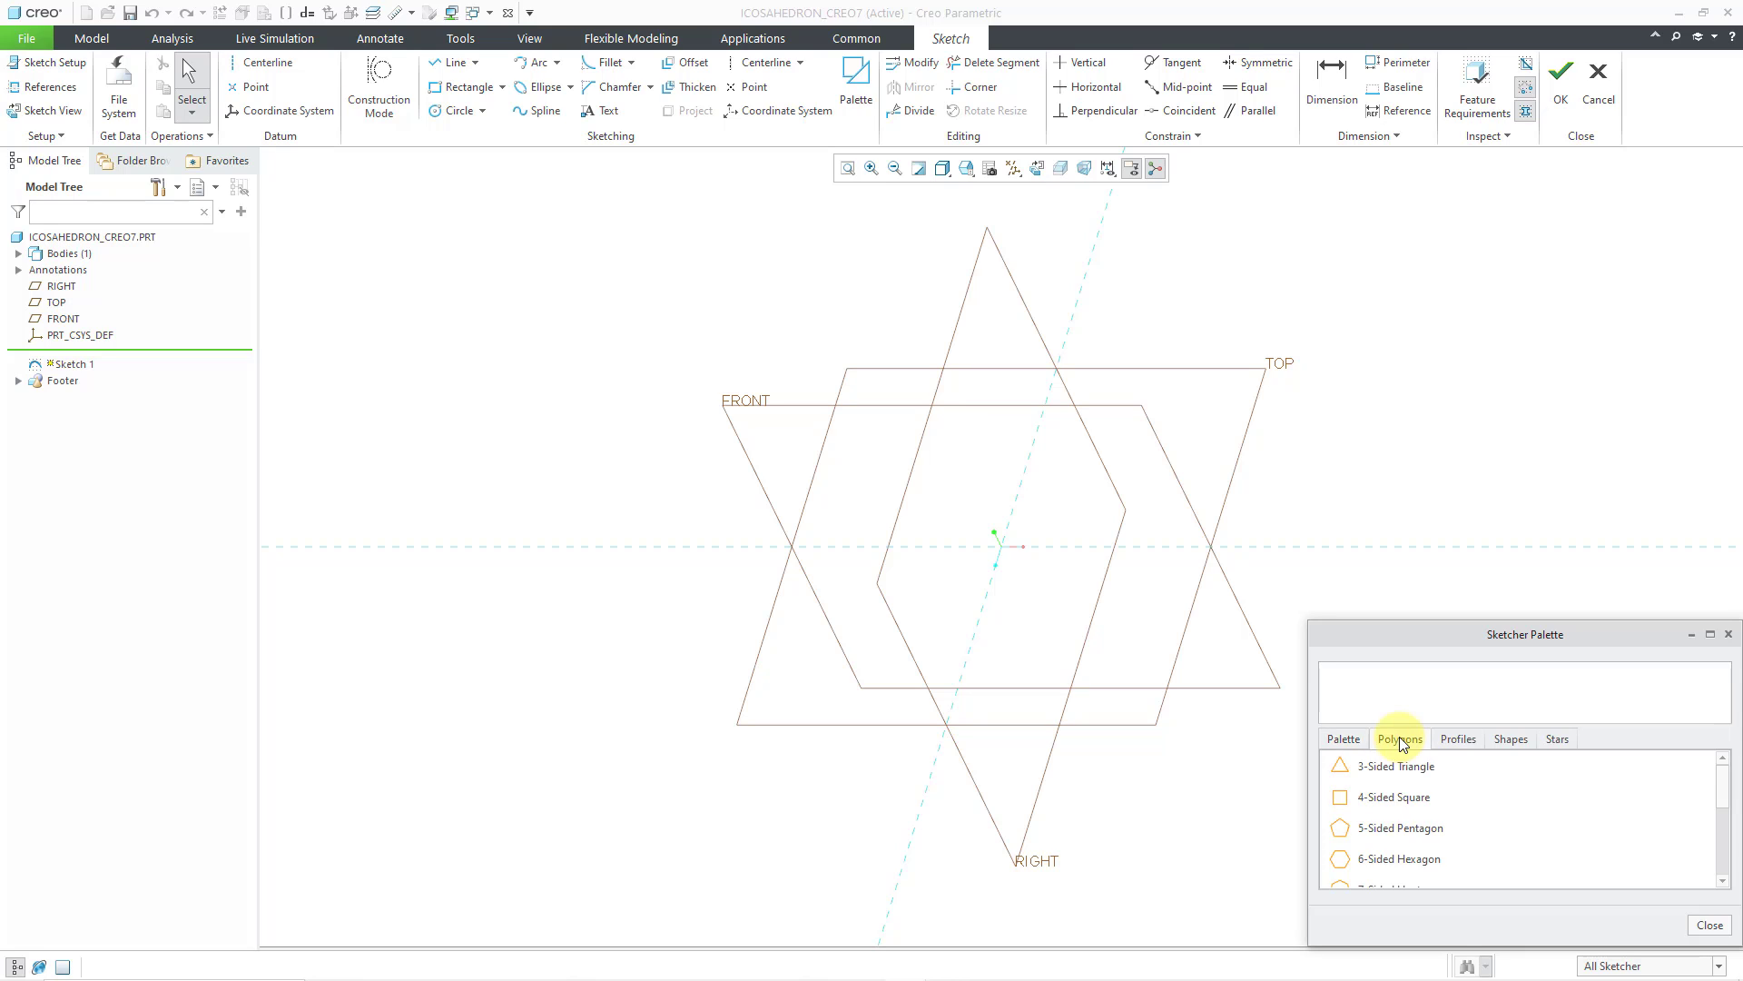
pyautogui.doubleClick(1422, 828)
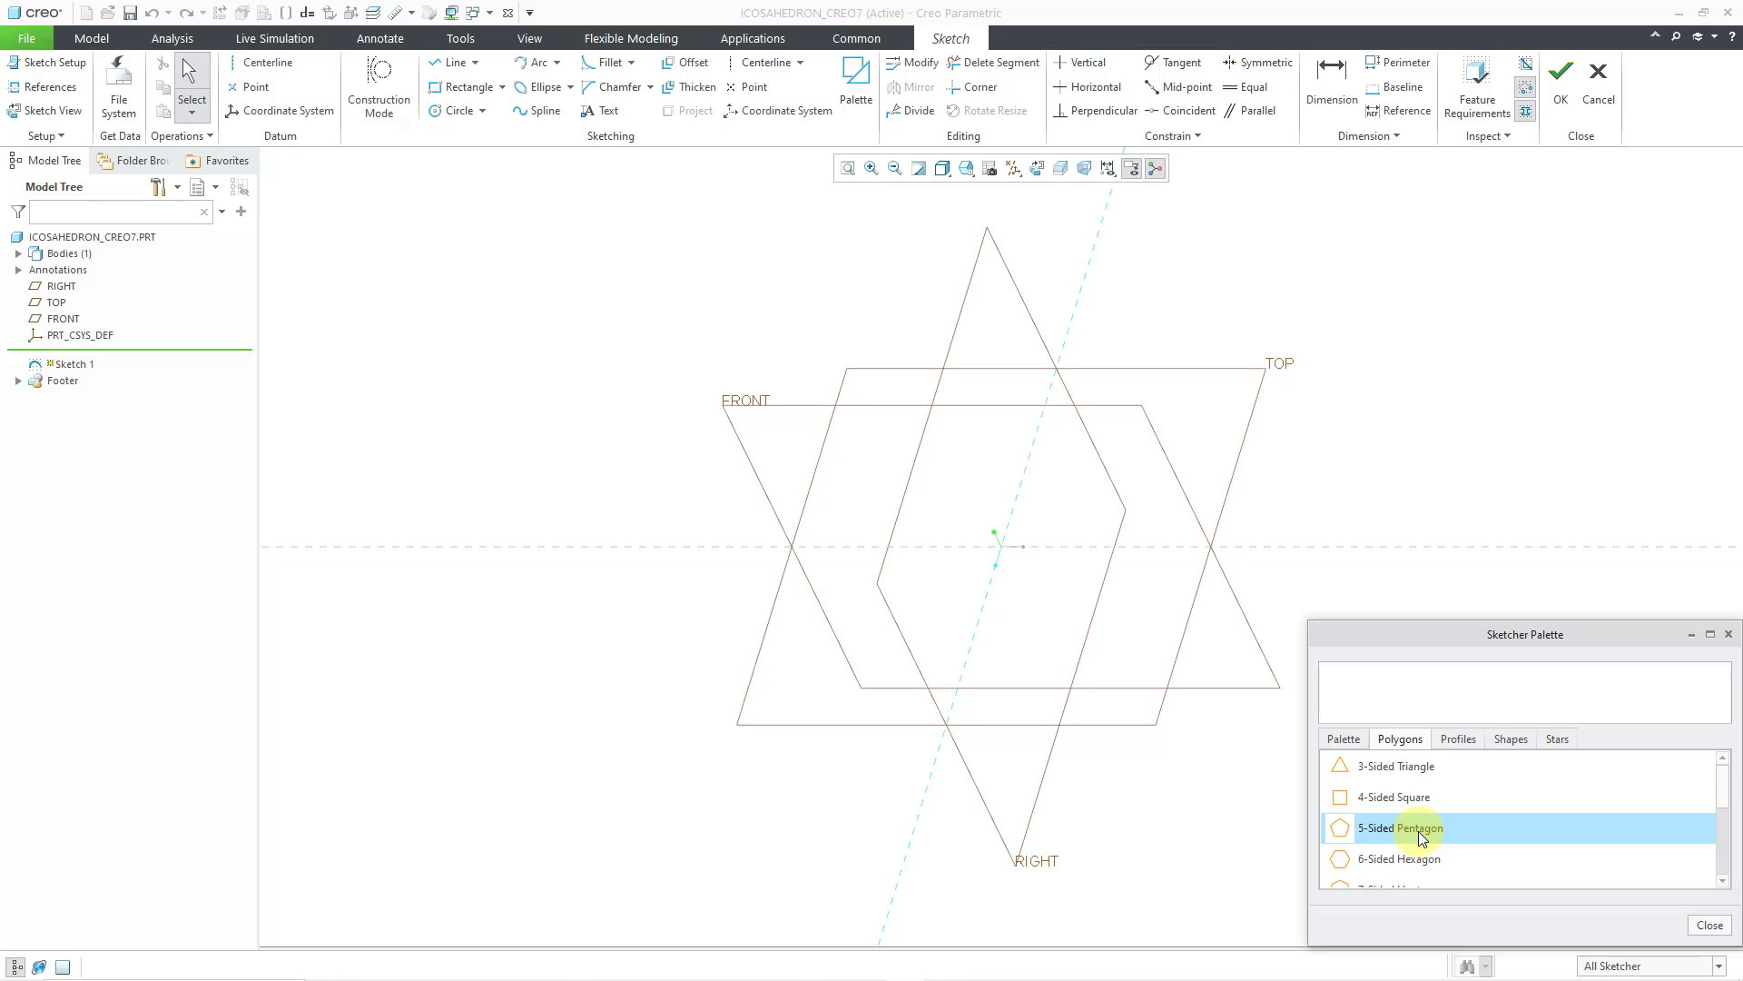
pyautogui.click(1088, 505)
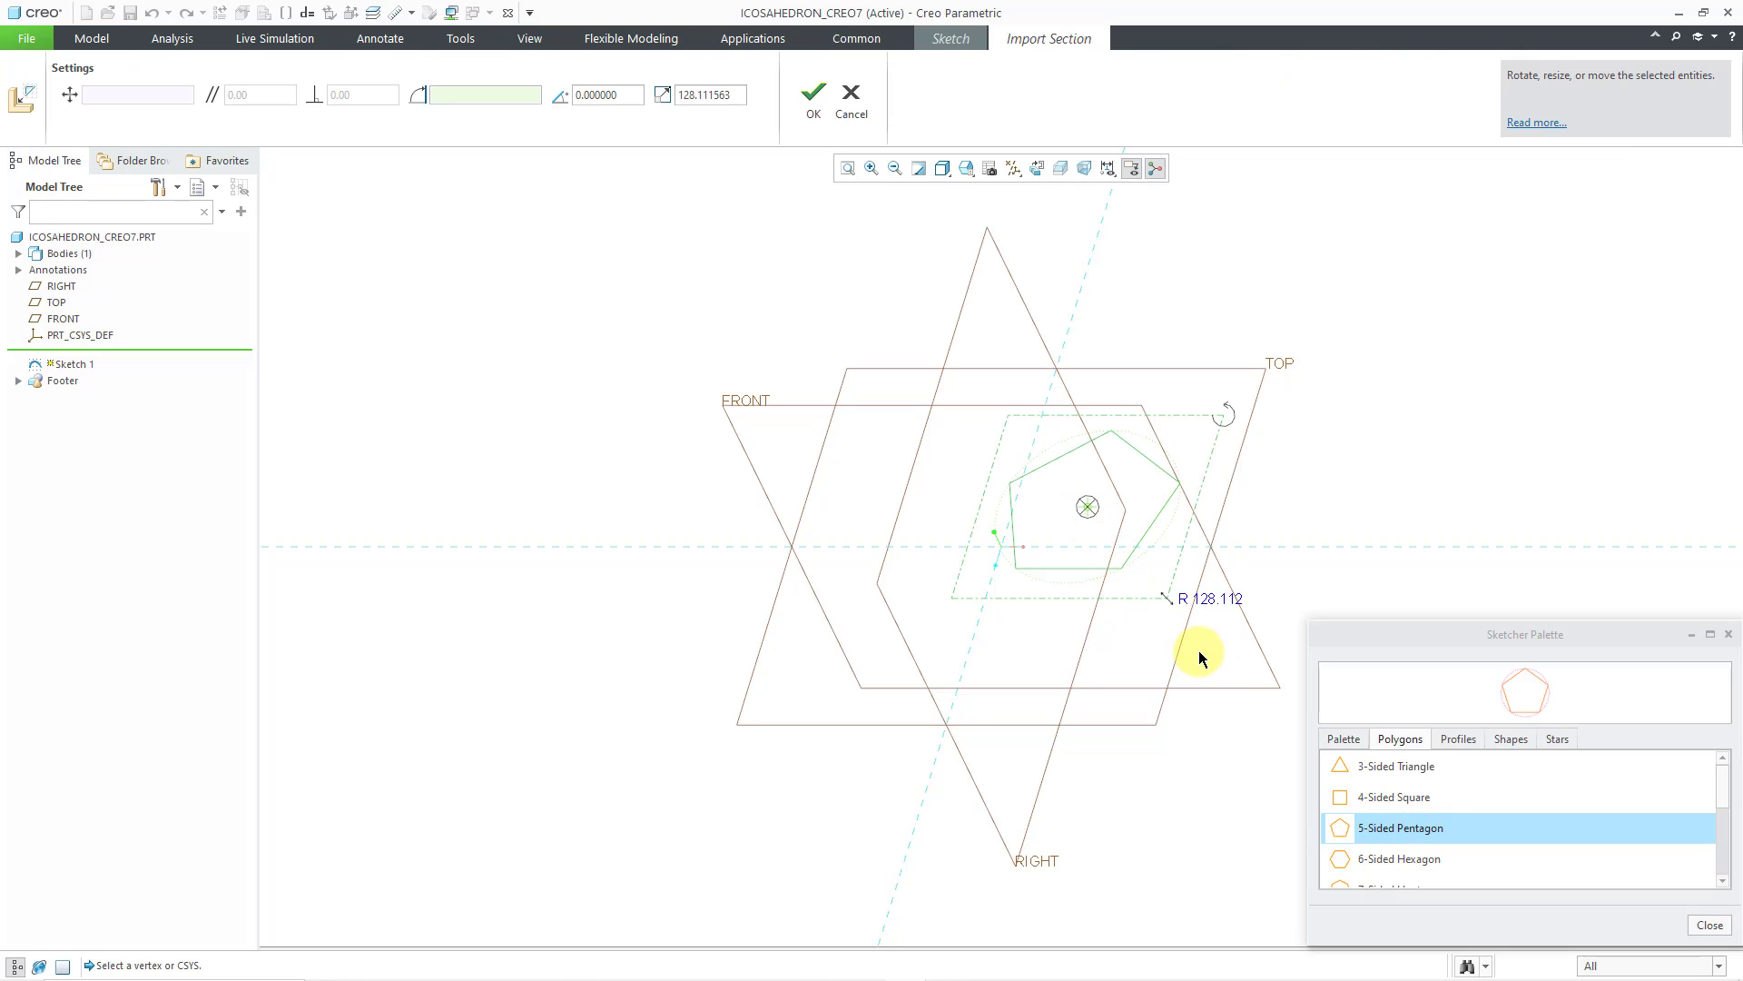
# Set the imported pentagon's size to 100
pyautogui.doubleClick(1208, 597)
pyautogui.press('End')
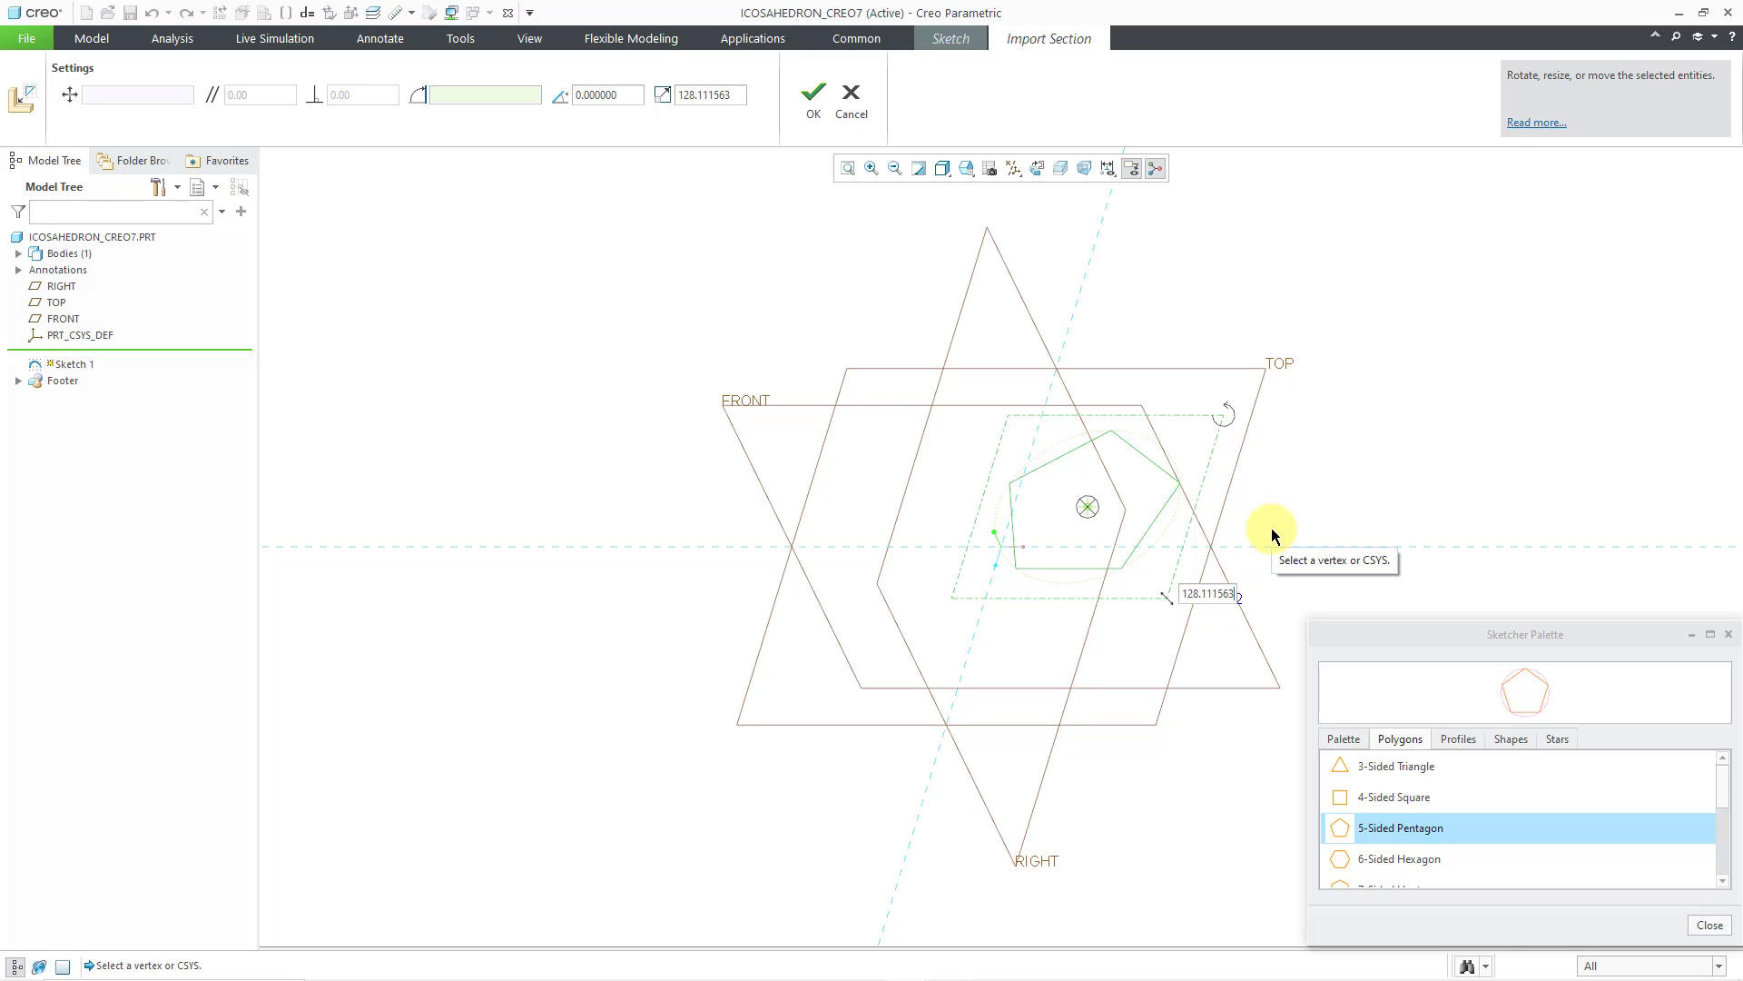
pyautogui.doubleClick(1191, 592)
pyautogui.write('100')
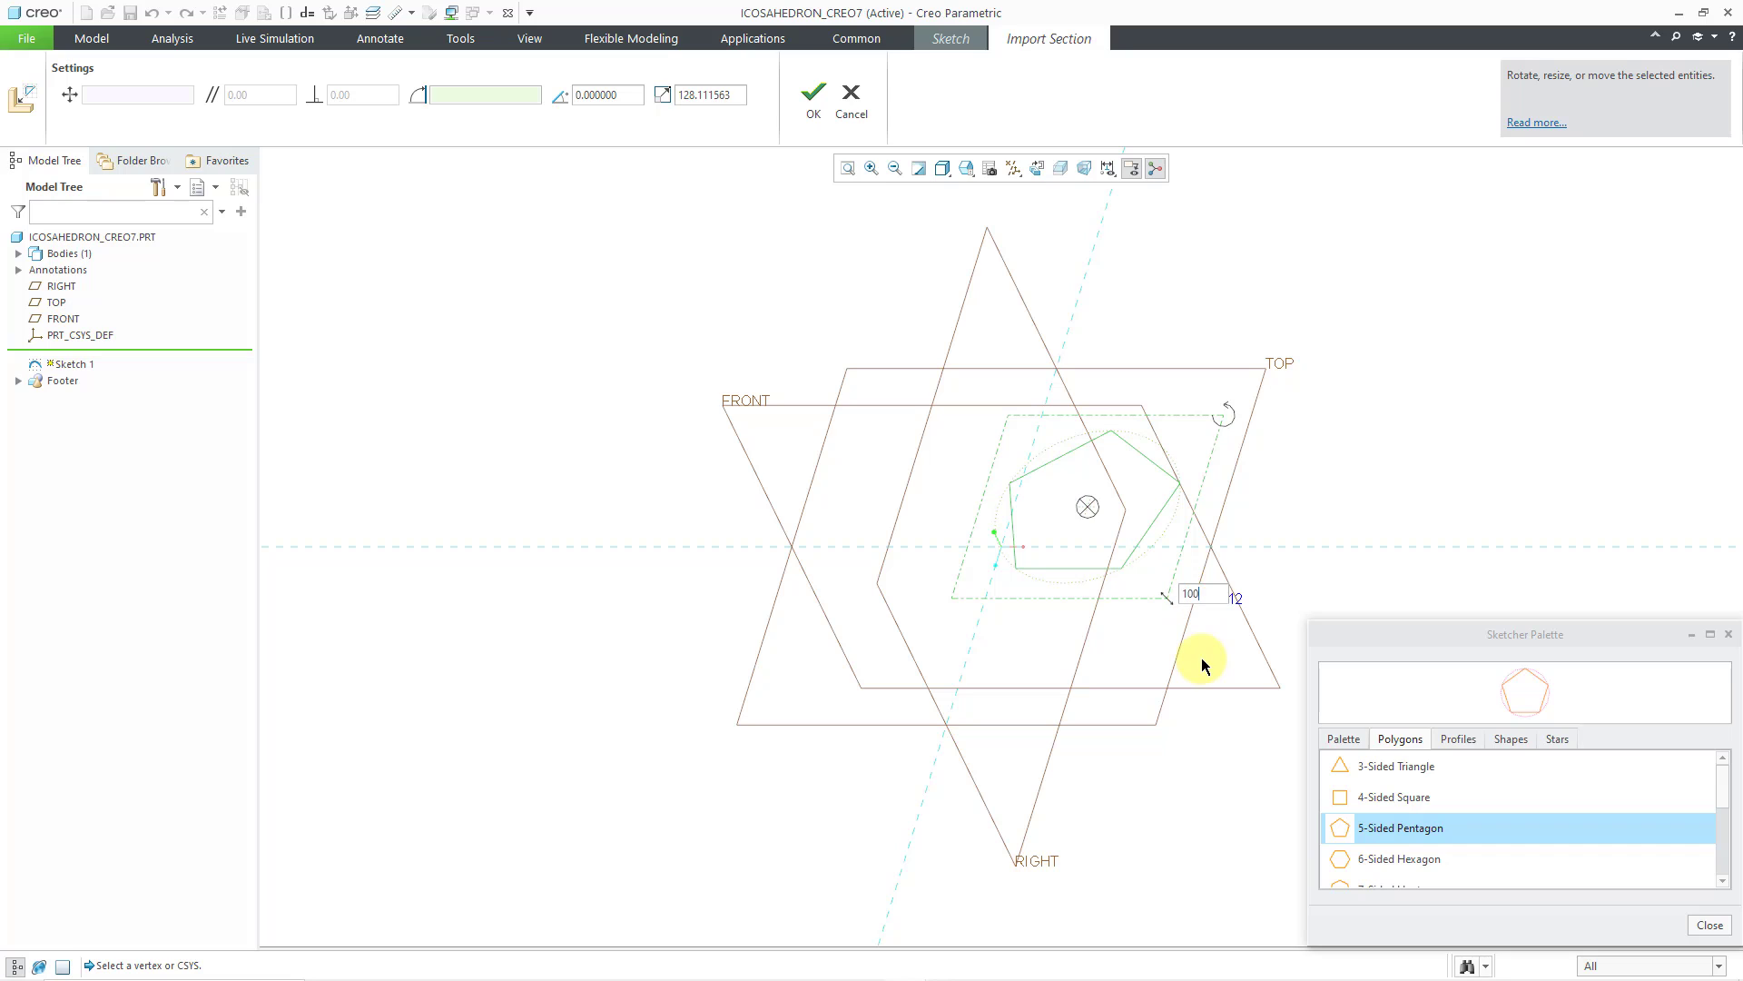
pyautogui.press('Return')
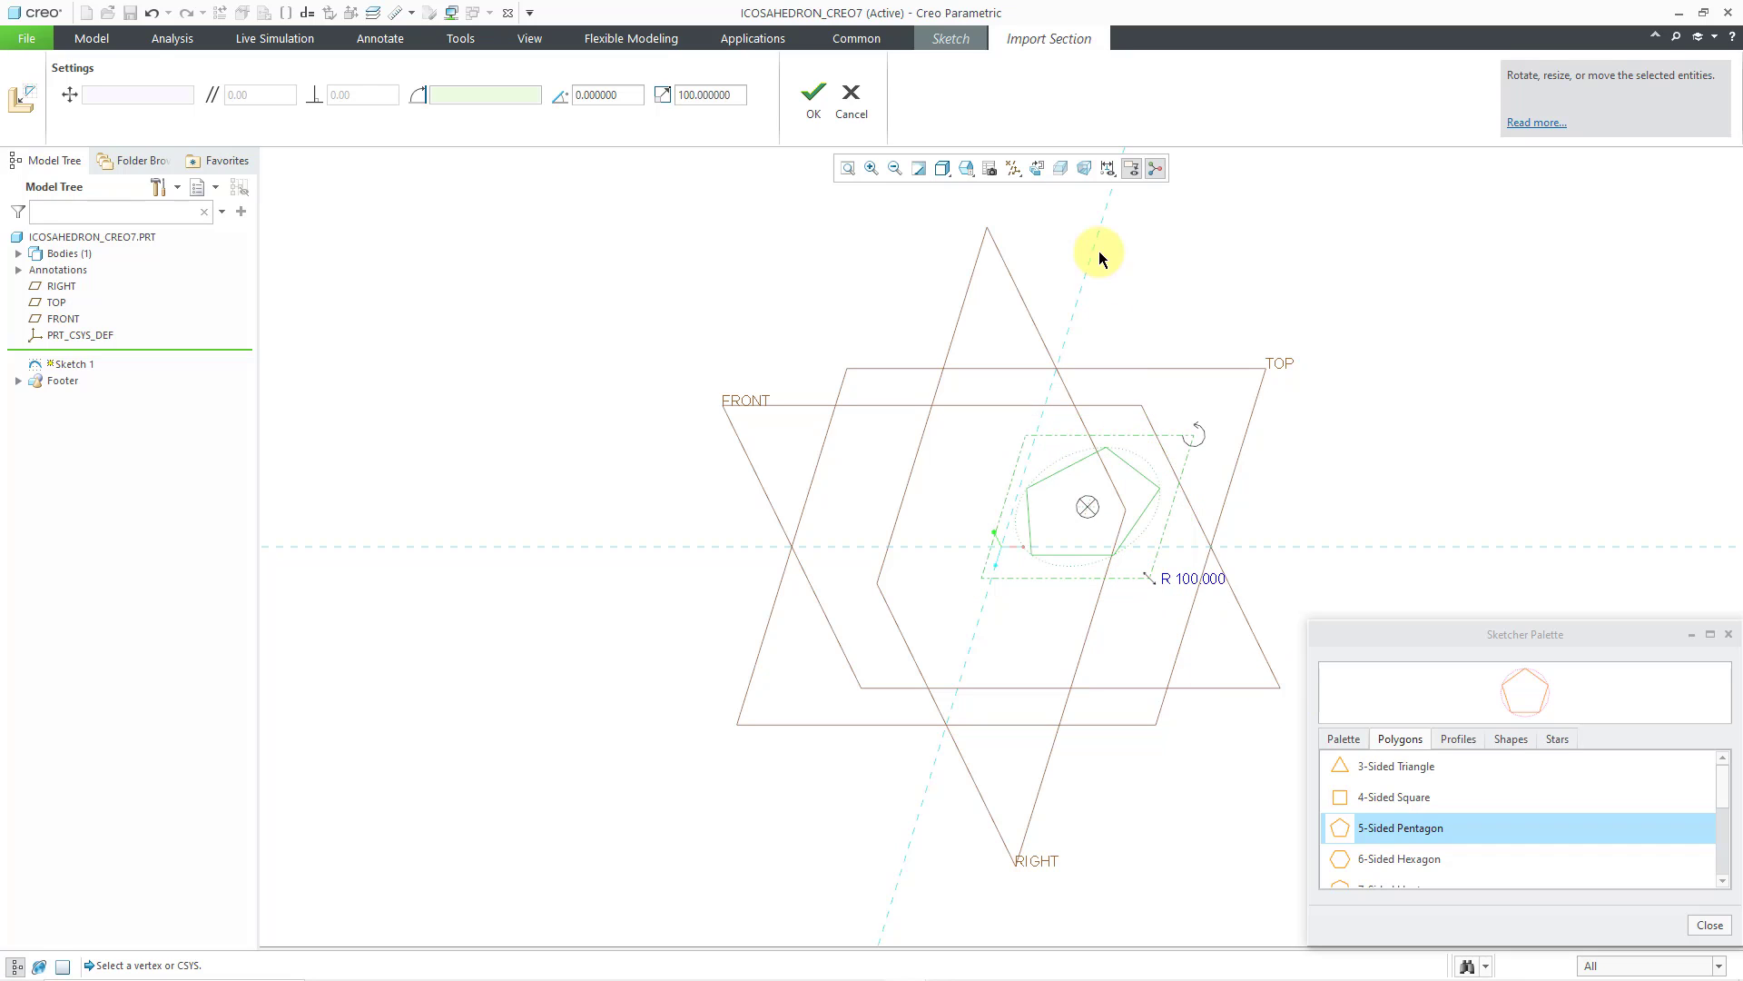
# Hide the datum planes and move the pentagon's center onto the intersection of the sketch references
pyautogui.click(1015, 170)
pyautogui.click(1059, 268)
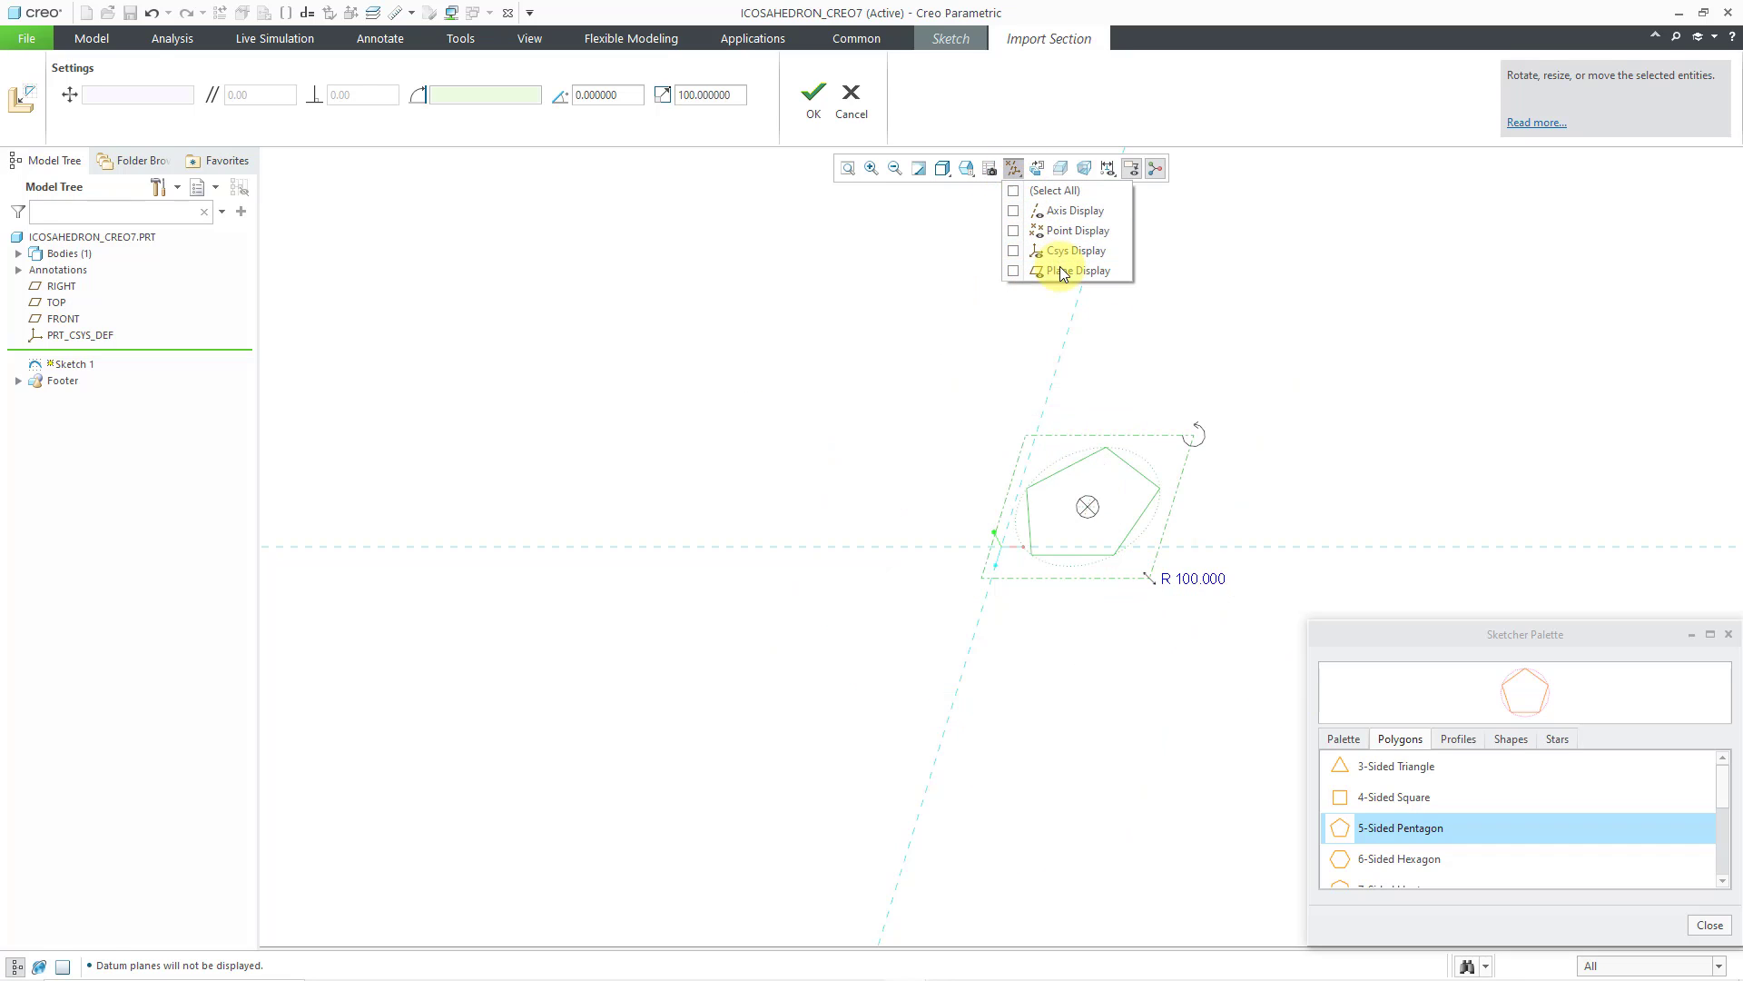
pyautogui.click(1091, 513)
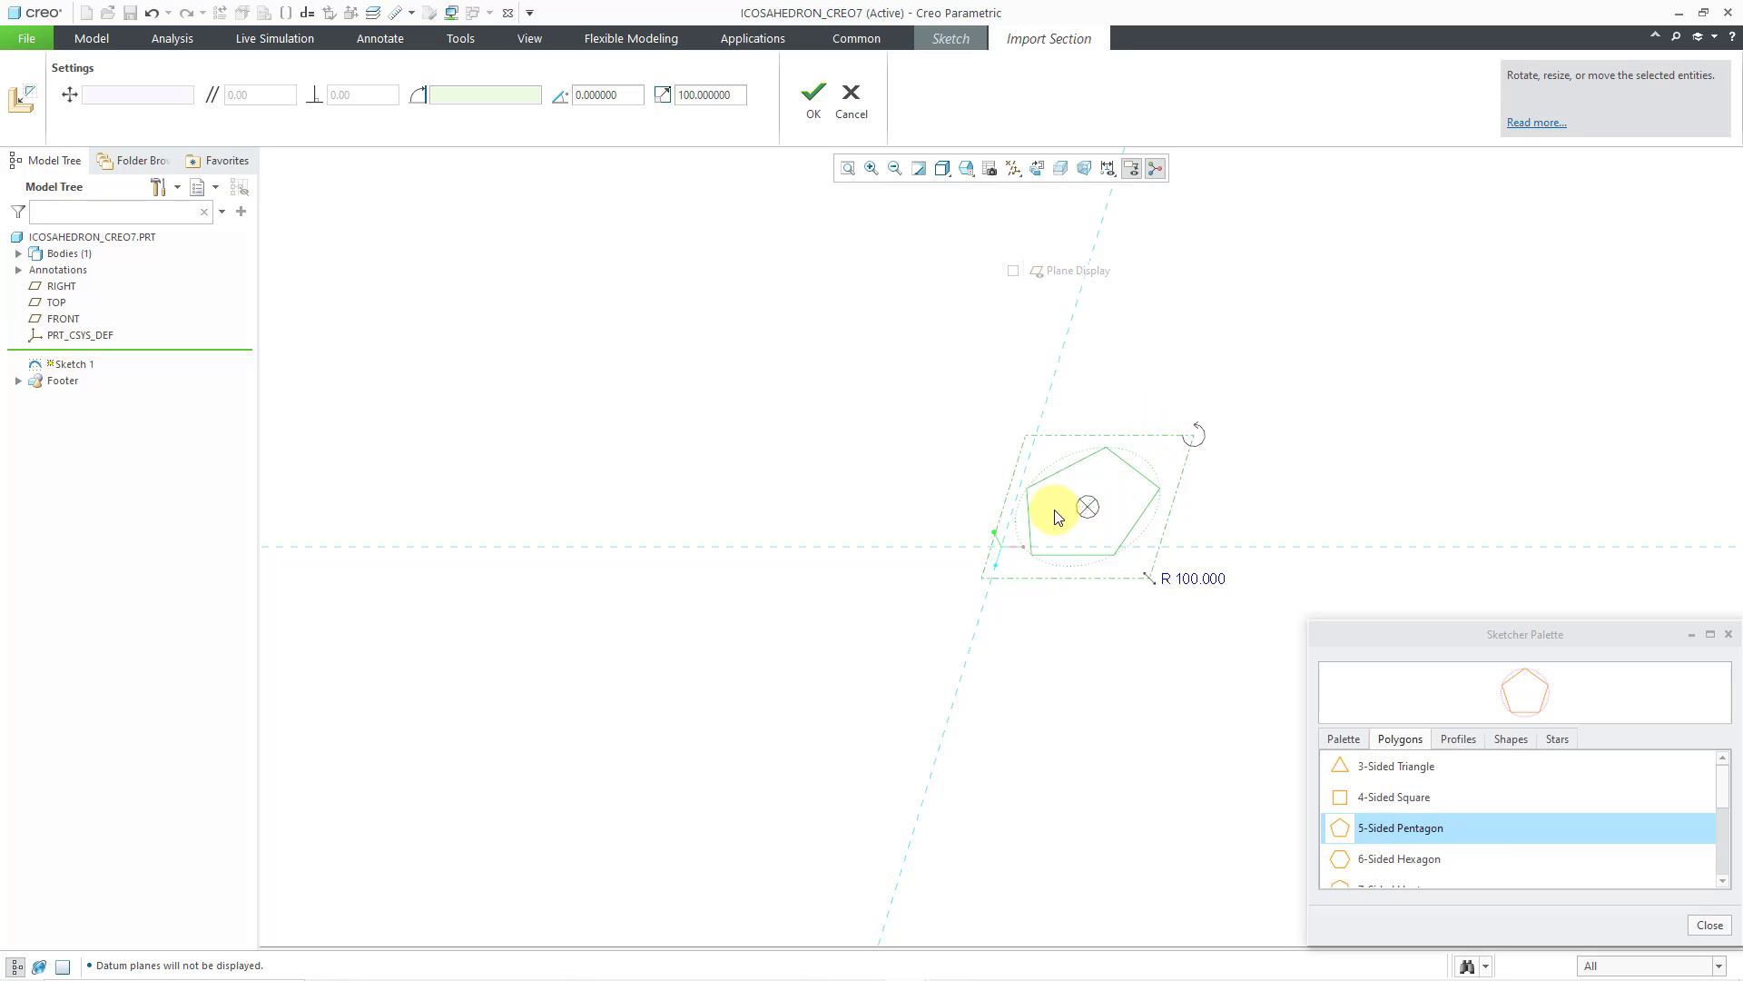
pyautogui.moveTo(1088, 511); pyautogui.dragTo(993, 547)
pyautogui.scroll(3, 1016, 569)
pyautogui.scroll(2, 1014, 511)
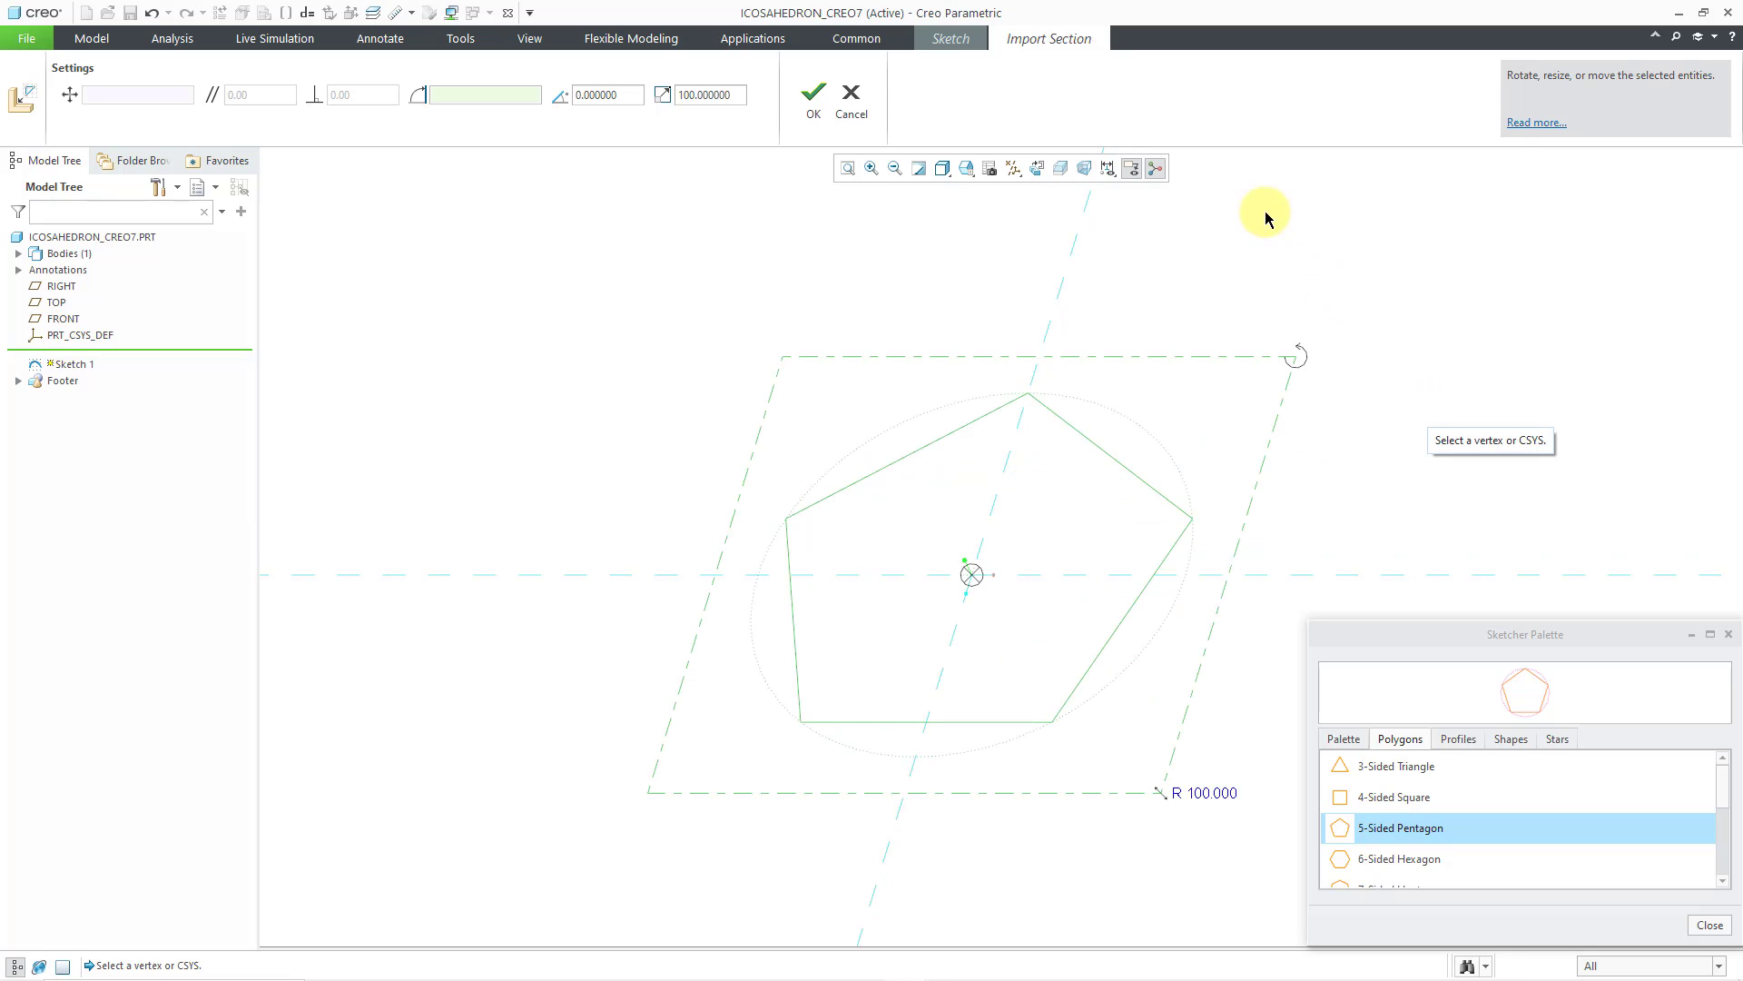
# Turn off the spin center display and accept the pentagon placement, closing the palette
pyautogui.click(1156, 170)
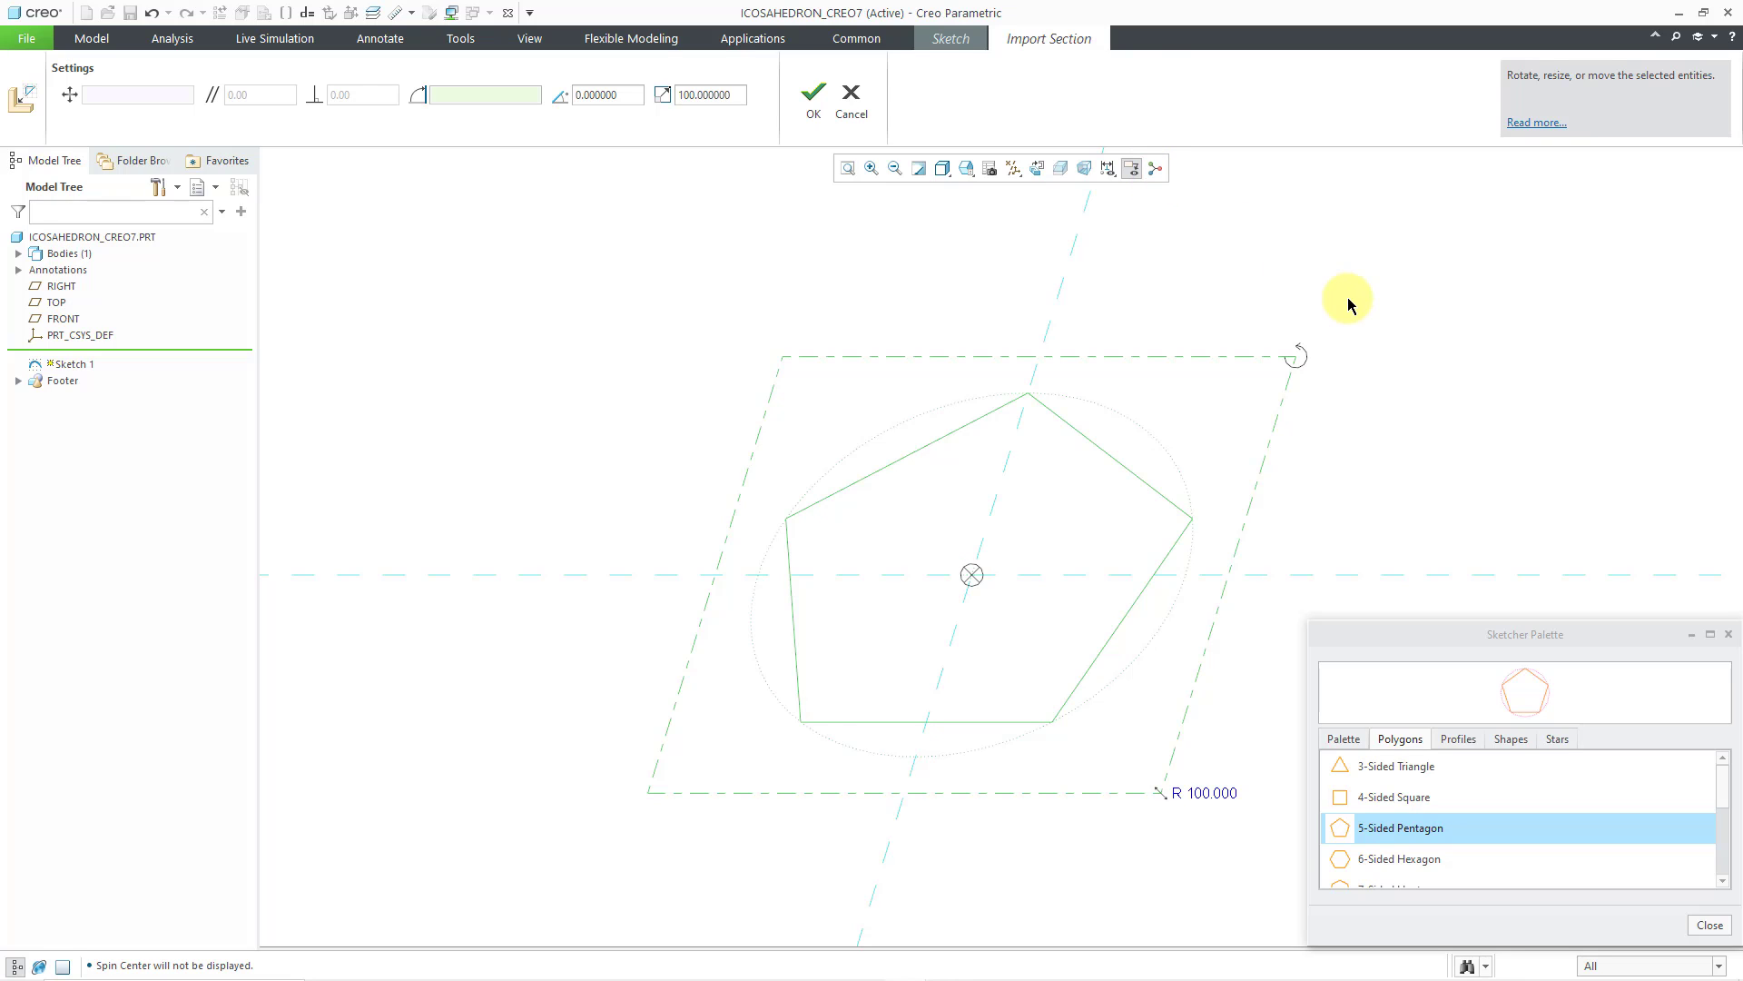
pyautogui.click(1710, 926)
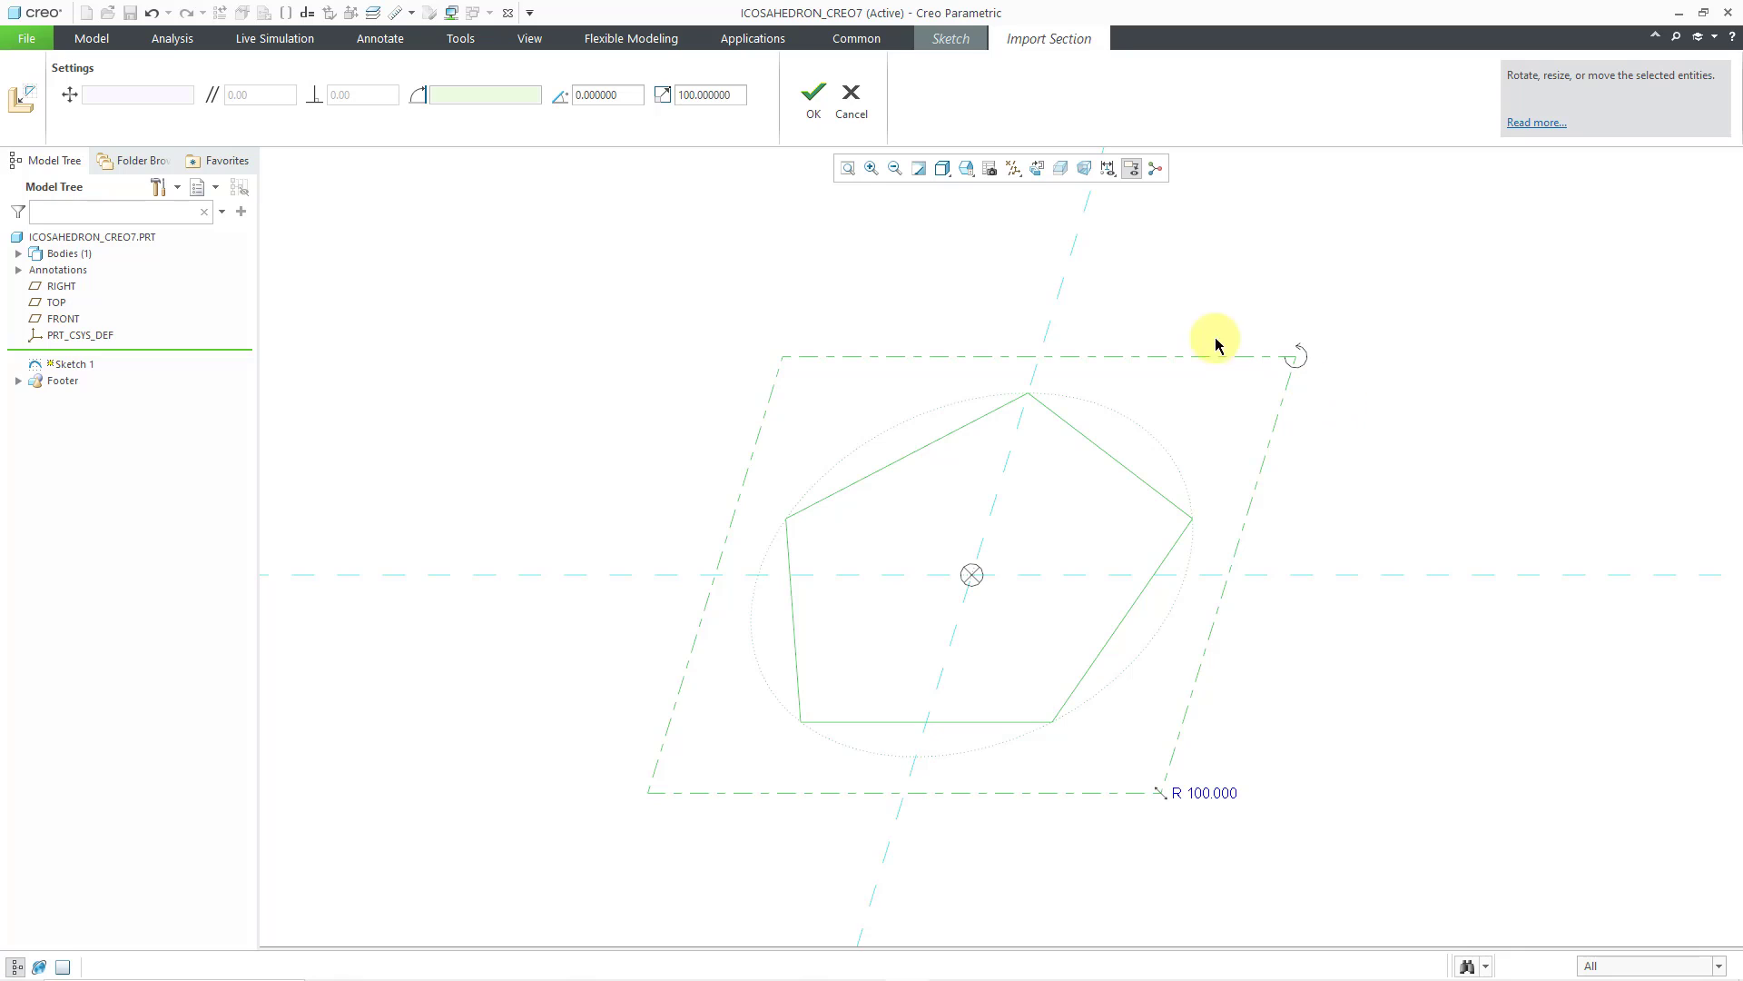
pyautogui.click(814, 116)
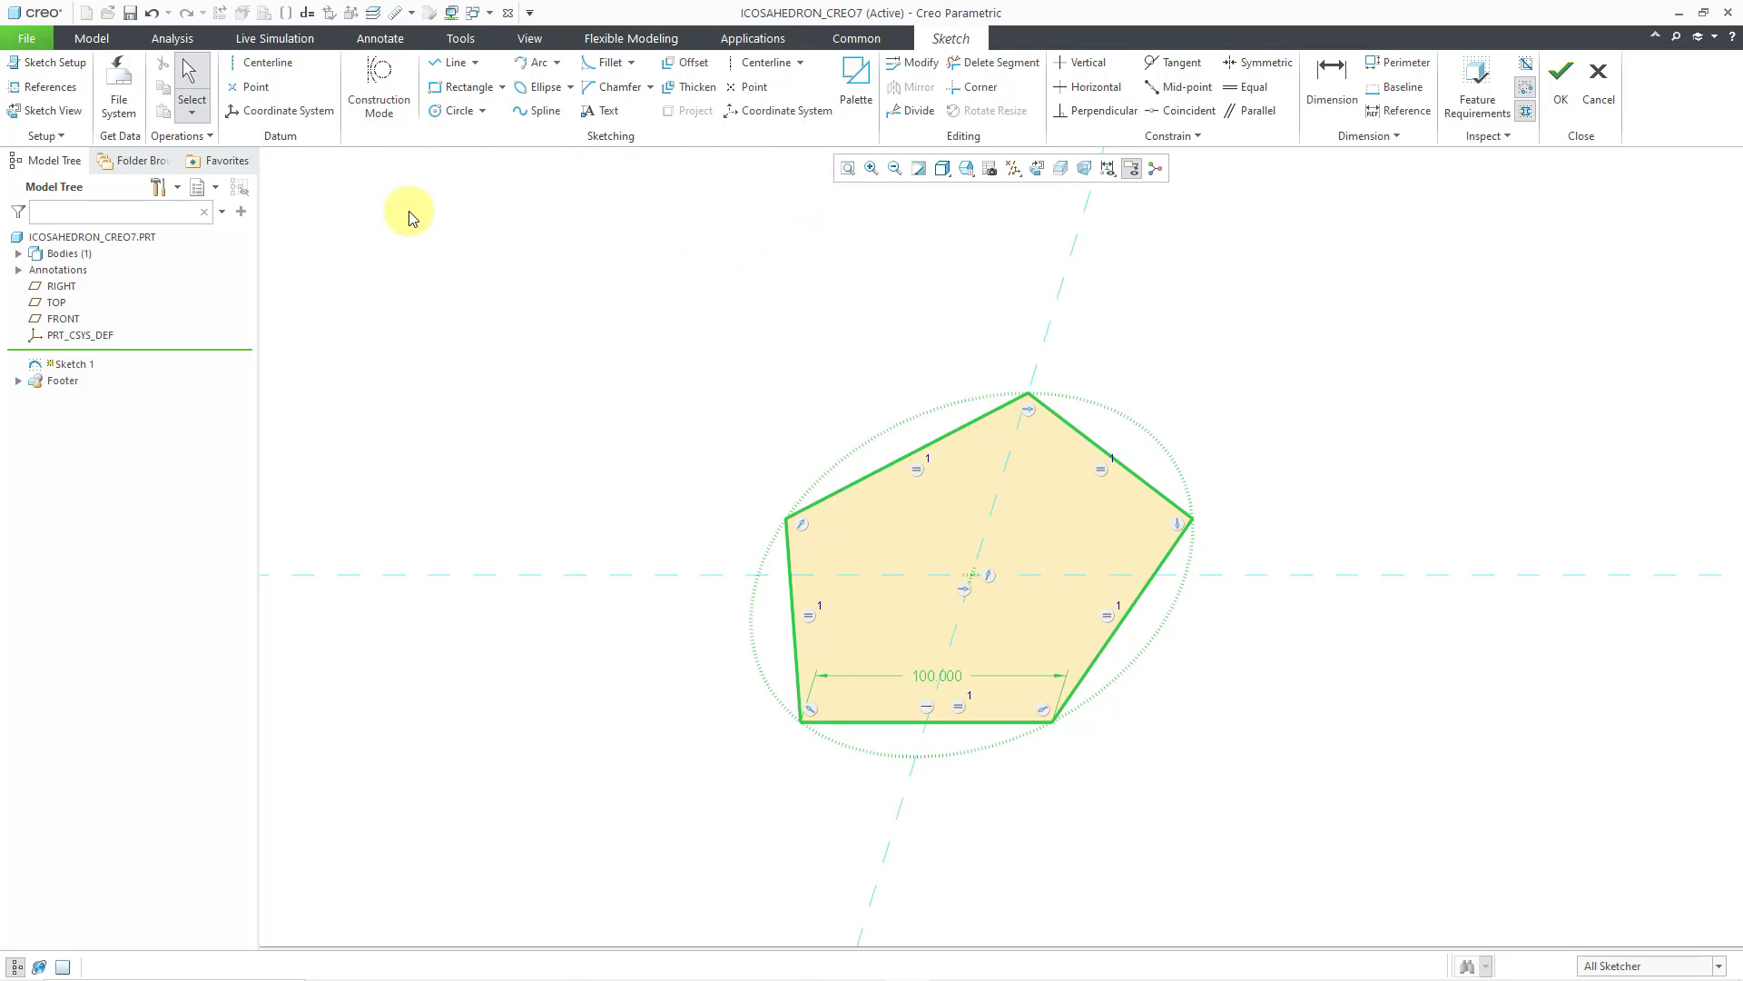
# Draw a line from the pentagon's apex along the vertical reference past the center, equal in length to the pentagon's sides
pyautogui.click(442, 70)
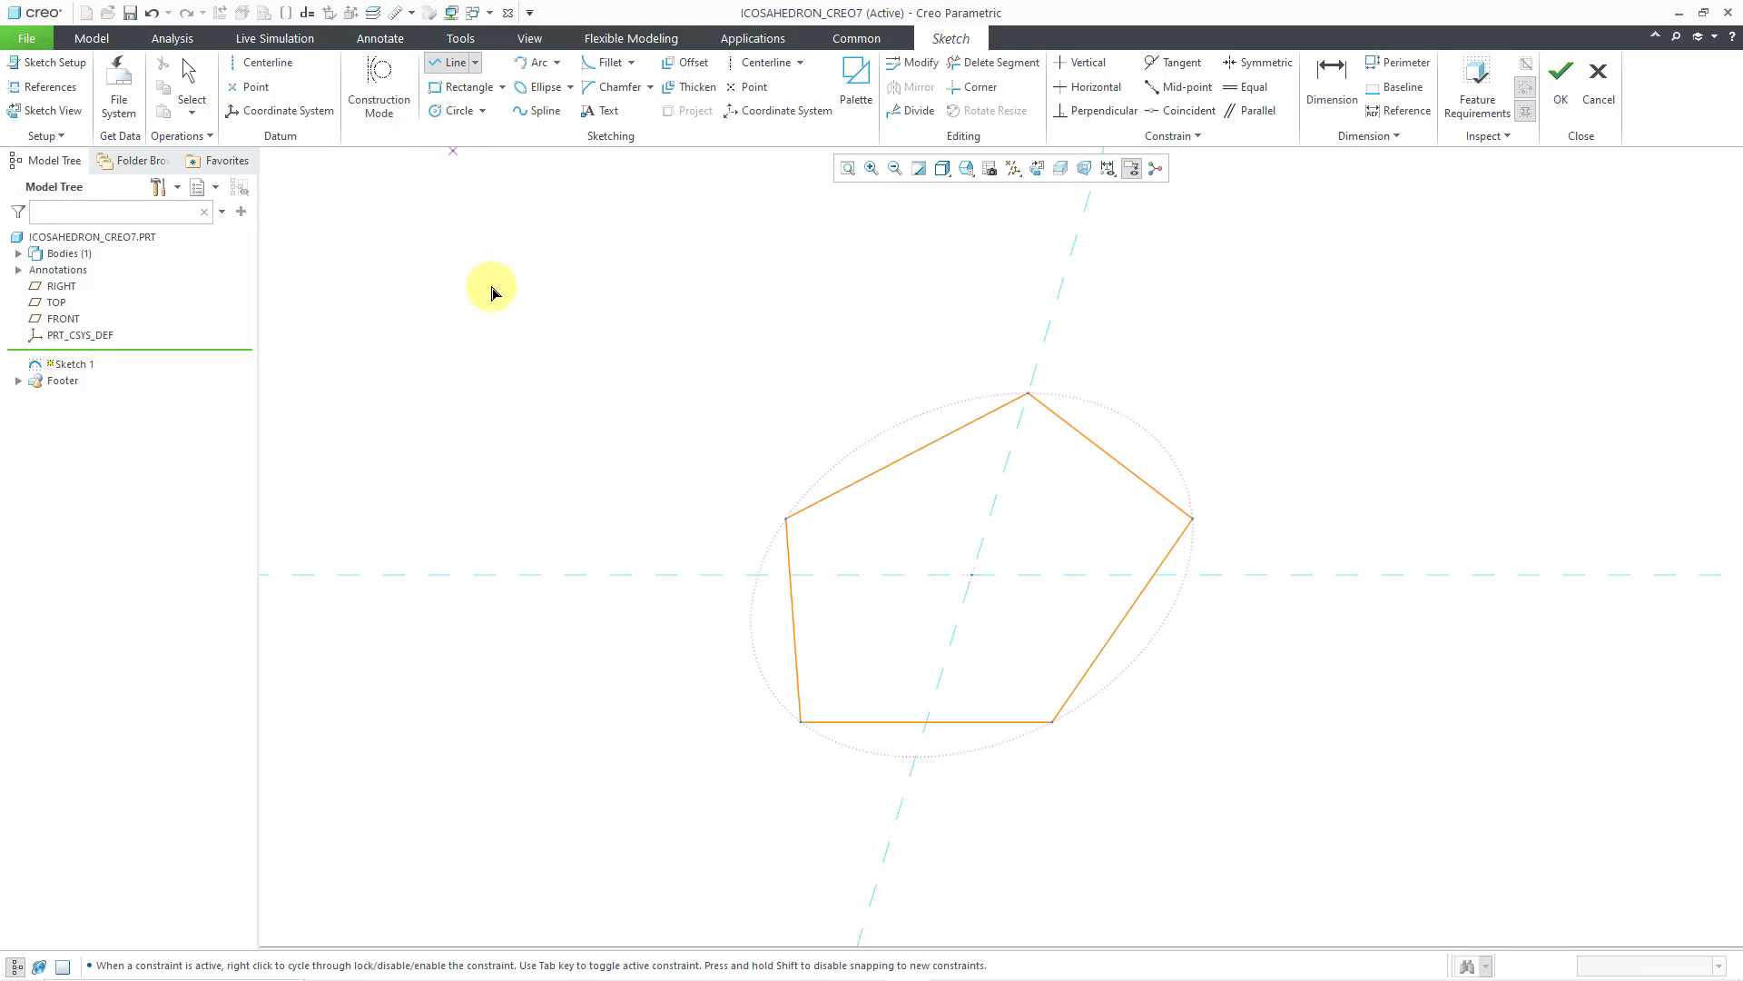
pyautogui.click(1027, 396)
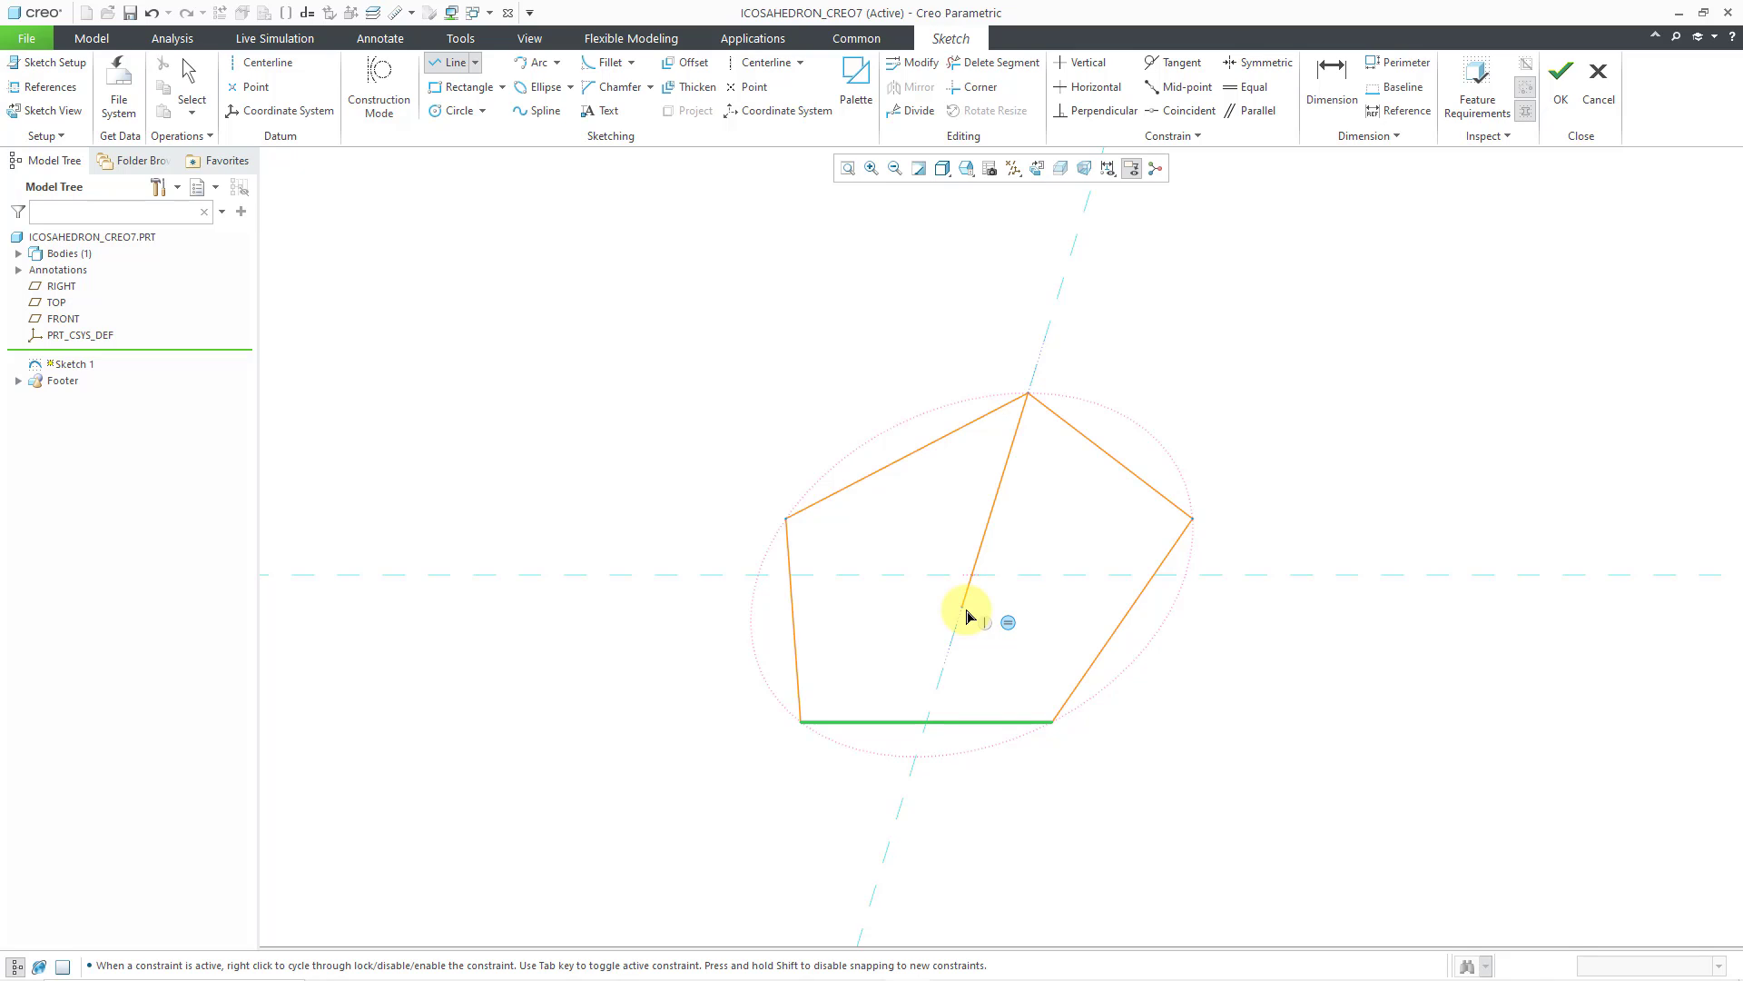
pyautogui.click(964, 608)
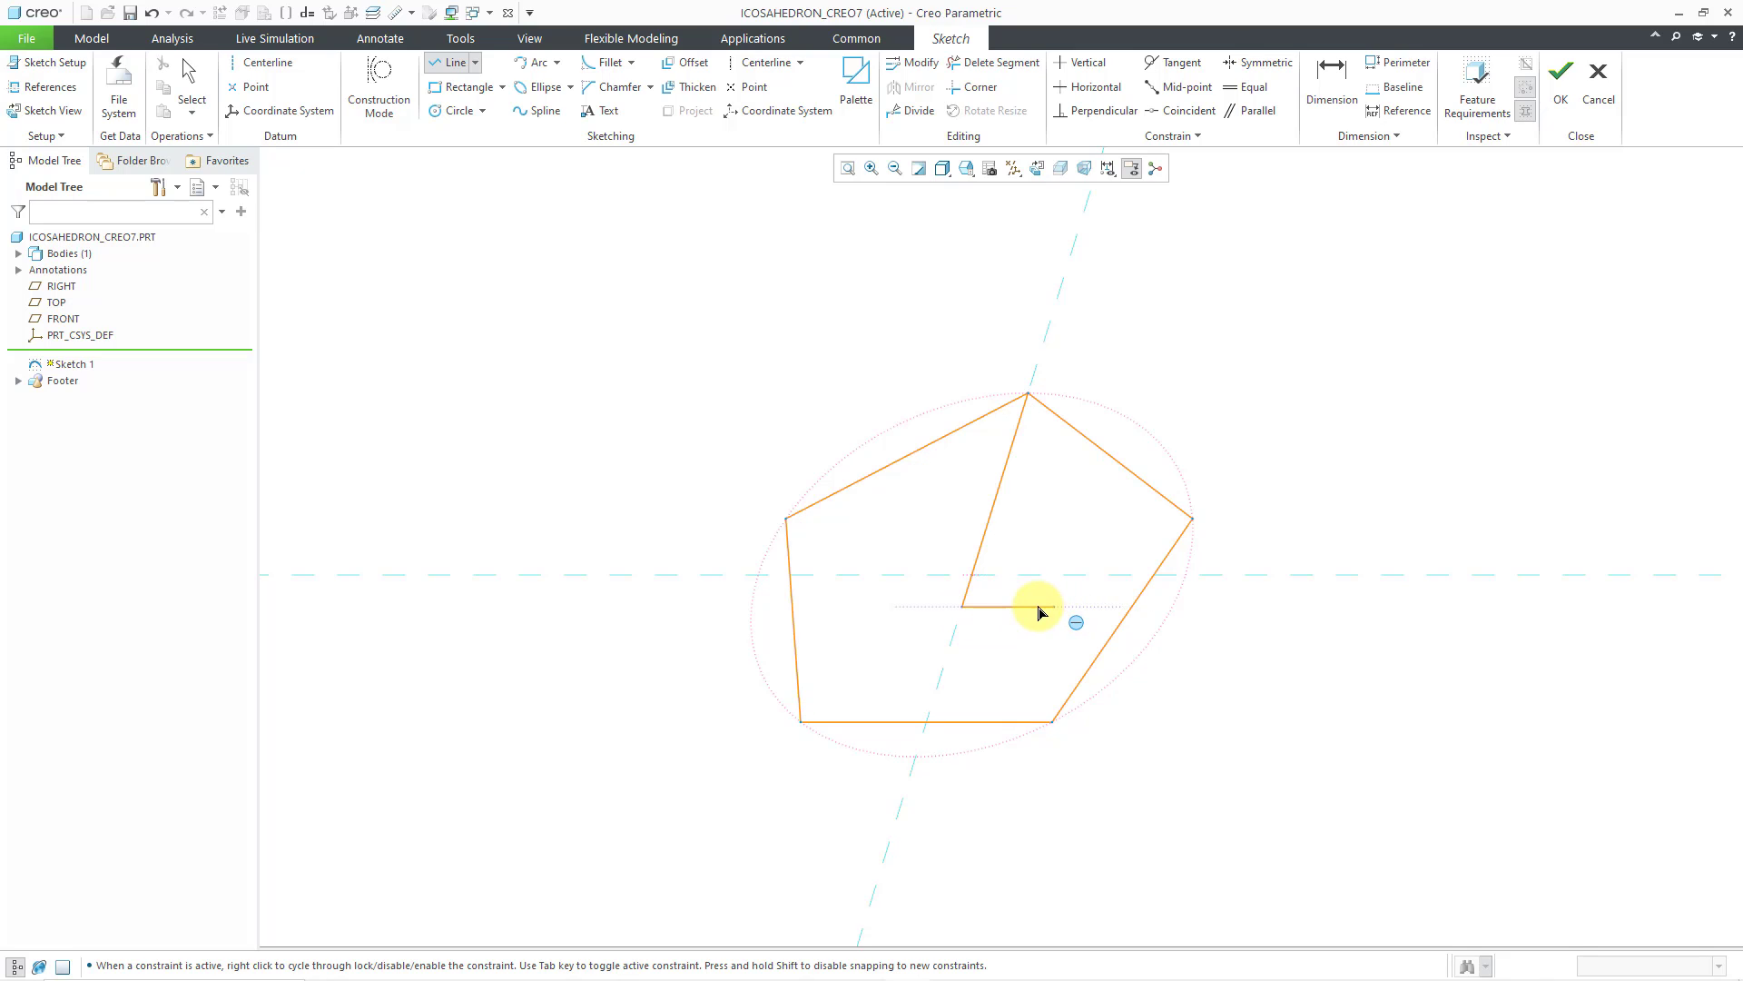
pyautogui.middleClick(1046, 516)
# Draw a short line along the vertical reference from the midpoint of the pentagon's base to the construction circle
pyautogui.scroll(-1, 919, 787)
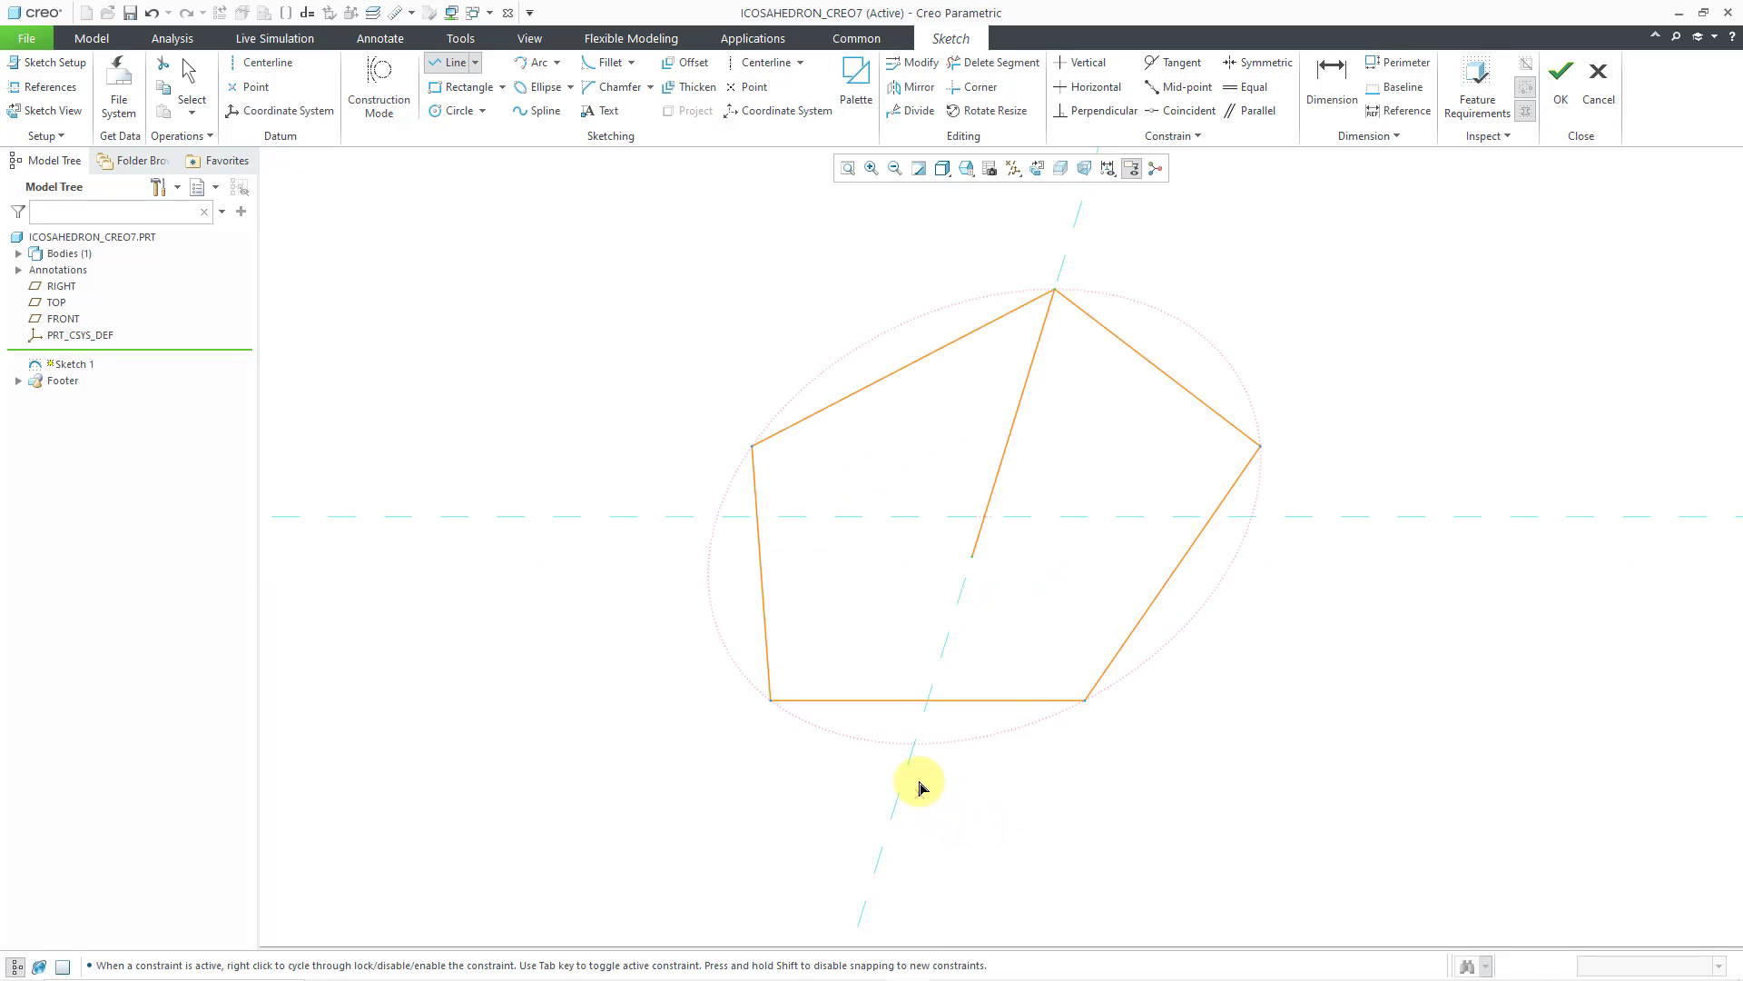
pyautogui.scroll(-1, 919, 786)
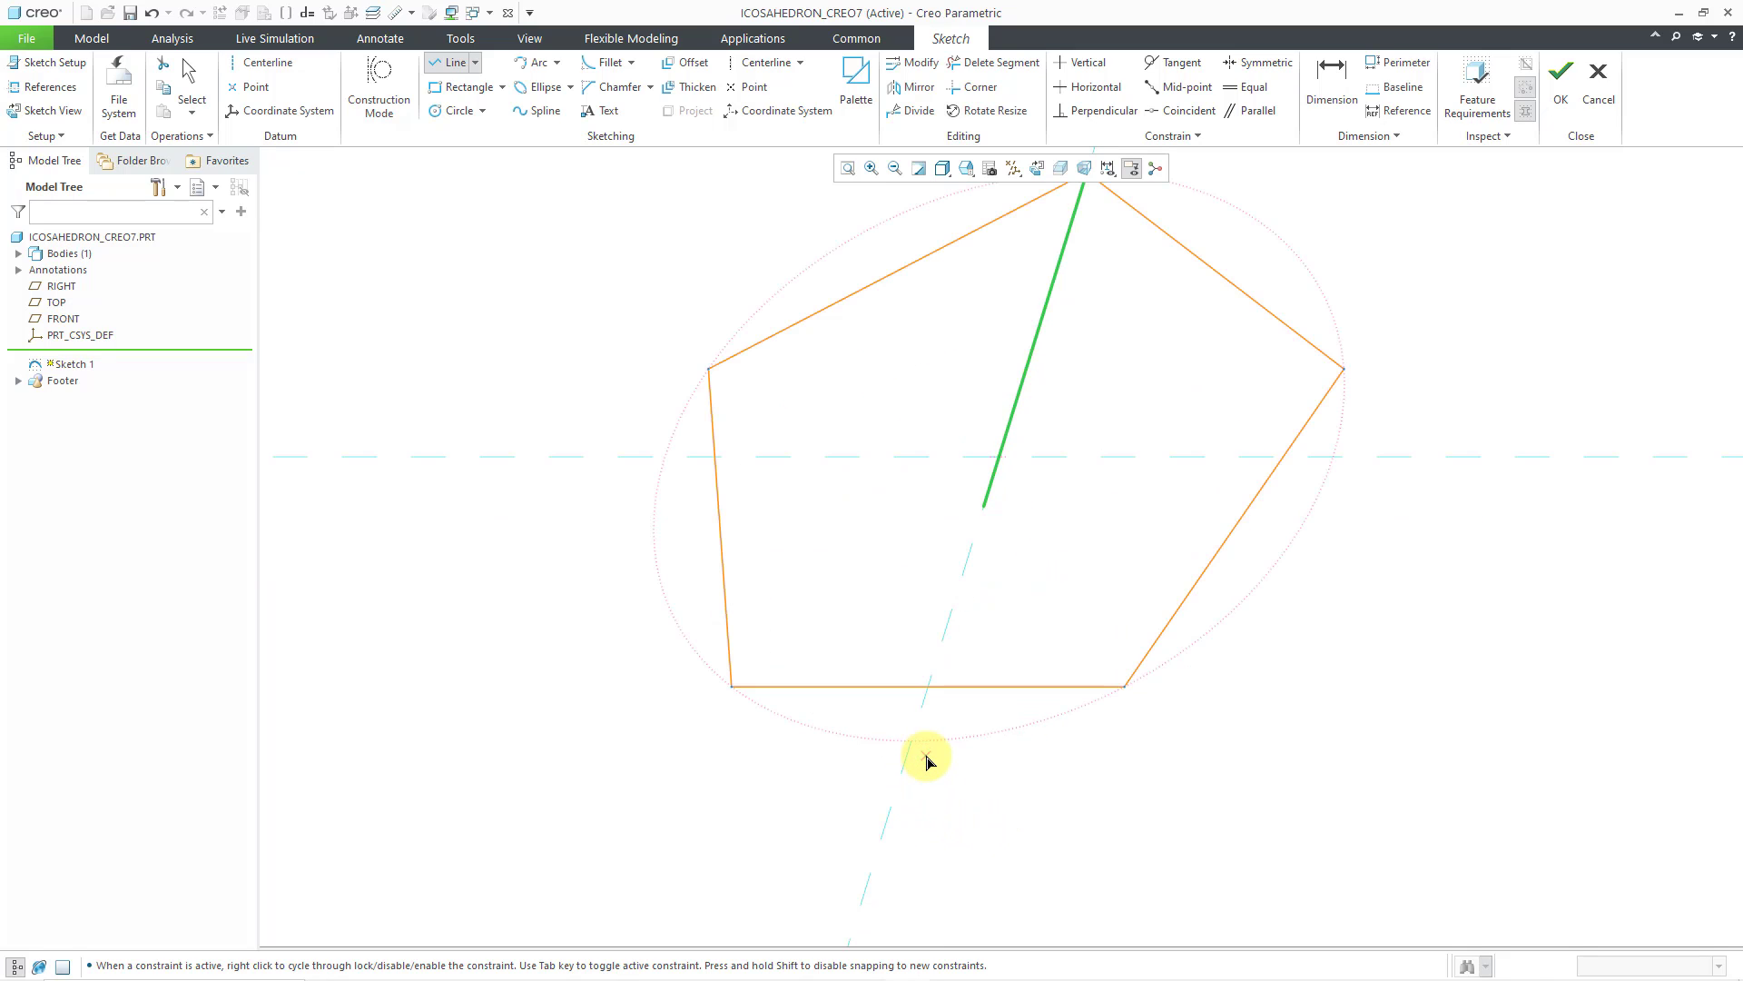
pyautogui.click(928, 688)
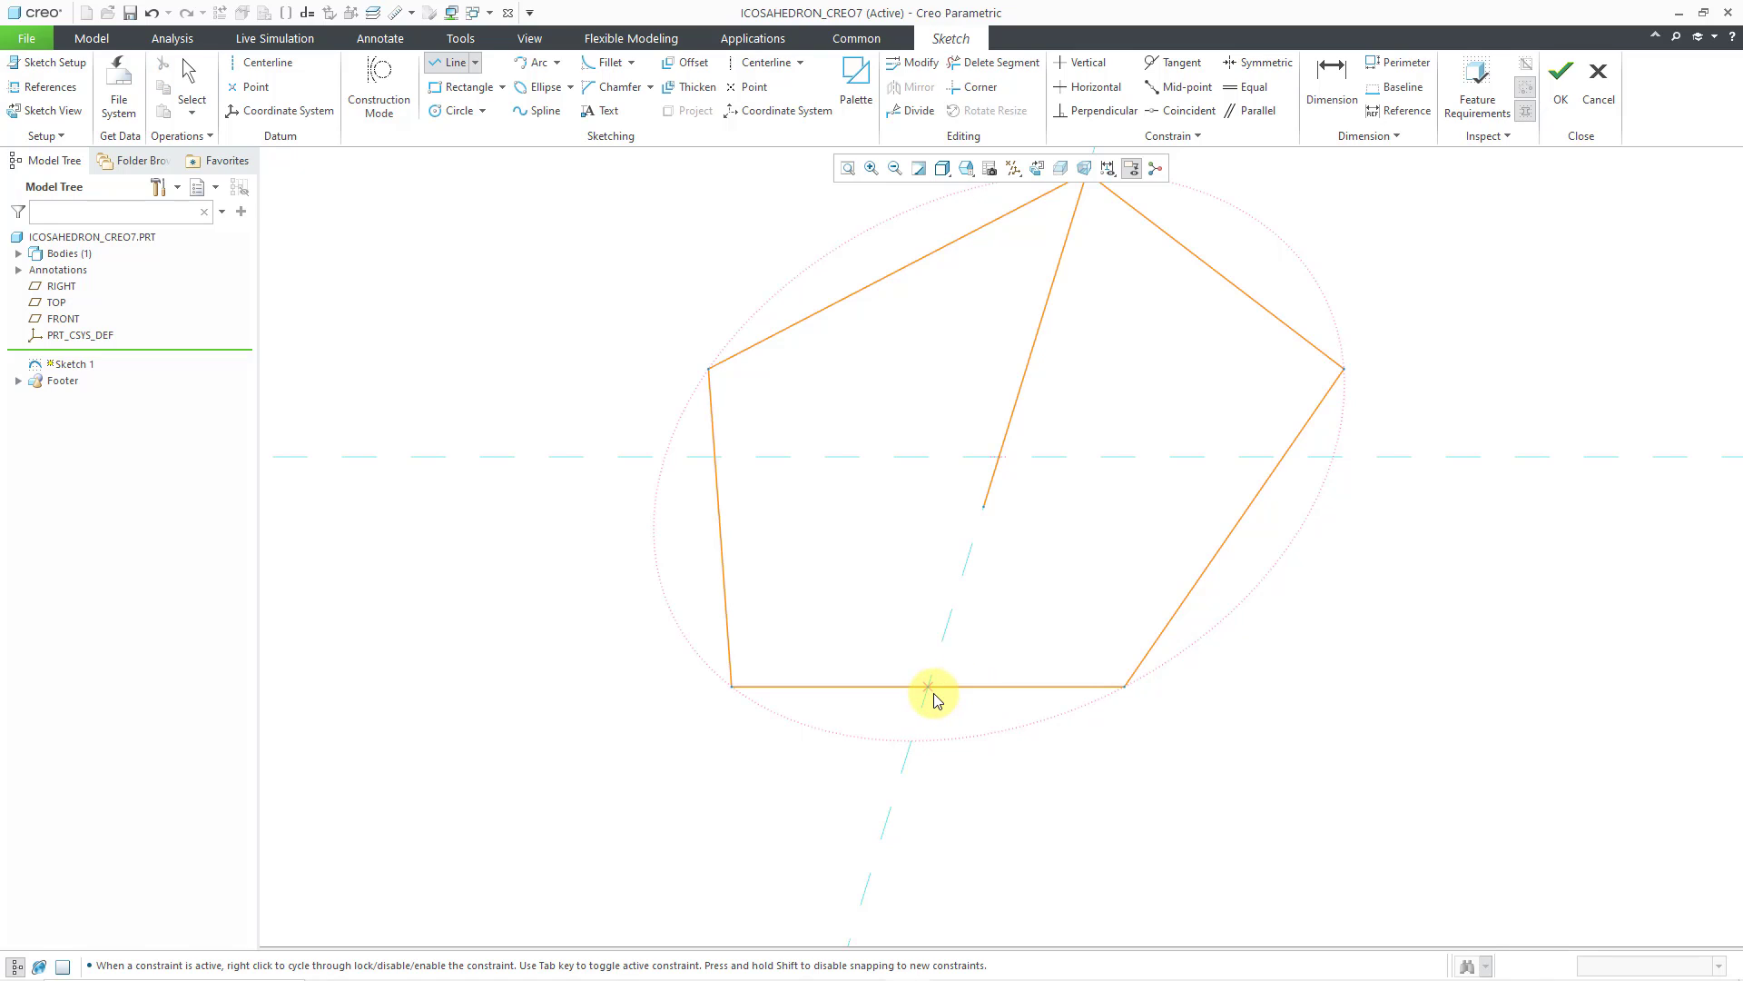
pyautogui.click(914, 742)
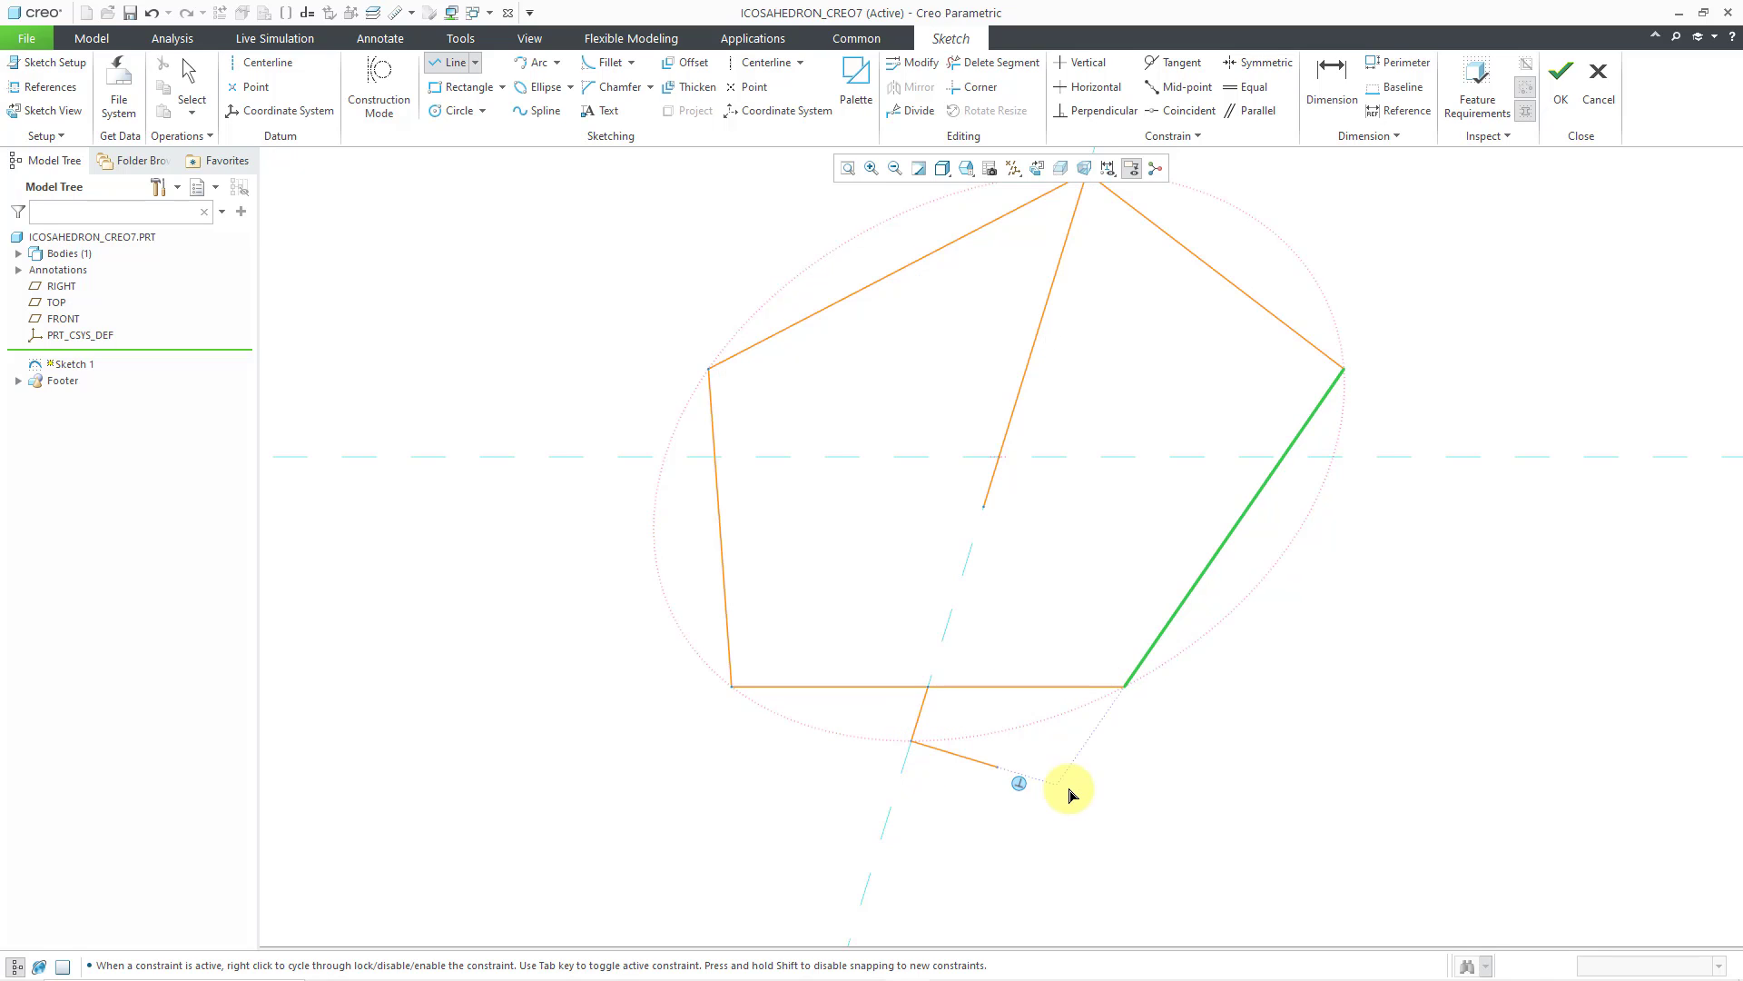
pyautogui.middleClick(1135, 794)
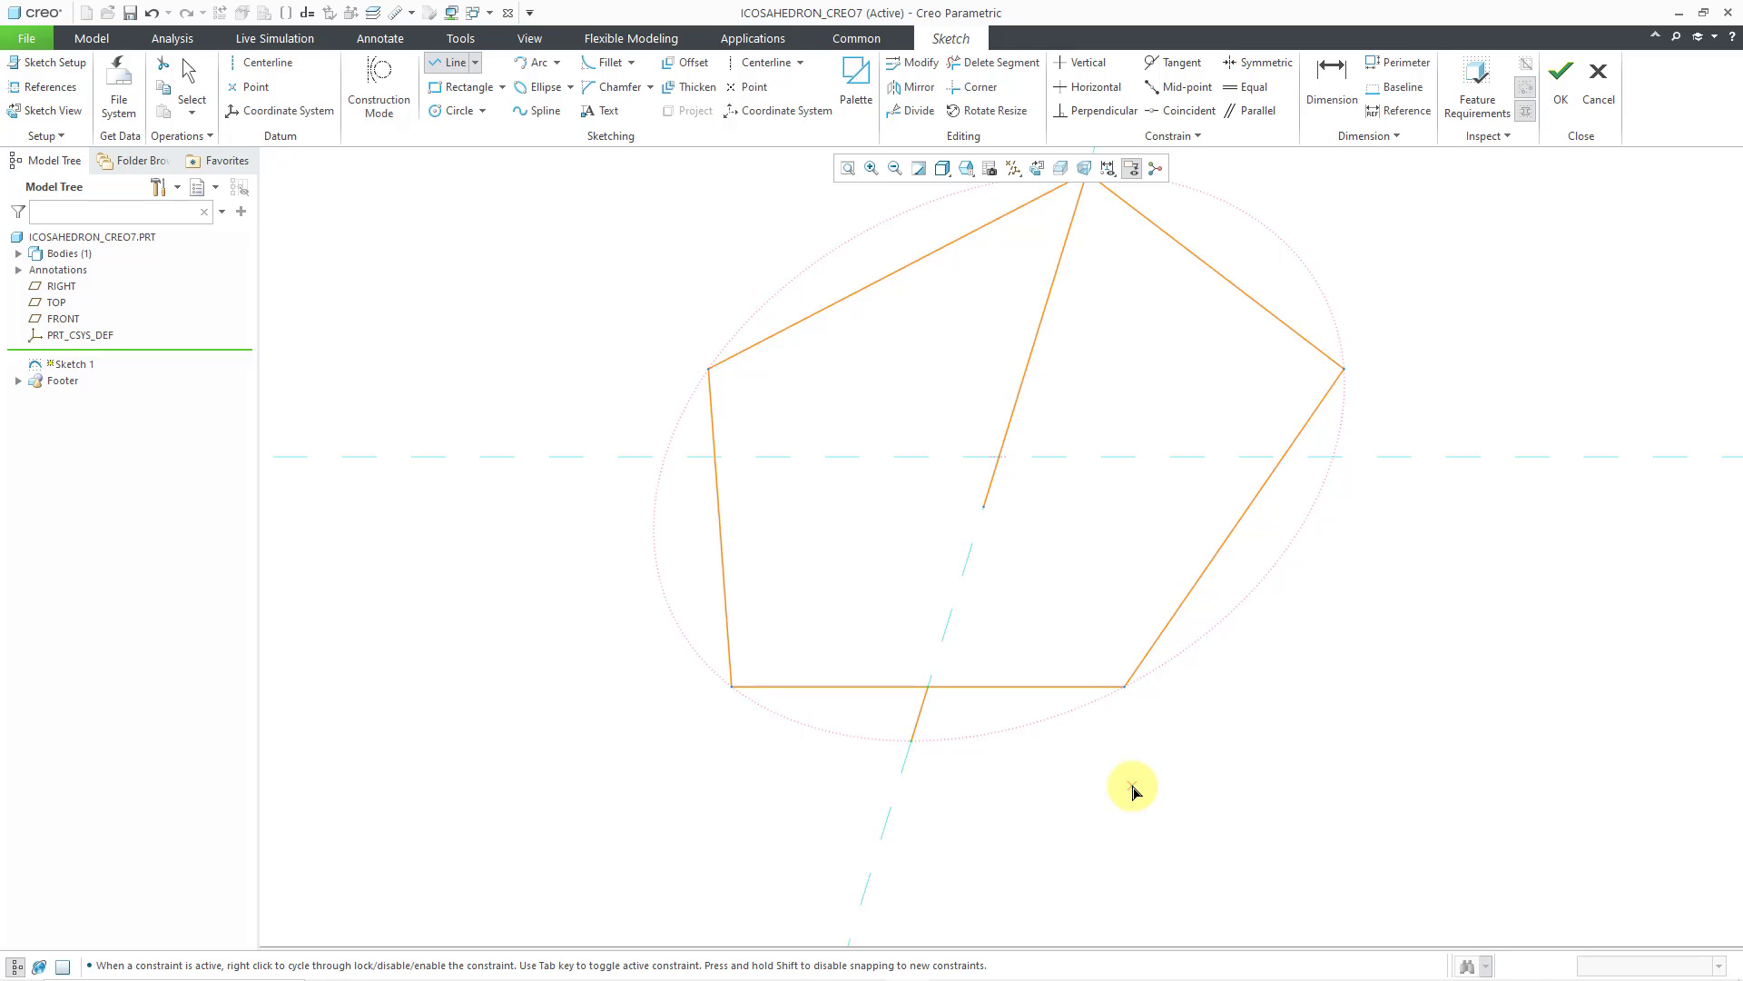
pyautogui.middleClick(1133, 790)
pyautogui.scroll(1, 992, 829)
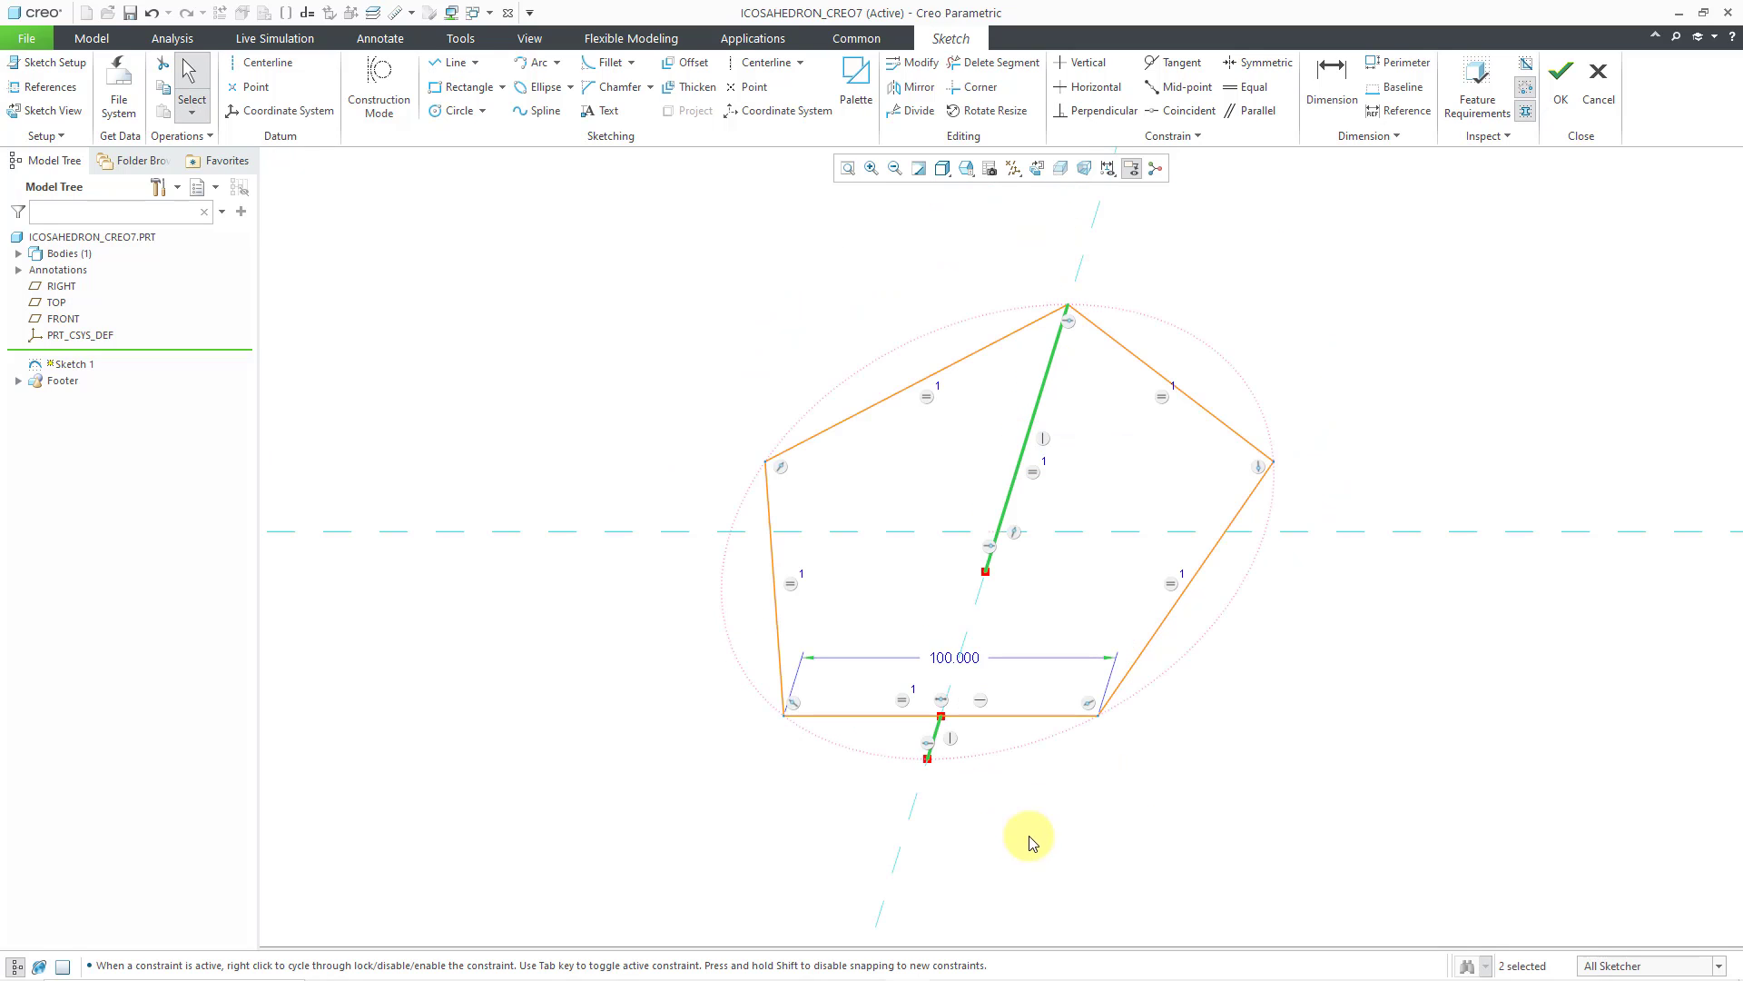
# Finish the pentagon sketch and clear the selection
pyautogui.click(1284, 745)
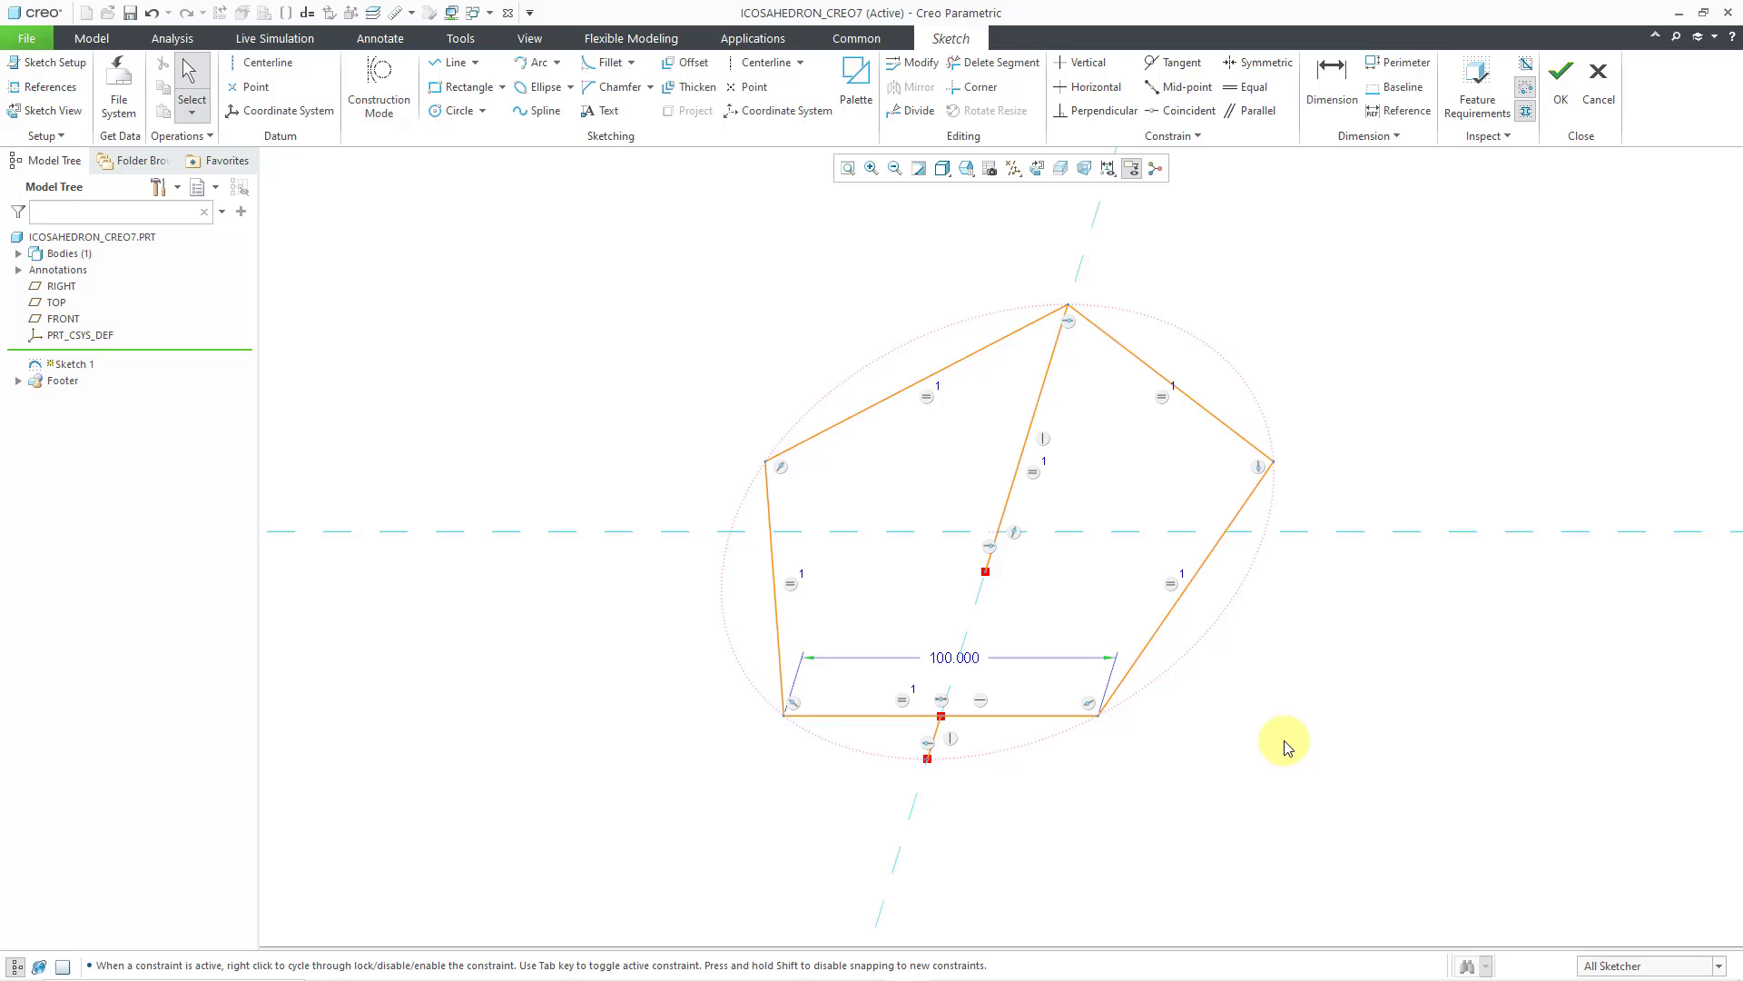
pyautogui.rightClick(1284, 675)
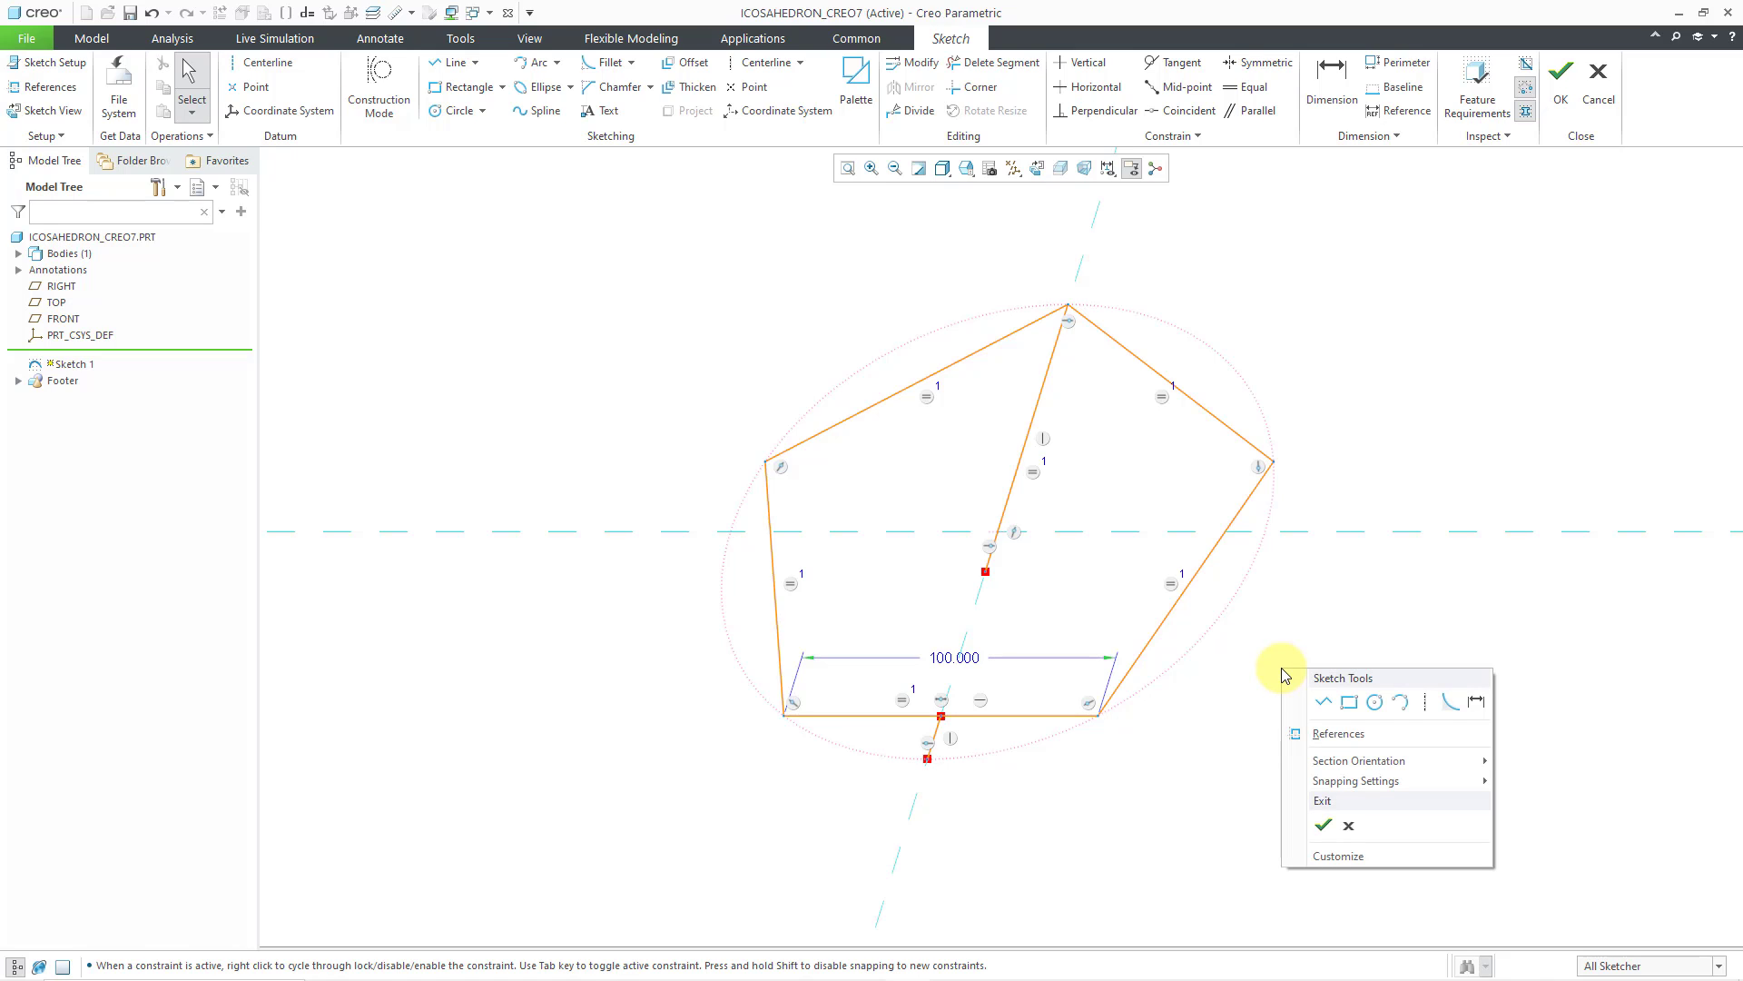
pyautogui.click(1324, 828)
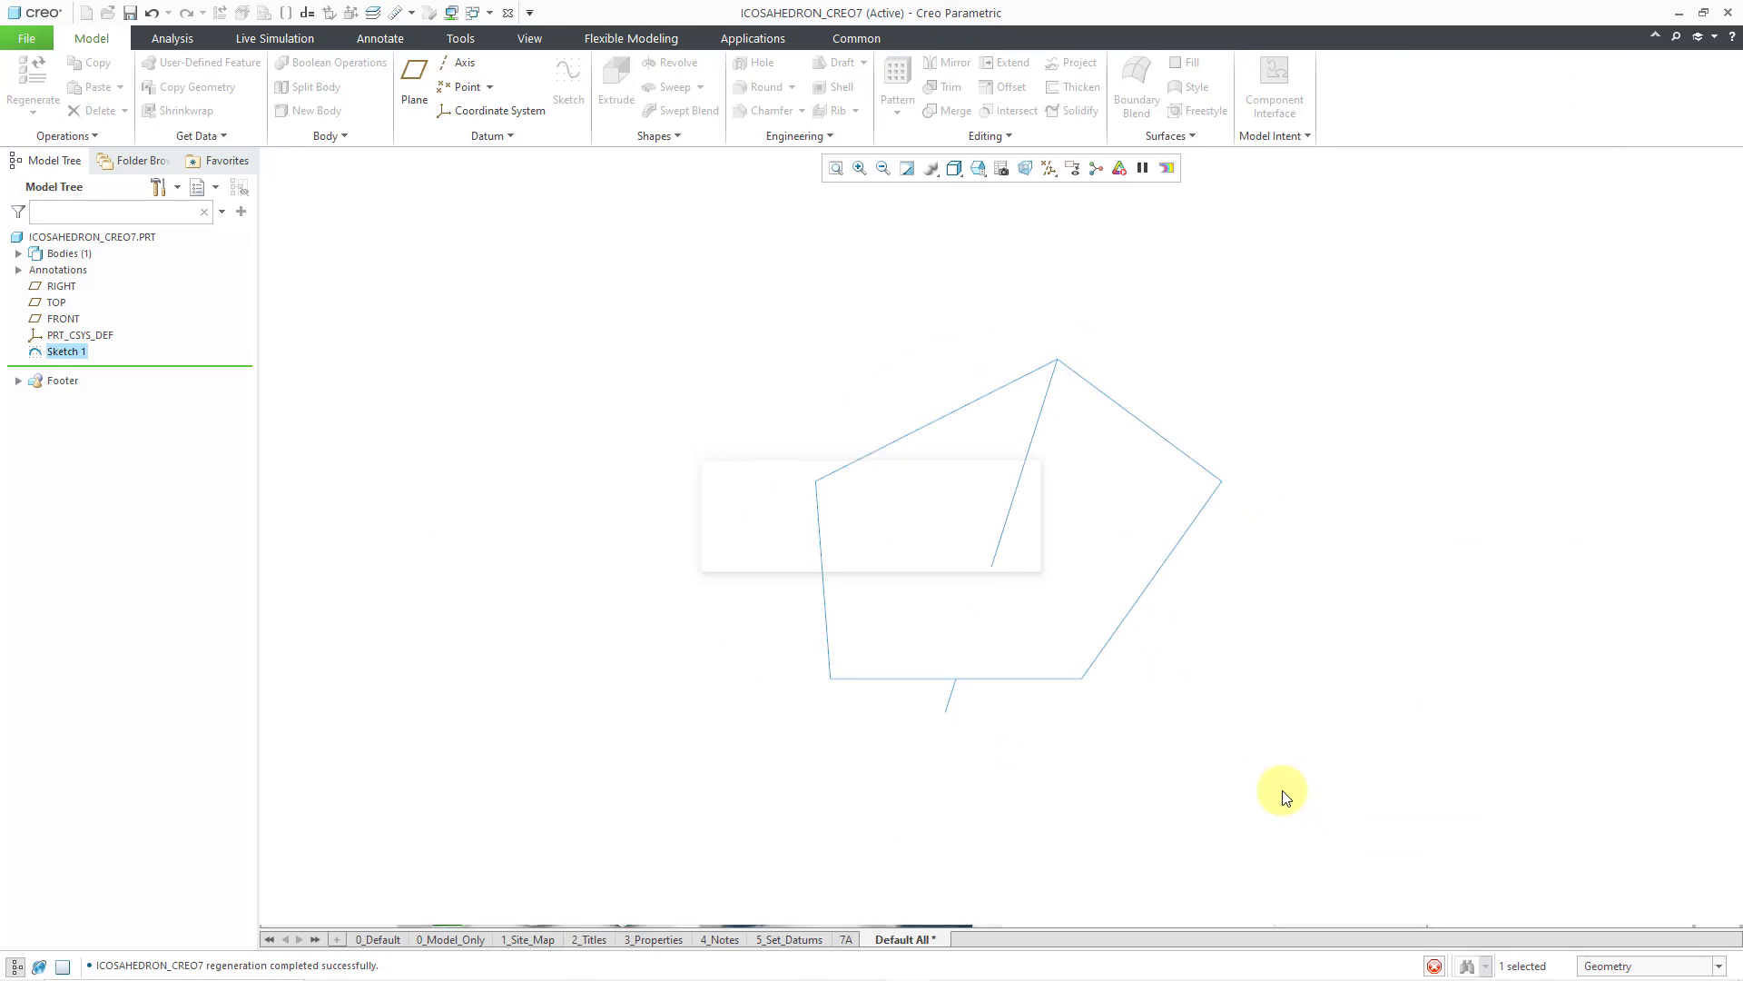
pyautogui.click(1240, 709)
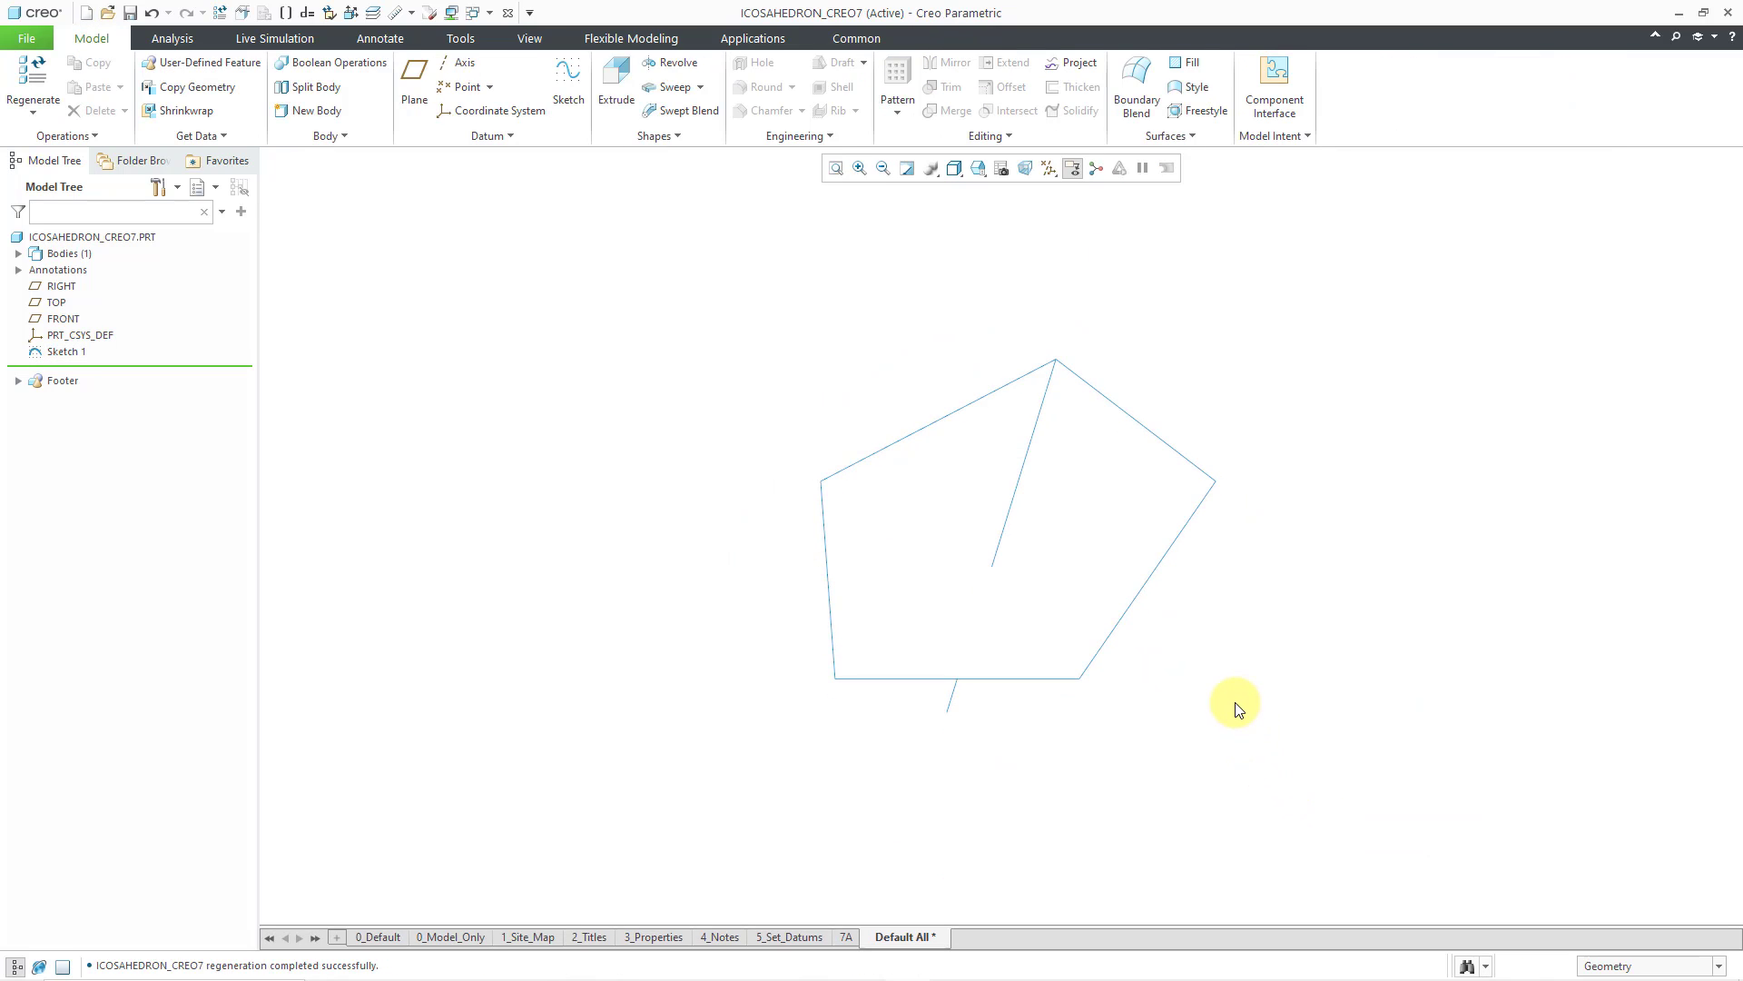
# Start a new sketch on the RIGHT plane, showing the datum planes only while picking it
pyautogui.click(1049, 170)
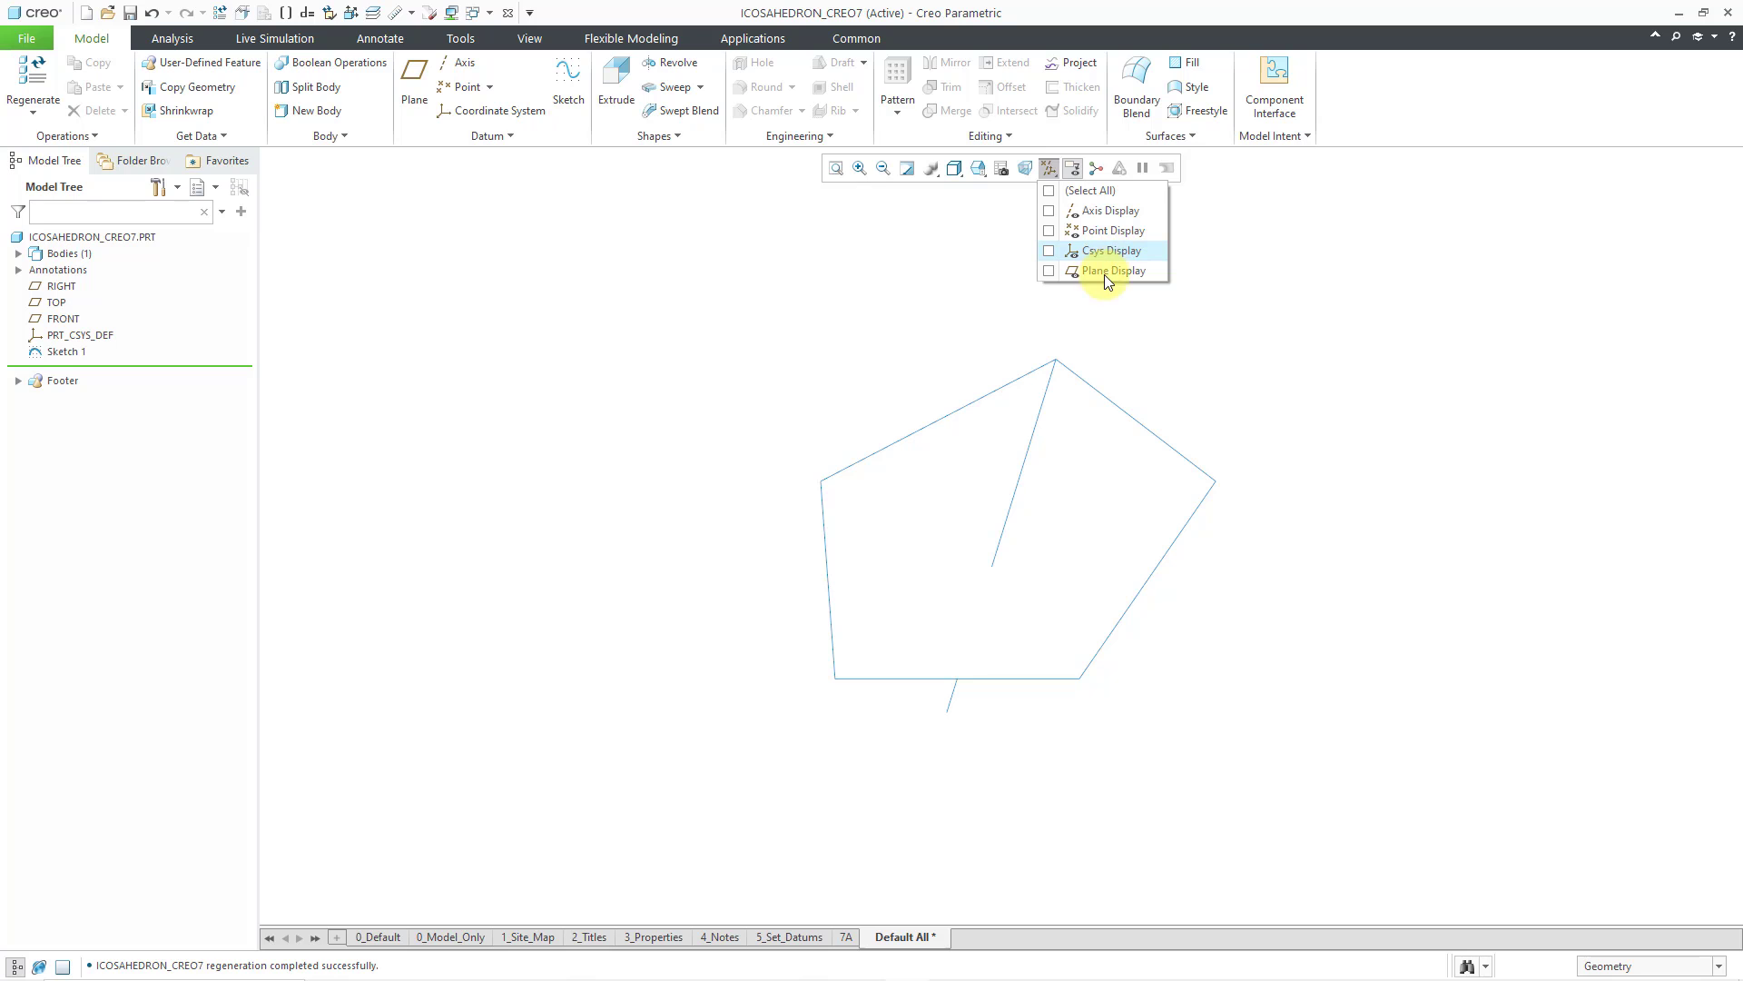
pyautogui.click(1098, 271)
pyautogui.moveTo(771, 241); pyautogui.dragTo(724, 257, button='middle')
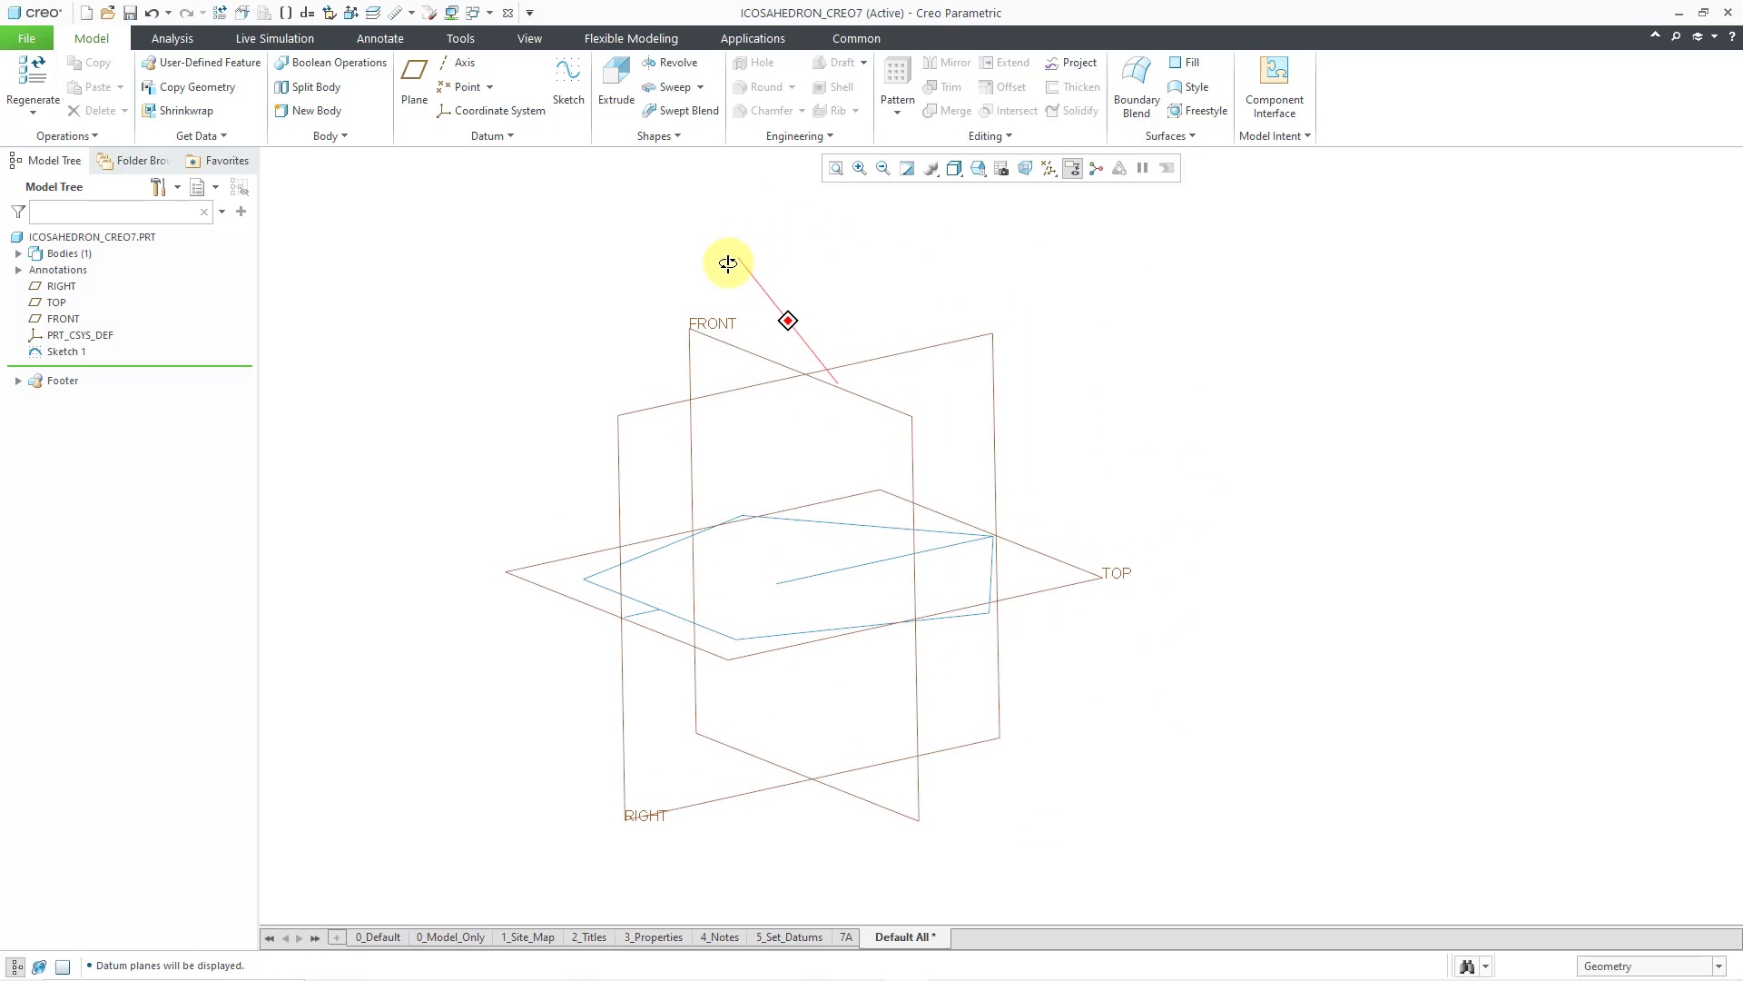
pyautogui.click(619, 467)
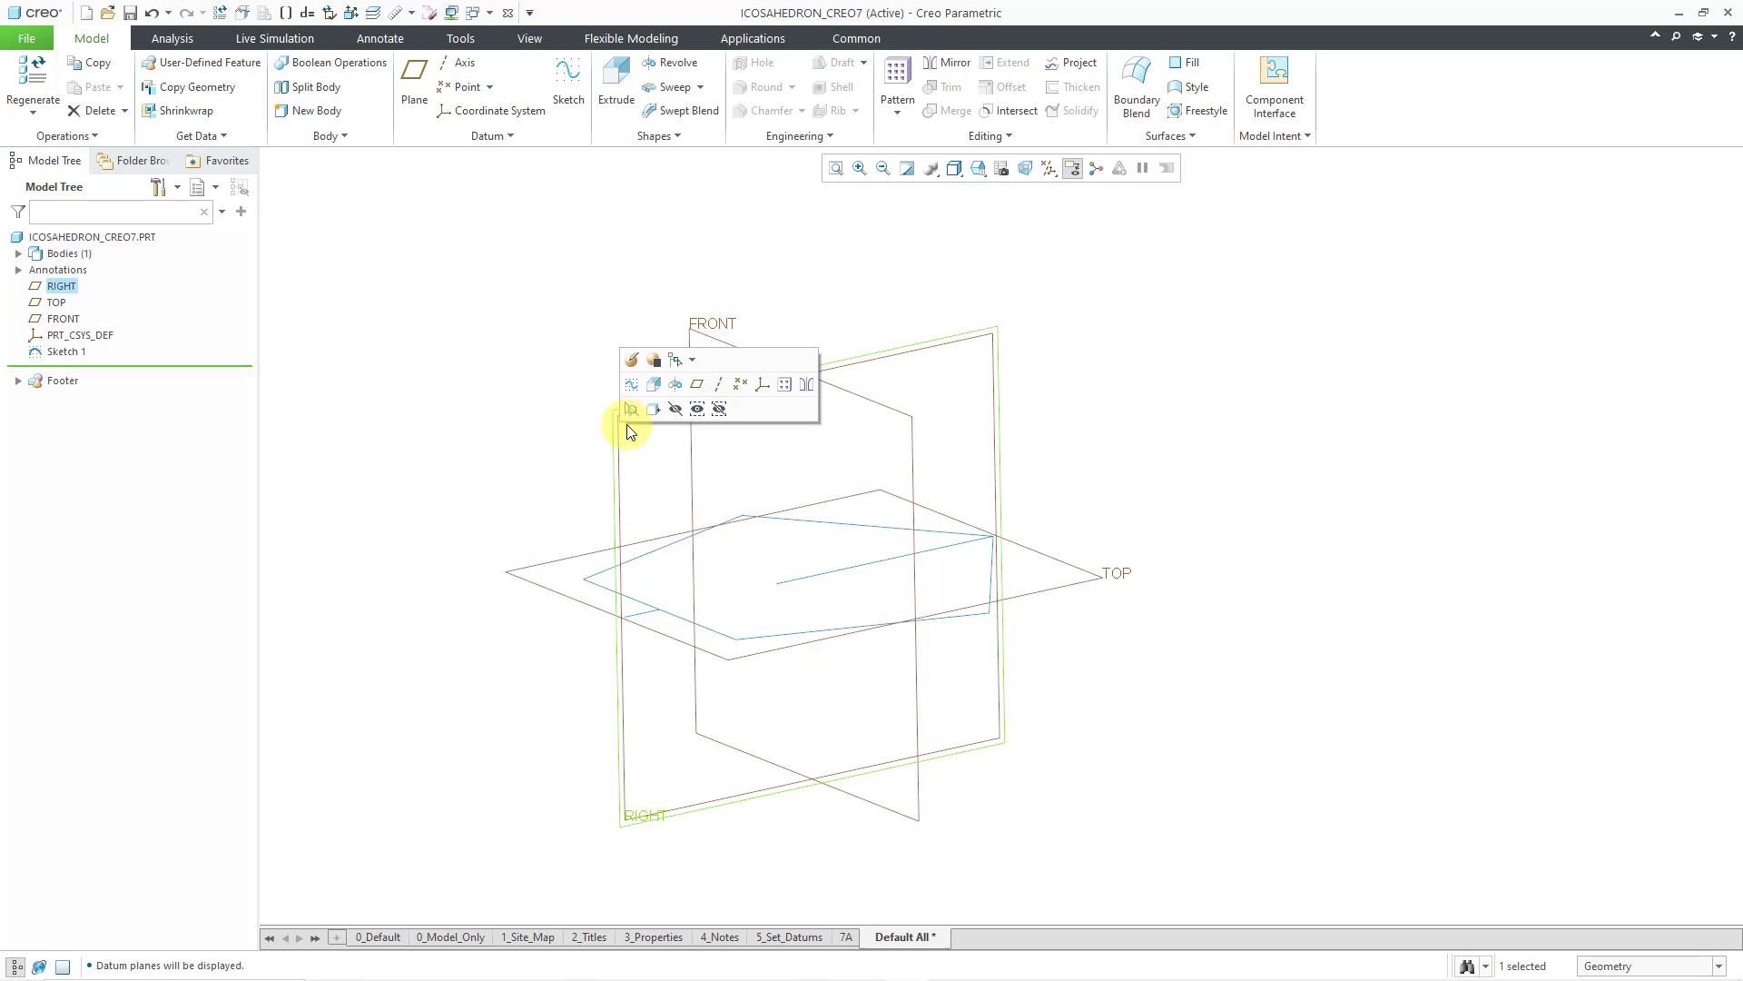
pyautogui.click(632, 387)
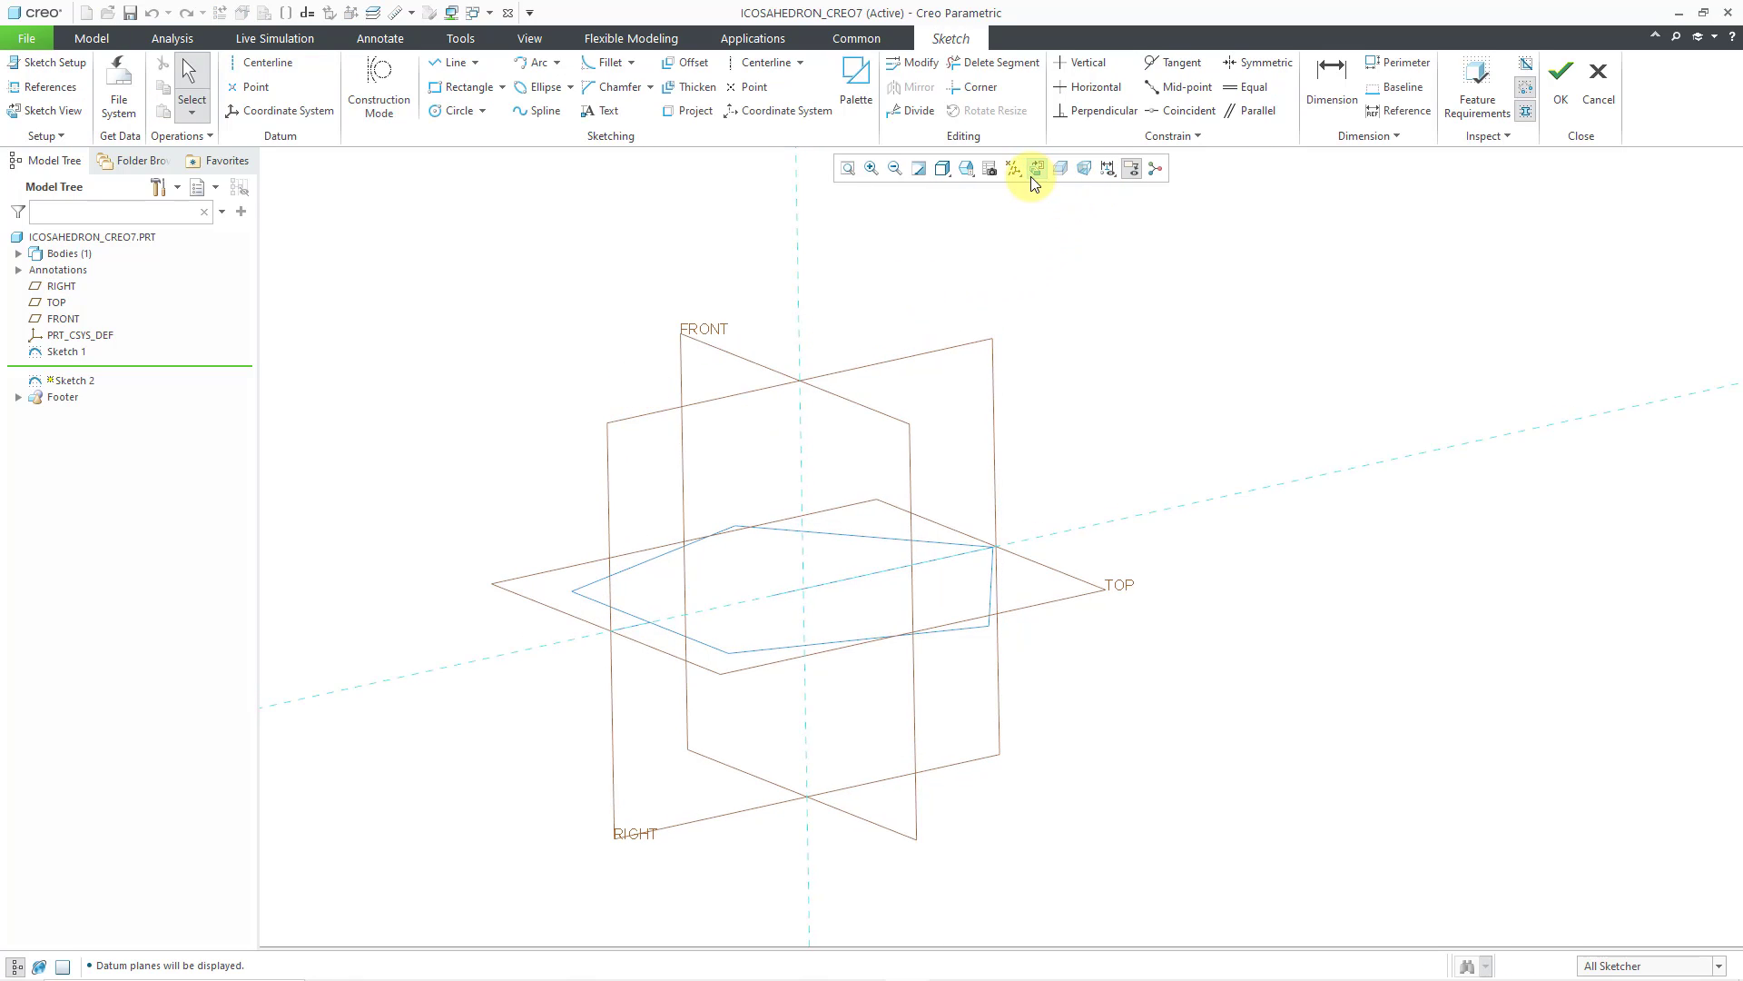
pyautogui.click(1017, 176)
pyautogui.click(1049, 269)
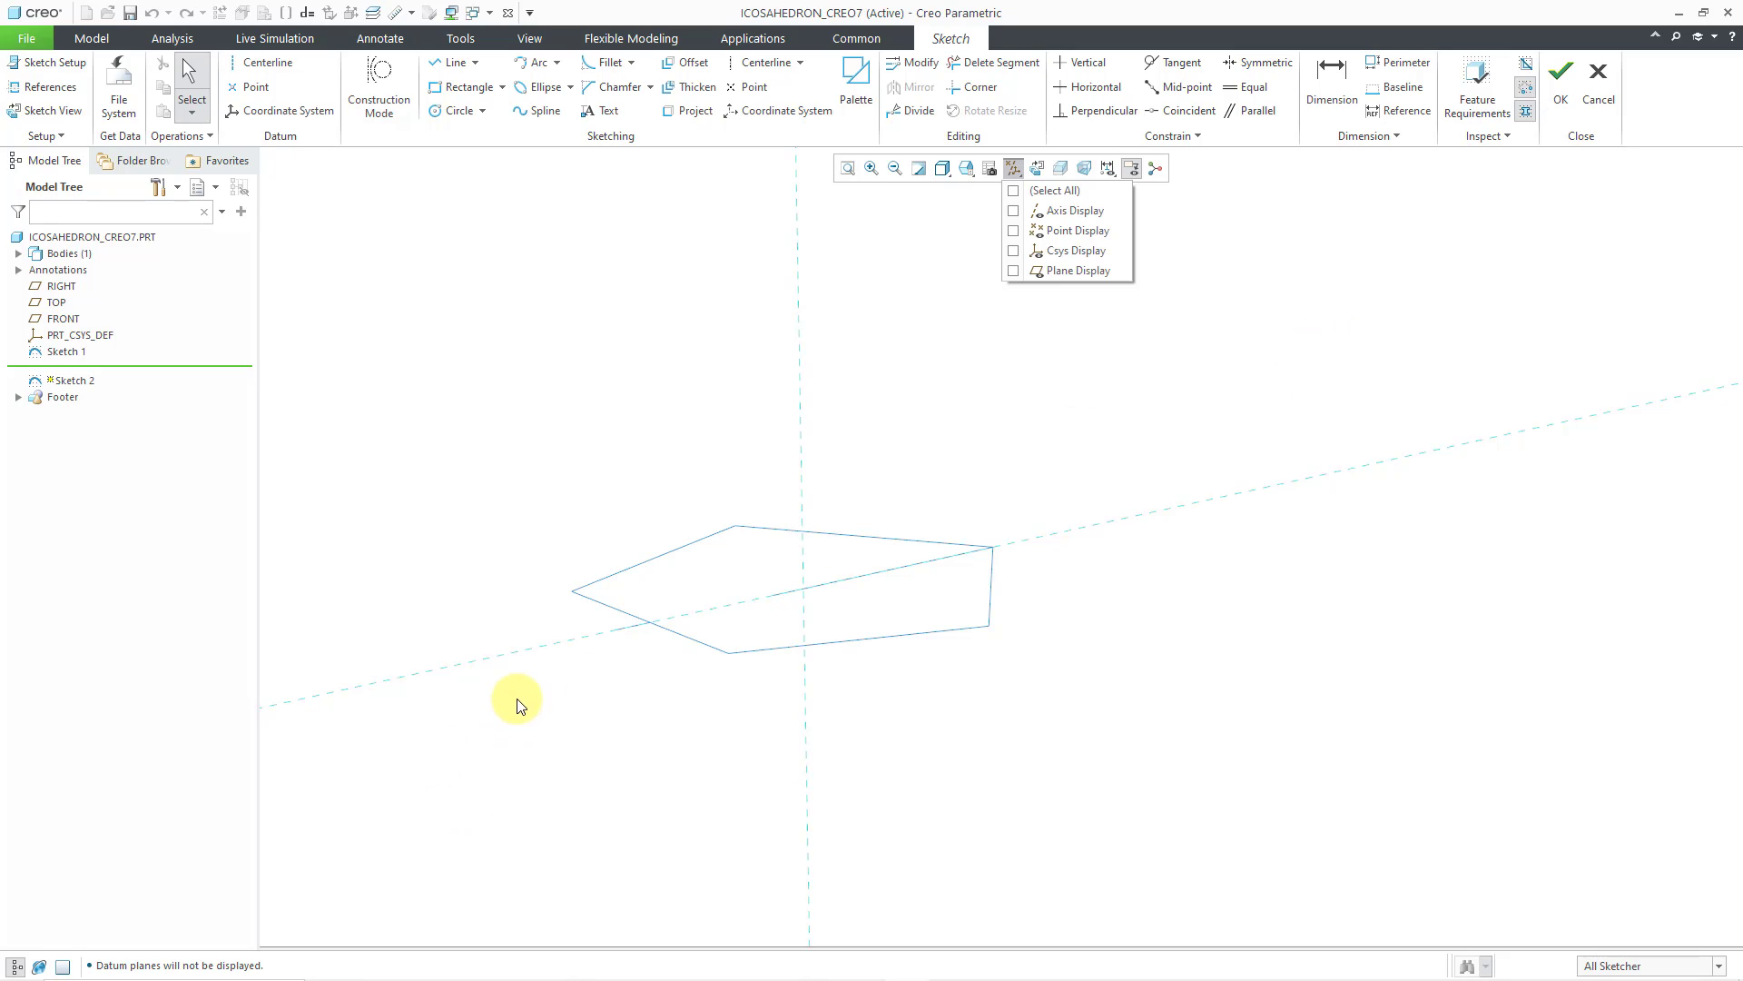
# Draw a circle centered on the pentagon's apex, passing through the far end of the line equal to the pentagon's side length
pyautogui.click(518, 603)
pyautogui.scroll(2, 518, 603)
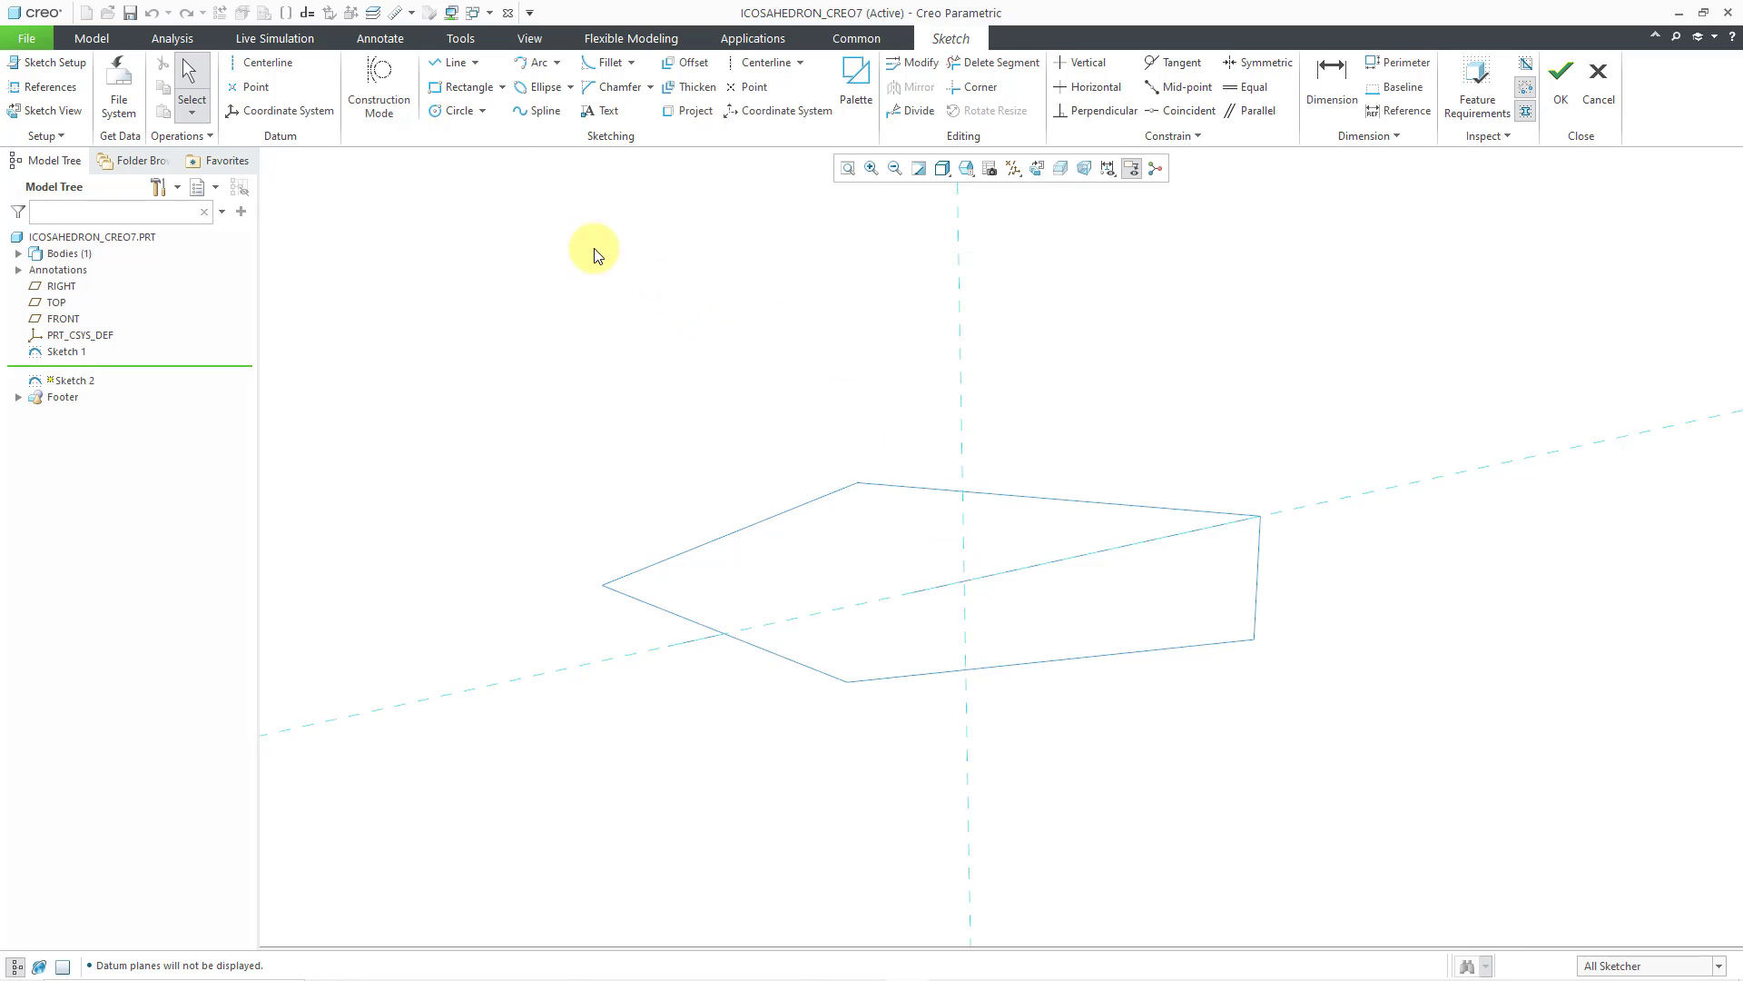
pyautogui.click(459, 113)
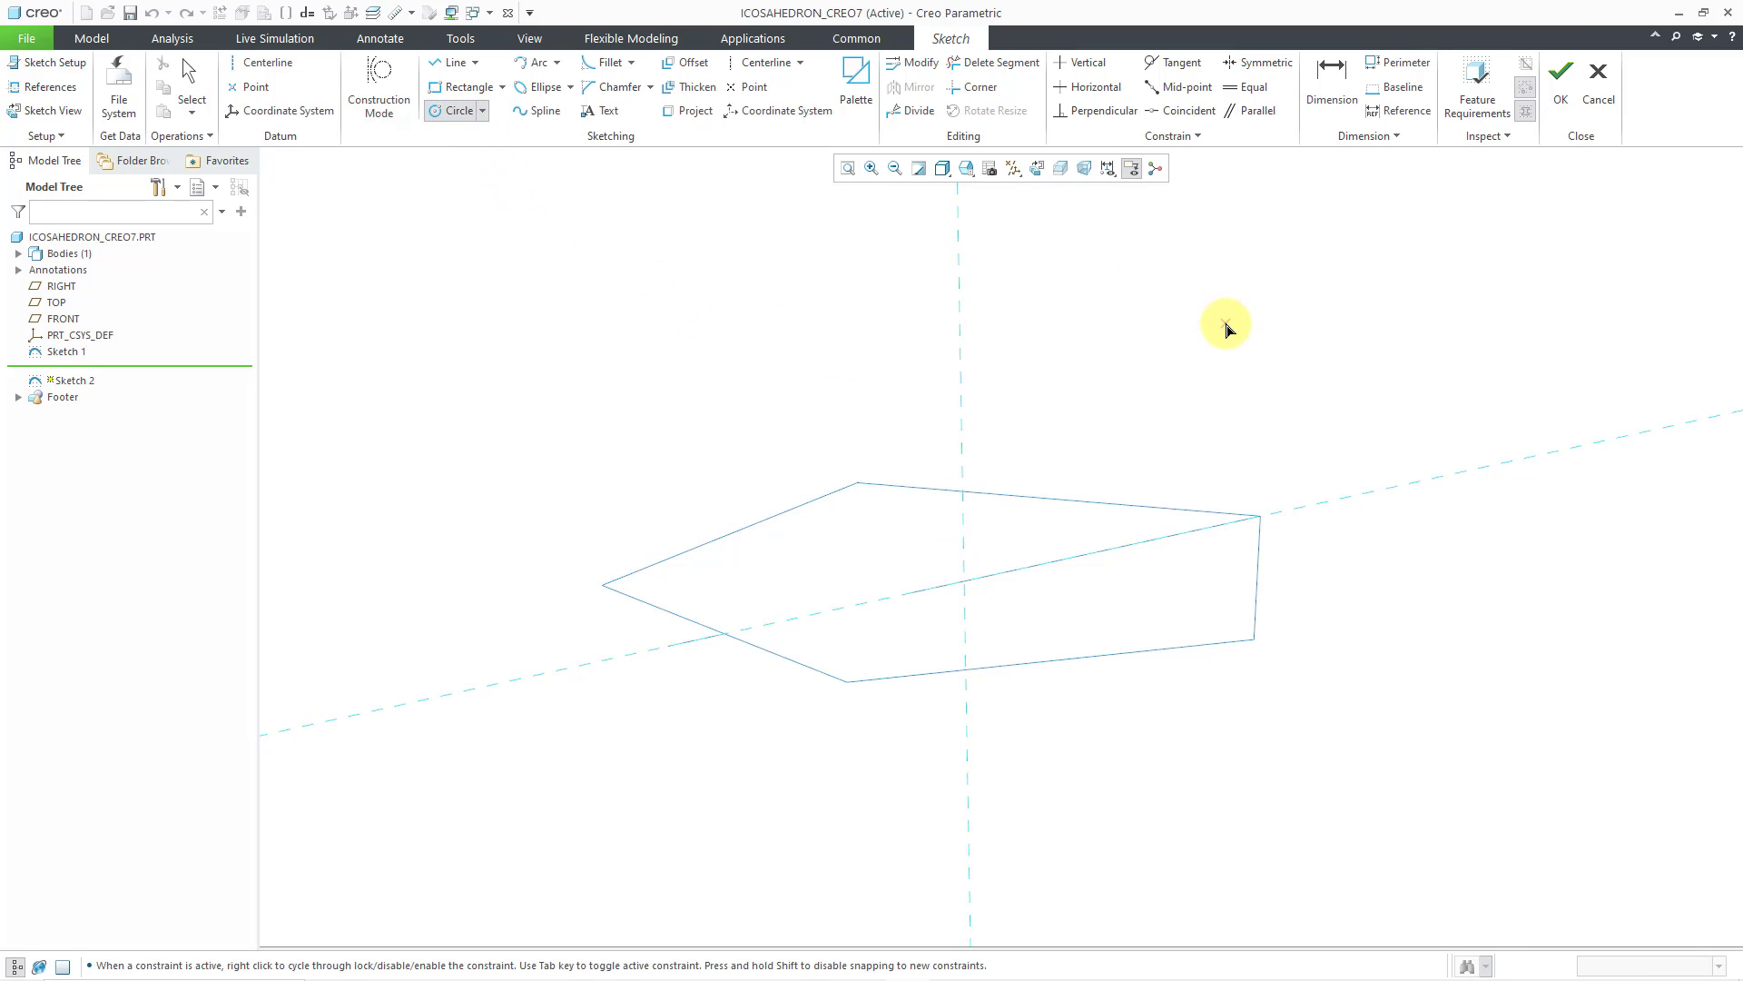
pyautogui.click(1262, 525)
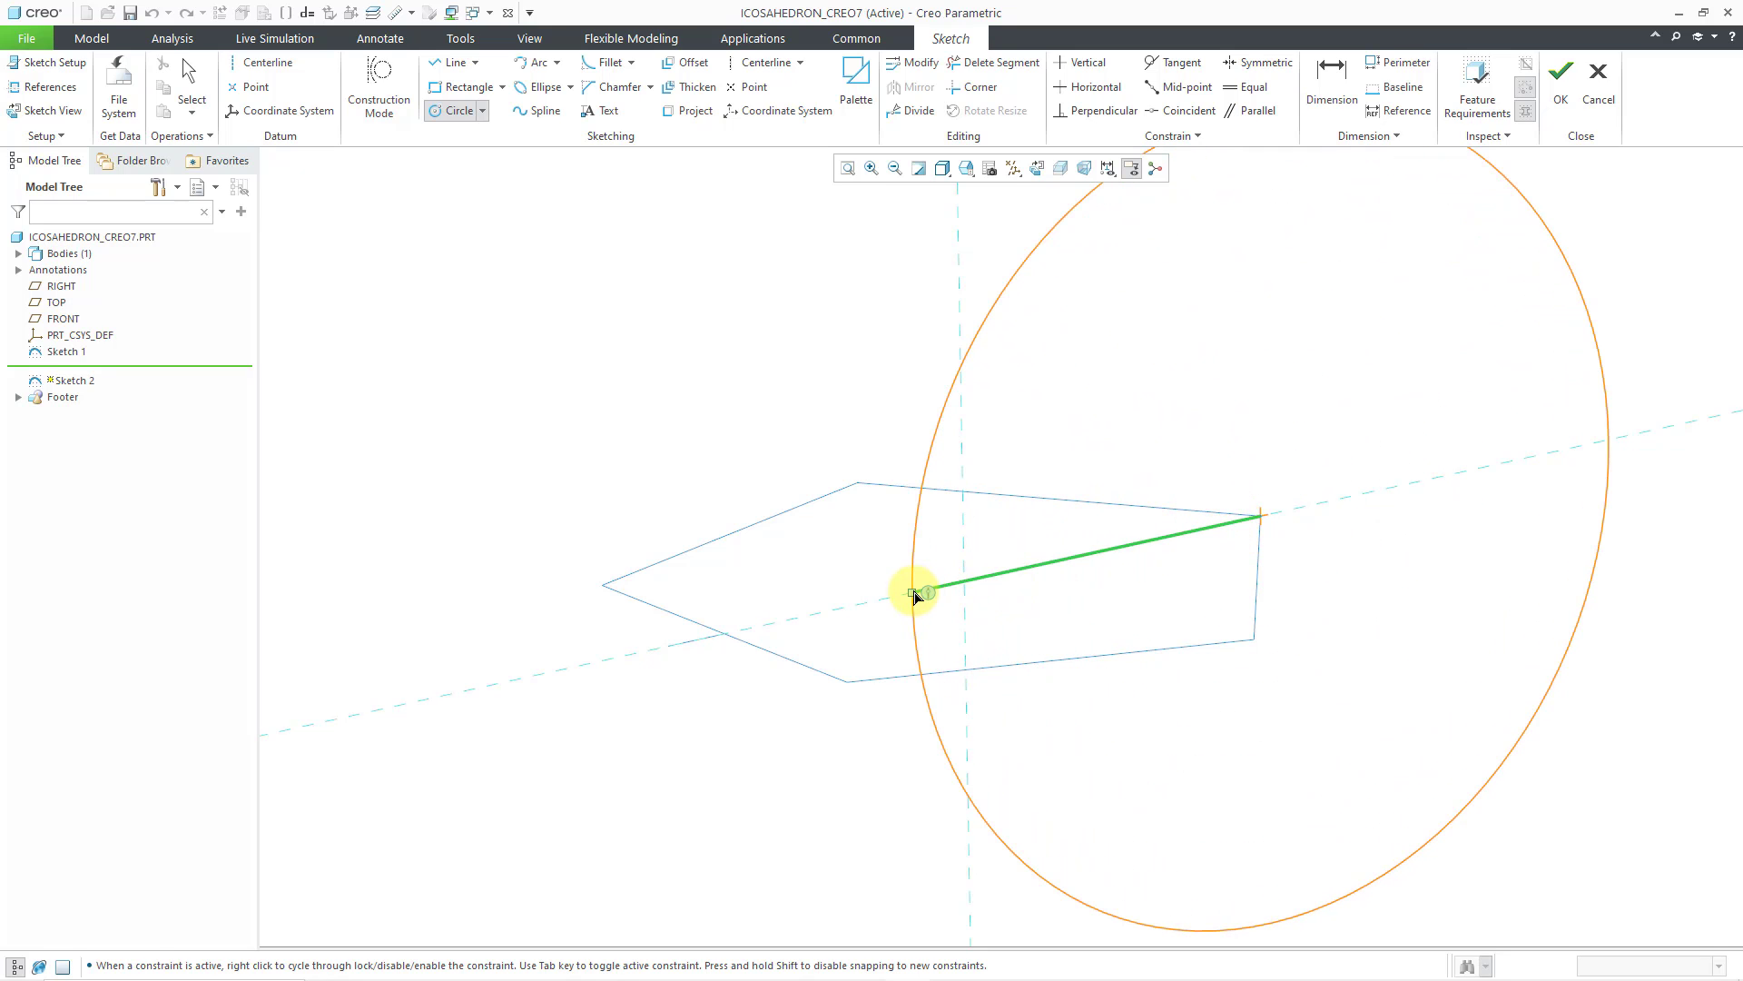
pyautogui.click(915, 592)
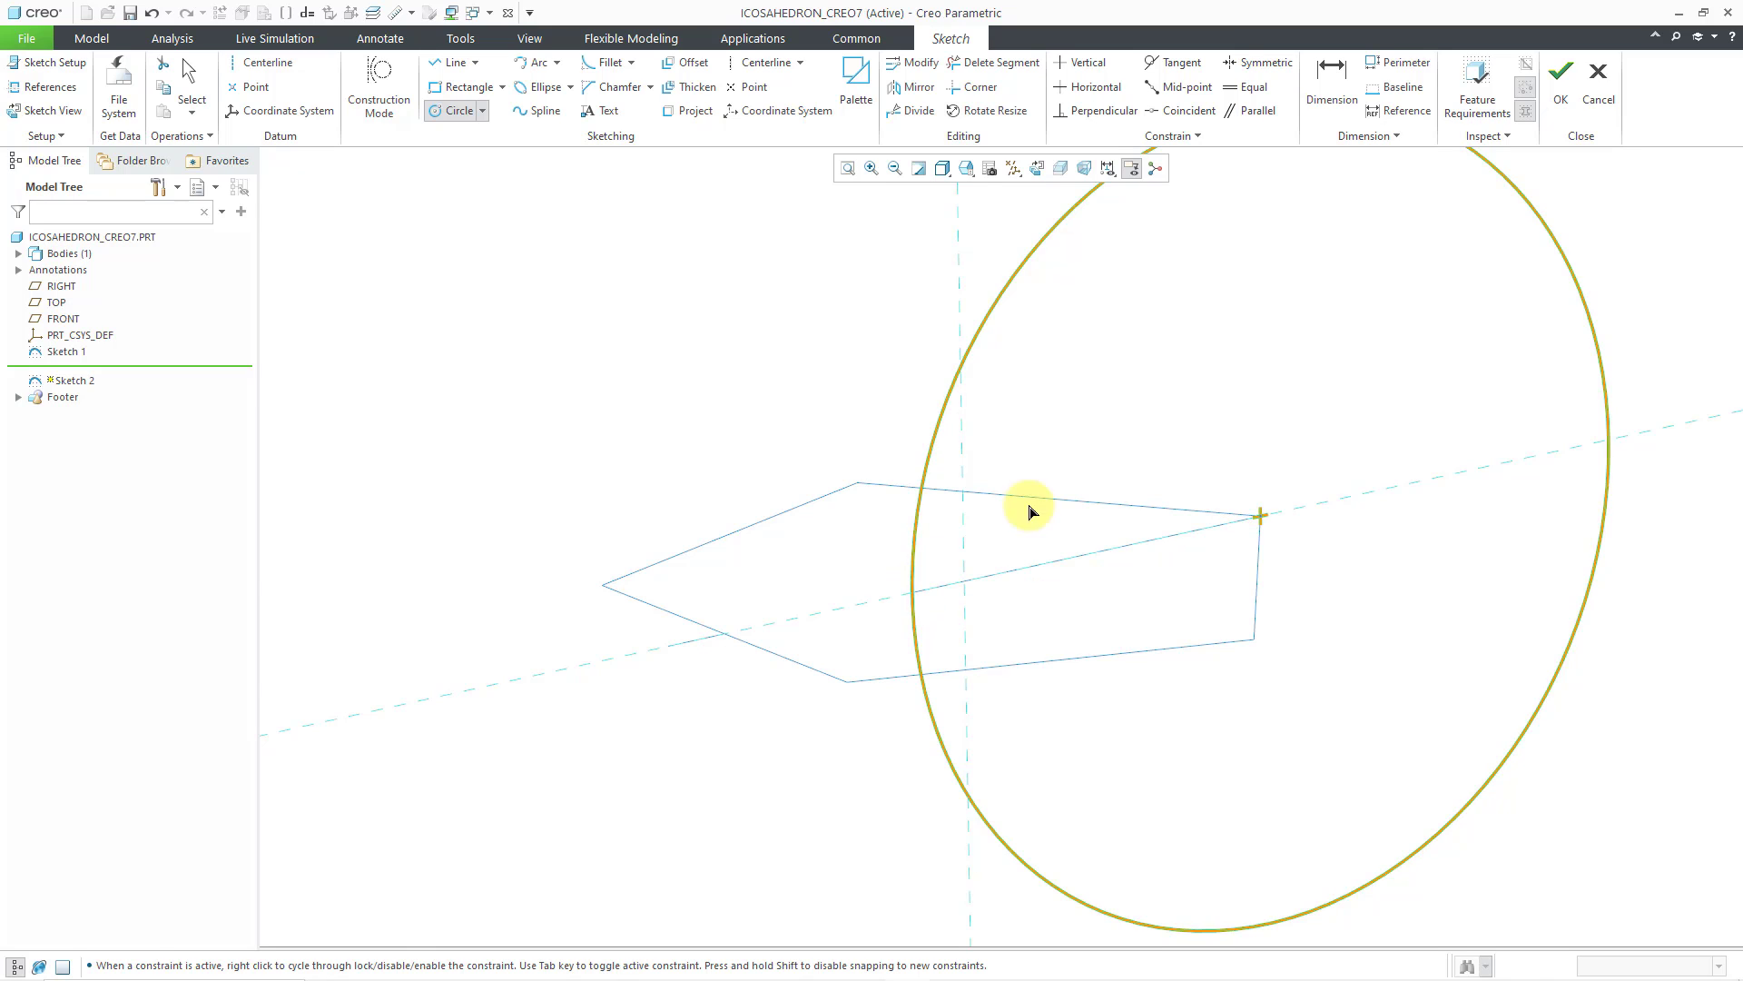
pyautogui.middleClick(1234, 381)
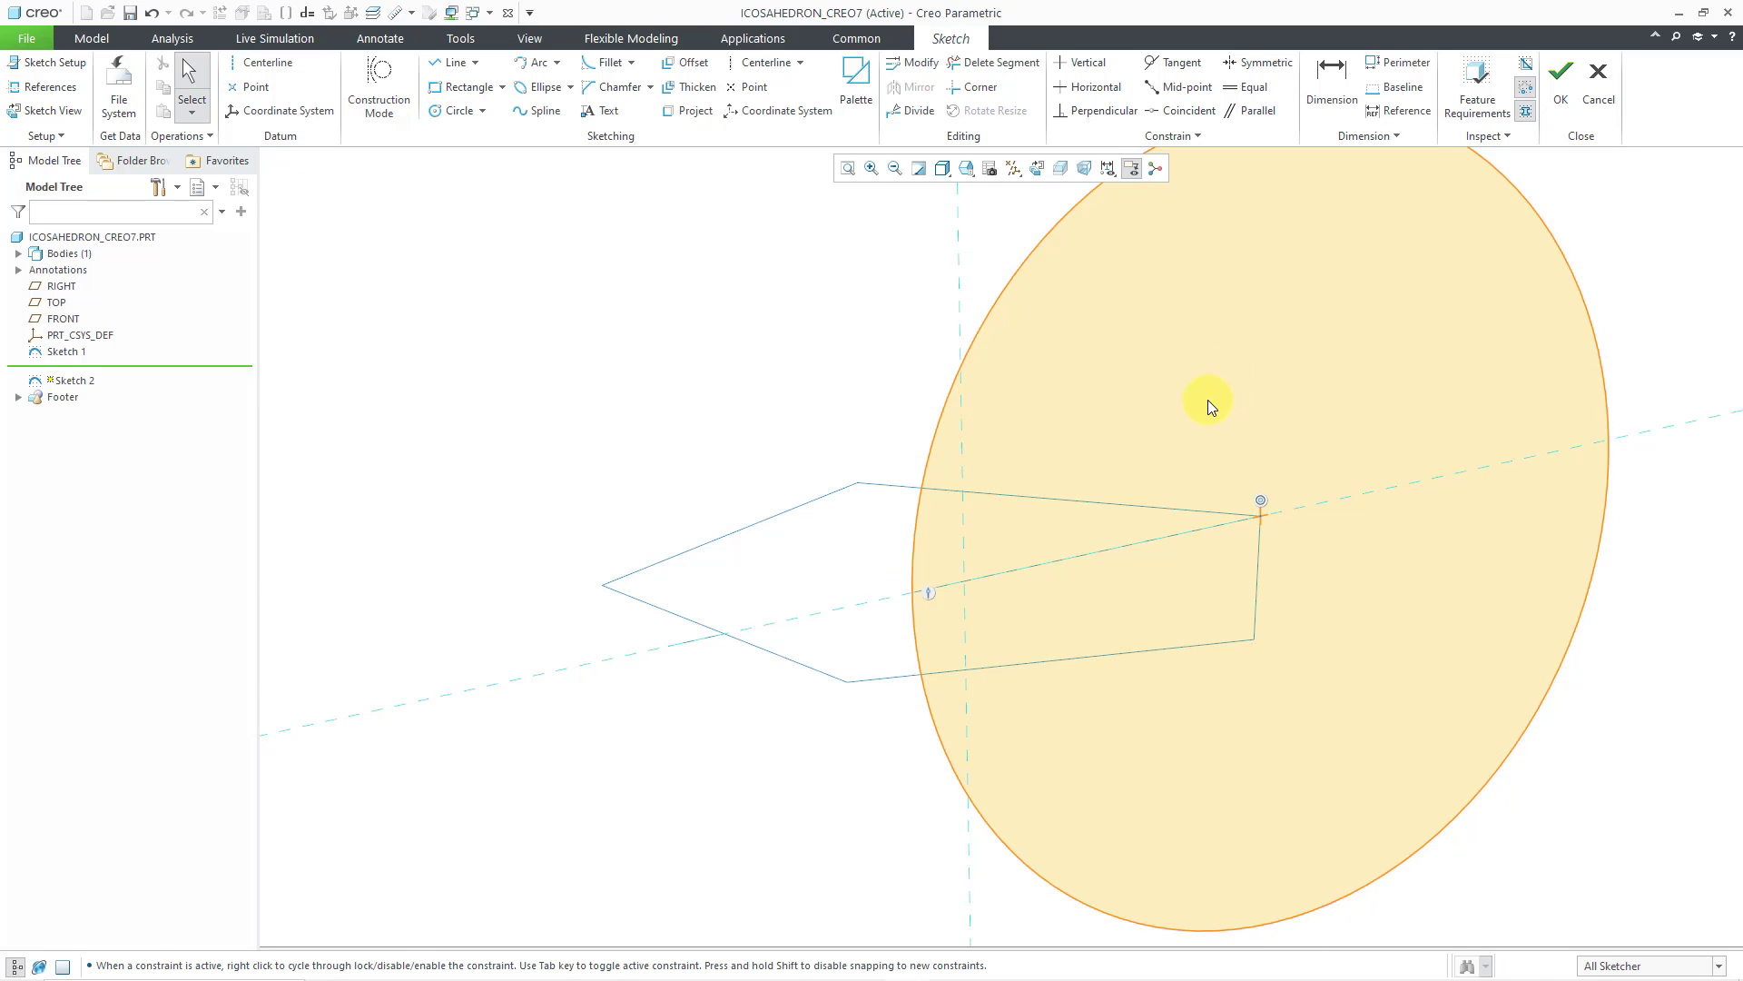
# Draw a vertical line from the sketch origin up to the circle centered on the pentagon's apex
pyautogui.scroll(-2, 1195, 423)
pyautogui.scroll(1, 1191, 426)
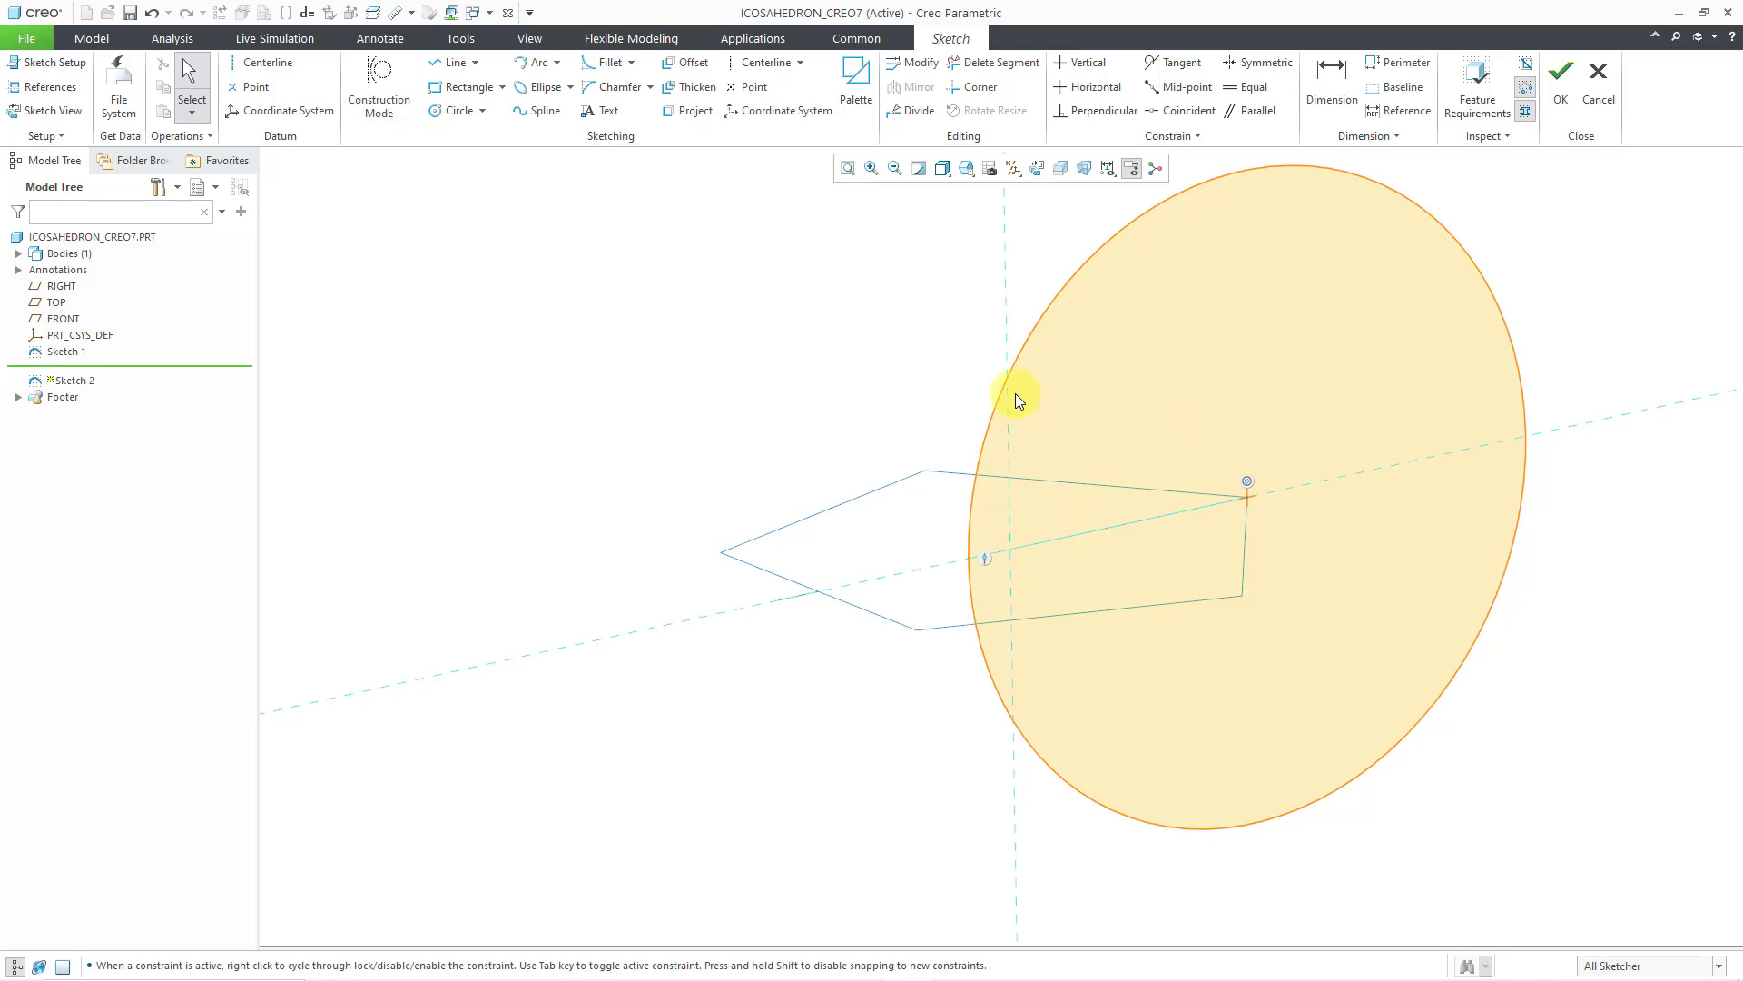
pyautogui.rightClick(596, 305)
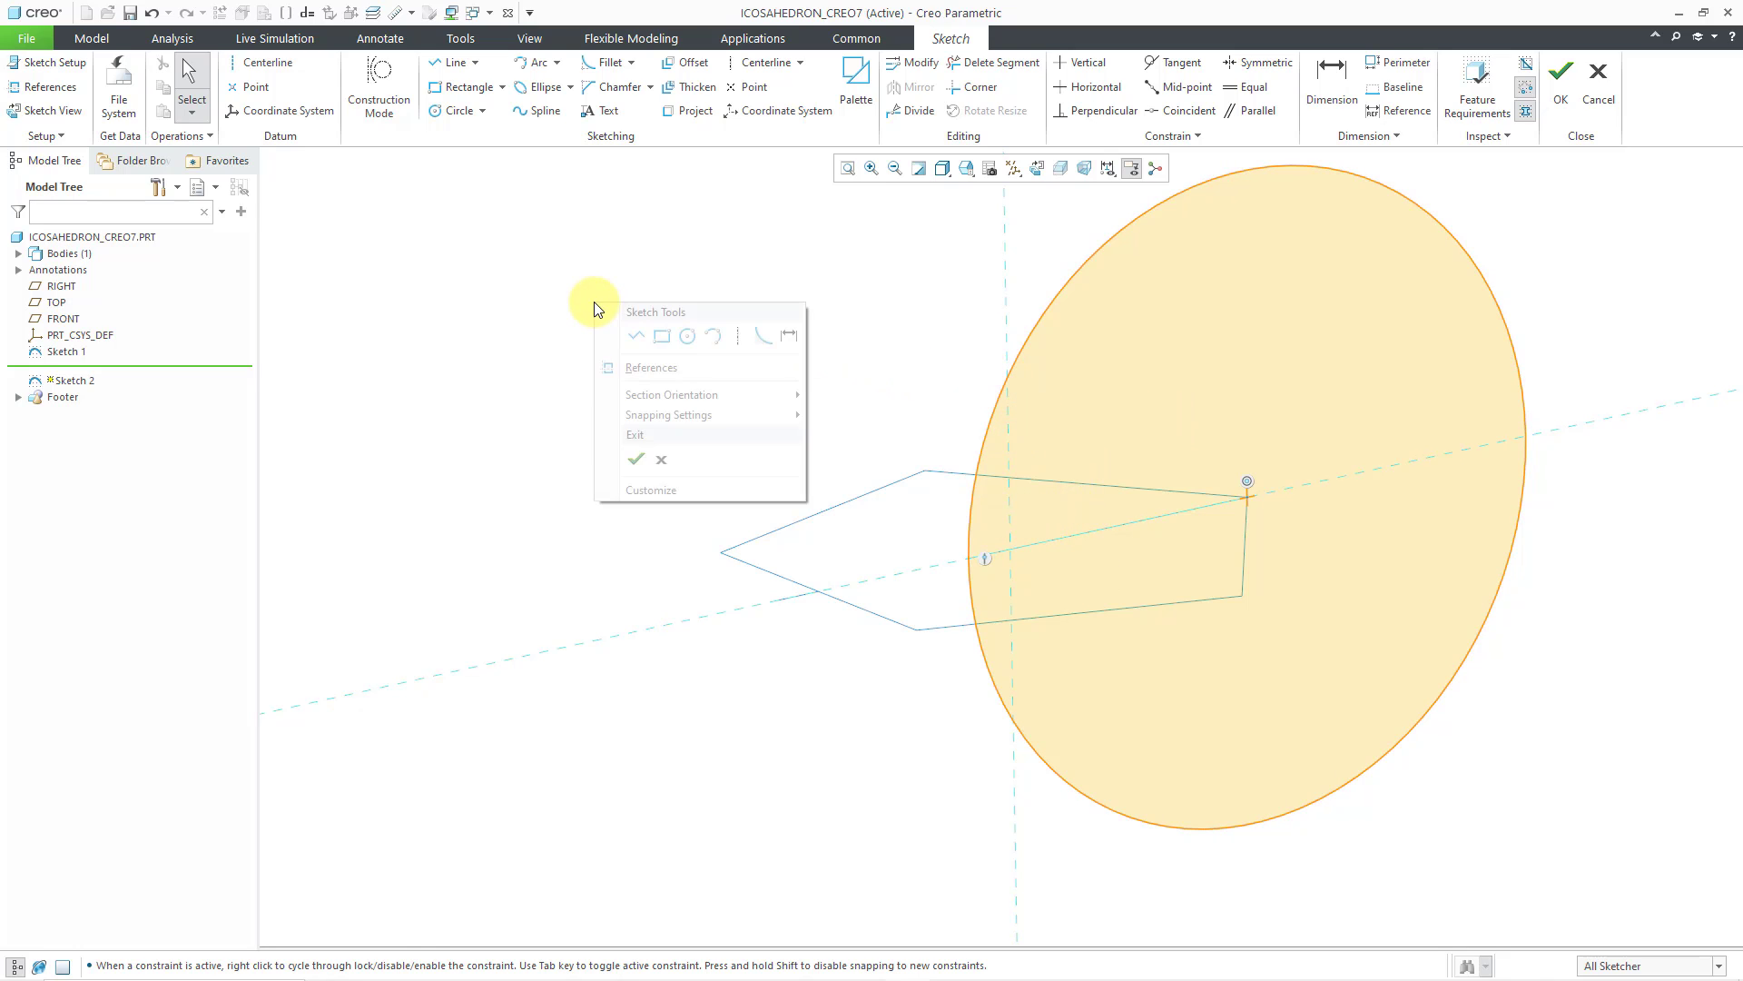
pyautogui.click(637, 338)
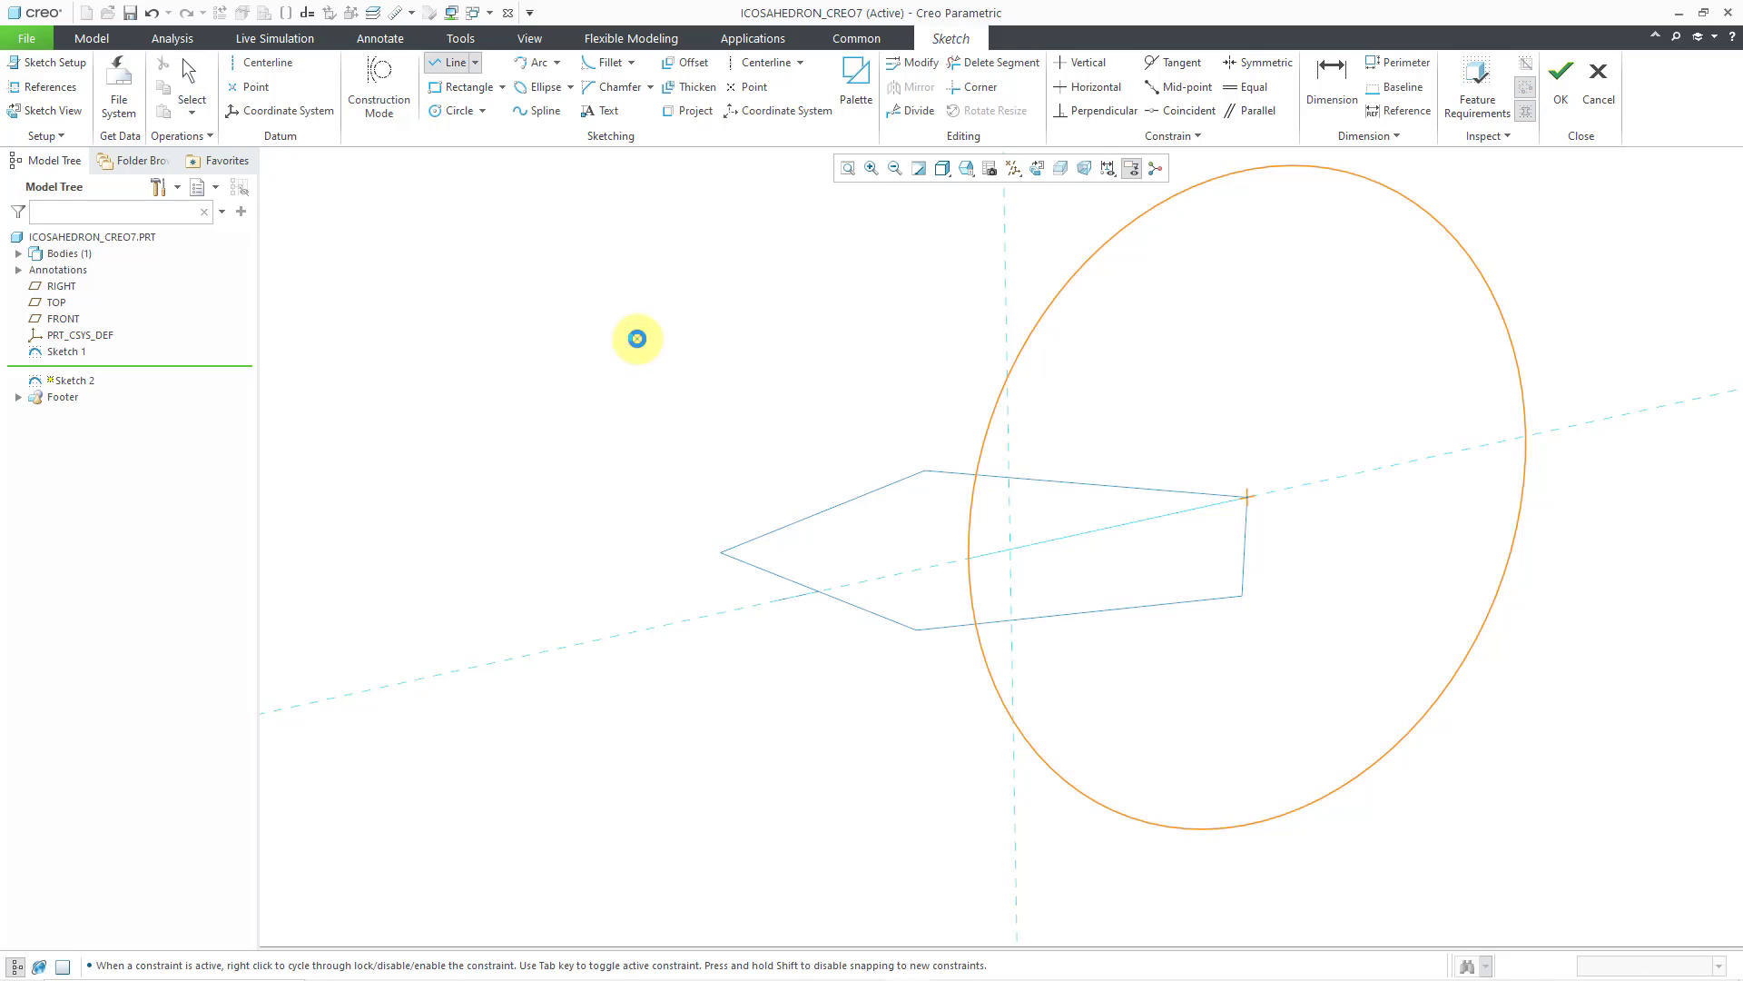
pyautogui.click(1011, 547)
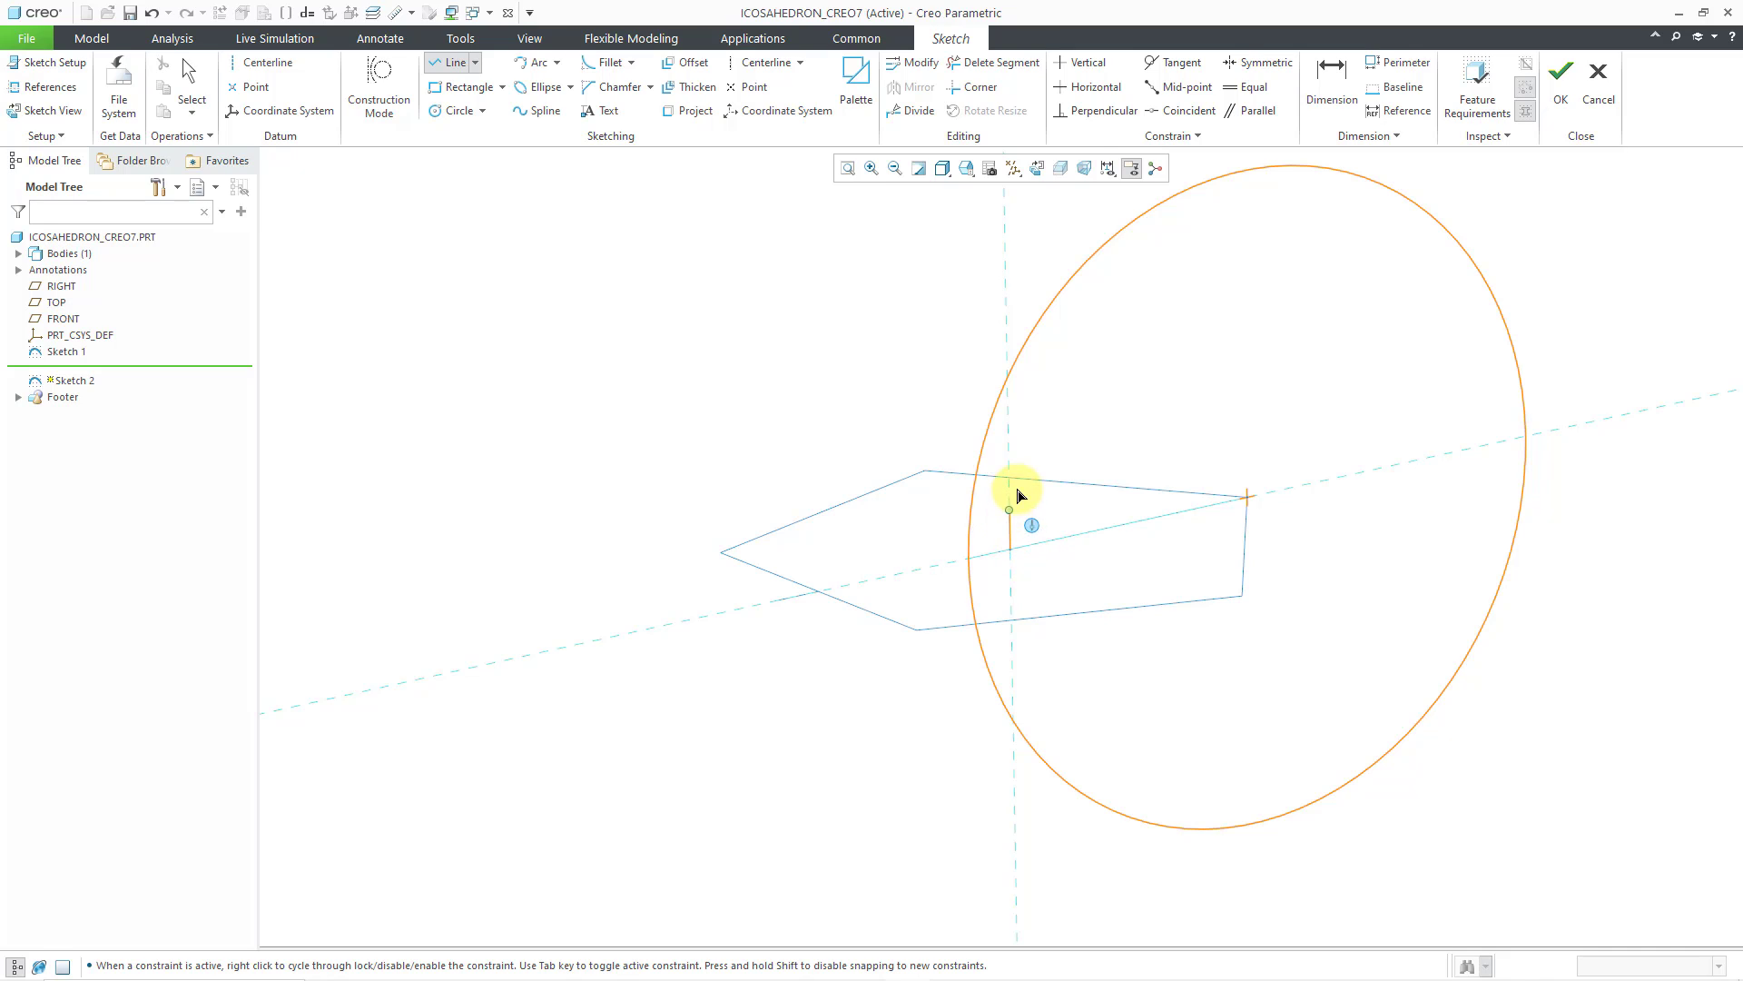
pyautogui.click(1009, 381)
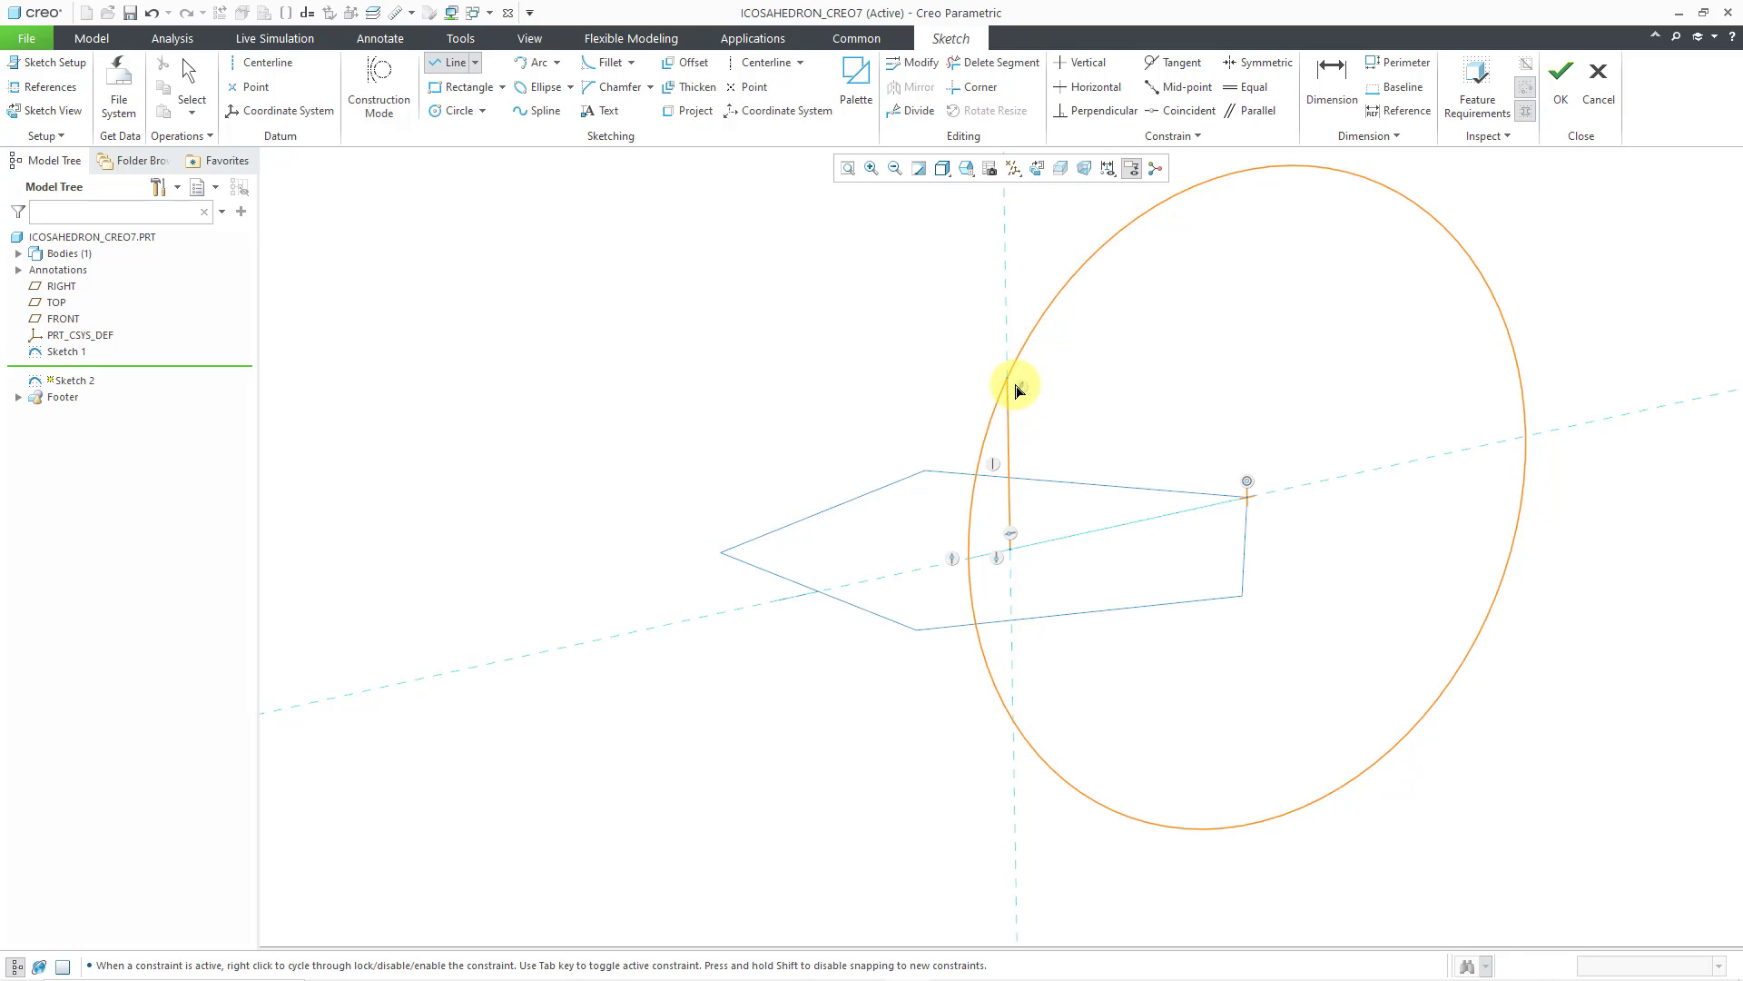
pyautogui.middleClick(1195, 449)
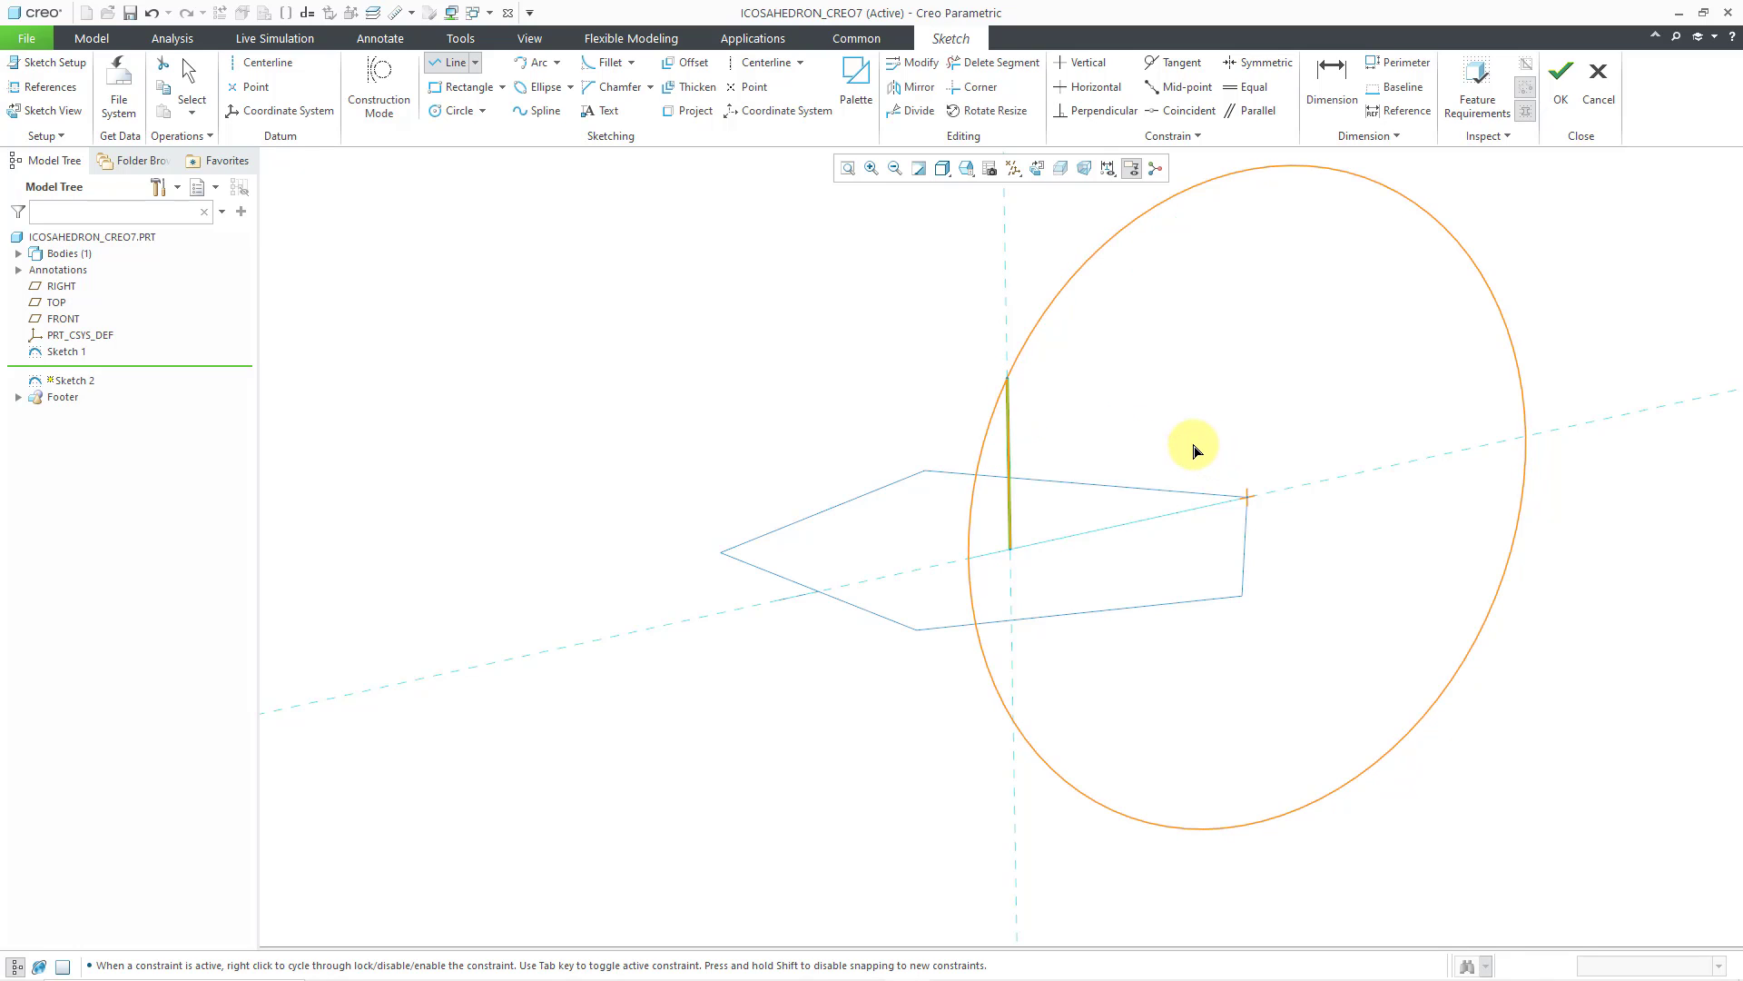
pyautogui.middleClick(1193, 448)
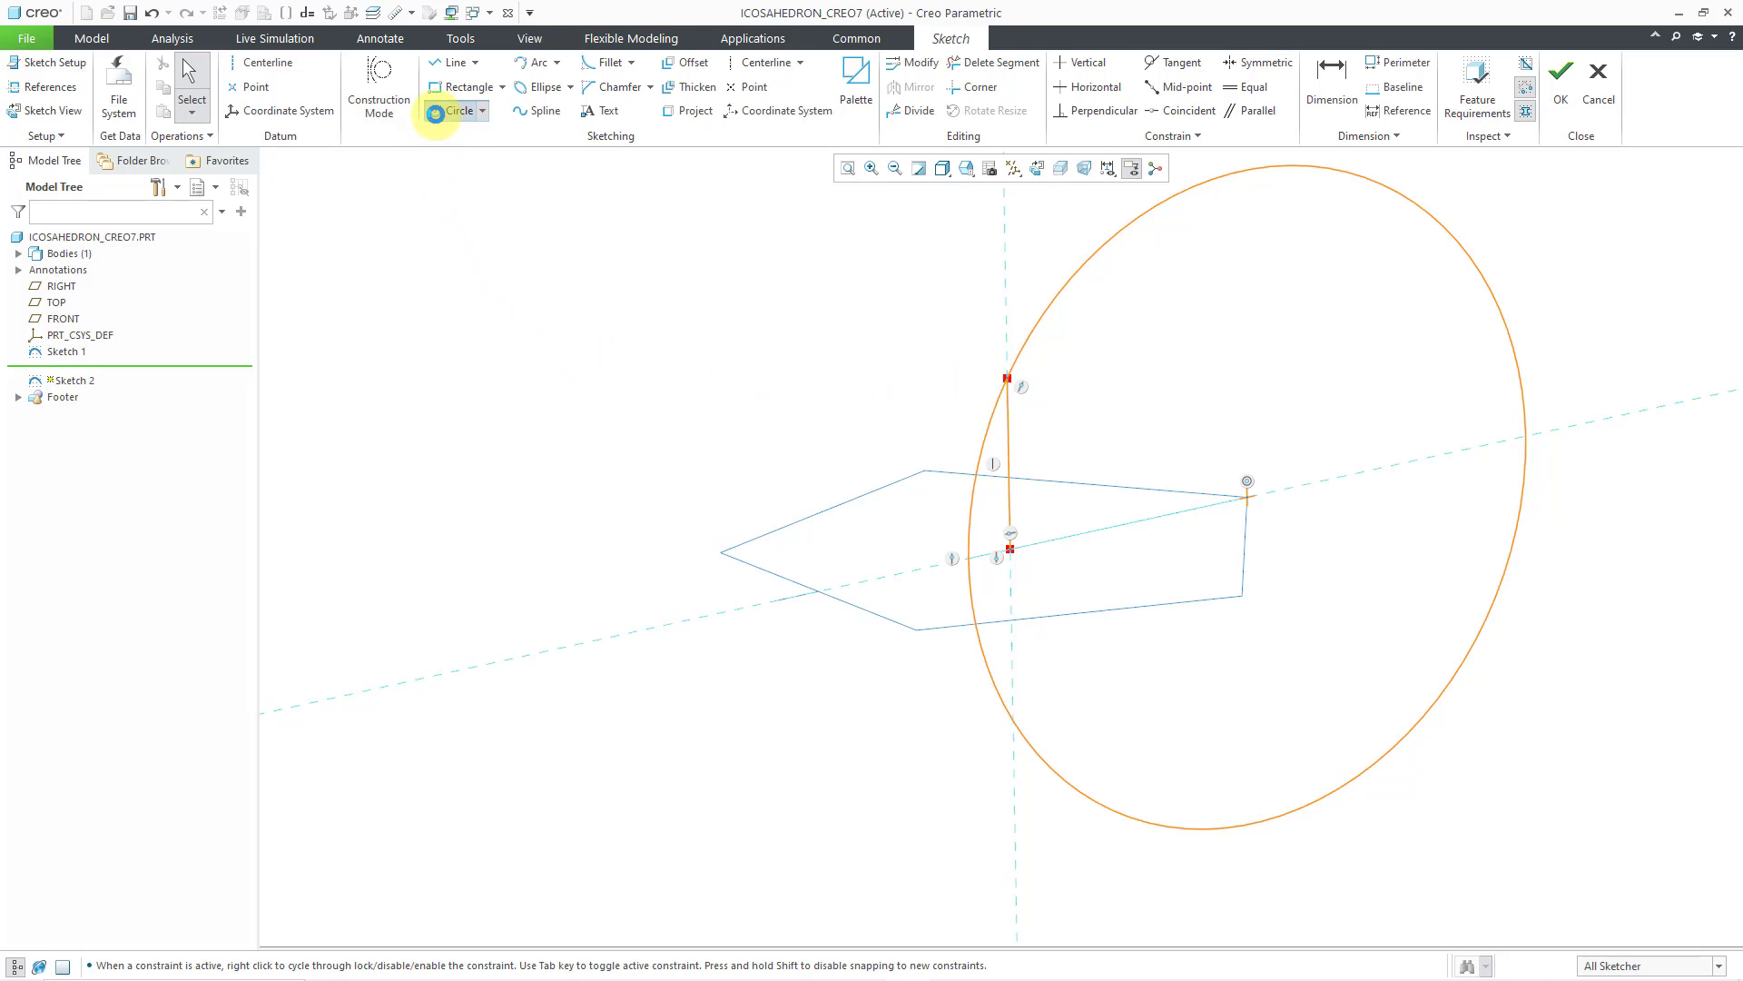
# Draw a second circle centered on the midpoint of the pentagon's base, passing through the upper end of the vertical line
pyautogui.click(437, 113)
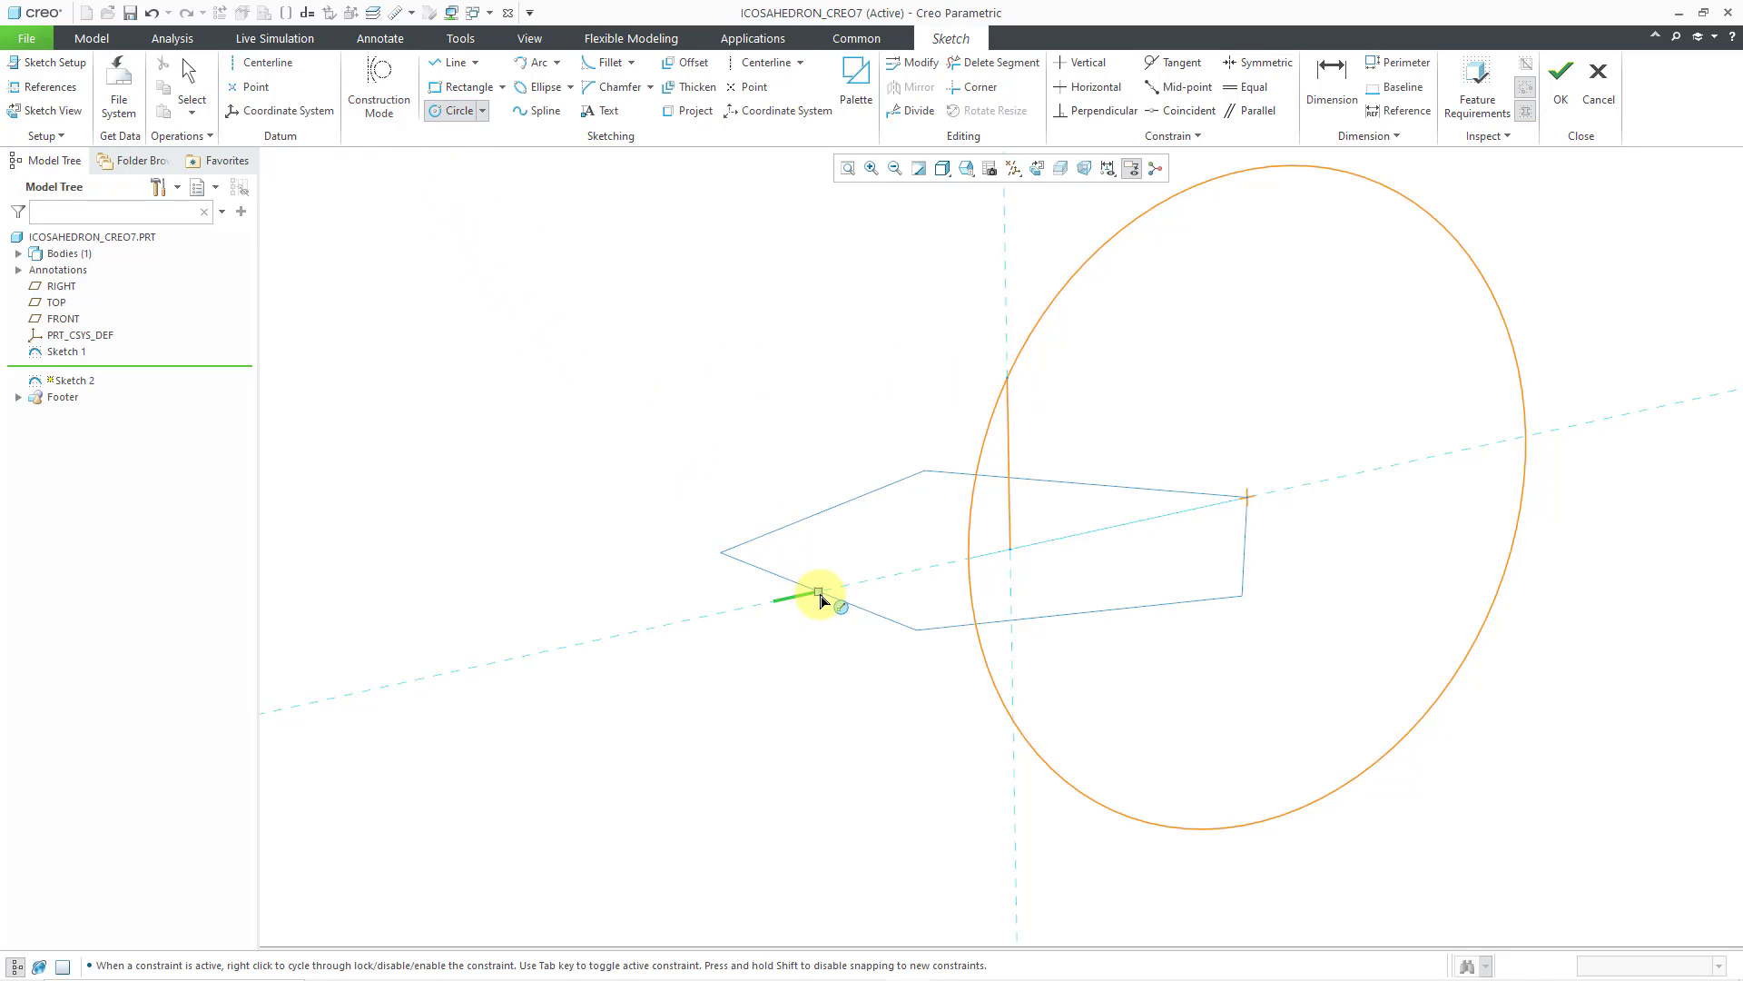
pyautogui.click(819, 592)
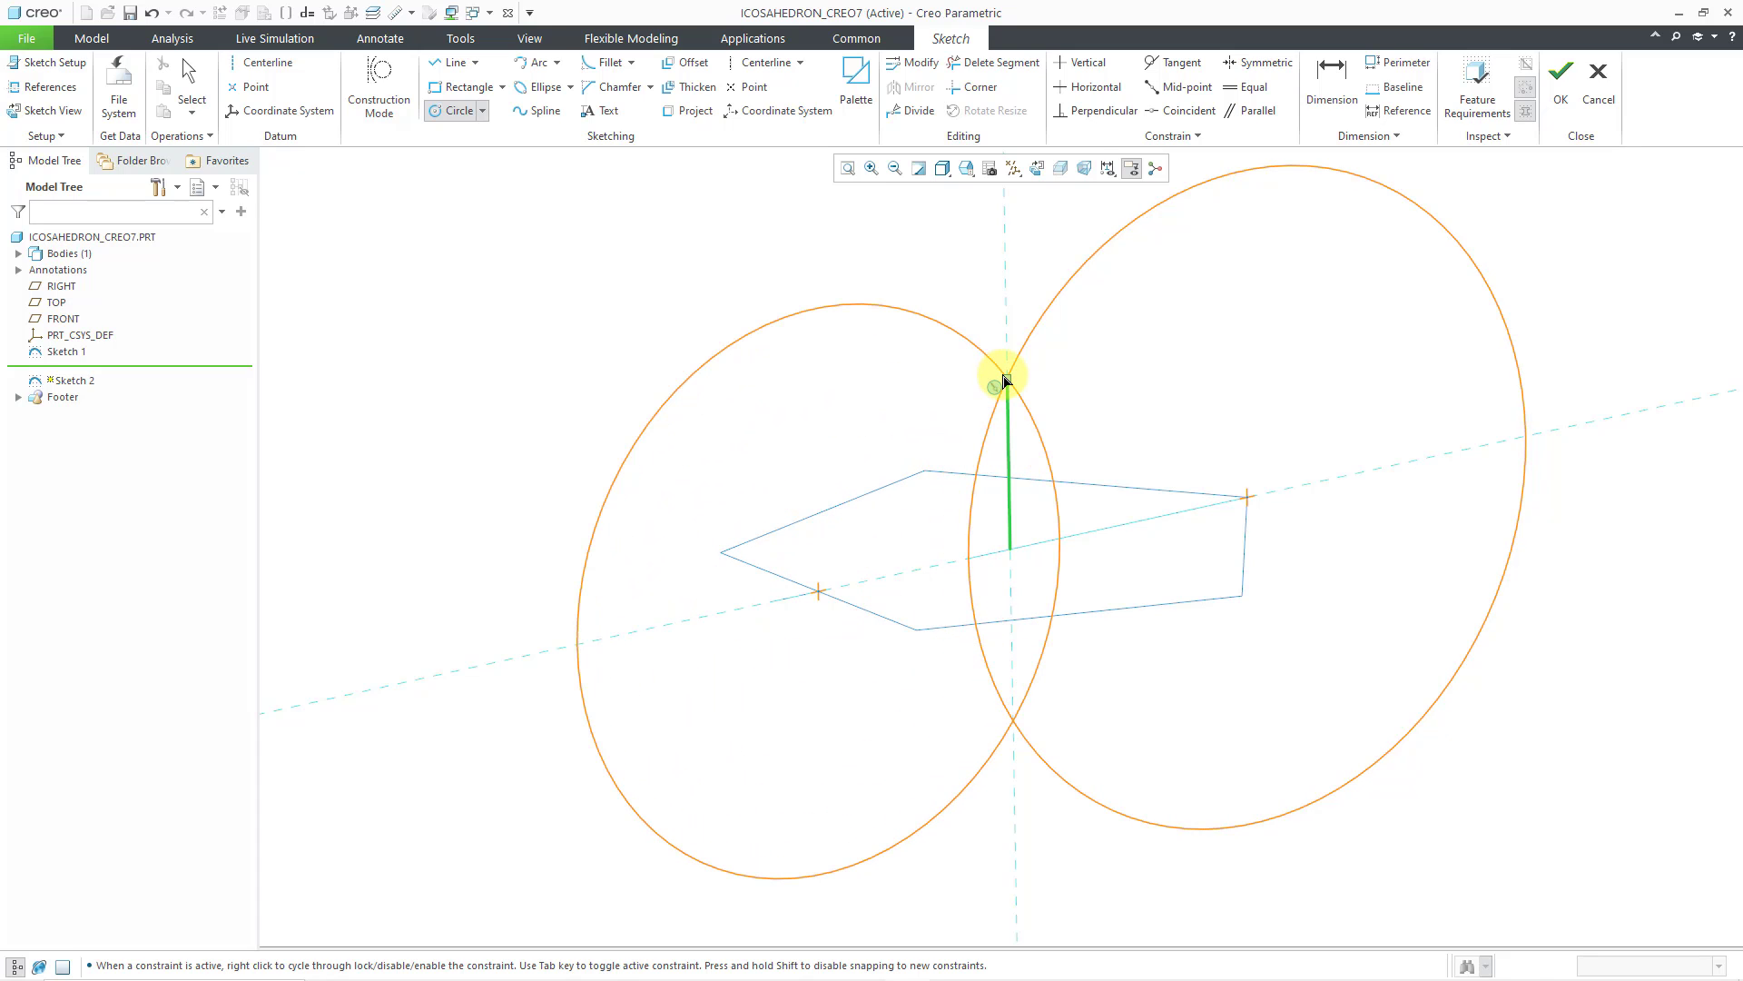
pyautogui.click(1006, 379)
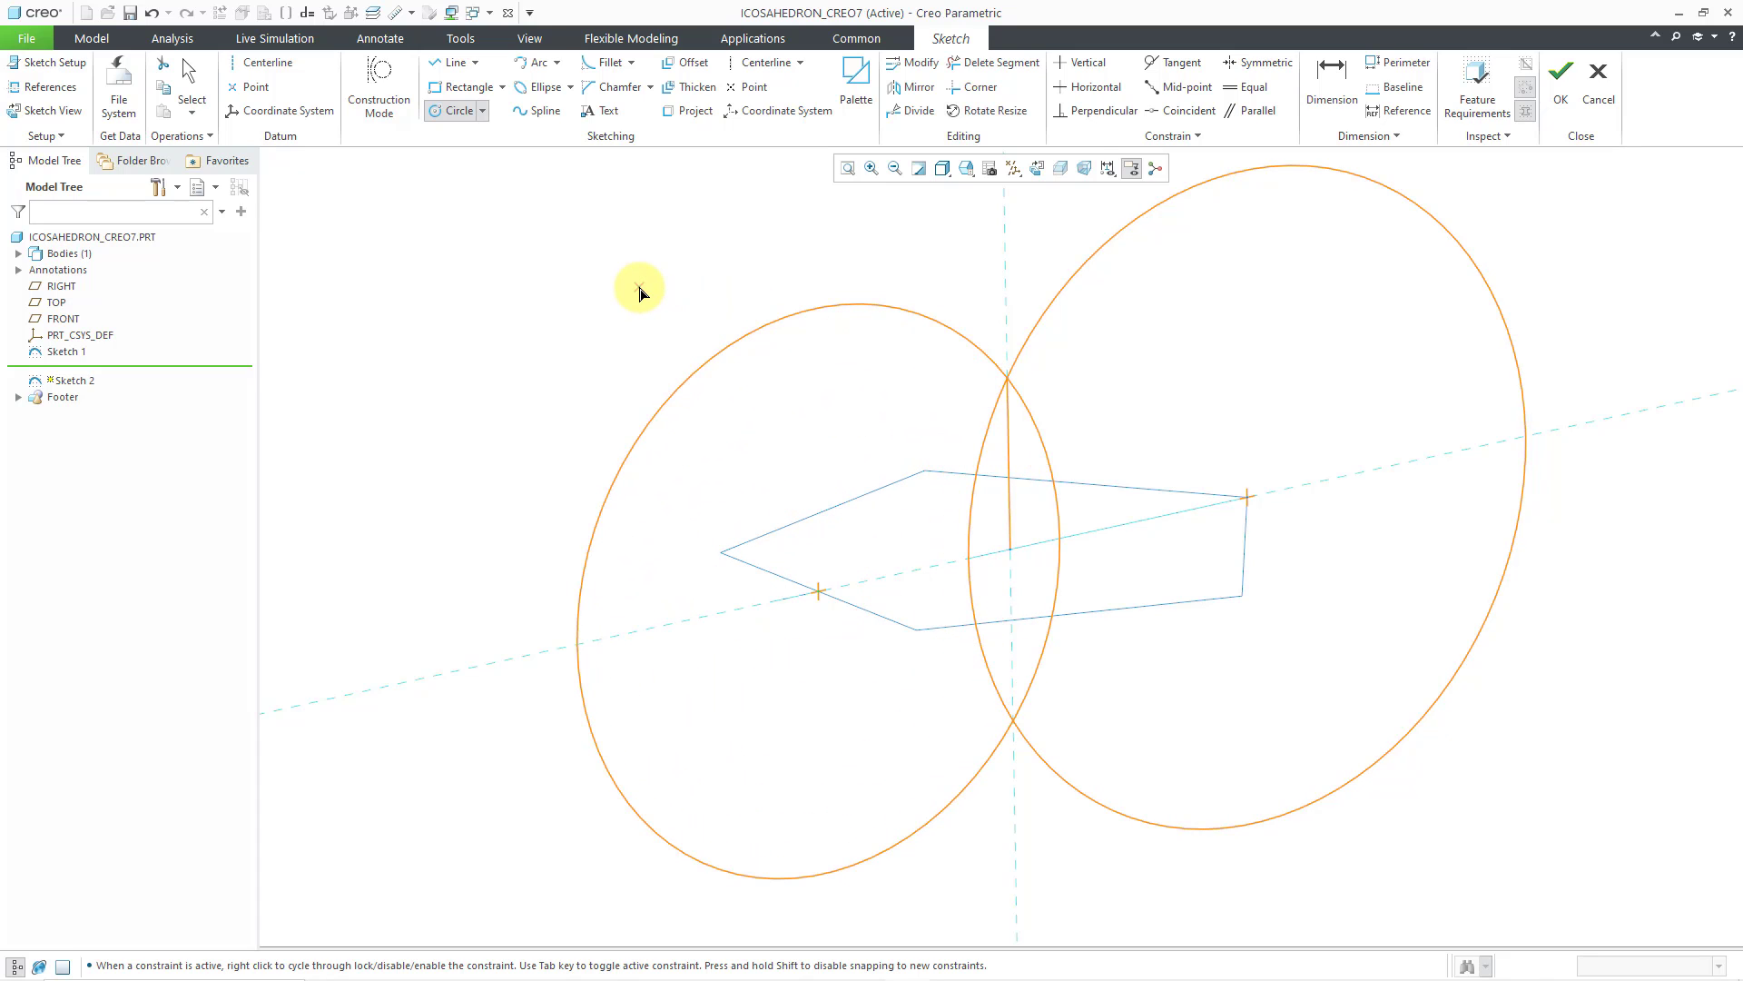
pyautogui.middleClick(635, 287)
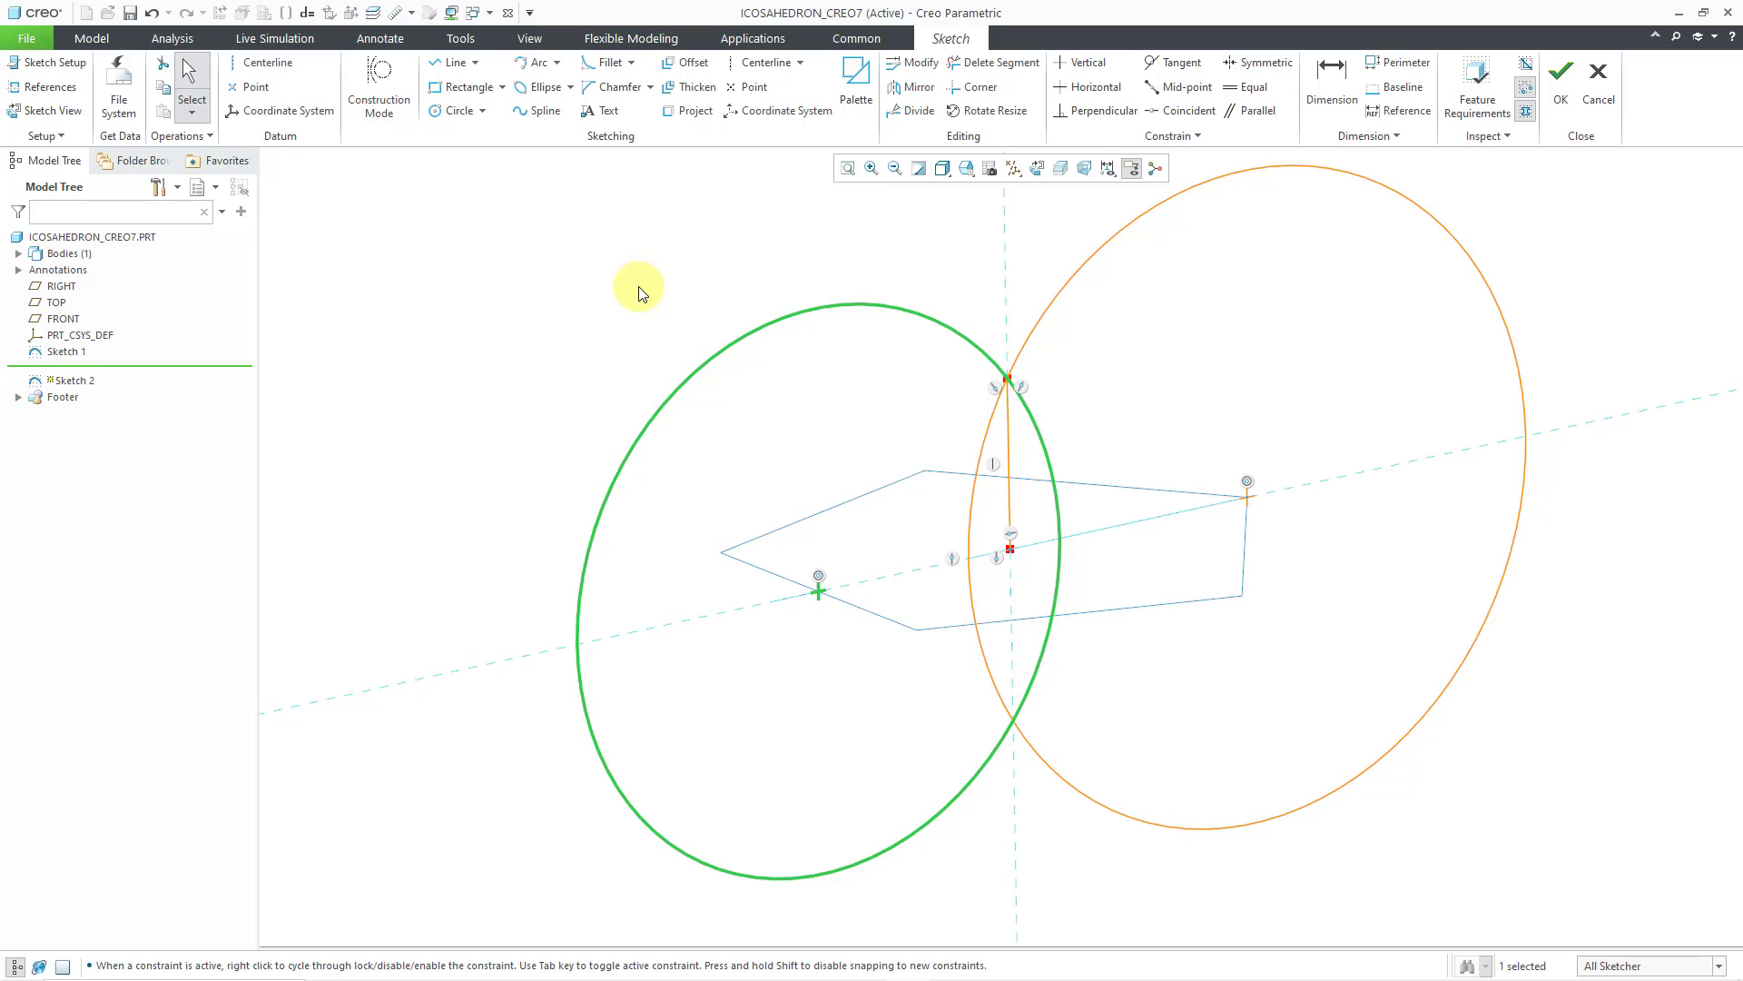
pyautogui.click(638, 291)
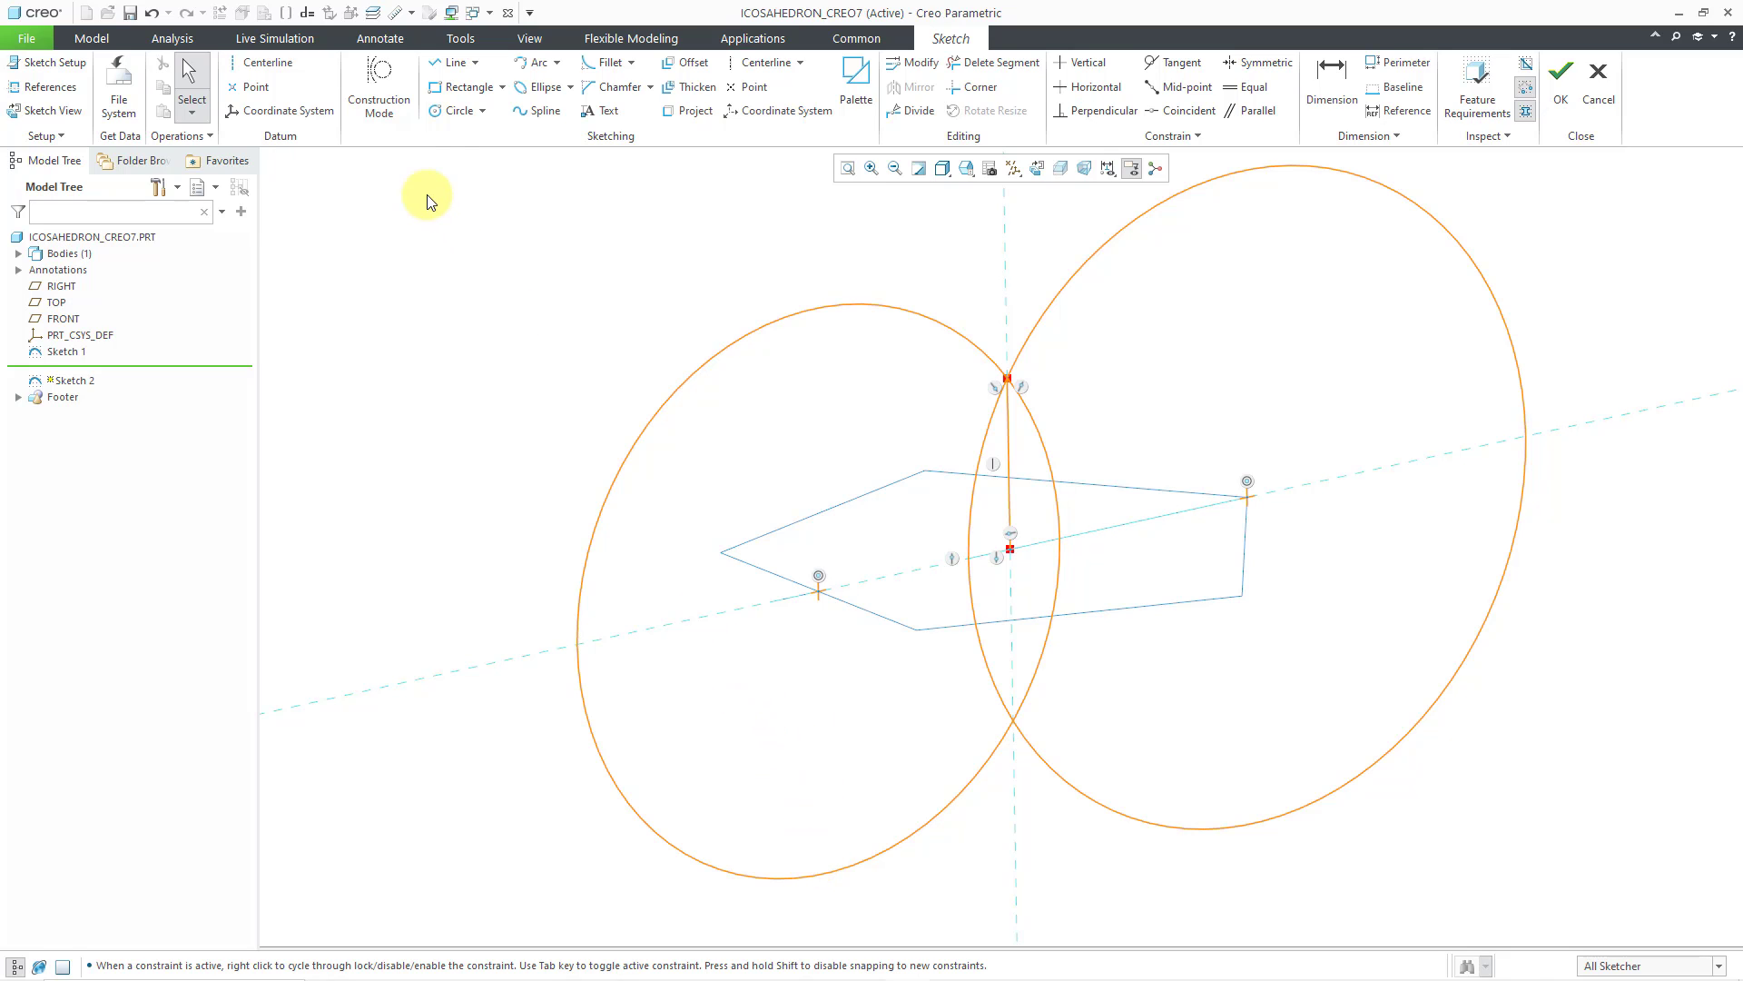
# Draw a vertical line from the outer end of the short line at the pentagon's base down to the second circle
pyautogui.click(434, 68)
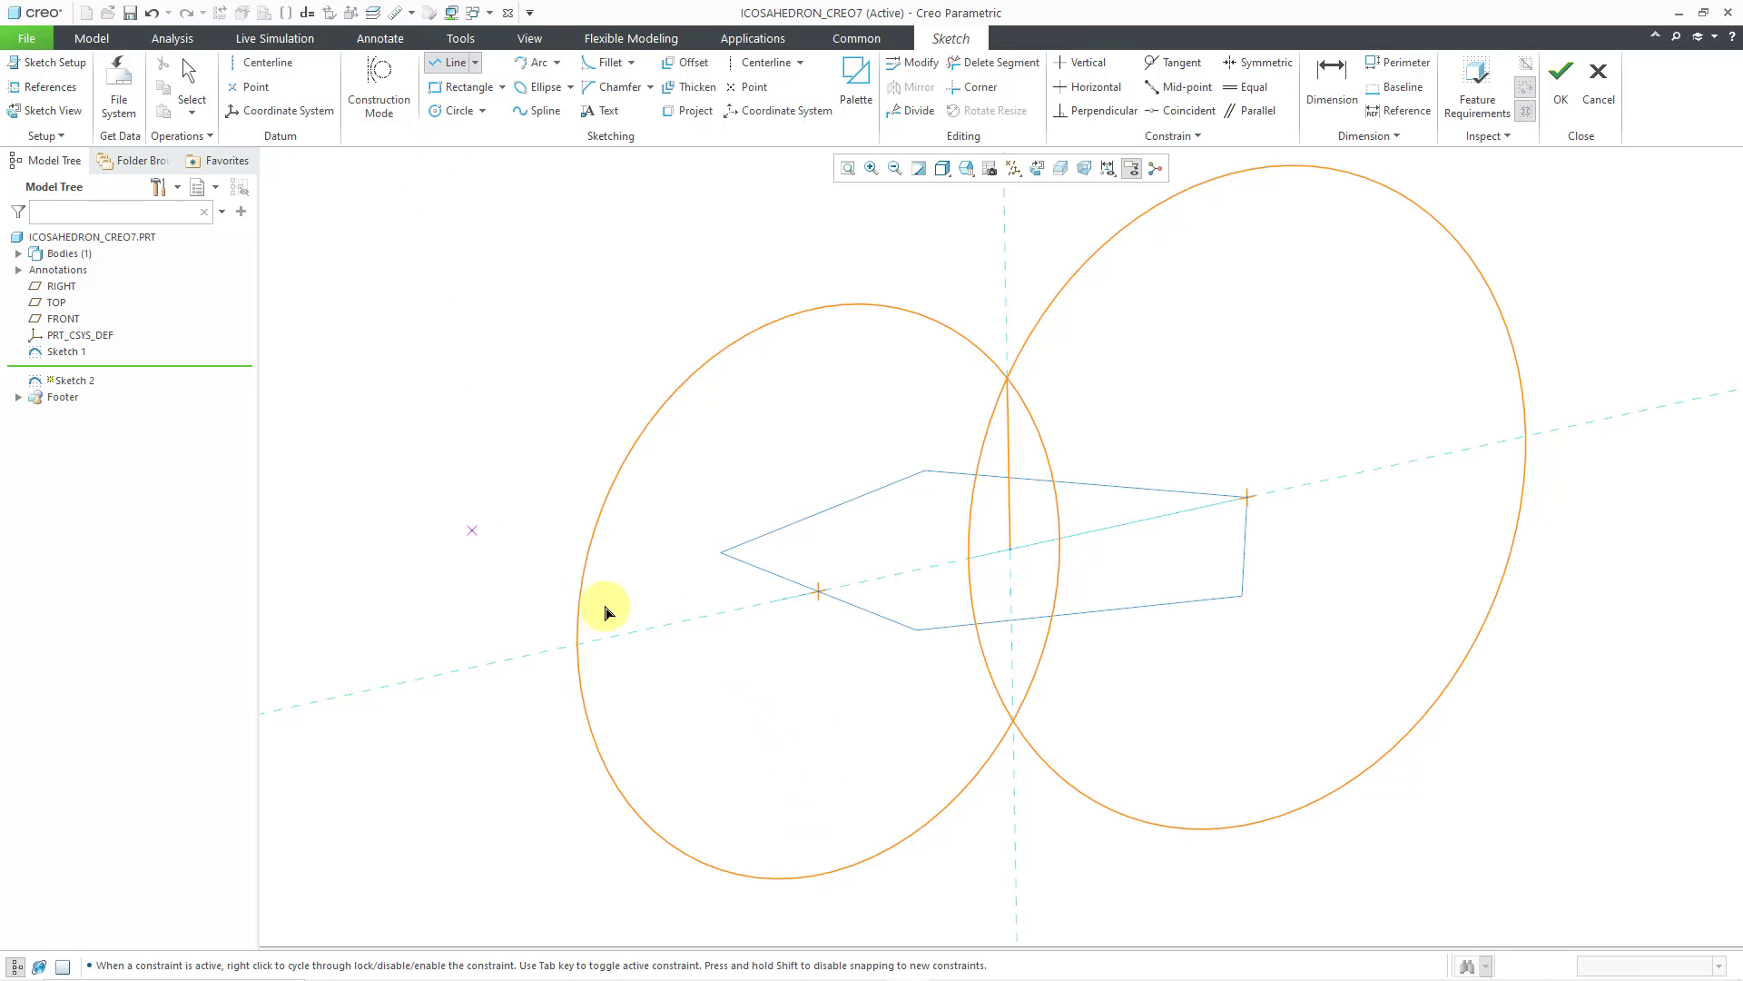
pyautogui.click(777, 605)
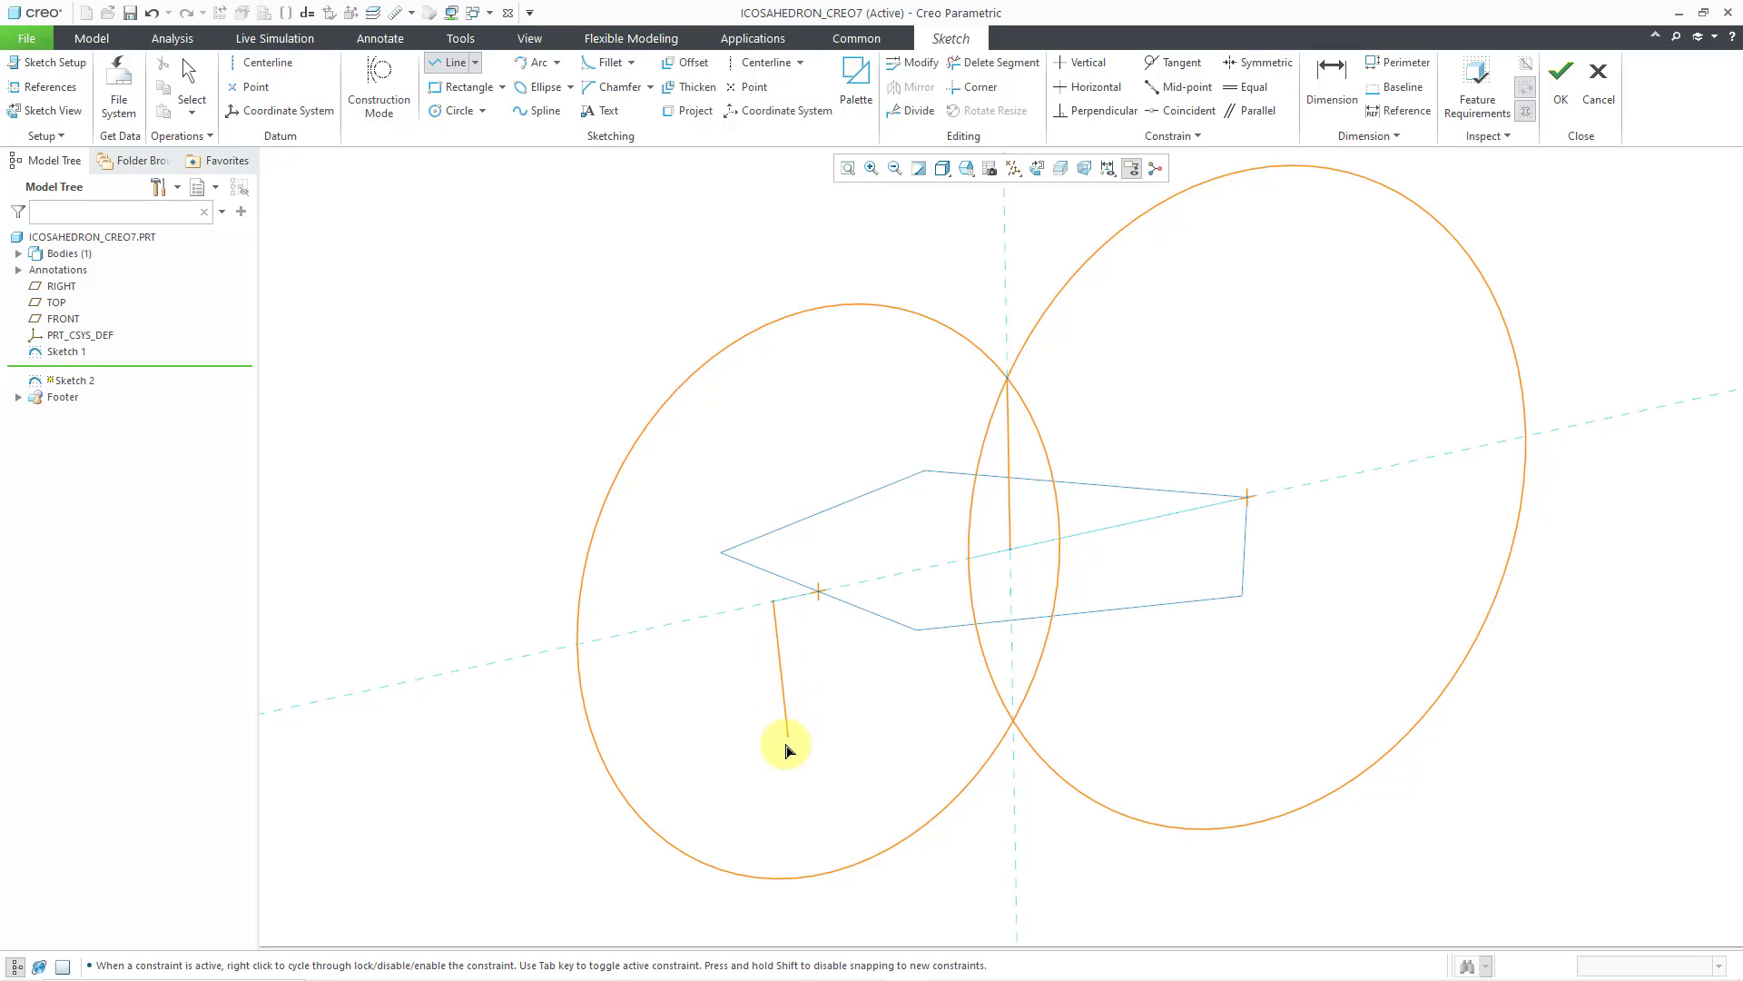
pyautogui.click(776, 876)
pyautogui.middleClick(863, 798)
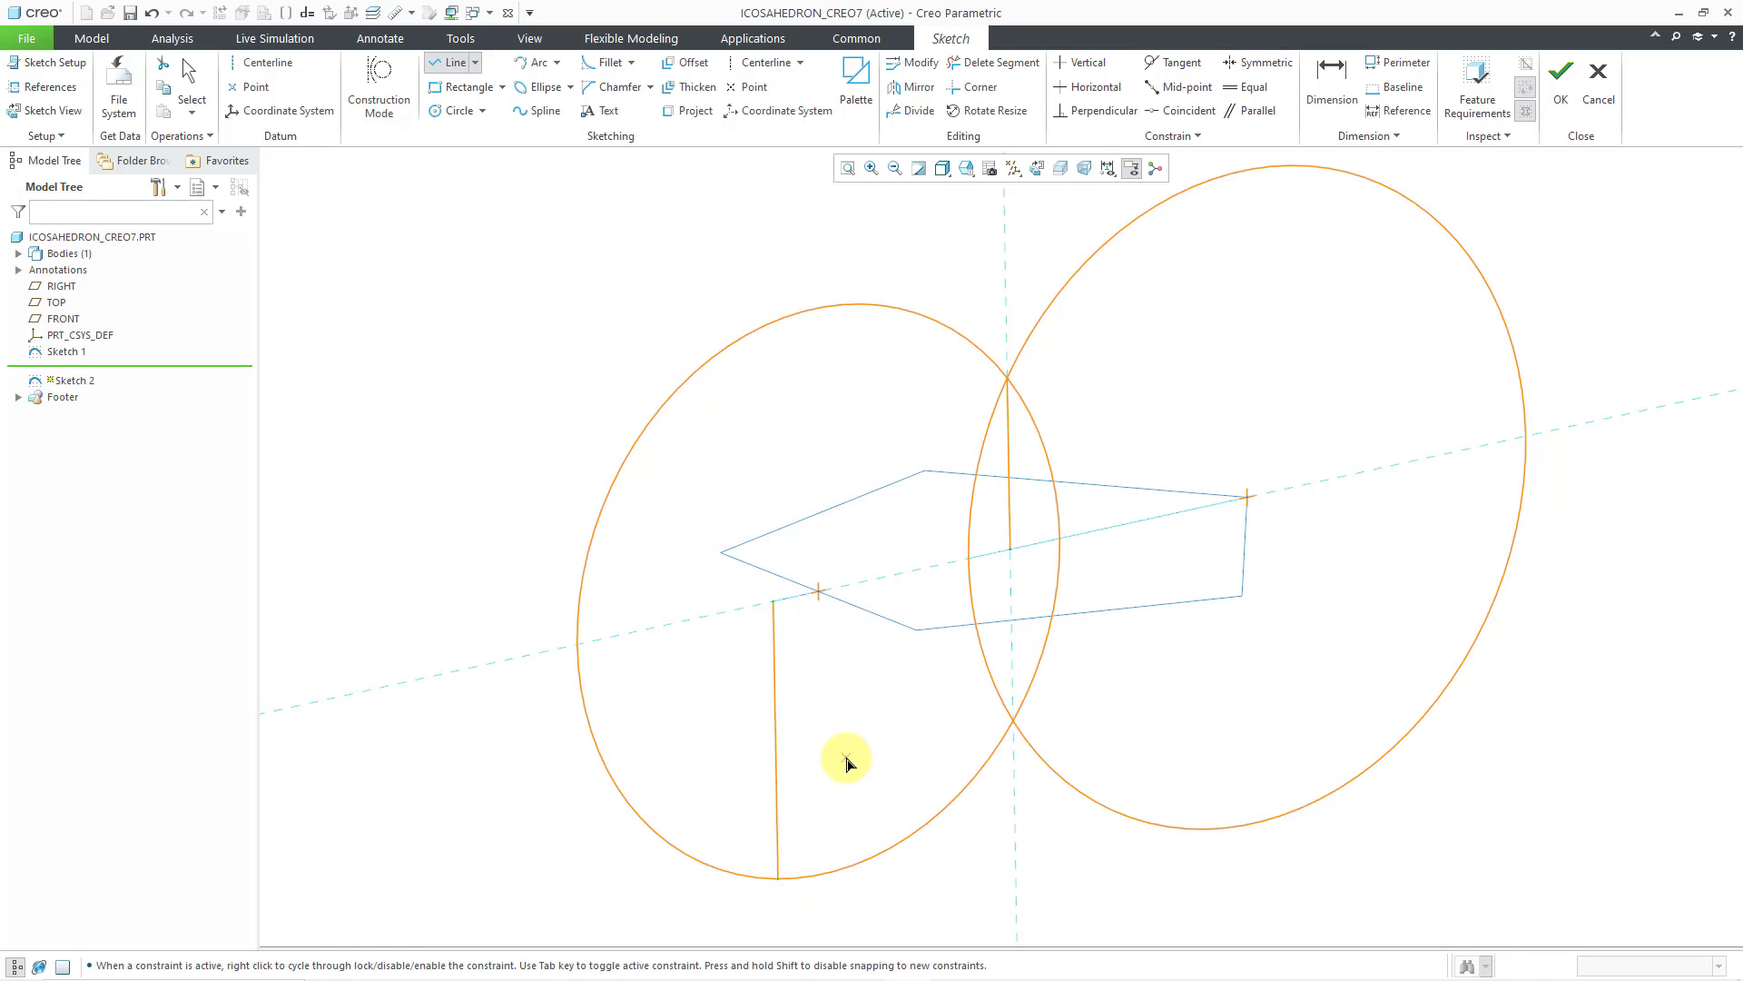
pyautogui.middleClick(846, 757)
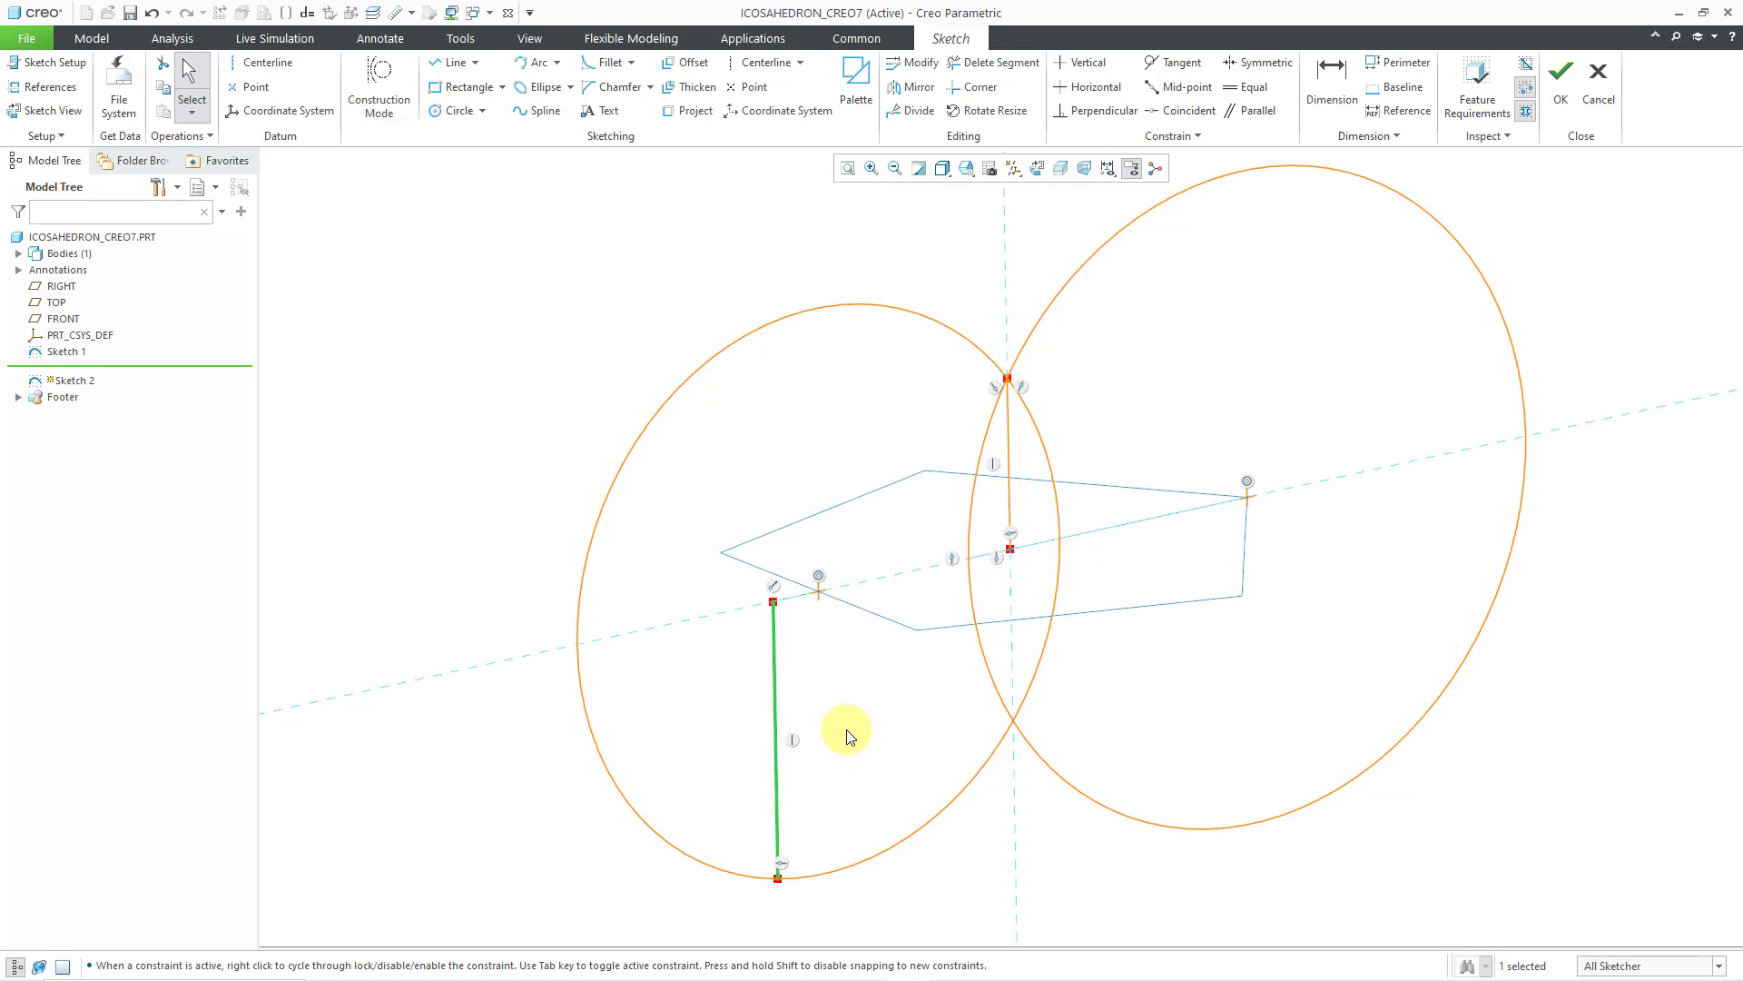
# Draw a horizontal line from the midpoint of the lower vertical line to the vertical reference through the origin
pyautogui.rightClick(662, 657)
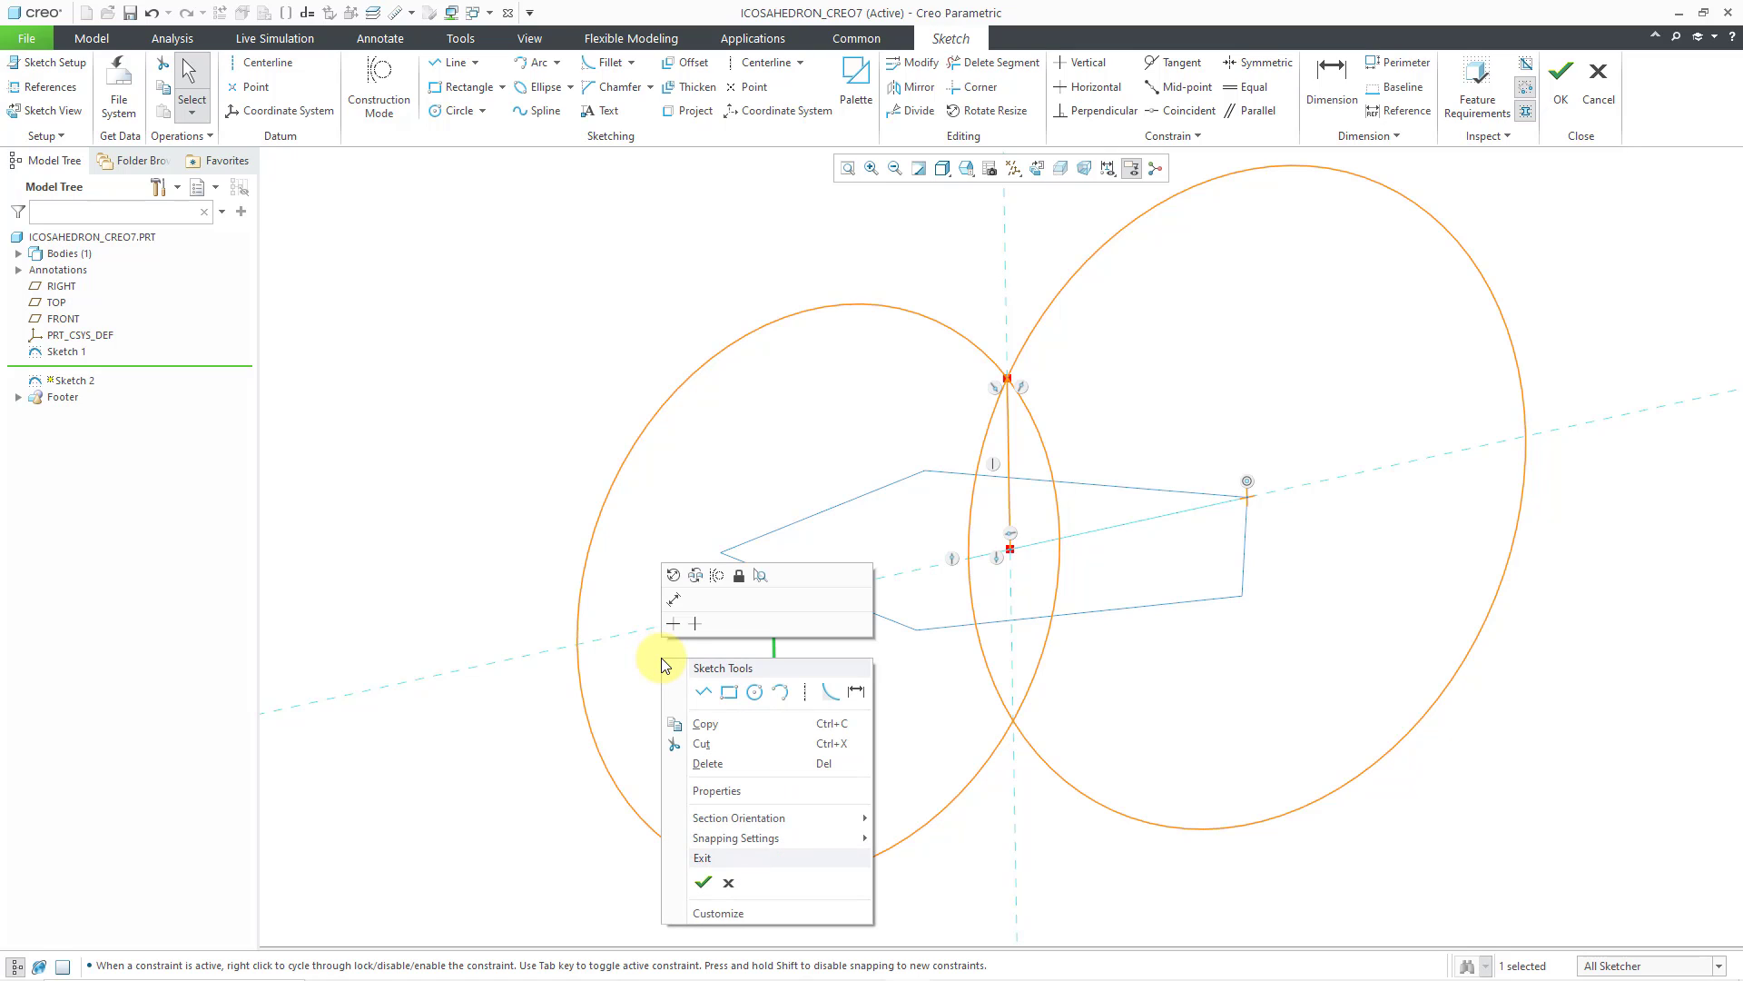
pyautogui.click(705, 693)
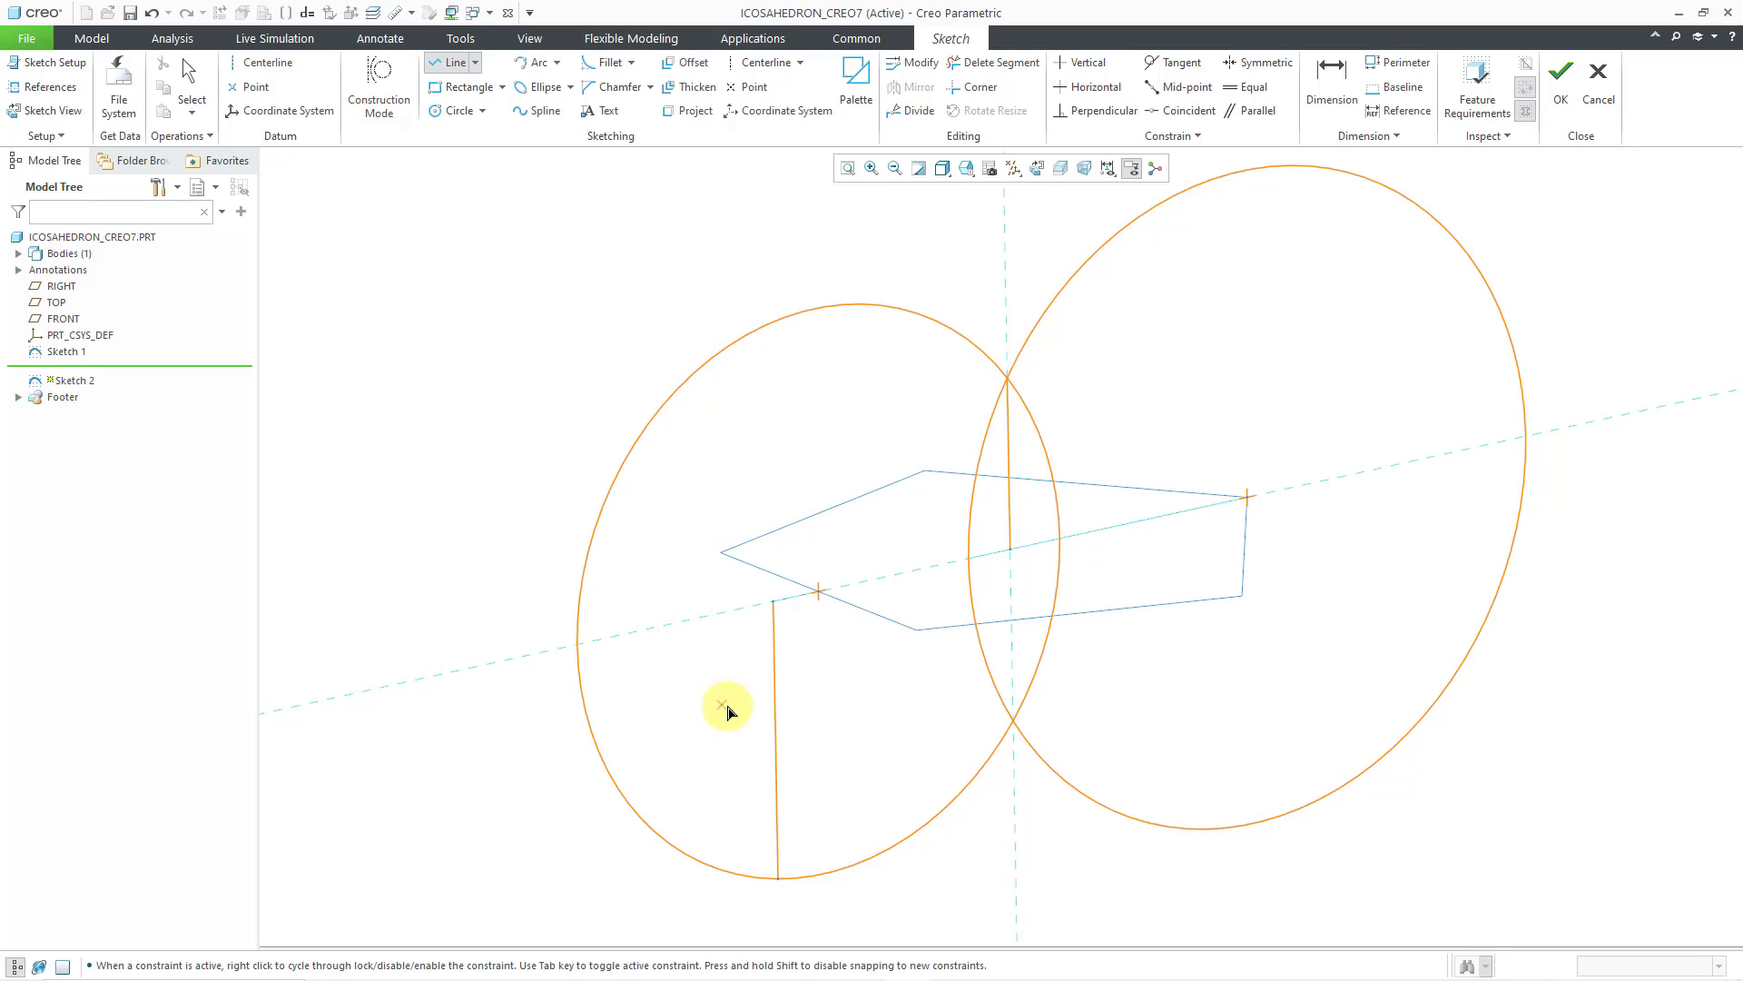
pyautogui.click(776, 740)
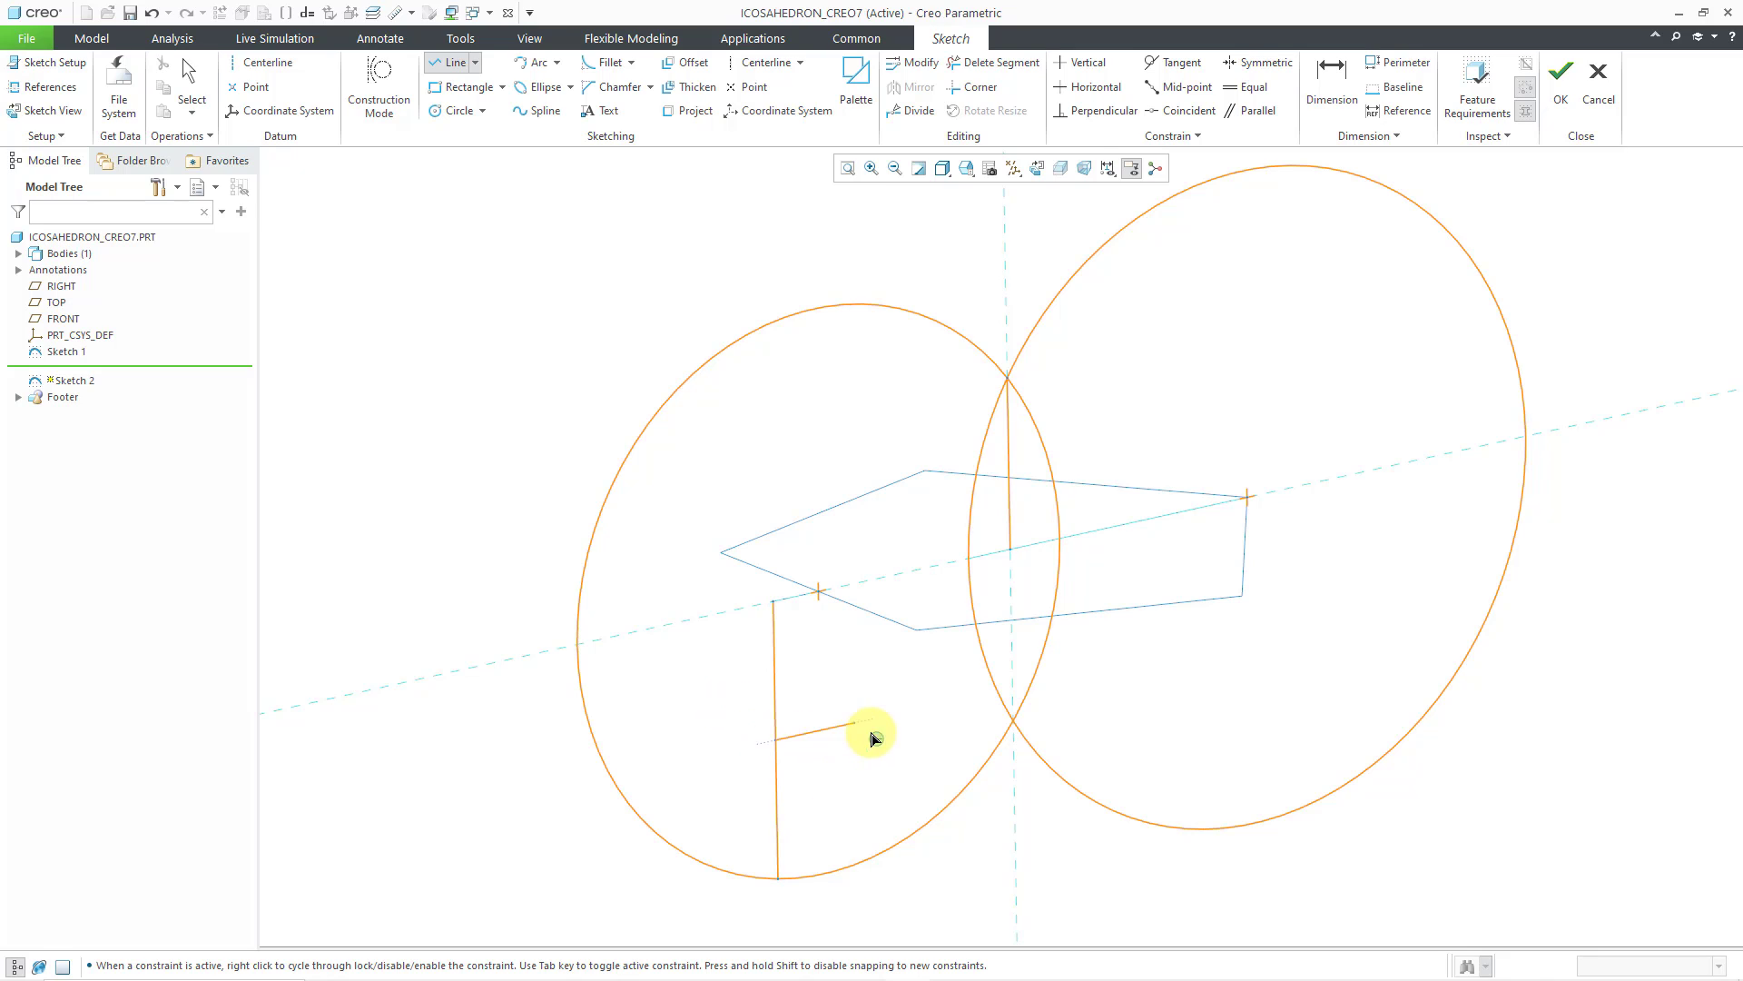
pyautogui.click(1011, 693)
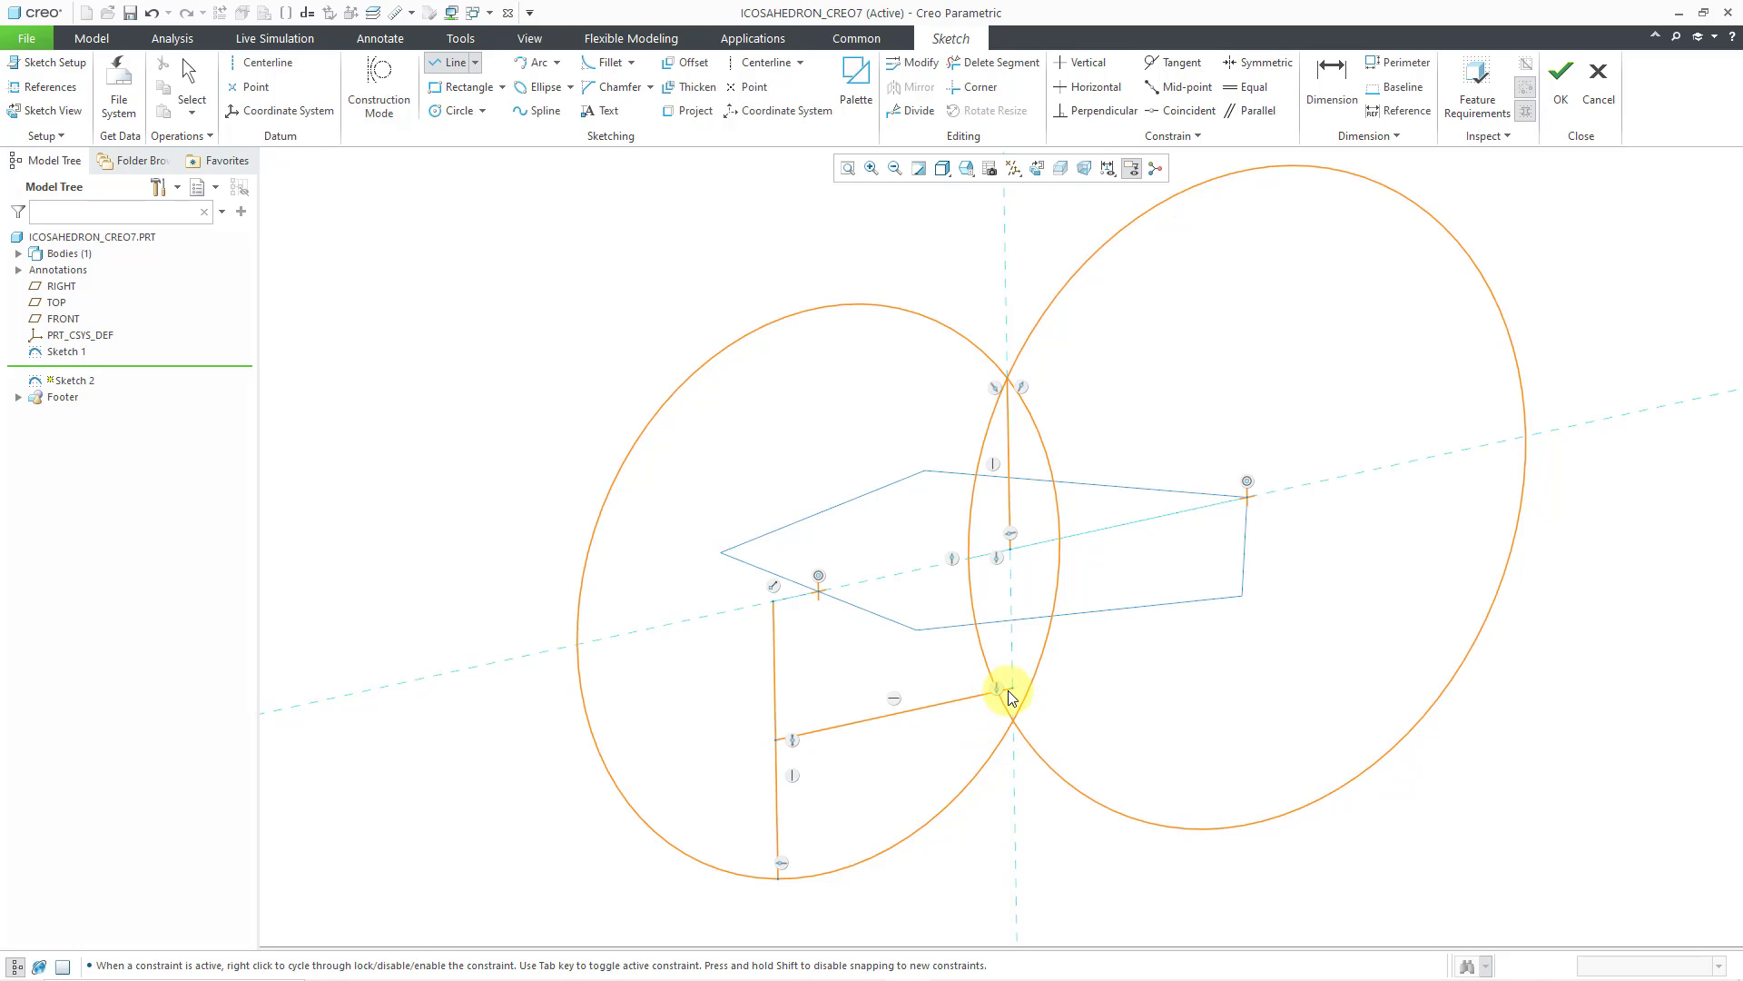
pyautogui.middleClick(1197, 688)
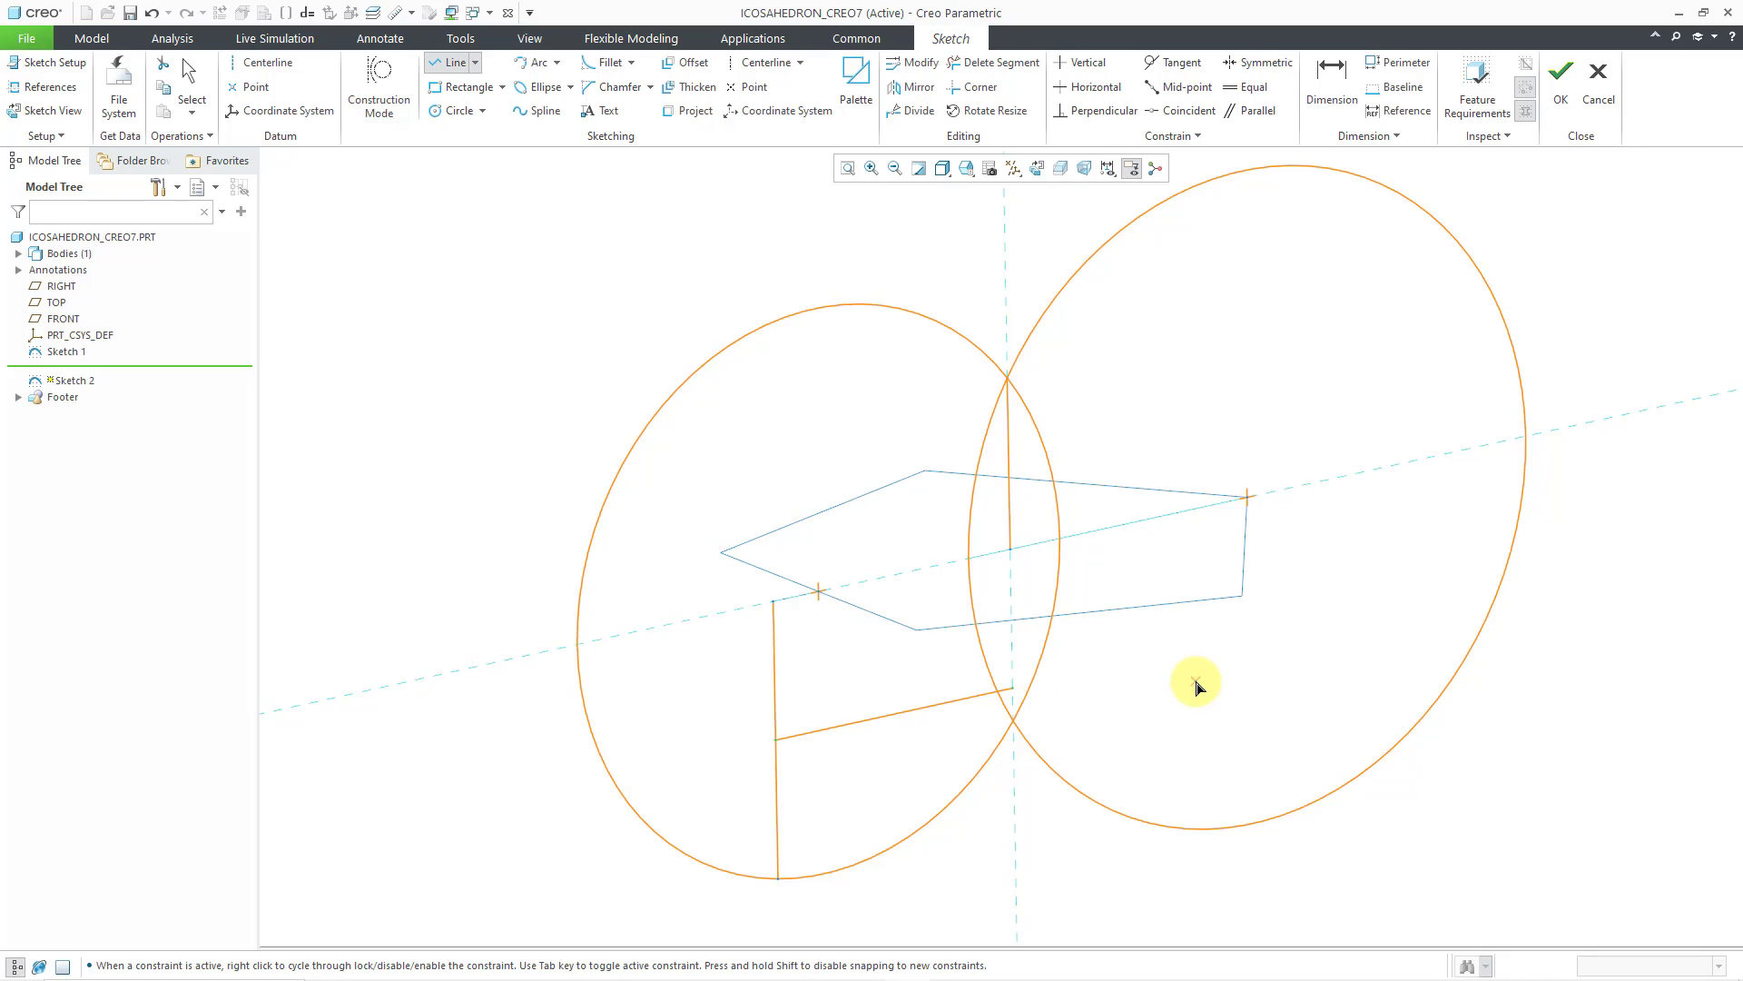
pyautogui.middleClick(1197, 687)
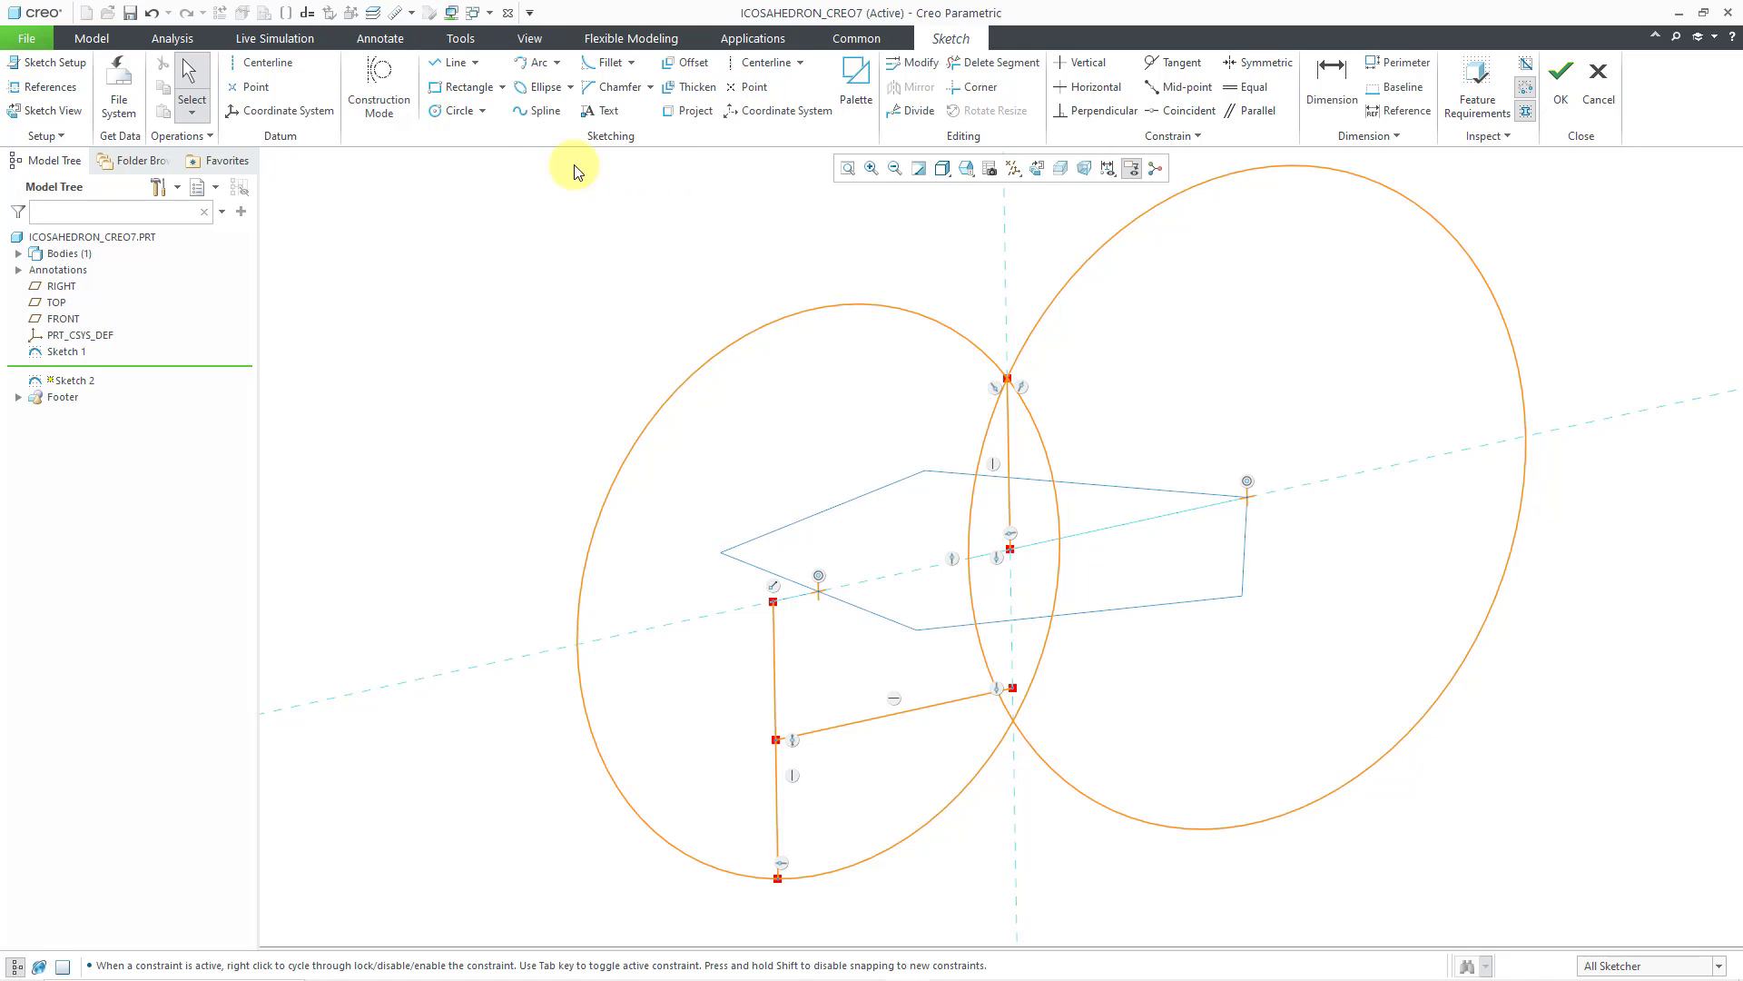
# Place datum points at the upper end of the central vertical line and at the horizontal line's end on the vertical reference
pyautogui.click(253, 91)
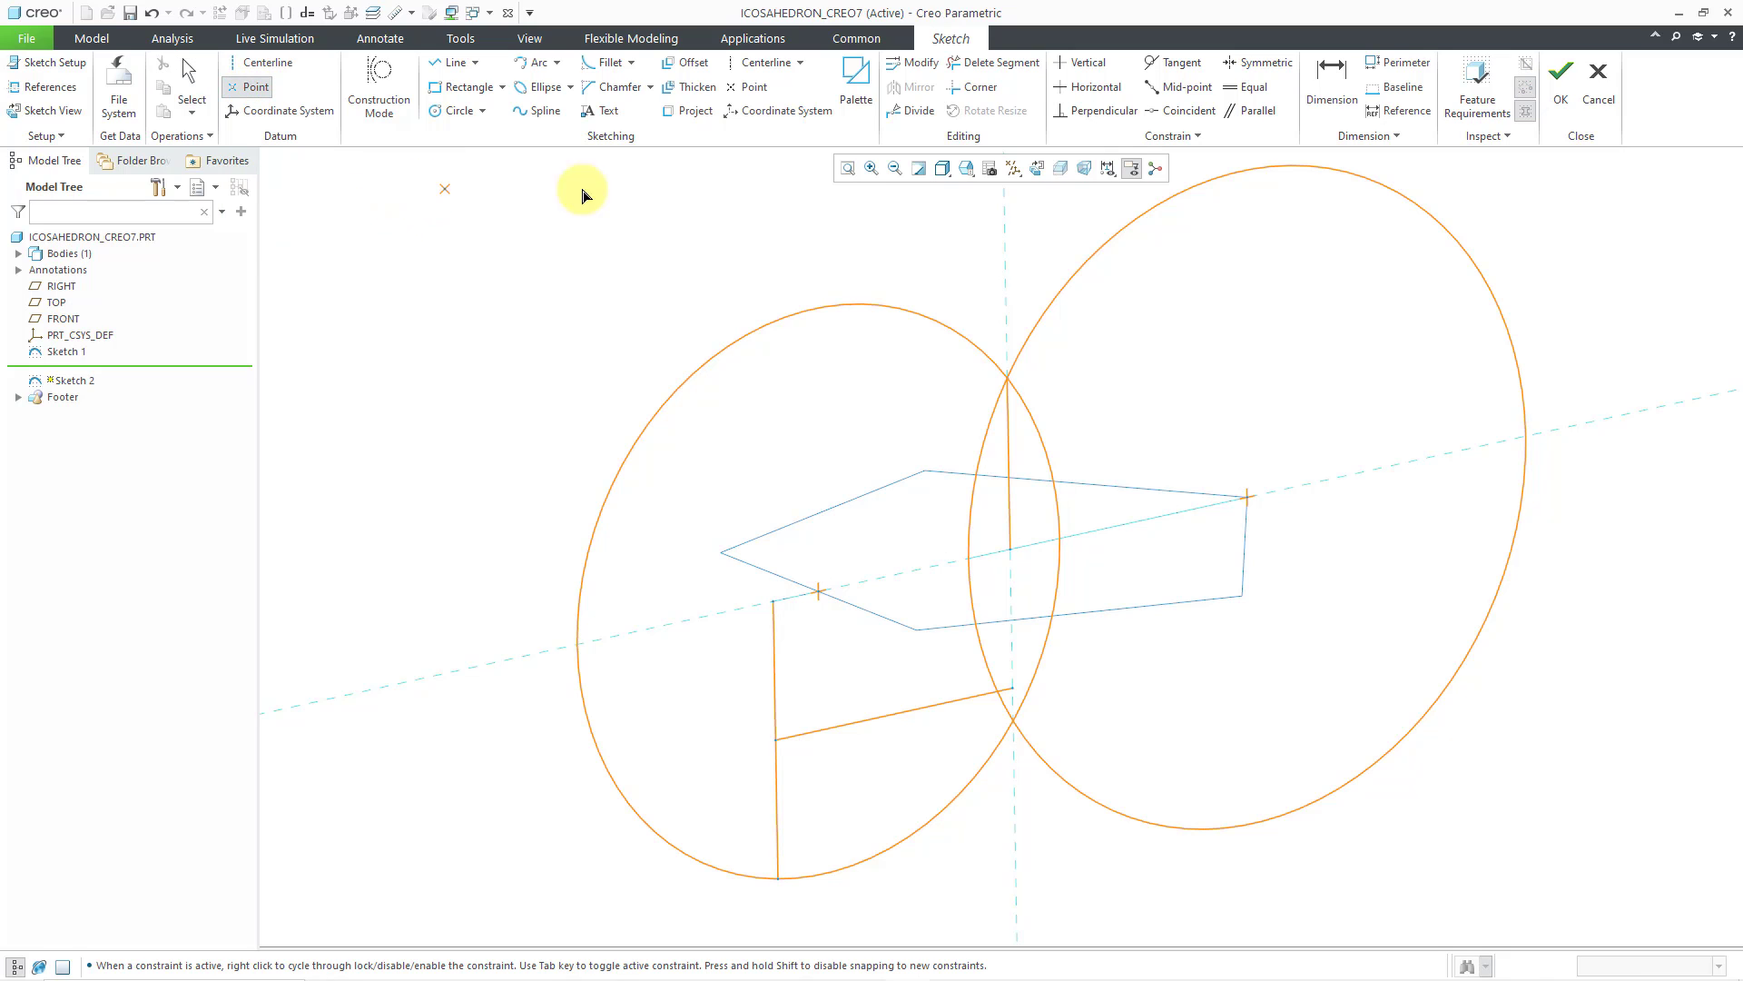
pyautogui.click(1010, 372)
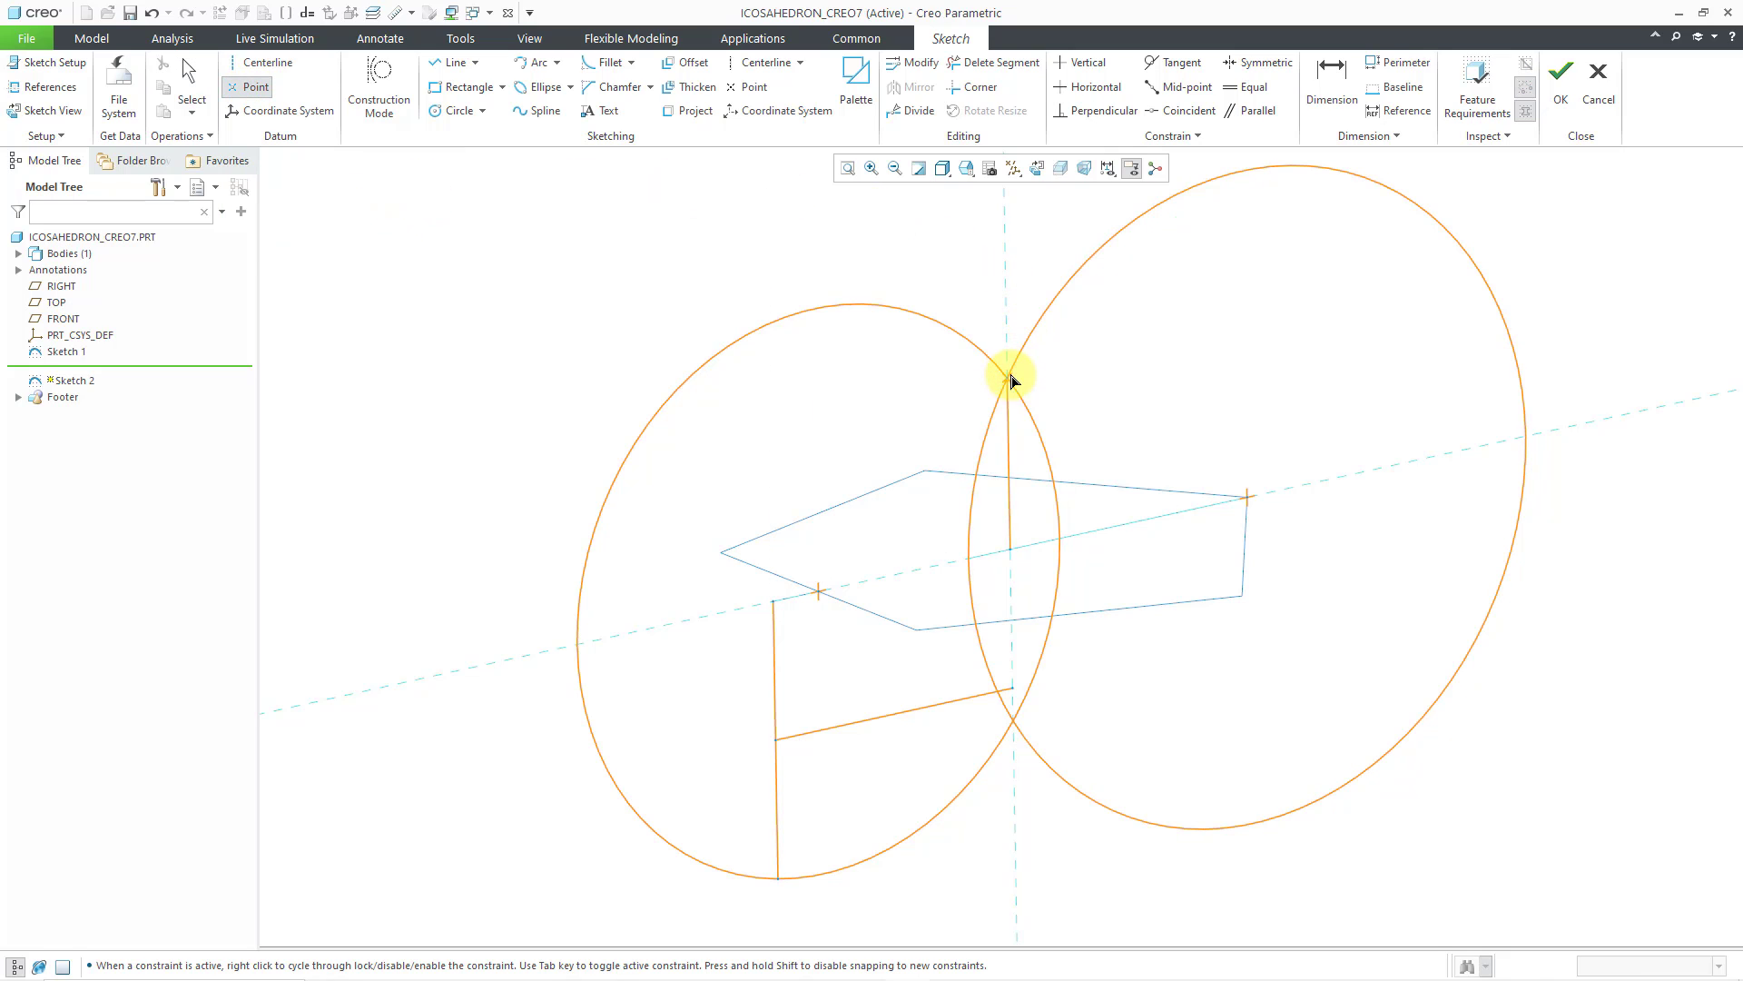
pyautogui.click(1012, 688)
pyautogui.middleClick(1226, 674)
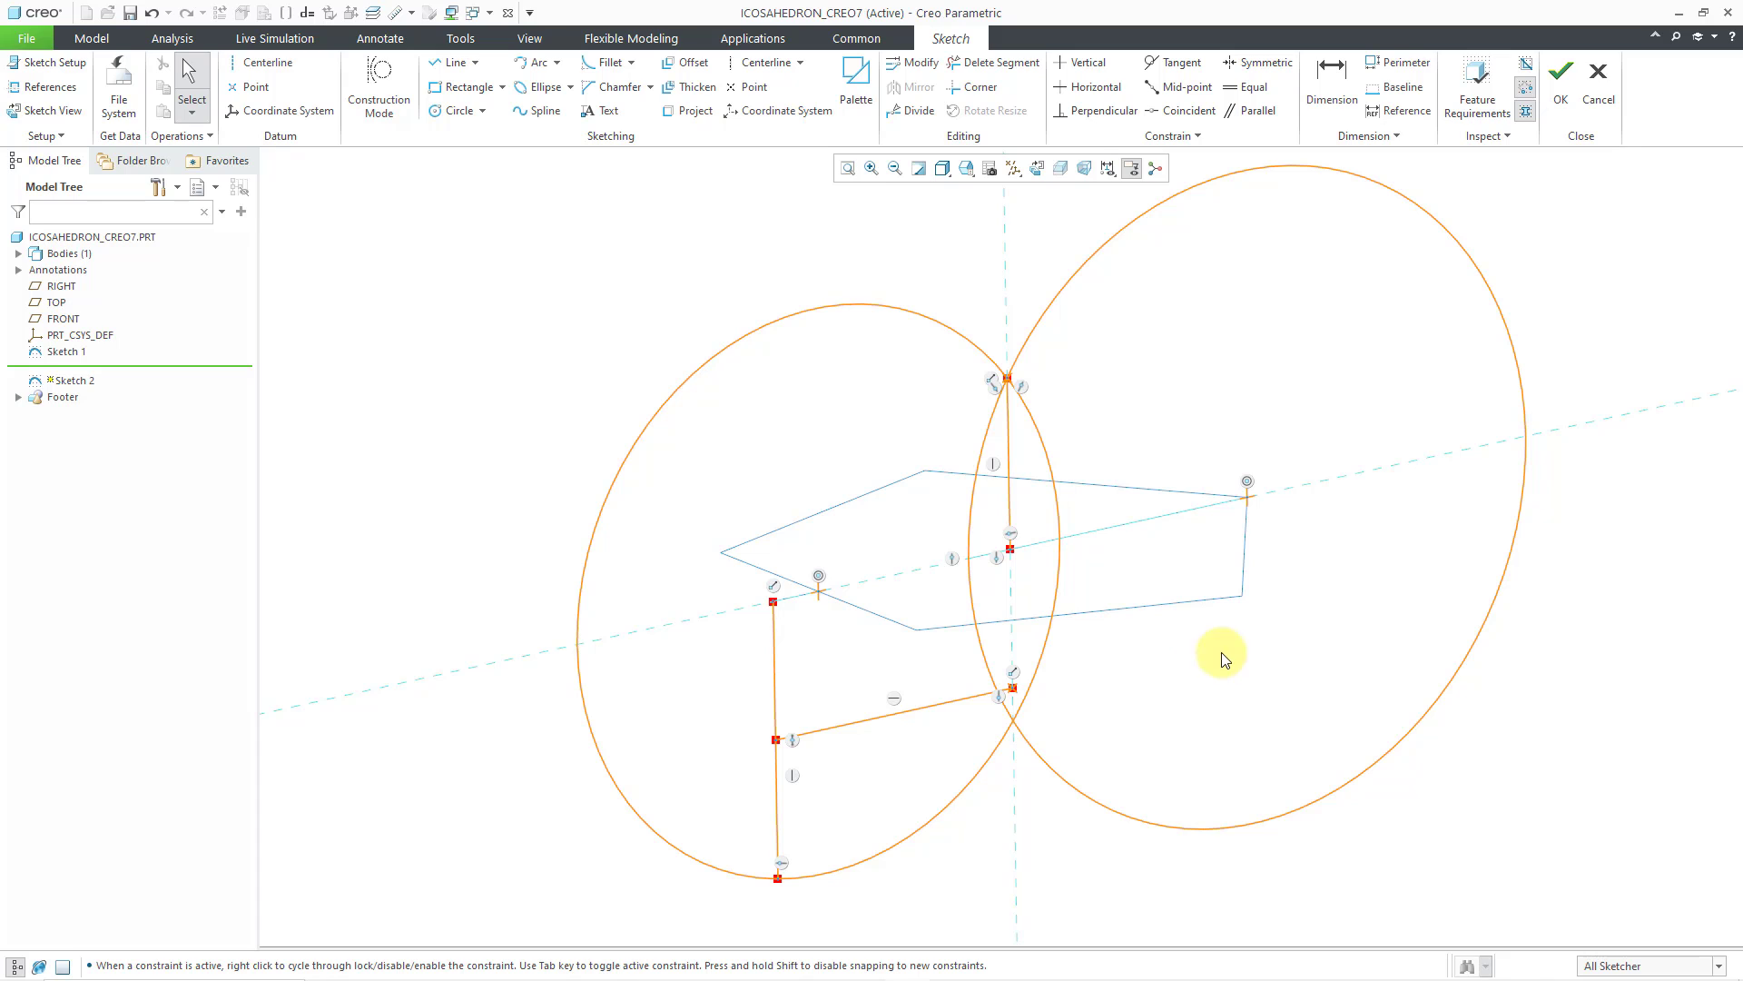
# Finish the RIGHT plane sketch and turn on the display of datum points
pyautogui.click(1564, 100)
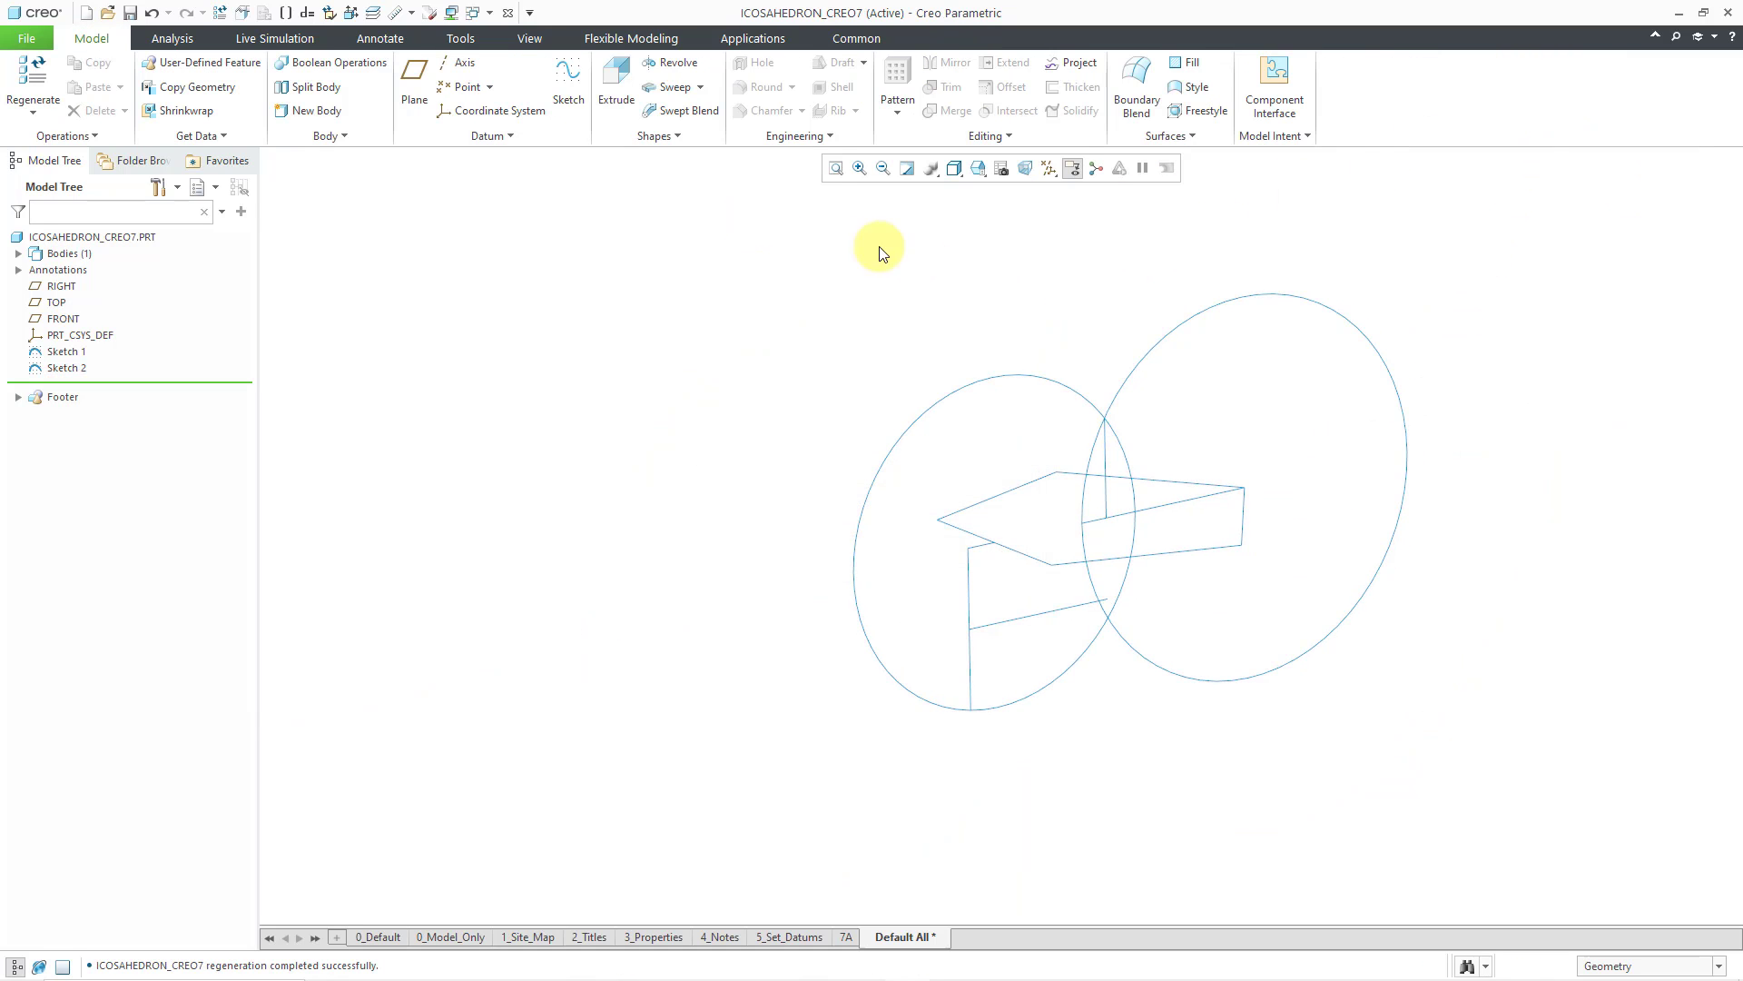
pyautogui.scroll(1, 1275, 378)
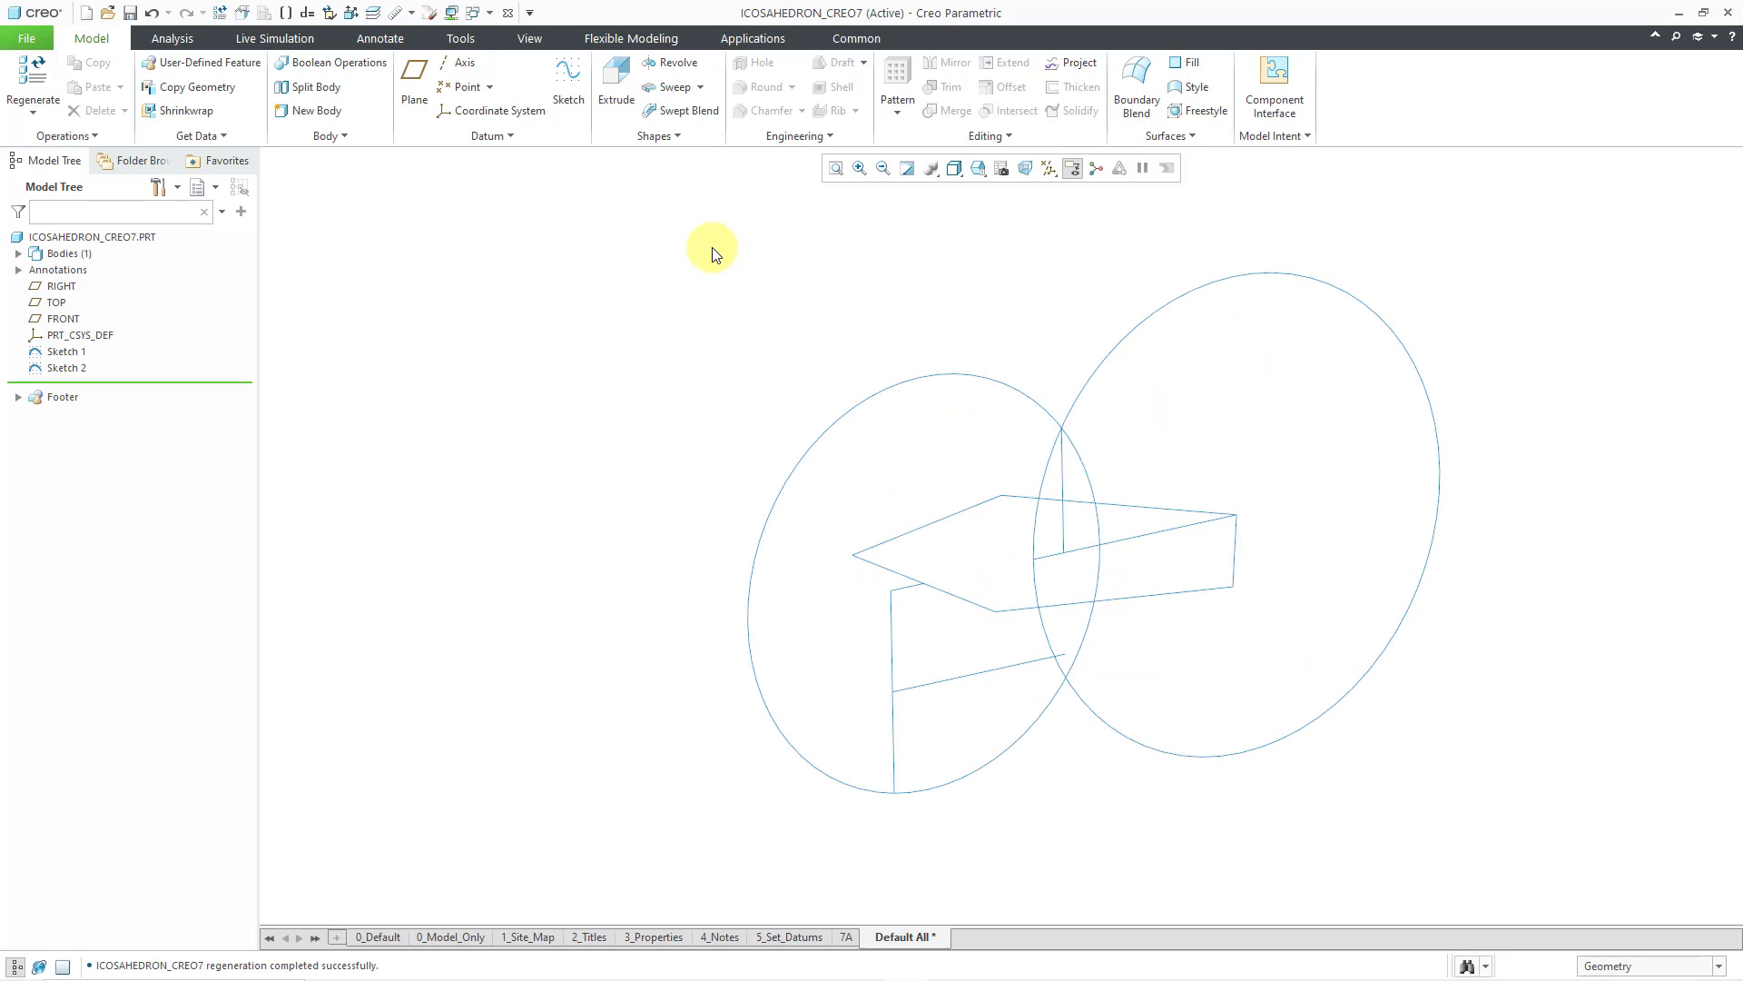
pyautogui.click(1048, 172)
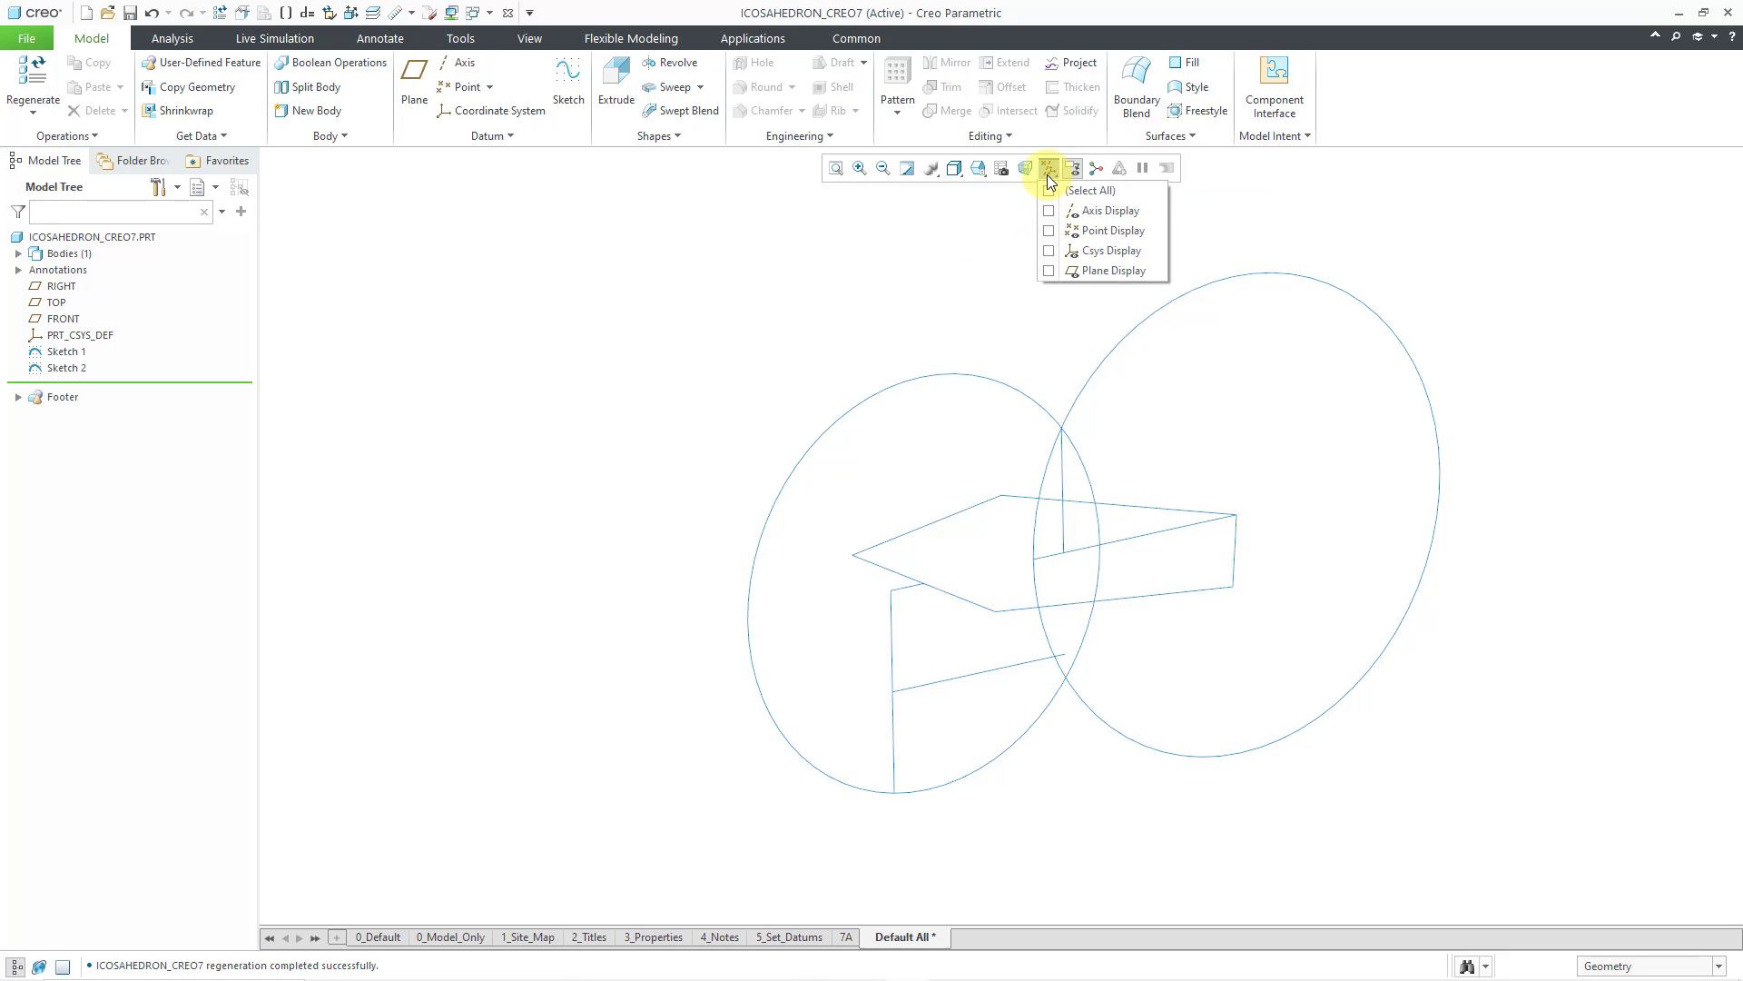
pyautogui.click(1086, 236)
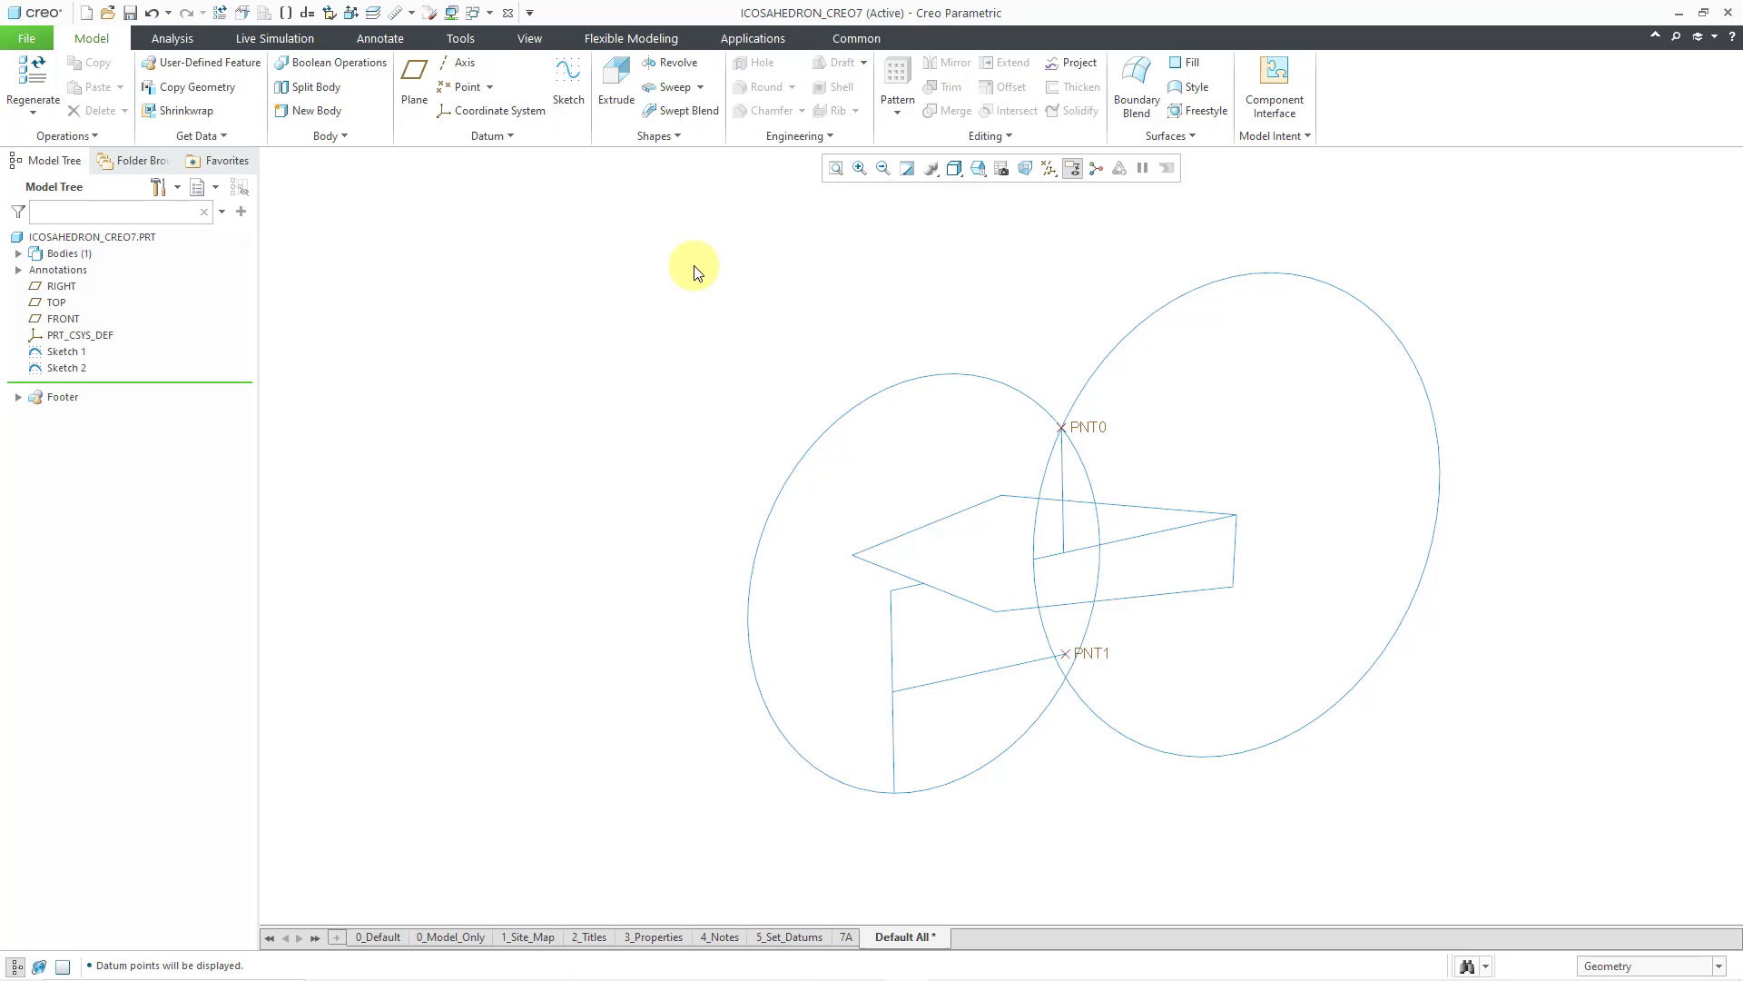
# Start a solid blend with sketched sections and open the first section's sketch on the TOP plane, showing datum planes to pick it
pyautogui.click(660, 140)
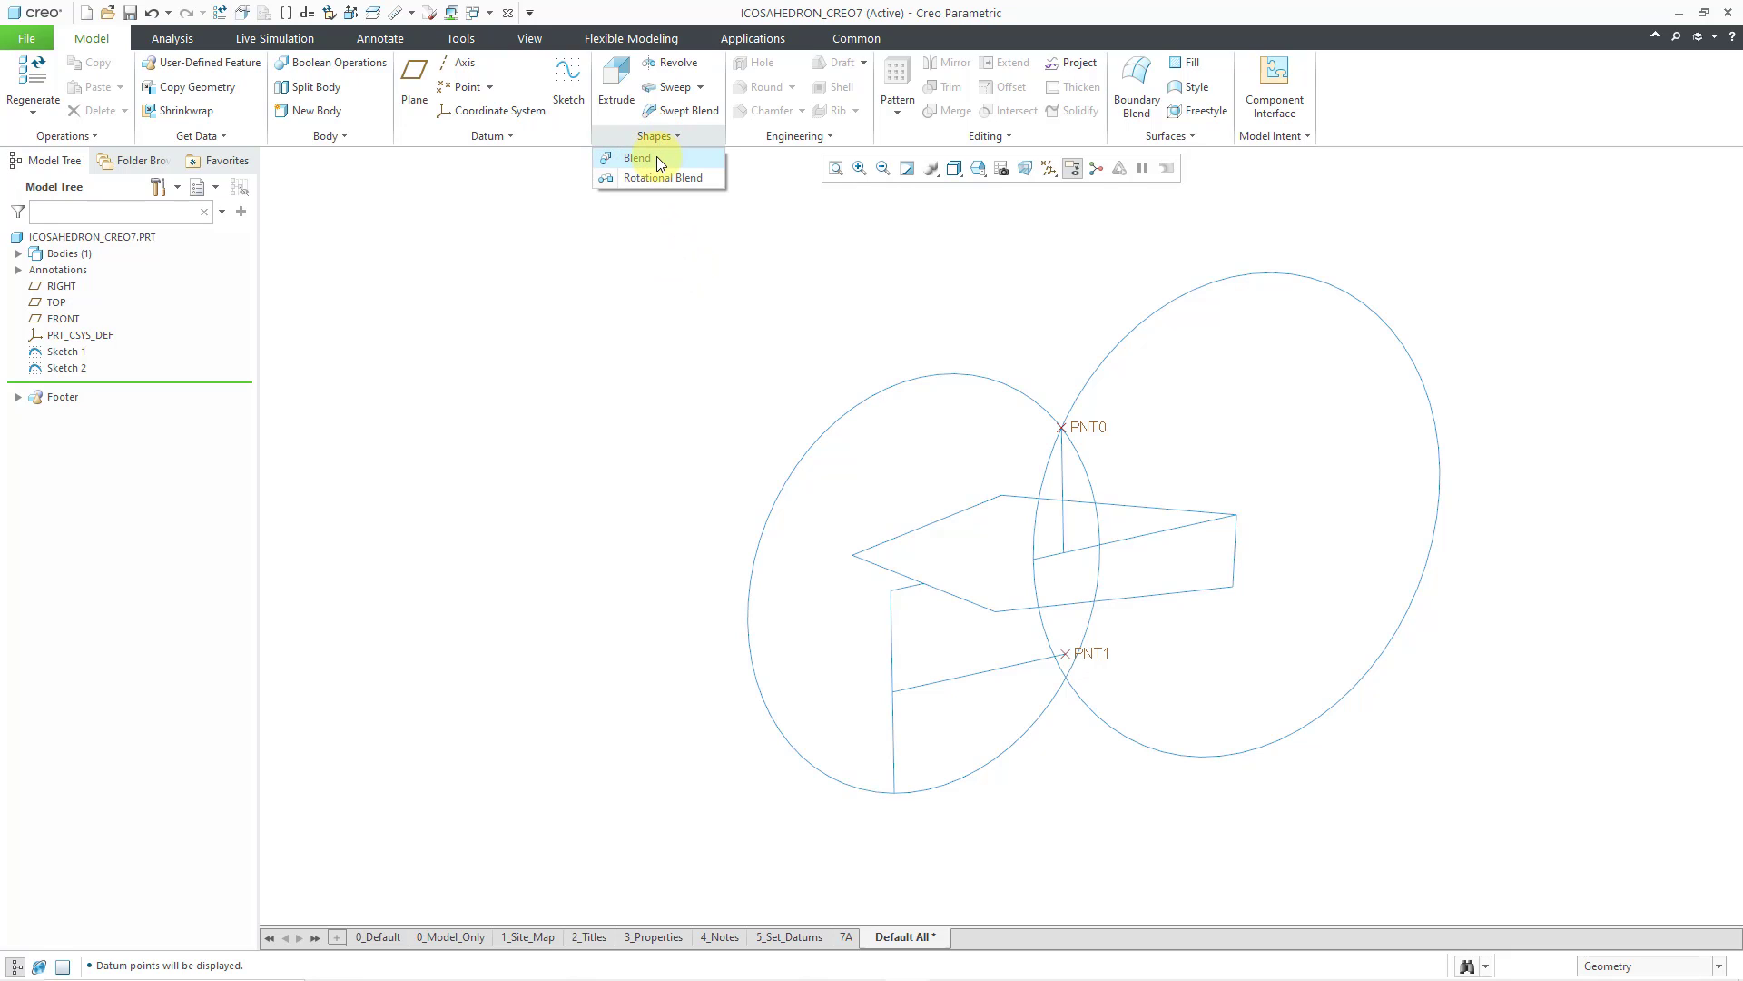
pyautogui.click(652, 159)
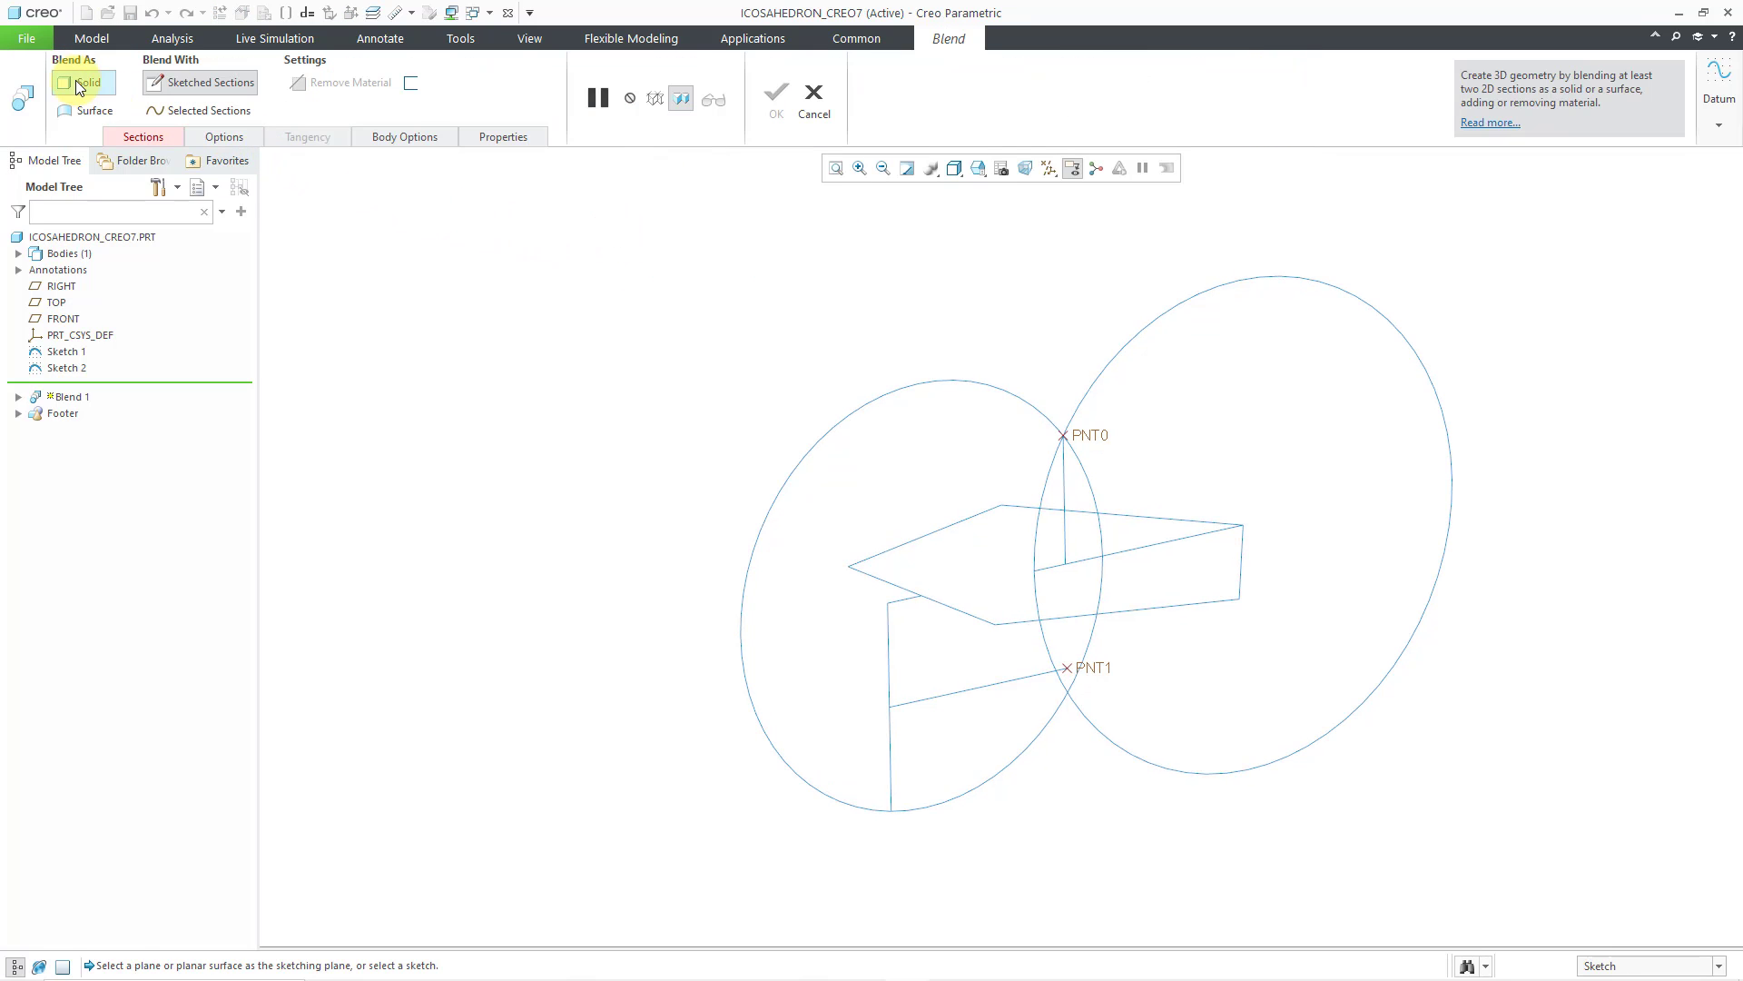
pyautogui.click(143, 137)
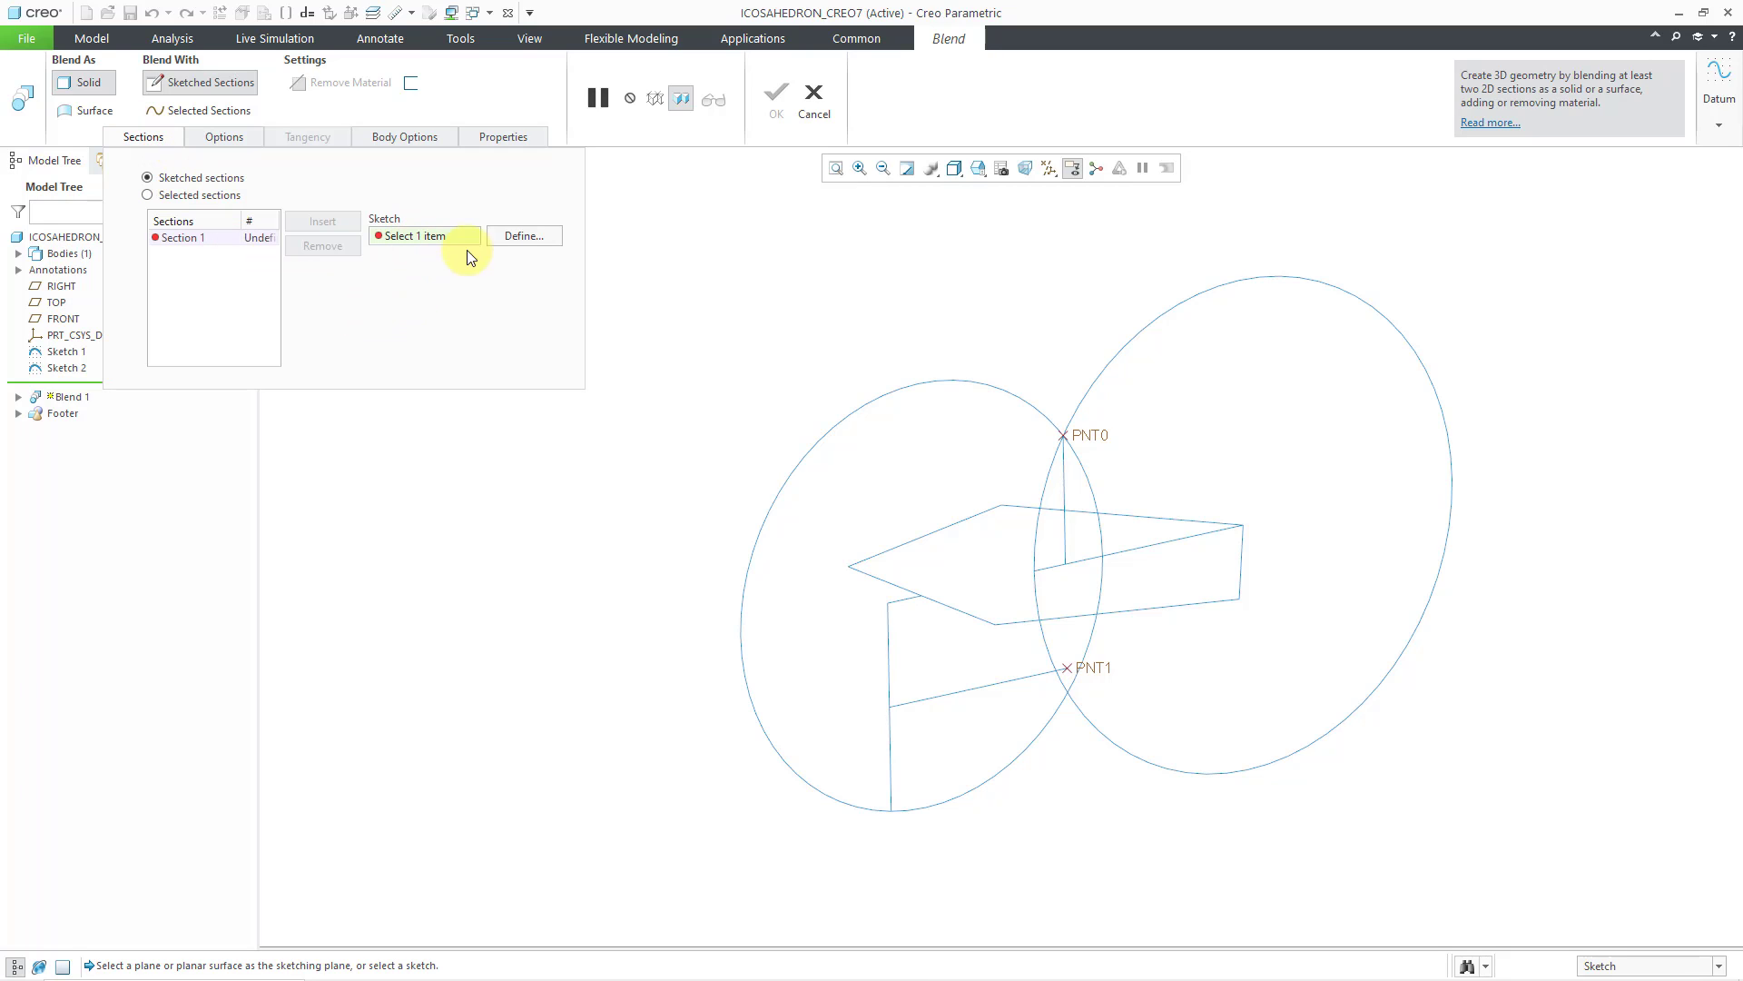
pyautogui.click(525, 238)
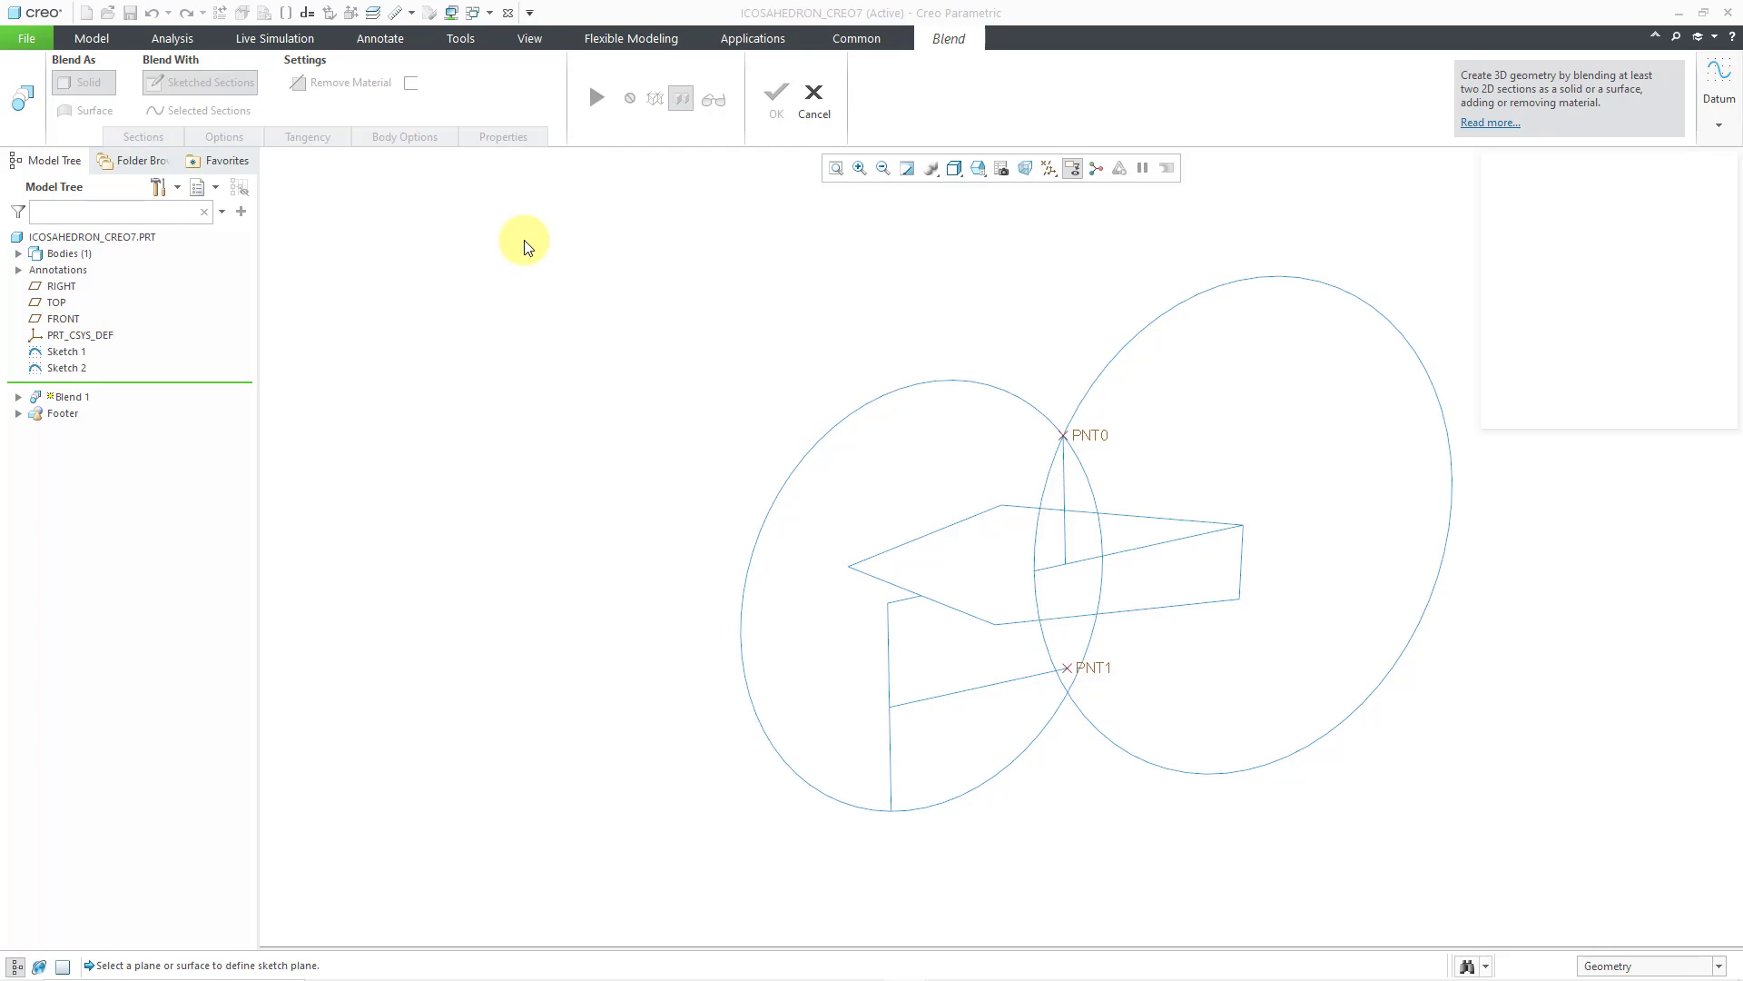
pyautogui.click(1050, 171)
pyautogui.click(1096, 272)
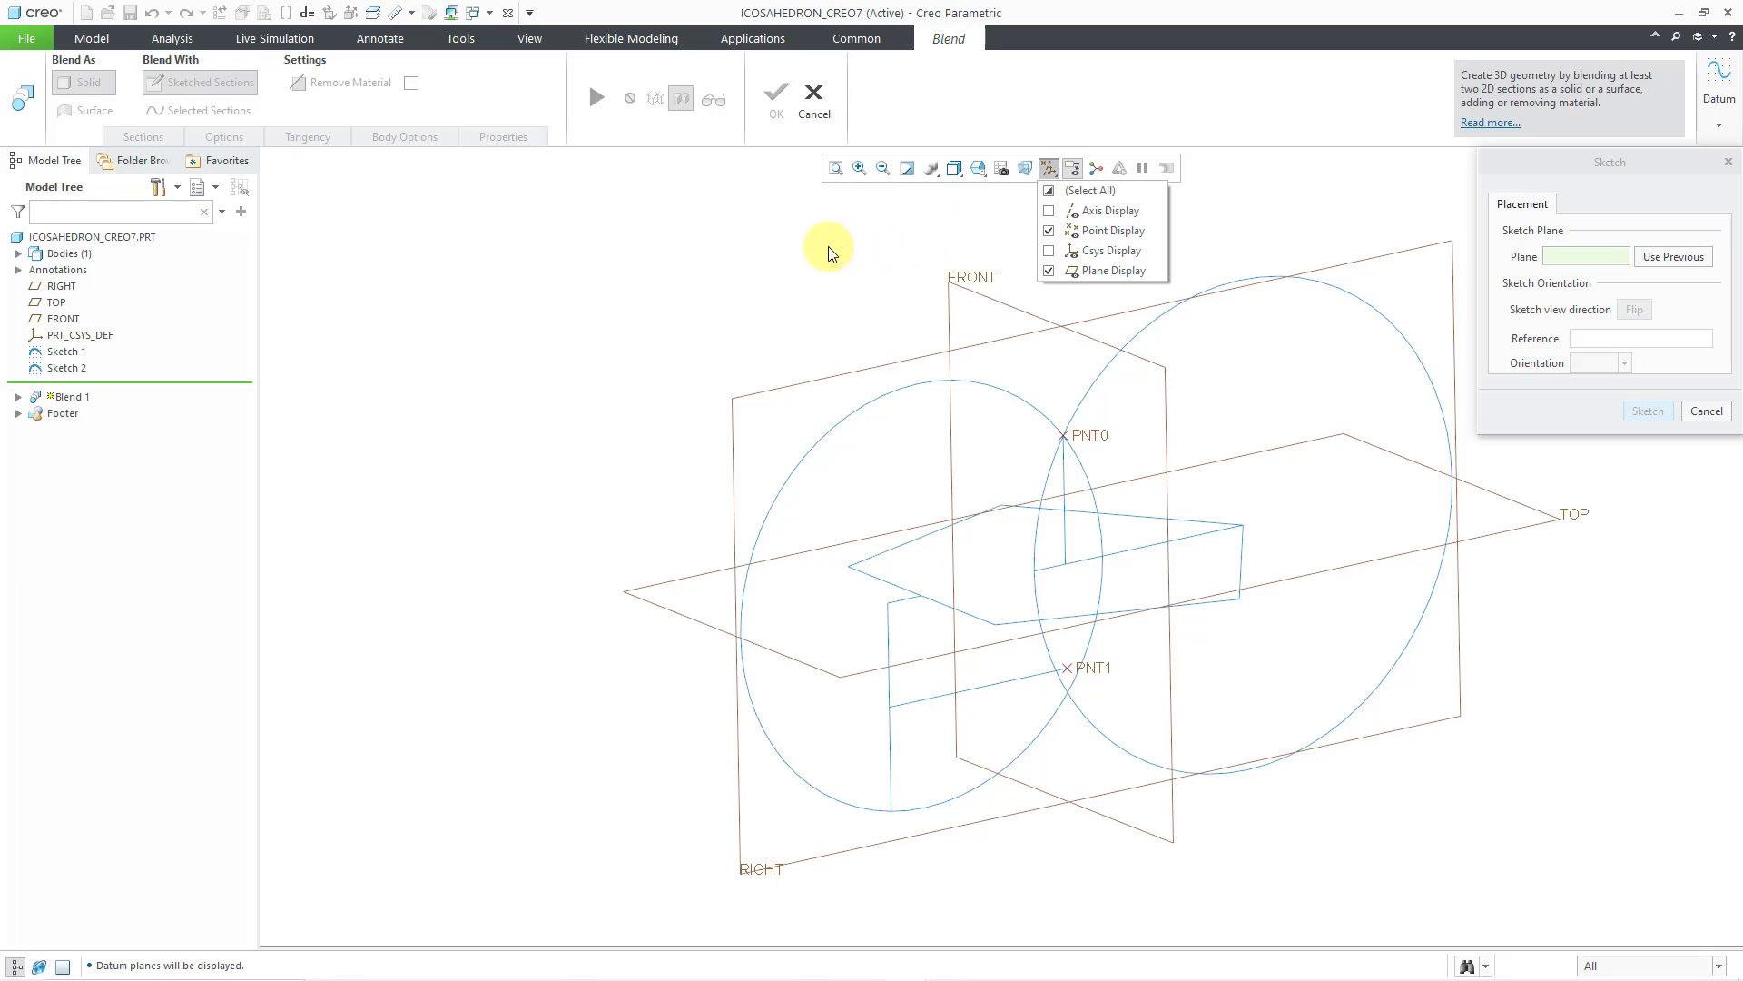
pyautogui.click(1530, 524)
pyautogui.click(1646, 412)
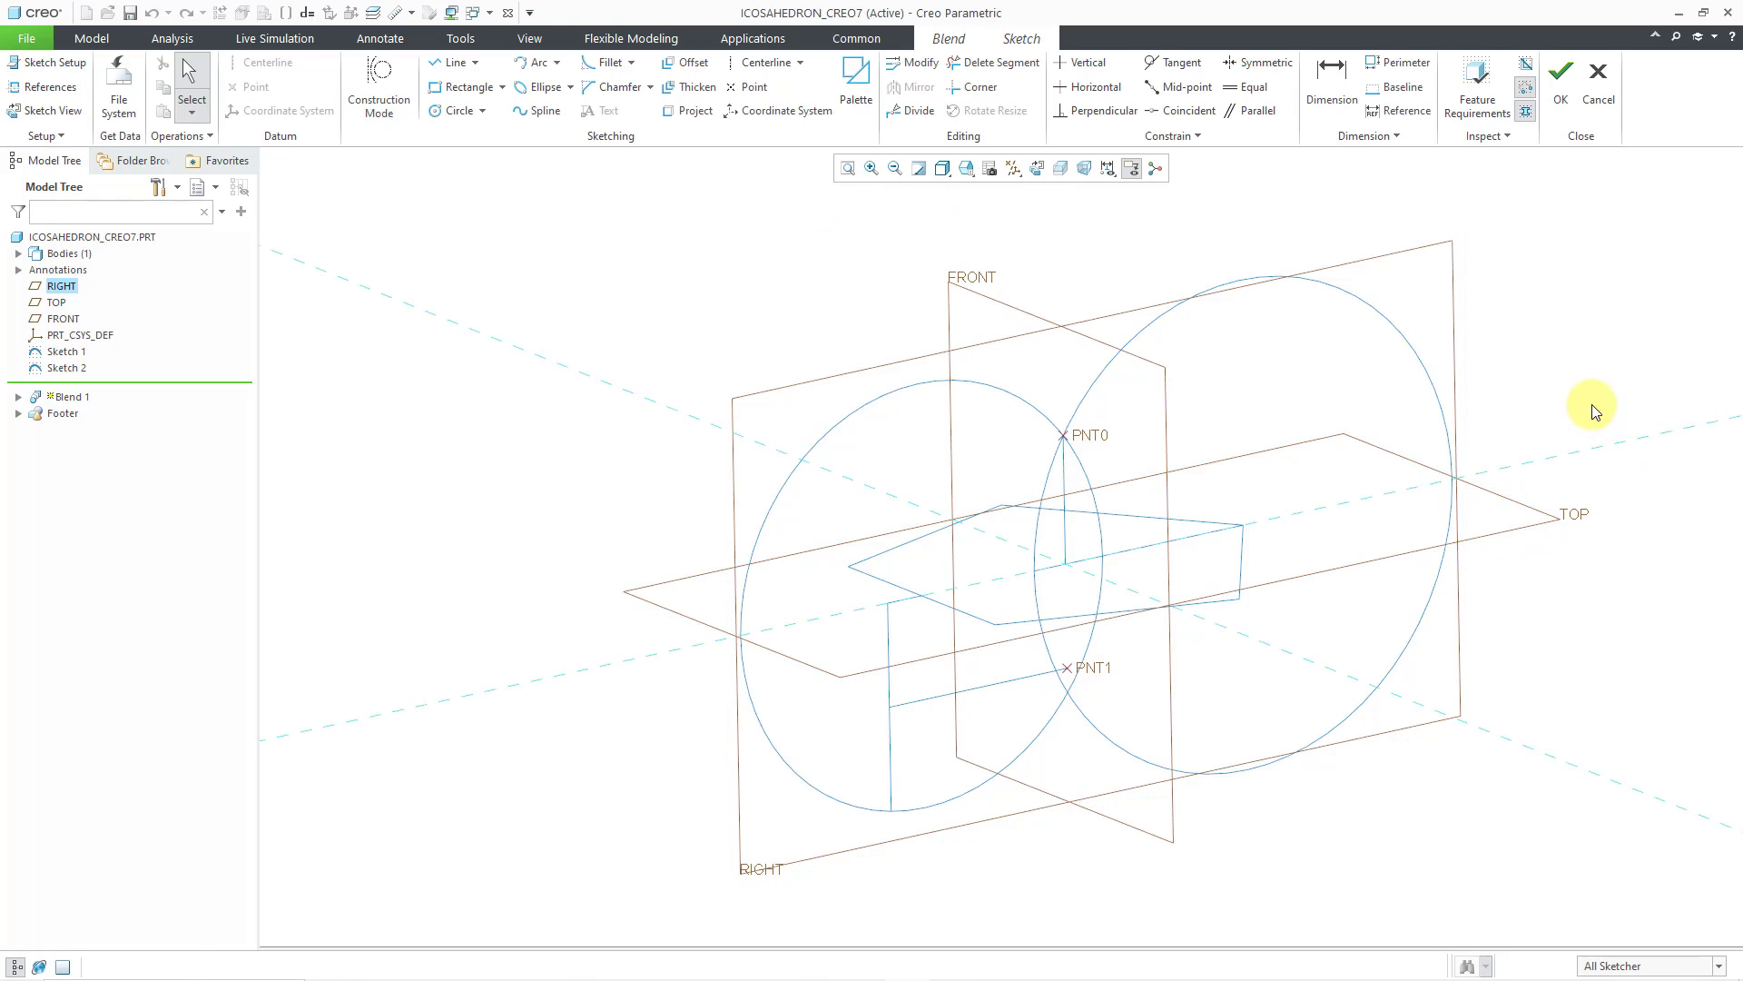
# Turn off the display of datum planes in the section sketch
pyautogui.click(1020, 174)
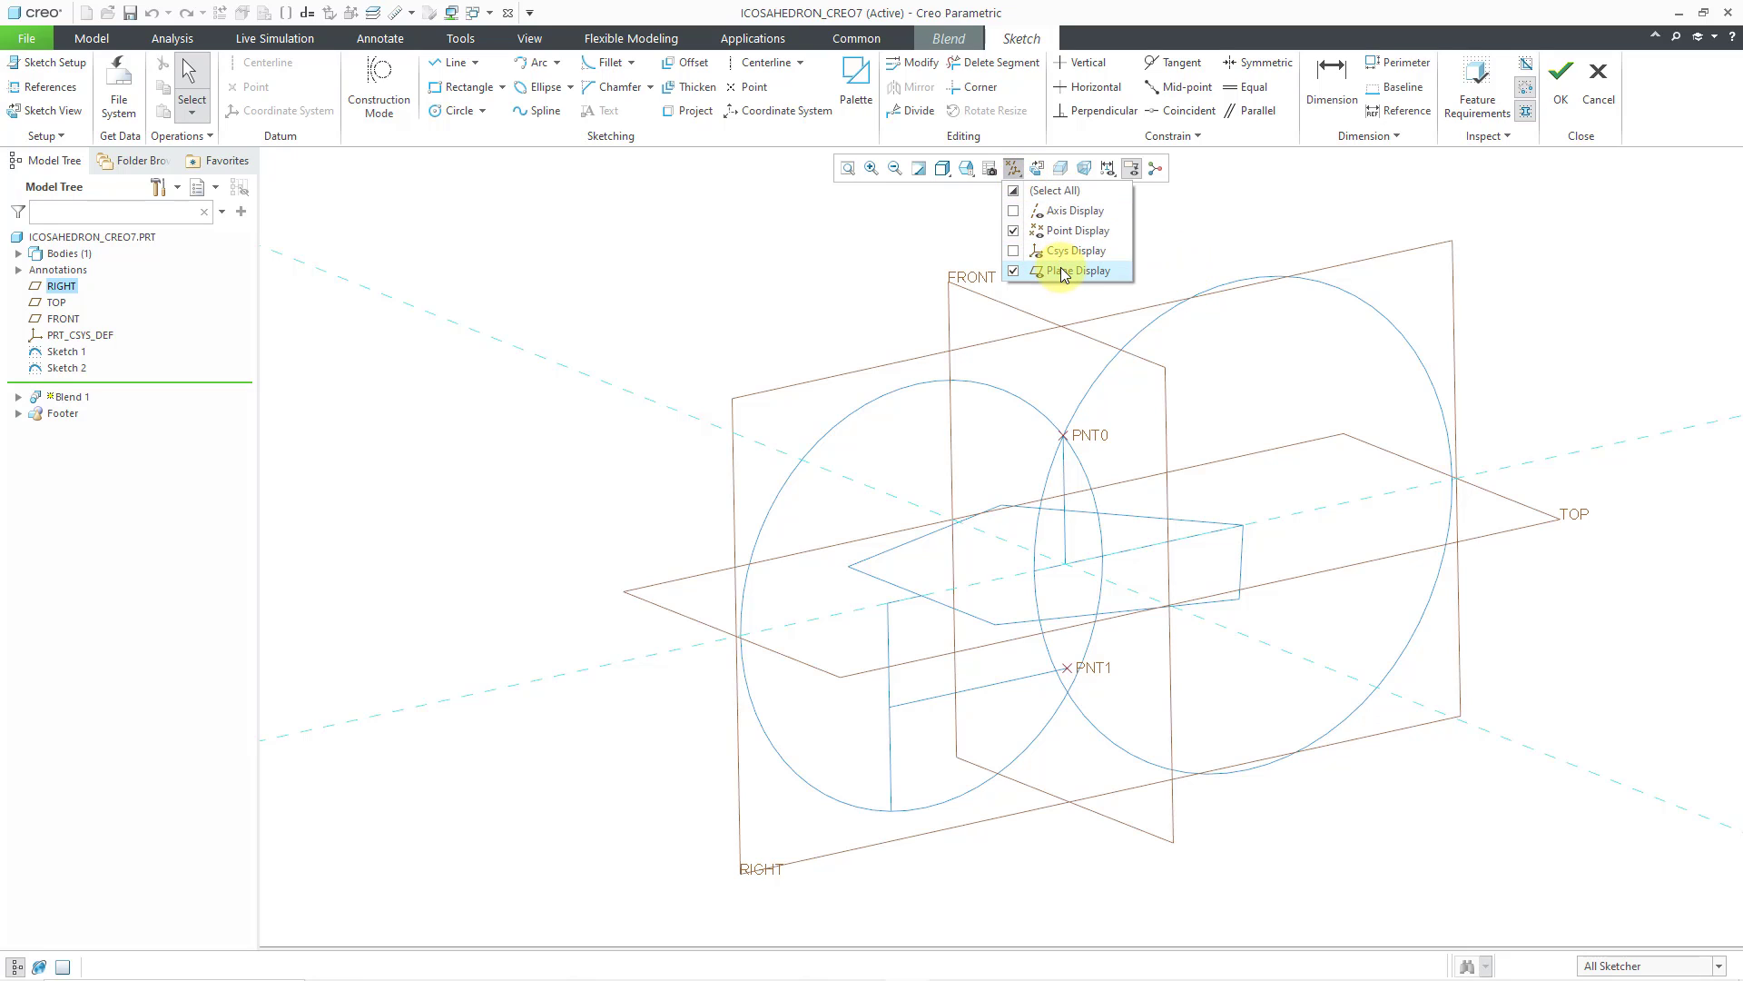
pyautogui.click(1013, 271)
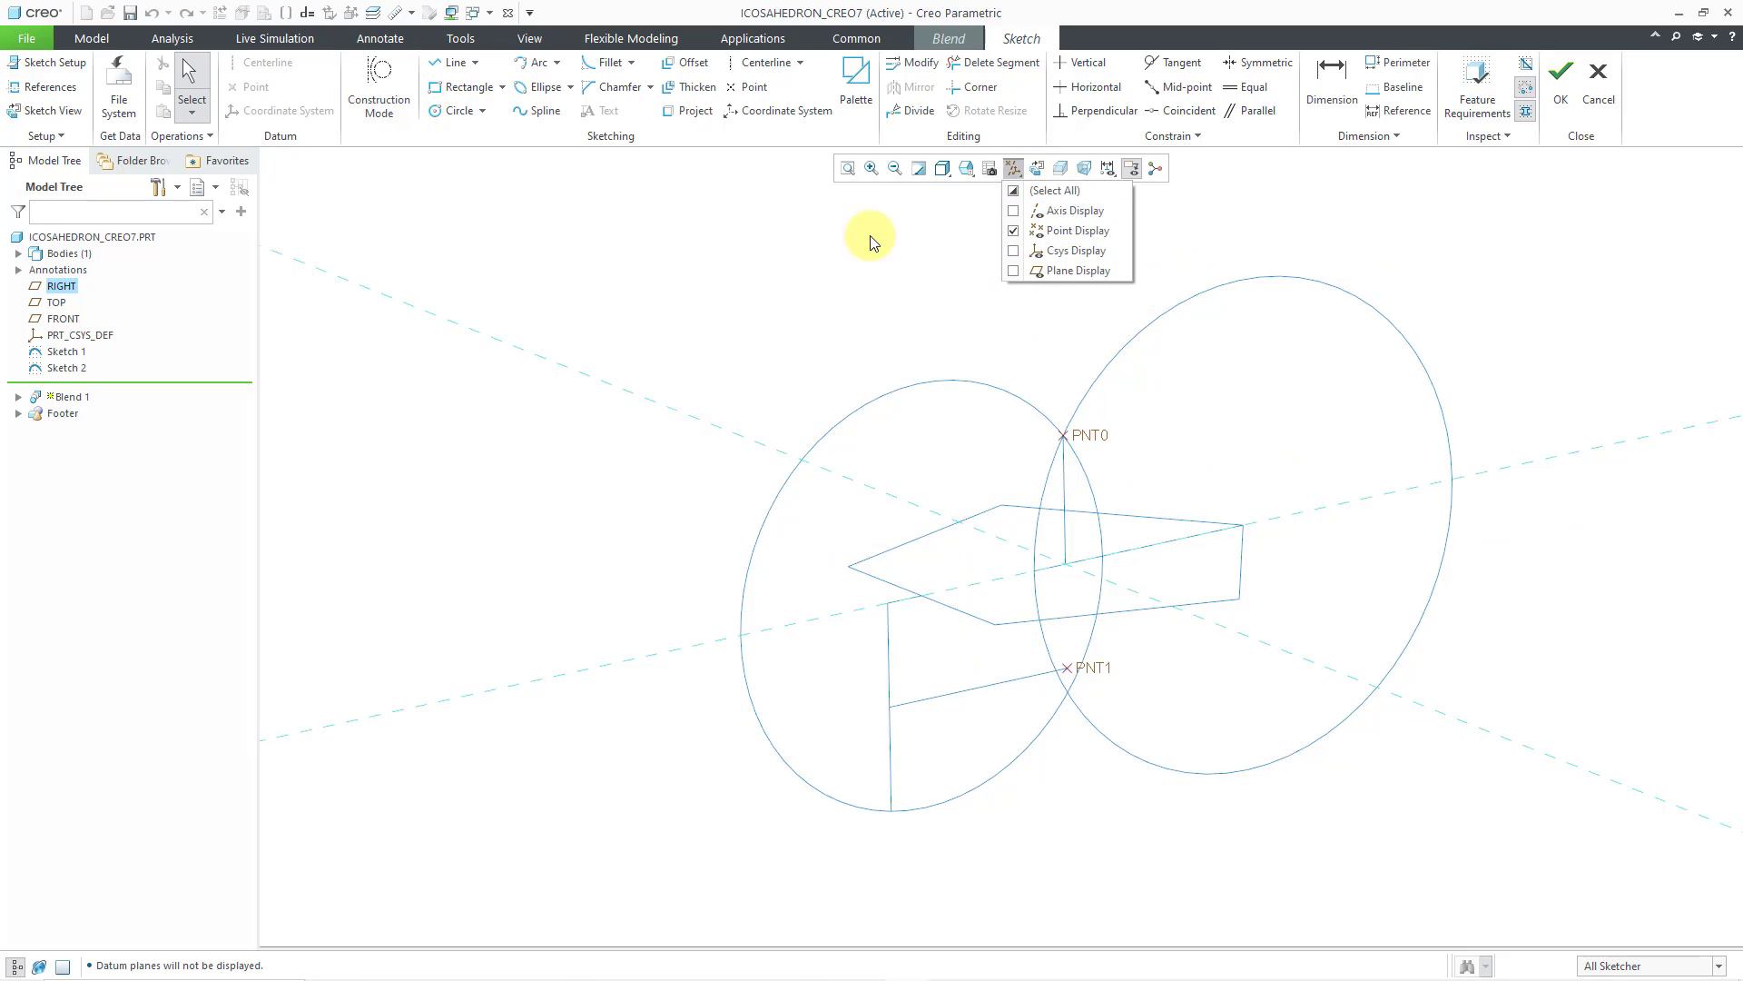
pyautogui.click(654, 227)
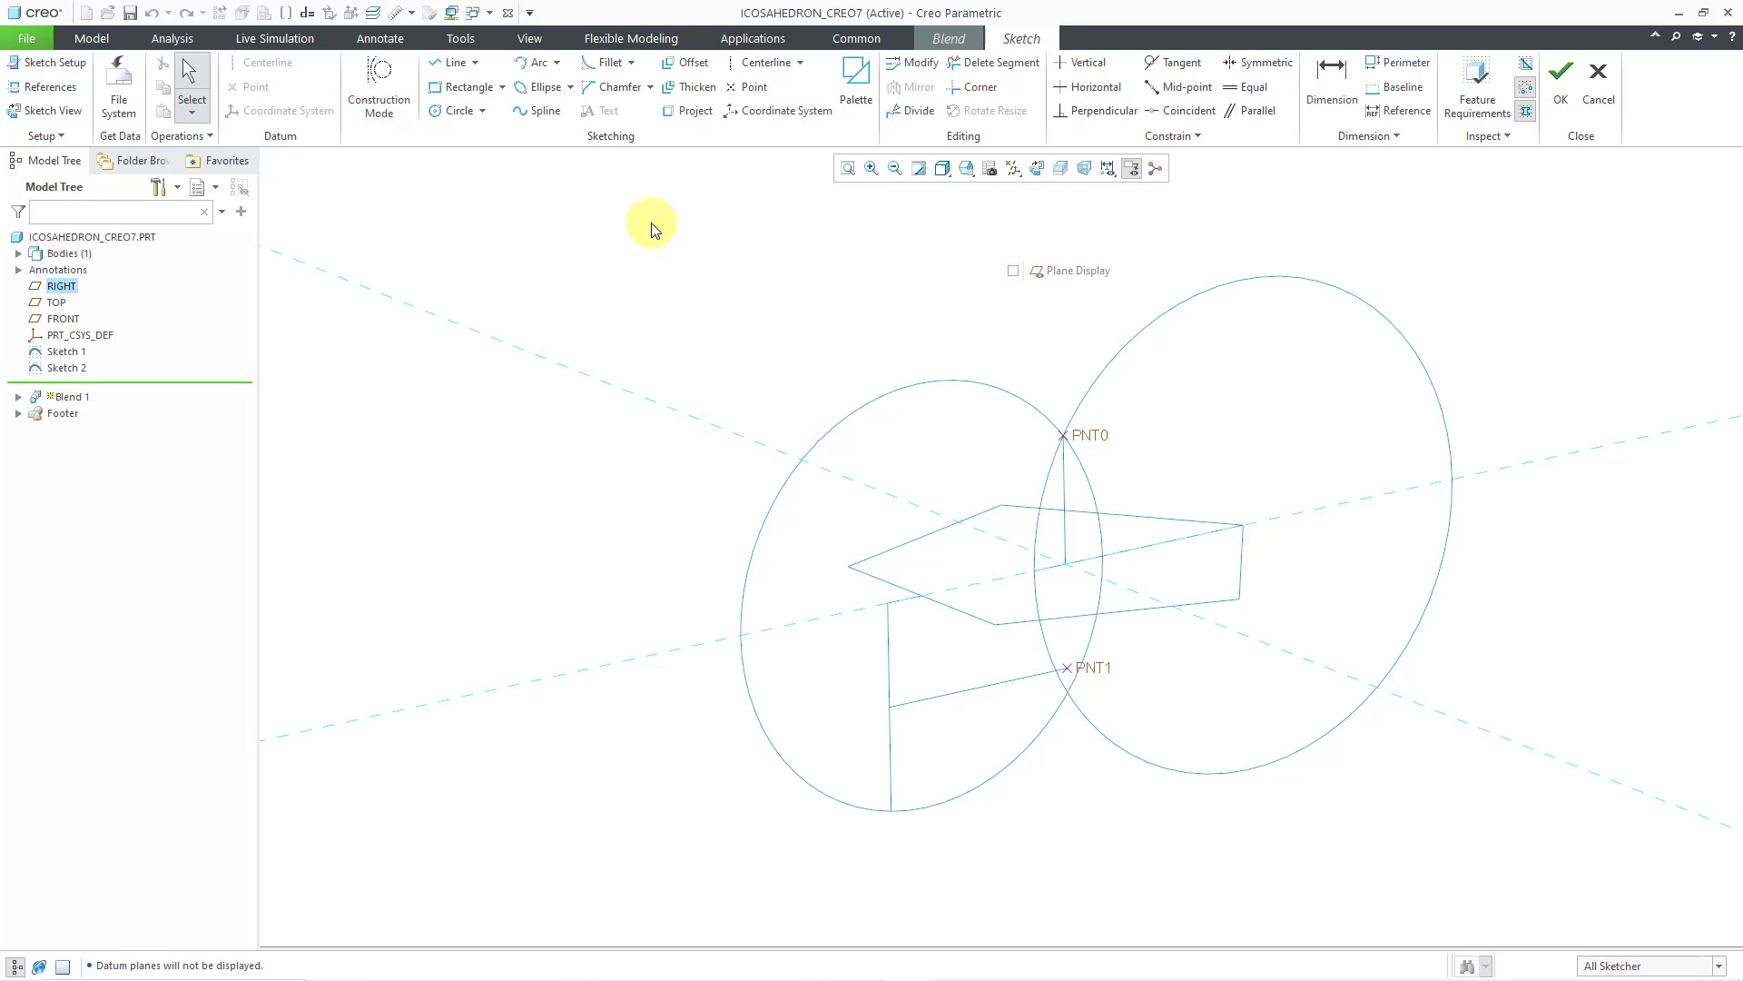
# Project the five pentagon edges as single edges into the blend's first section and finish that sketch
pyautogui.click(689, 113)
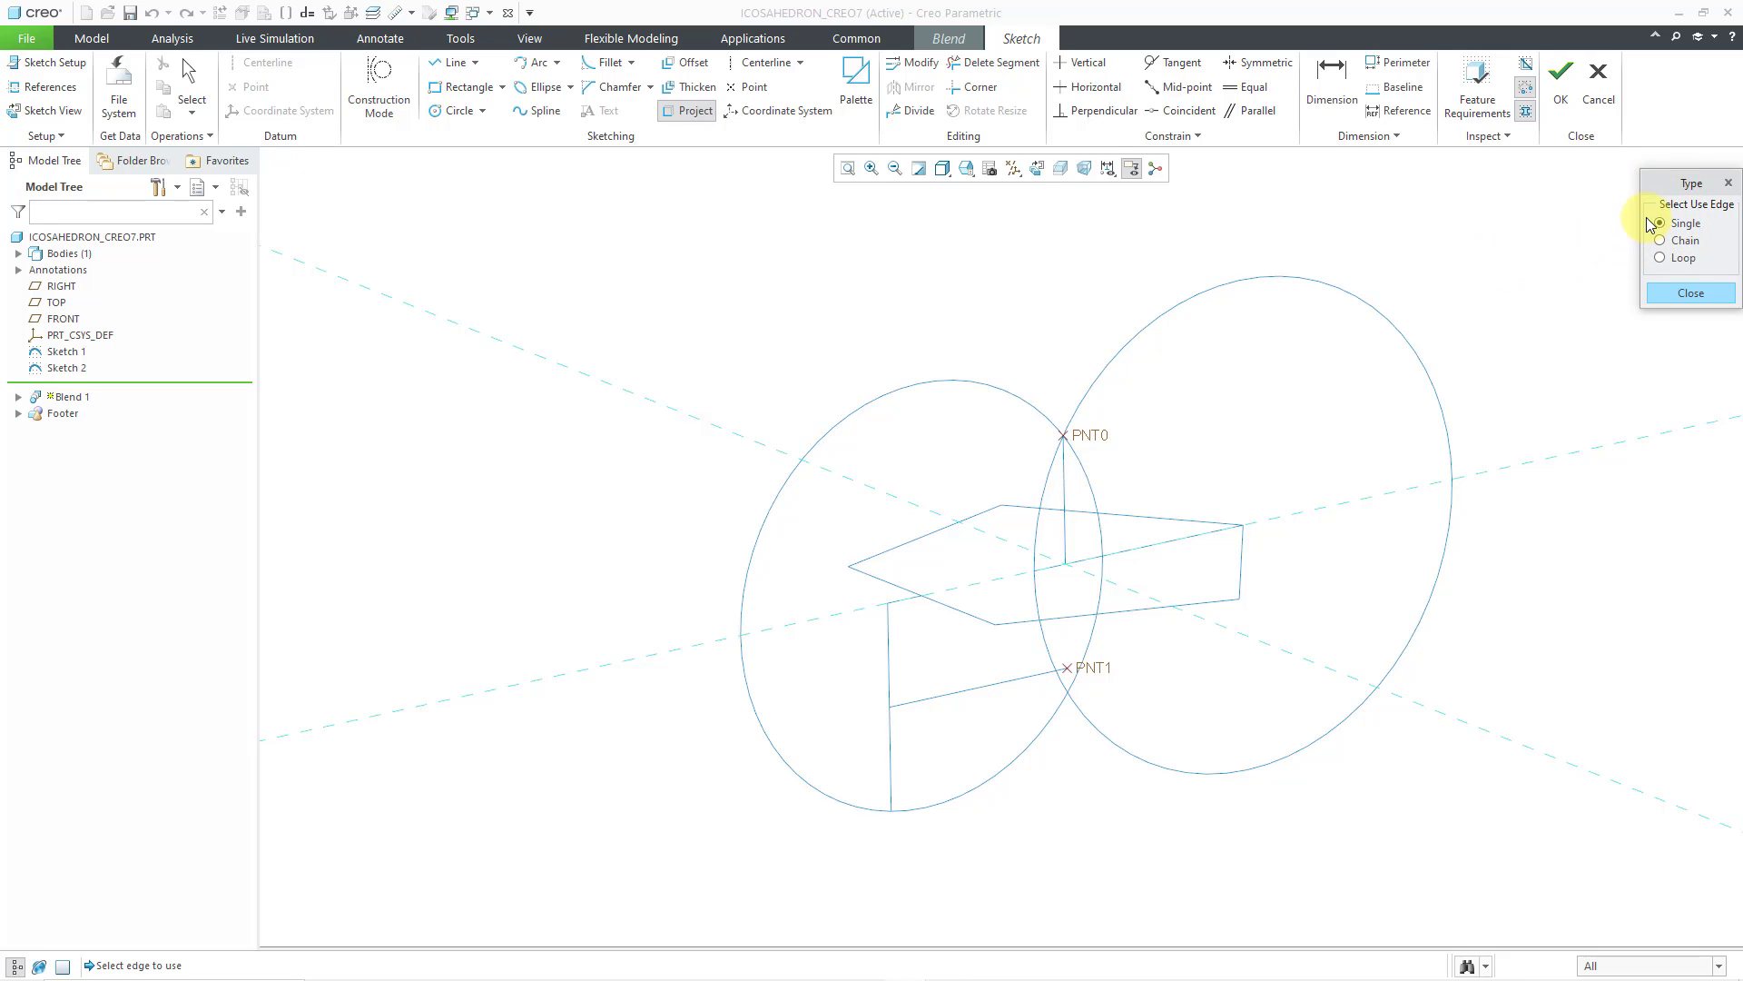
pyautogui.click(1242, 561)
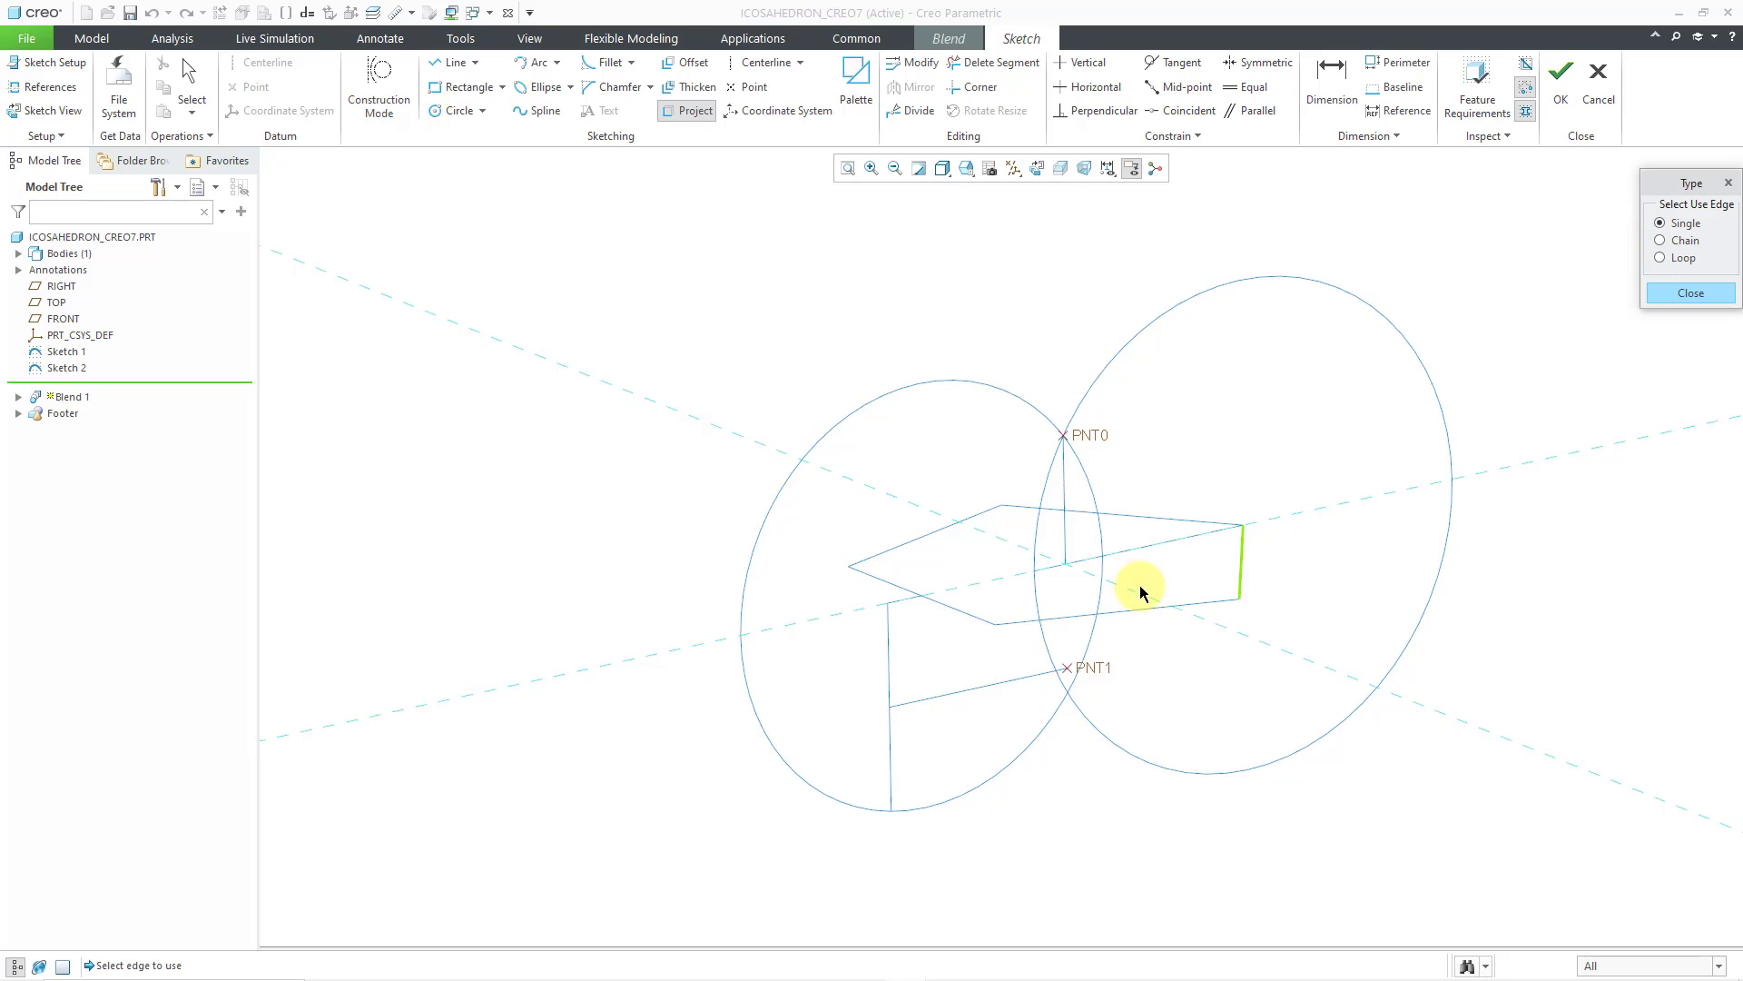
pyautogui.click(956, 607)
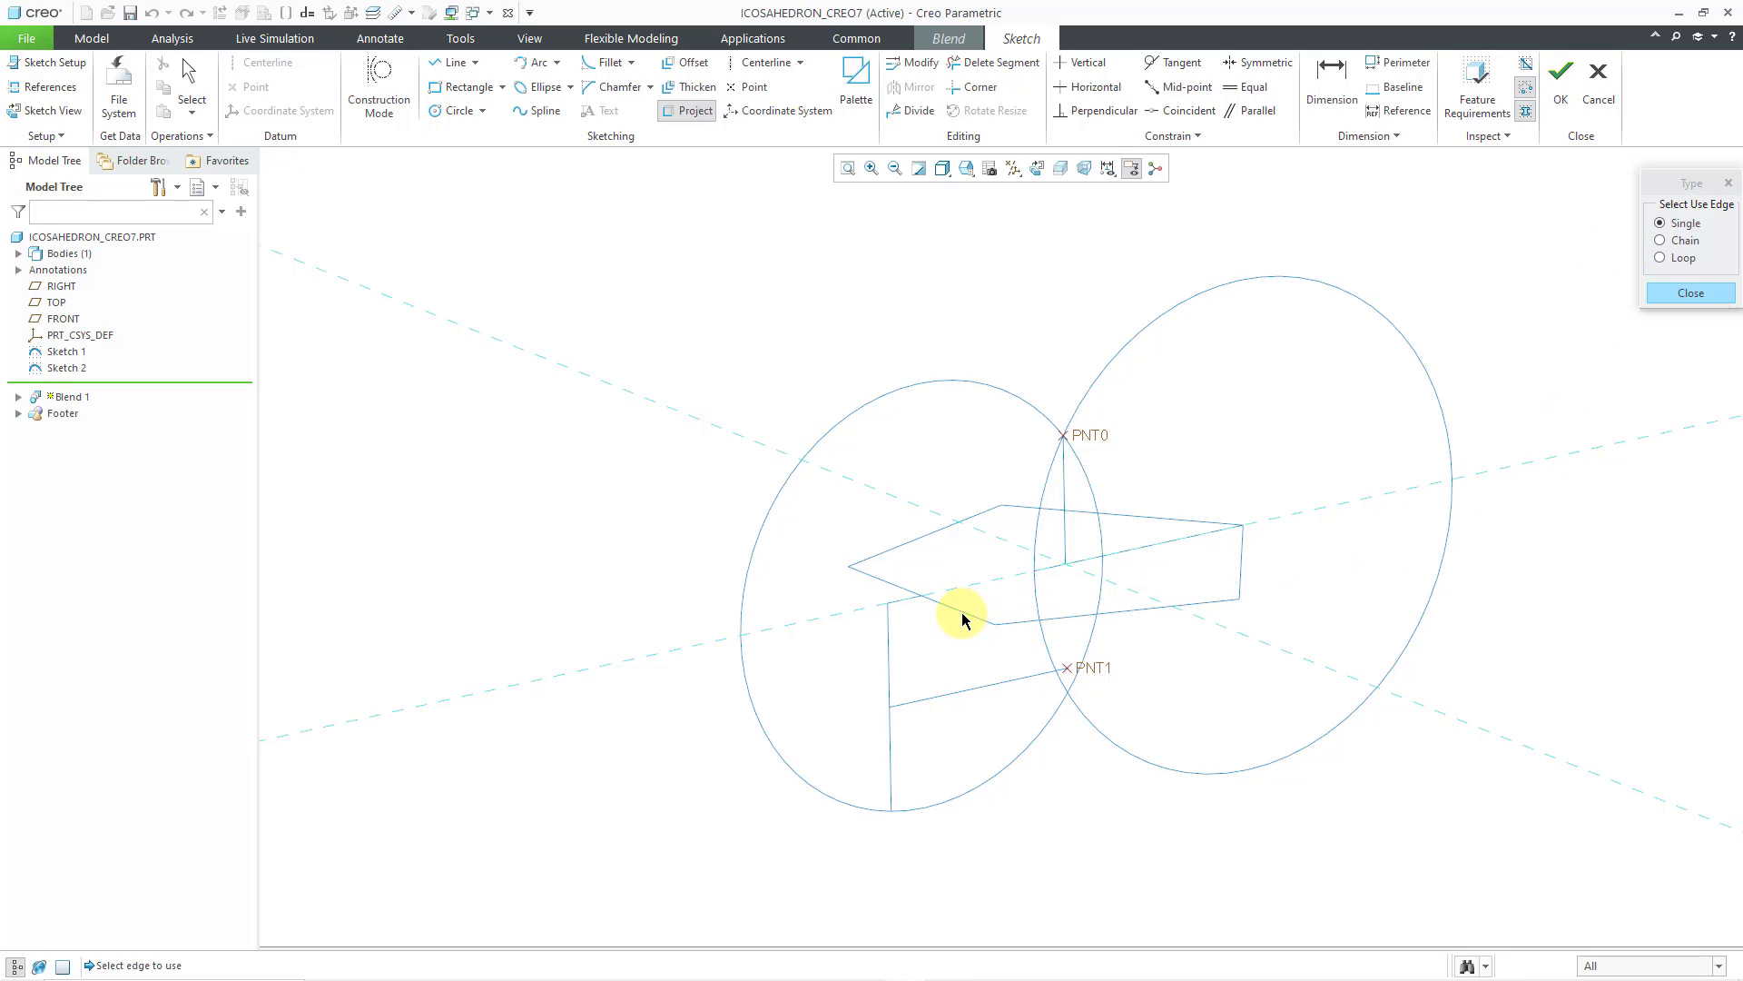
pyautogui.click(1159, 609)
pyautogui.click(1243, 564)
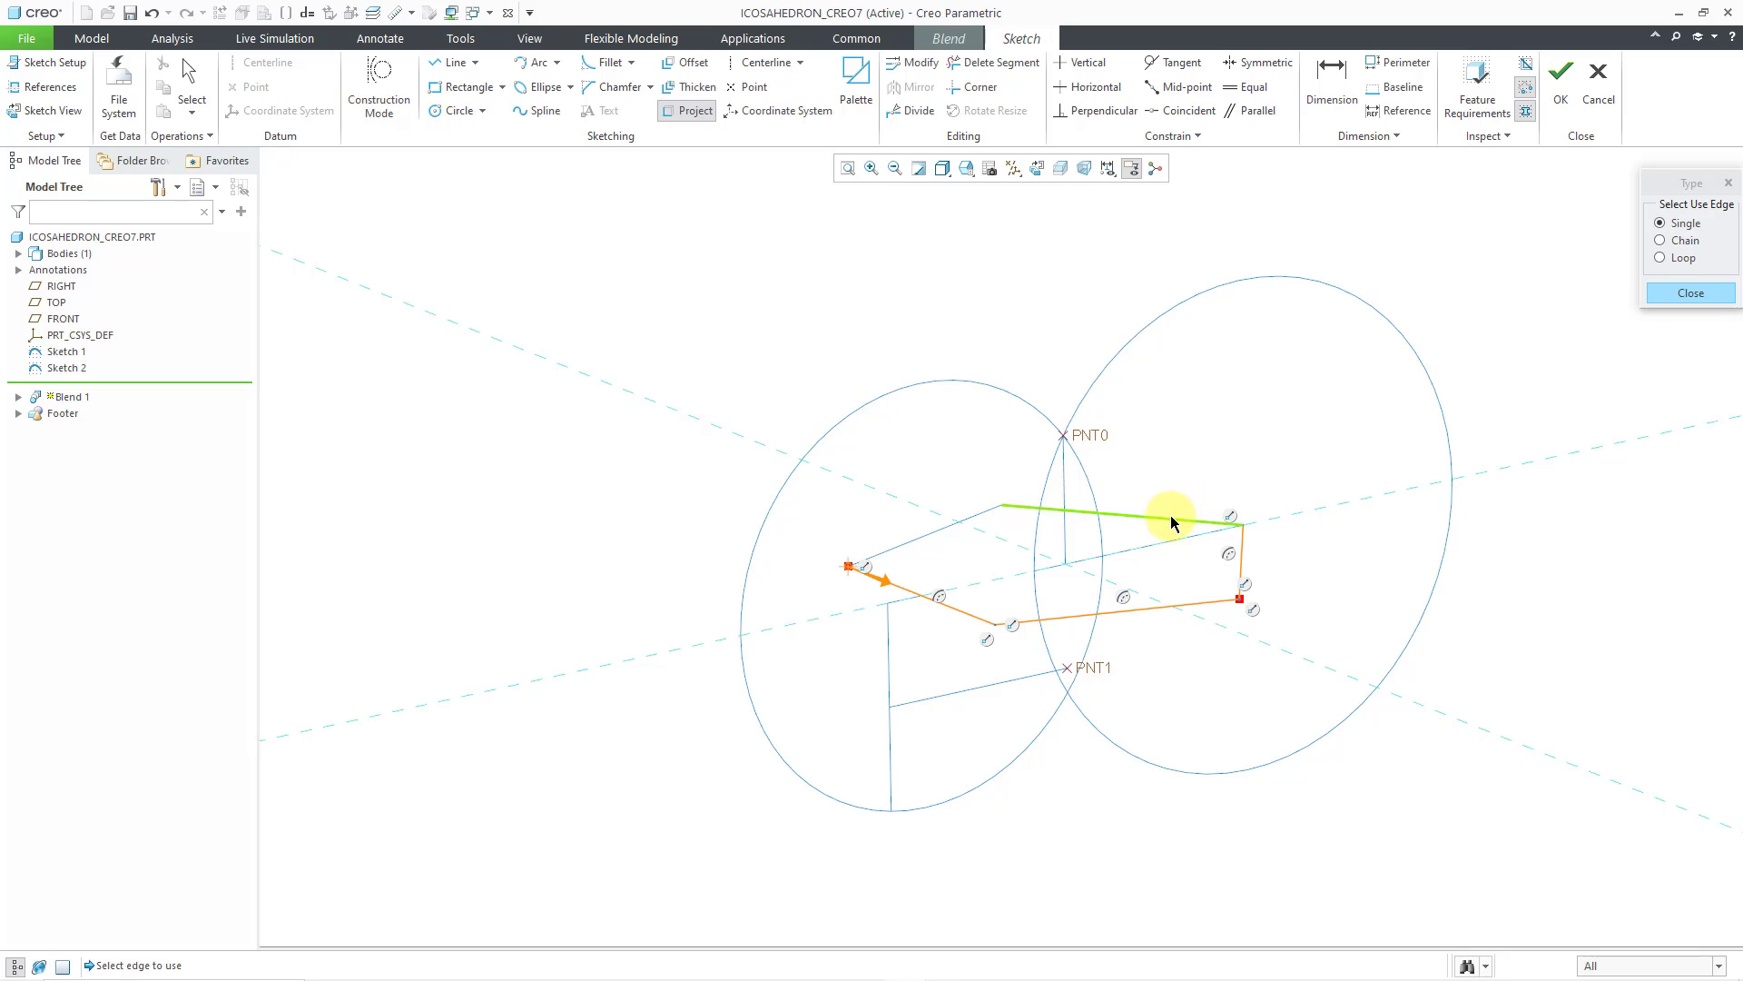
pyautogui.click(1168, 519)
pyautogui.click(933, 532)
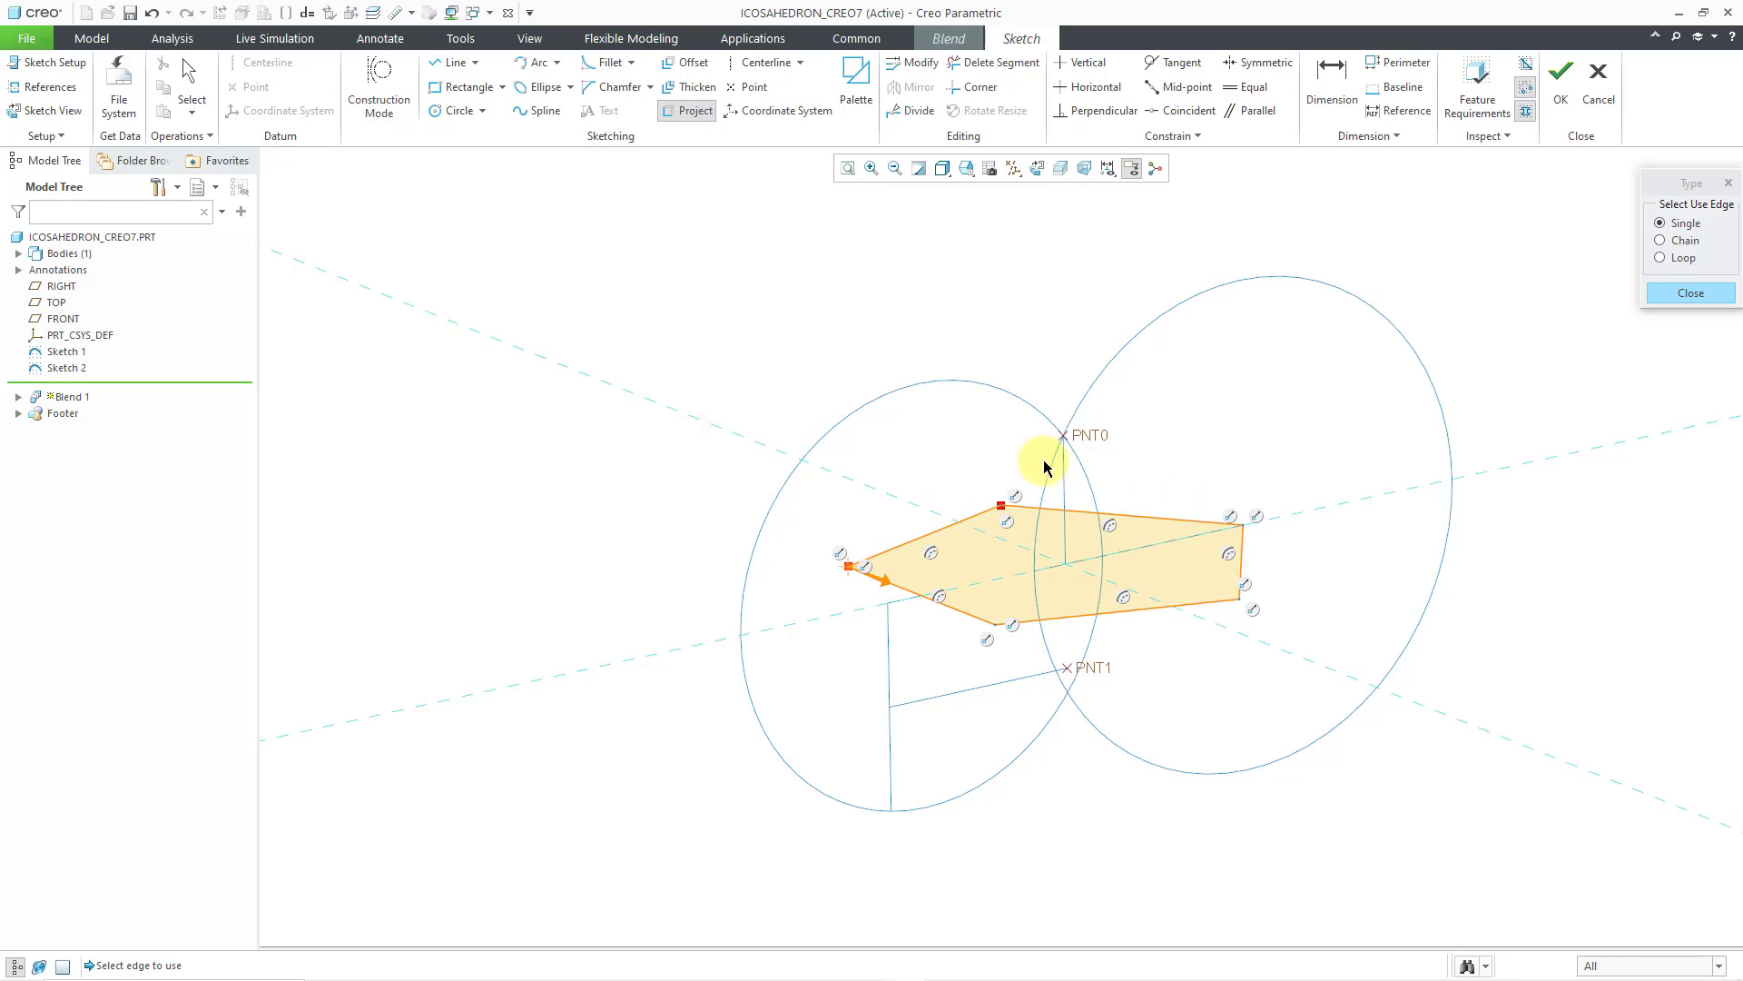
pyautogui.middleClick(1277, 412)
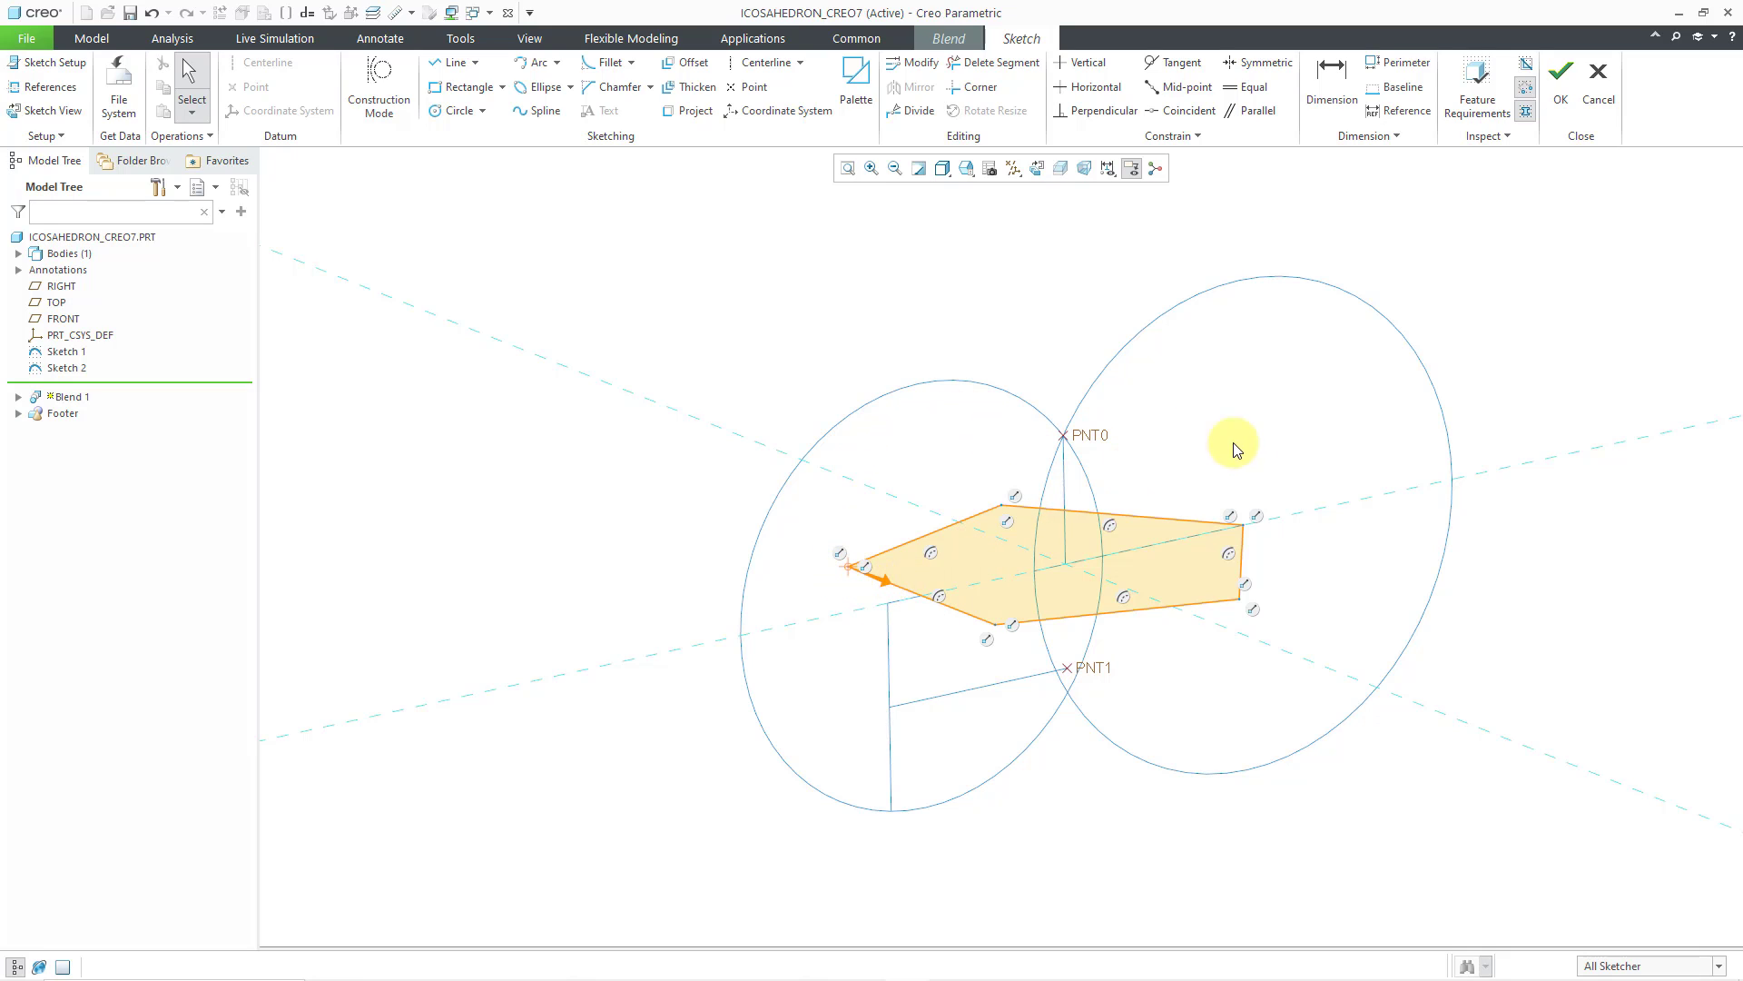
pyautogui.click(1562, 100)
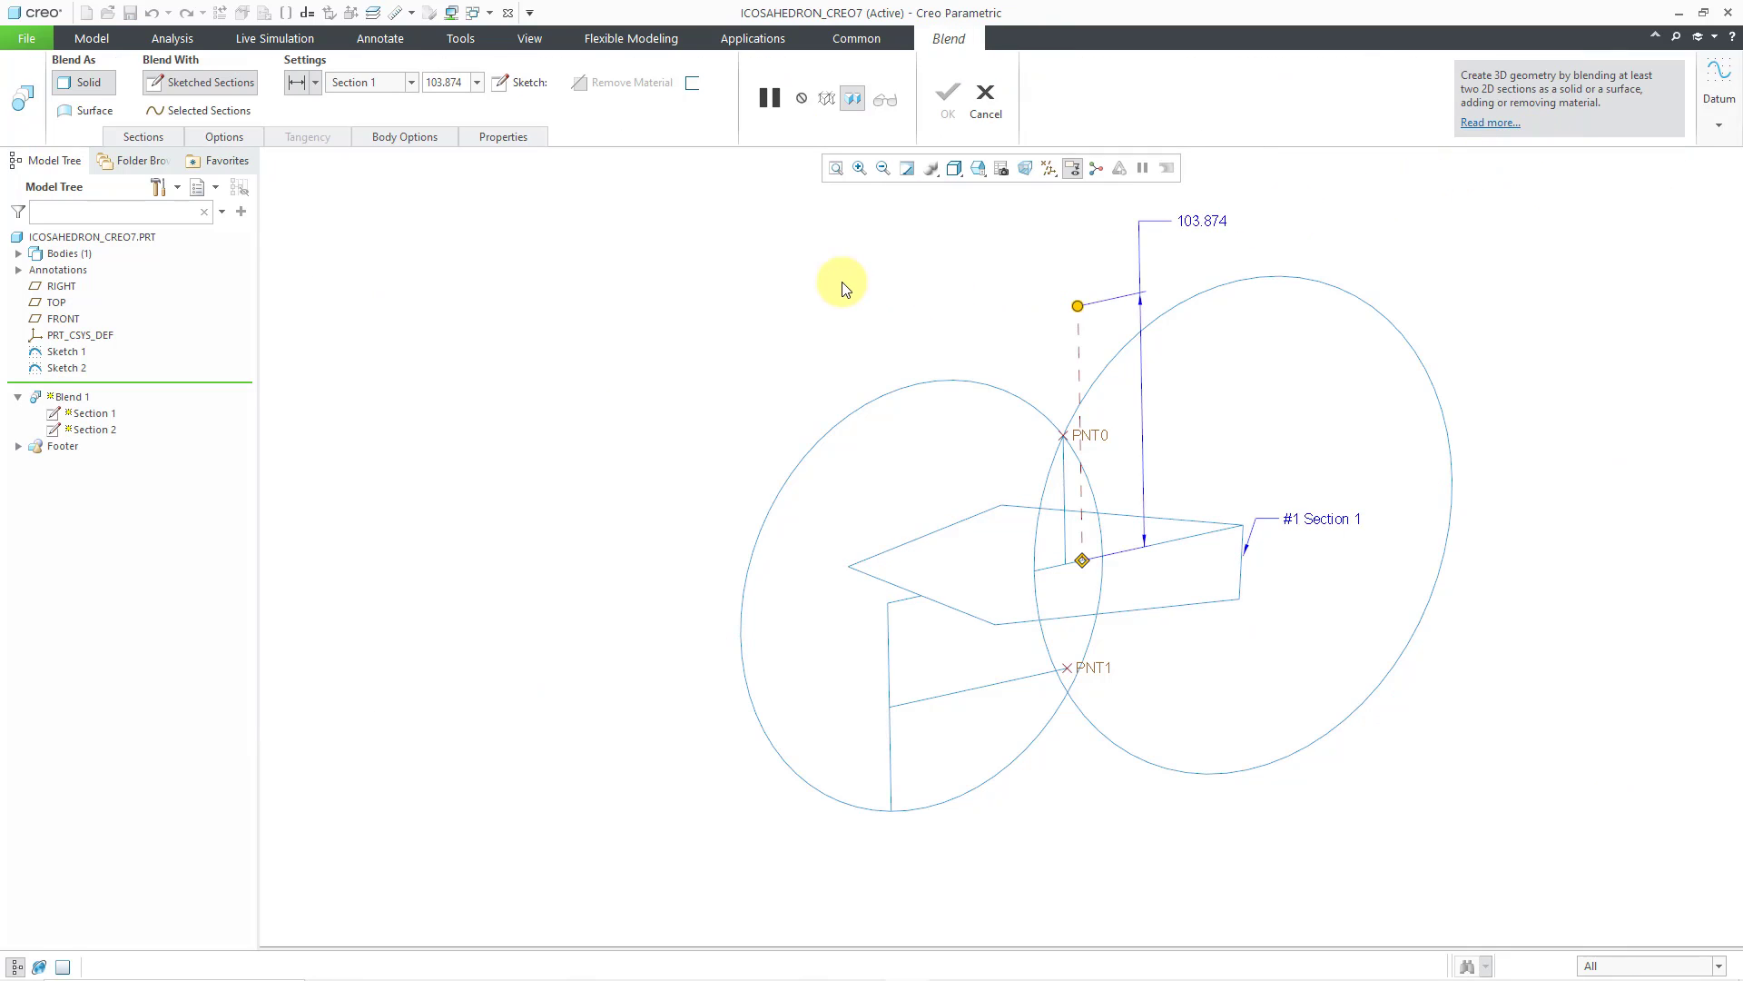
# Locate Section 2 by reference through datum point PNT0 and open its sketch
pyautogui.click(140, 137)
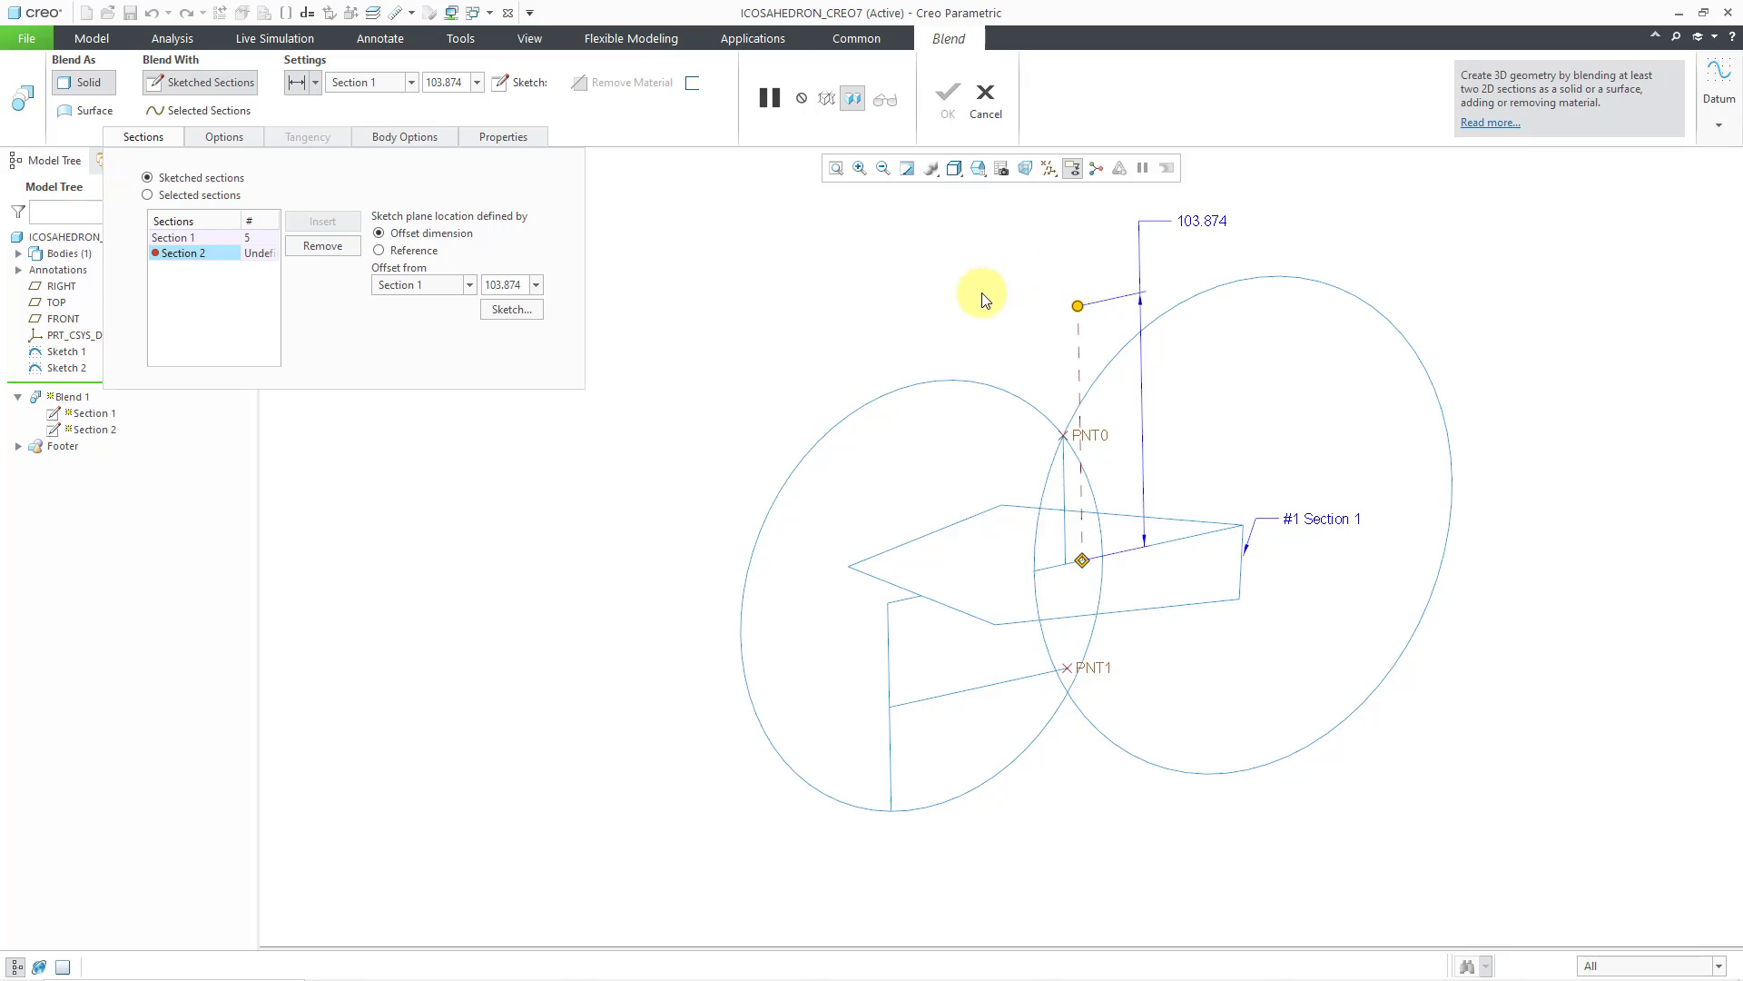
pyautogui.click(379, 251)
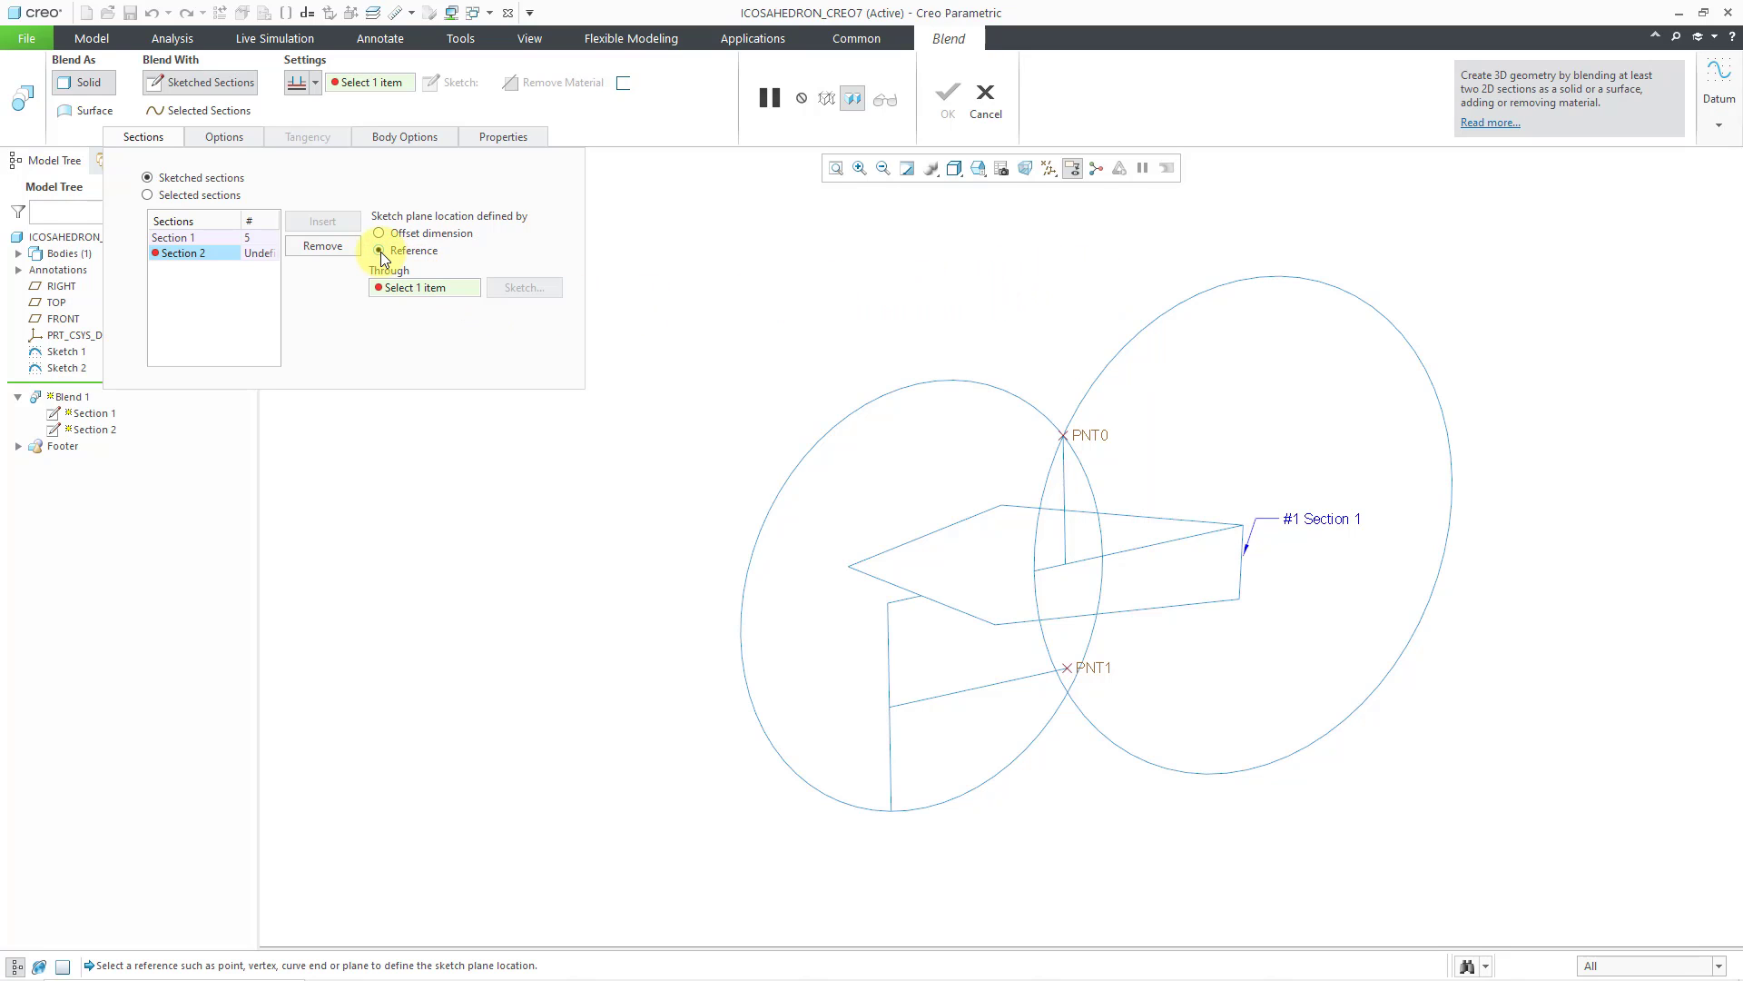
pyautogui.click(1097, 432)
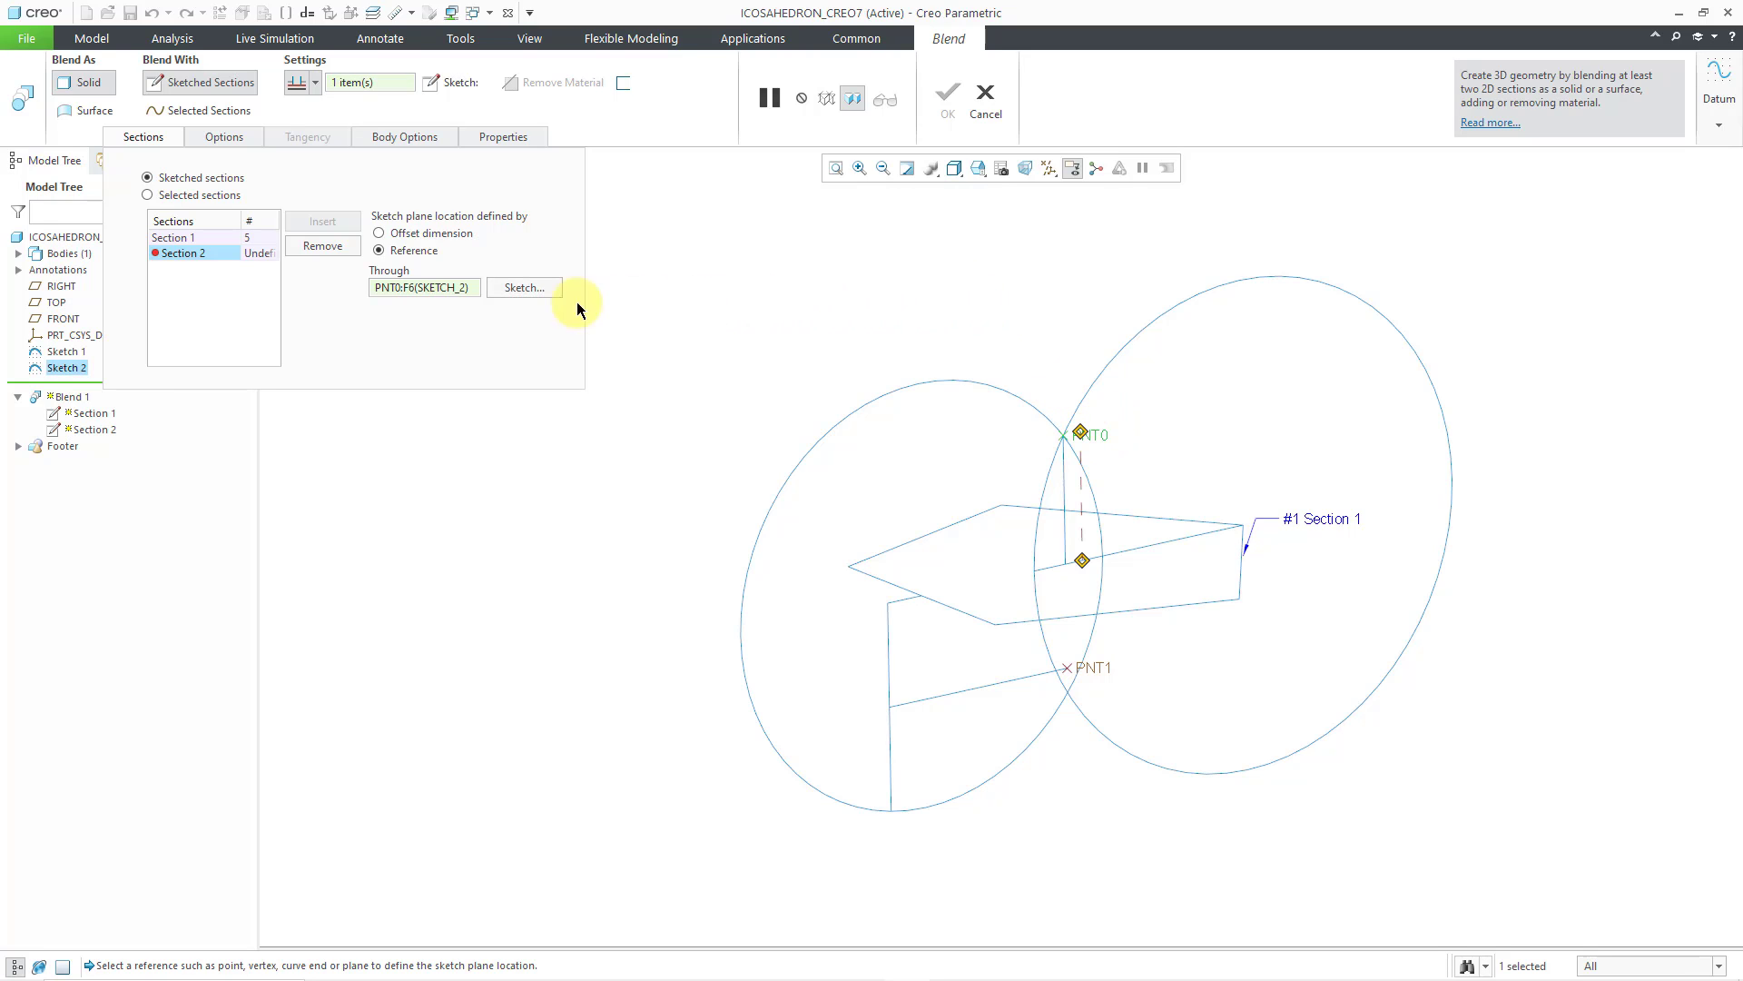
pyautogui.click(517, 288)
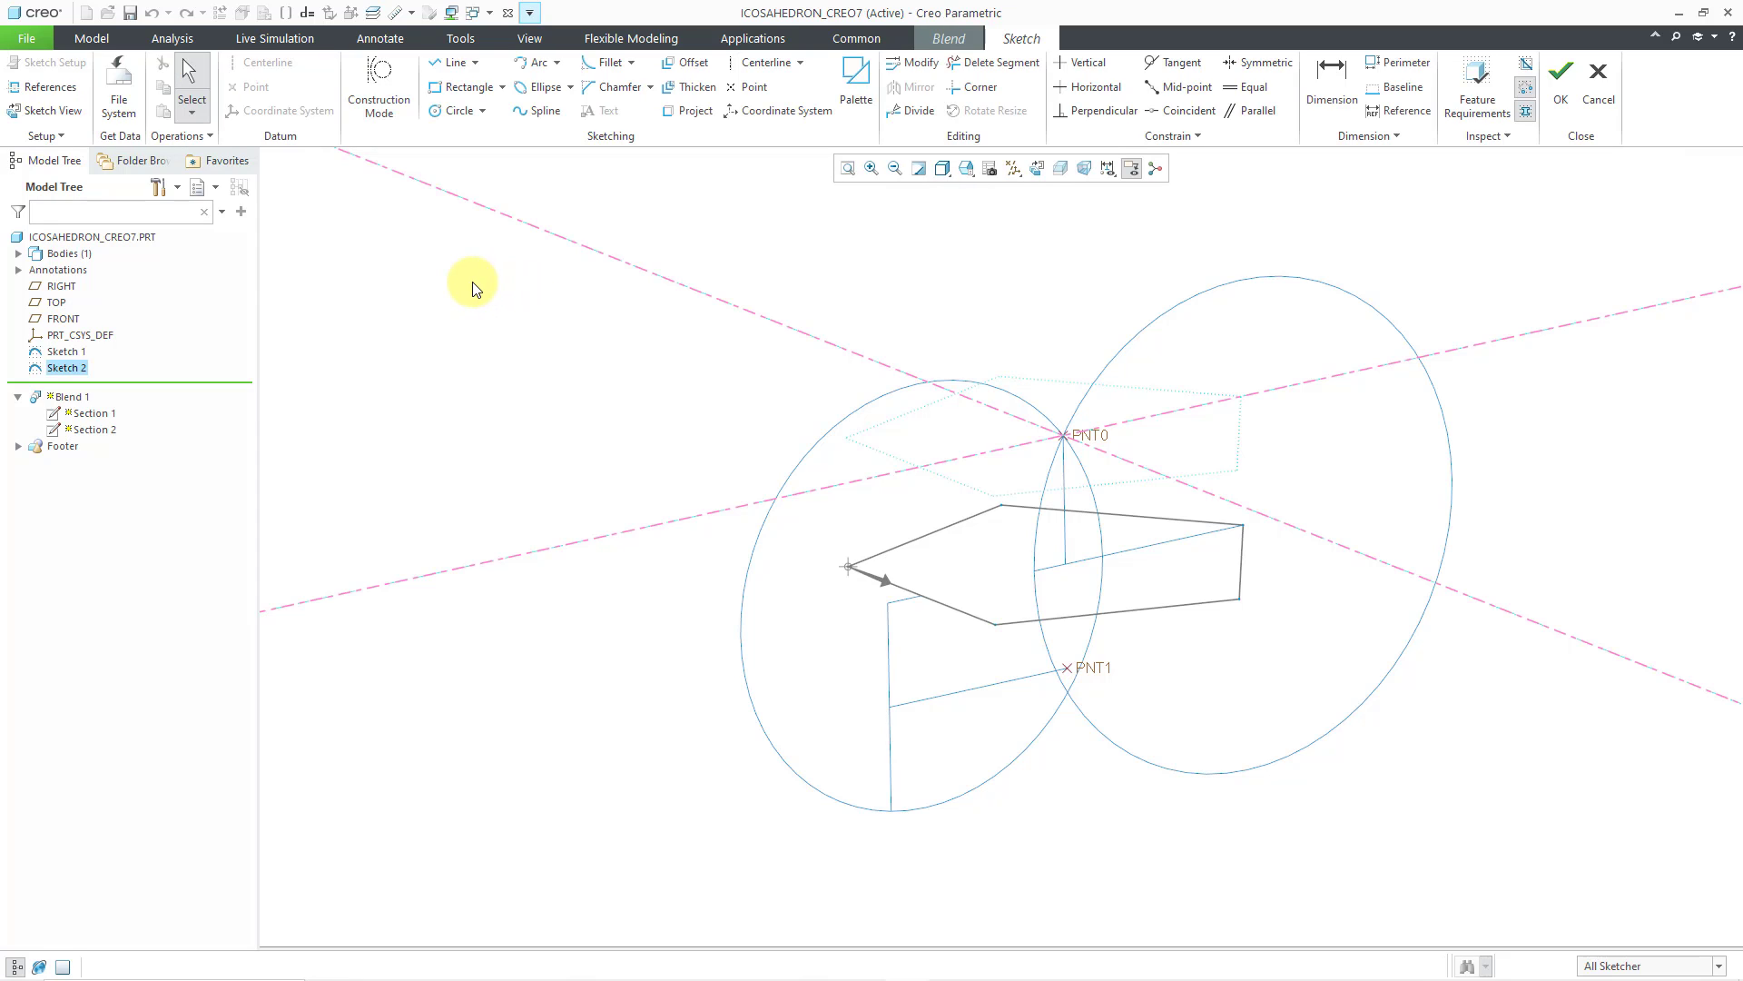
# Place a single sketch point at PNT0 as the blend's second section and finish the sketch
pyautogui.click(759, 88)
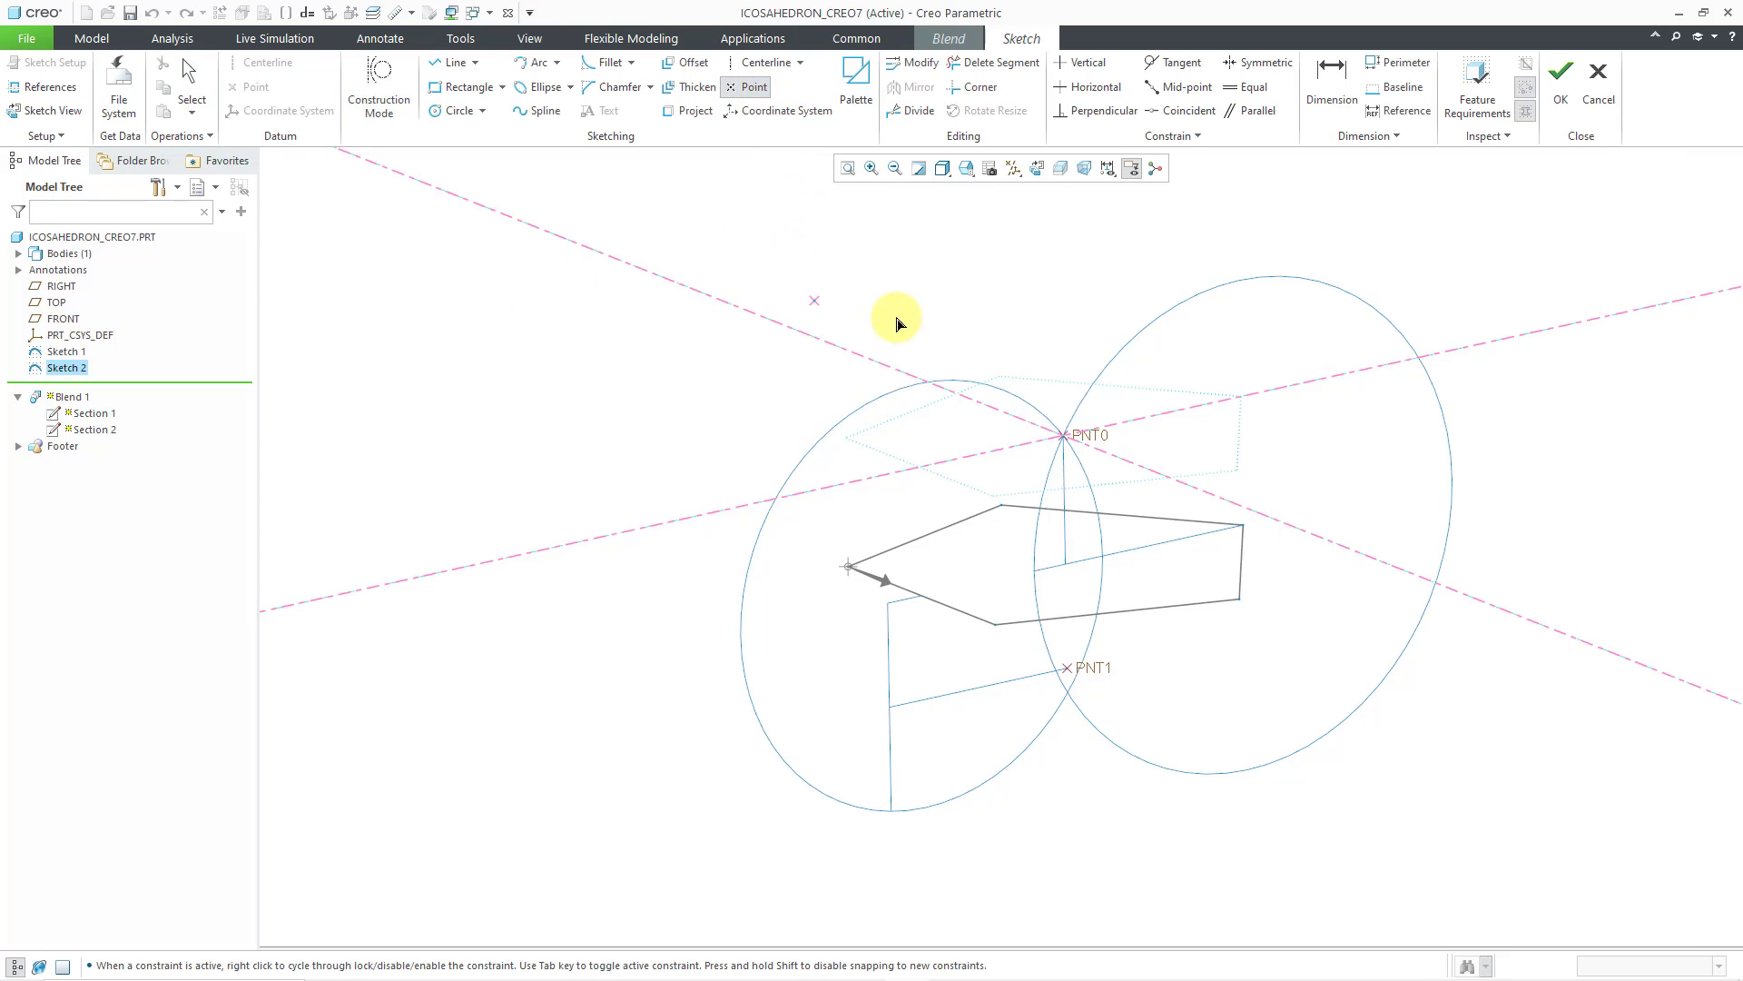
pyautogui.middleClick(1094, 272)
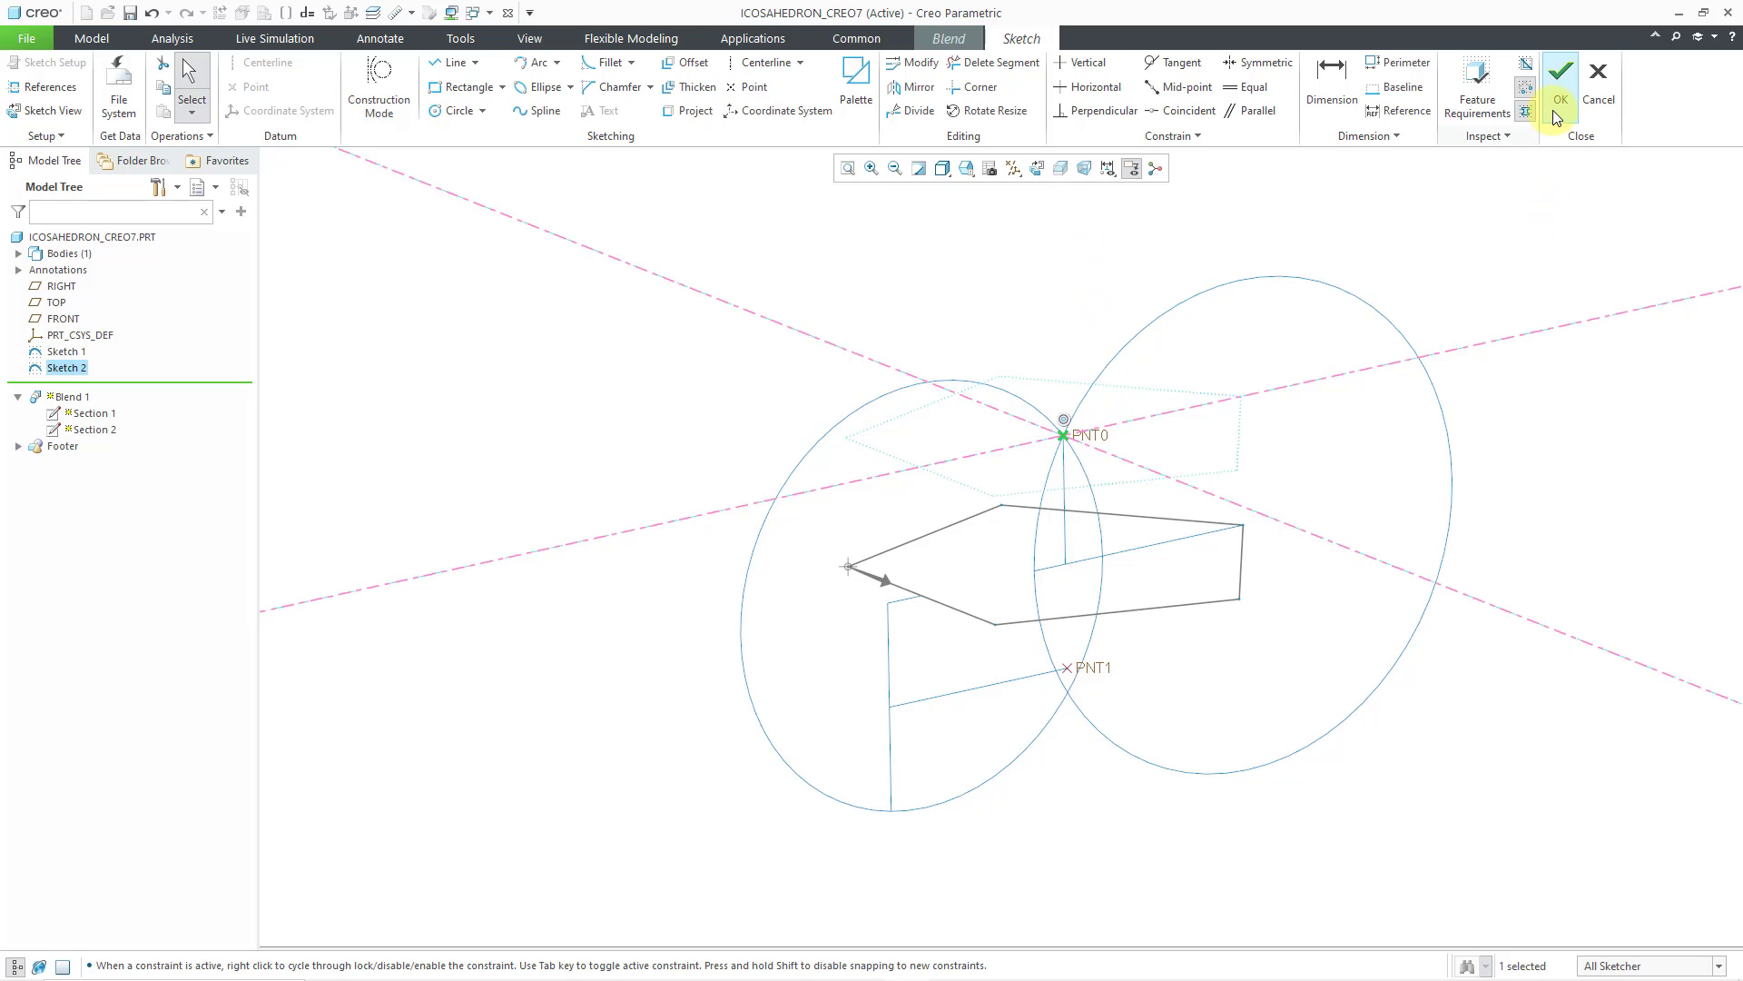
pyautogui.click(1498, 141)
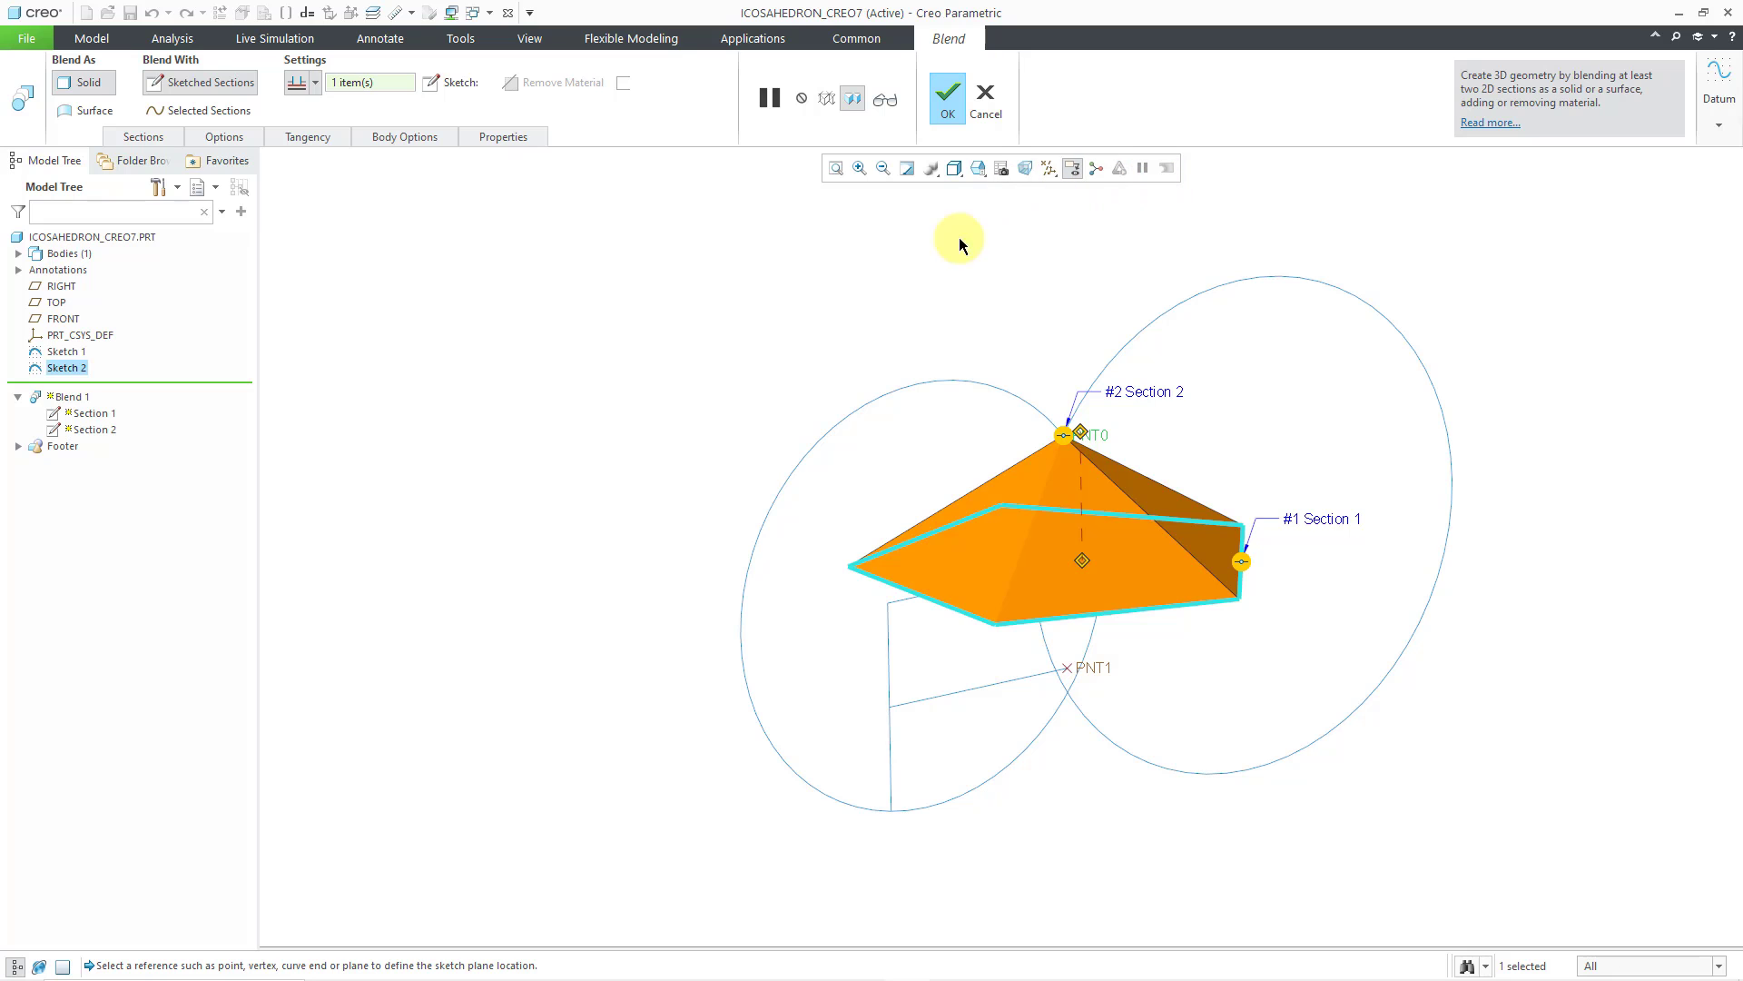
# Review the blend's section definitions and complete the solid pyramid from the pentagon to PNT0
pyautogui.moveTo(1007, 290); pyautogui.dragTo(955, 287, button='middle')
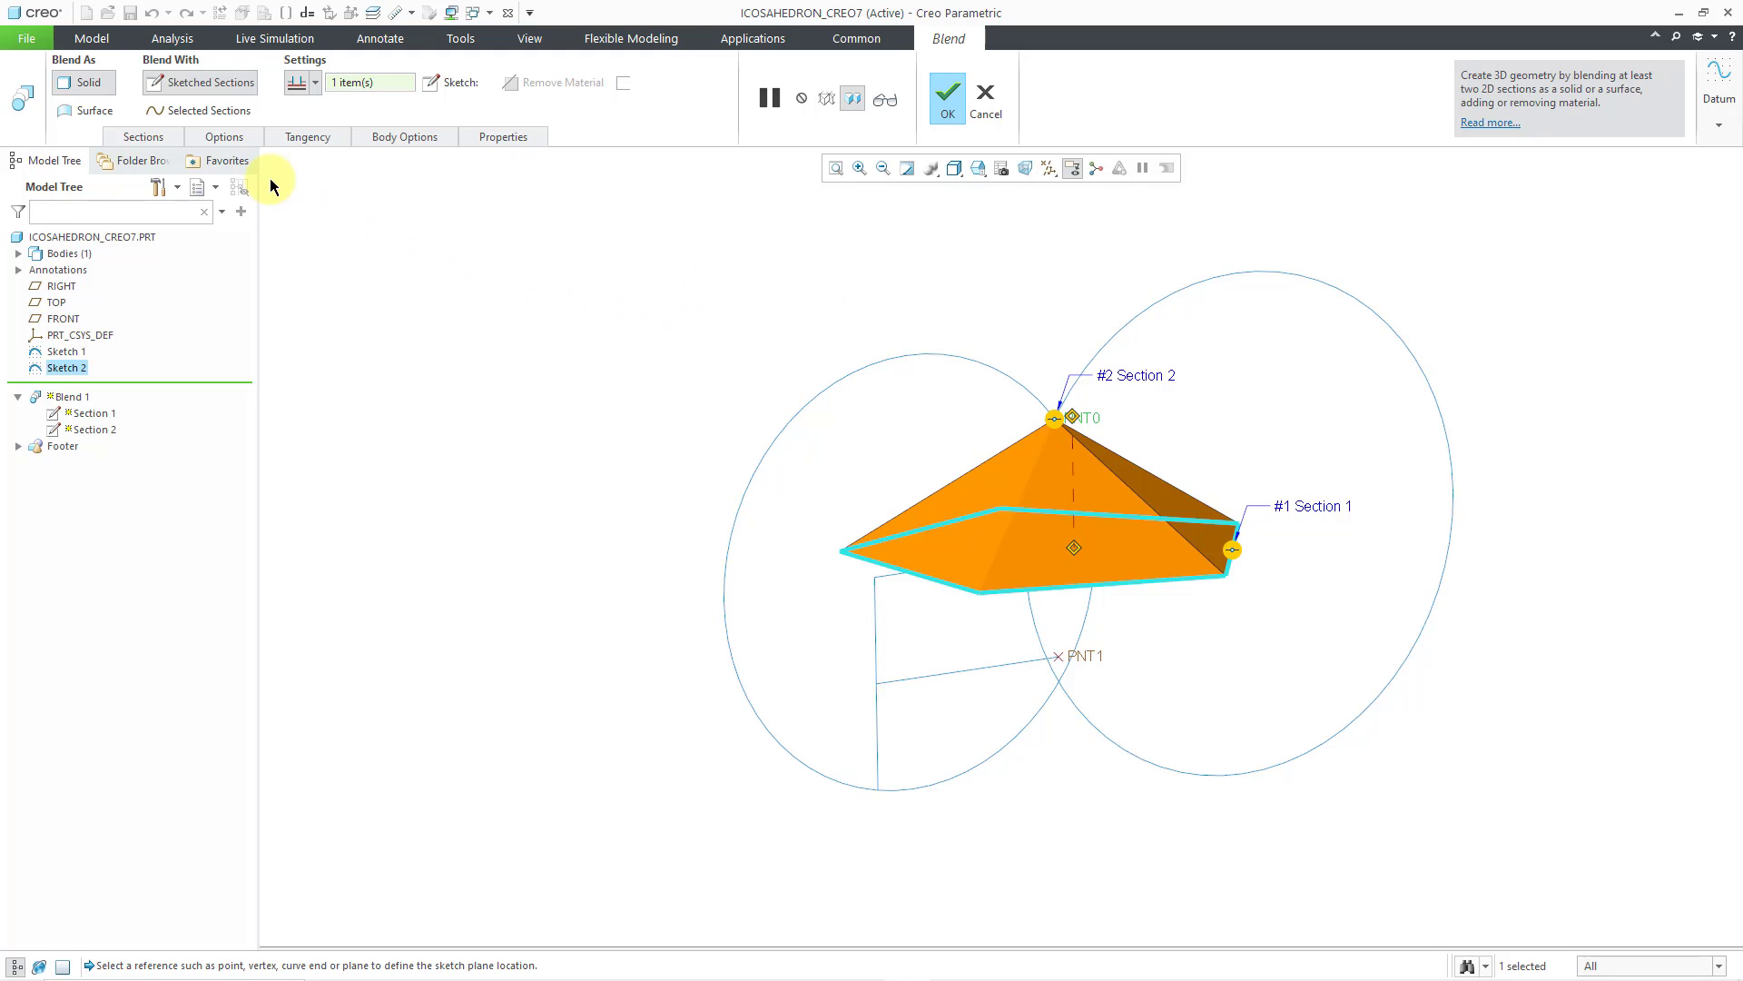
pyautogui.click(146, 137)
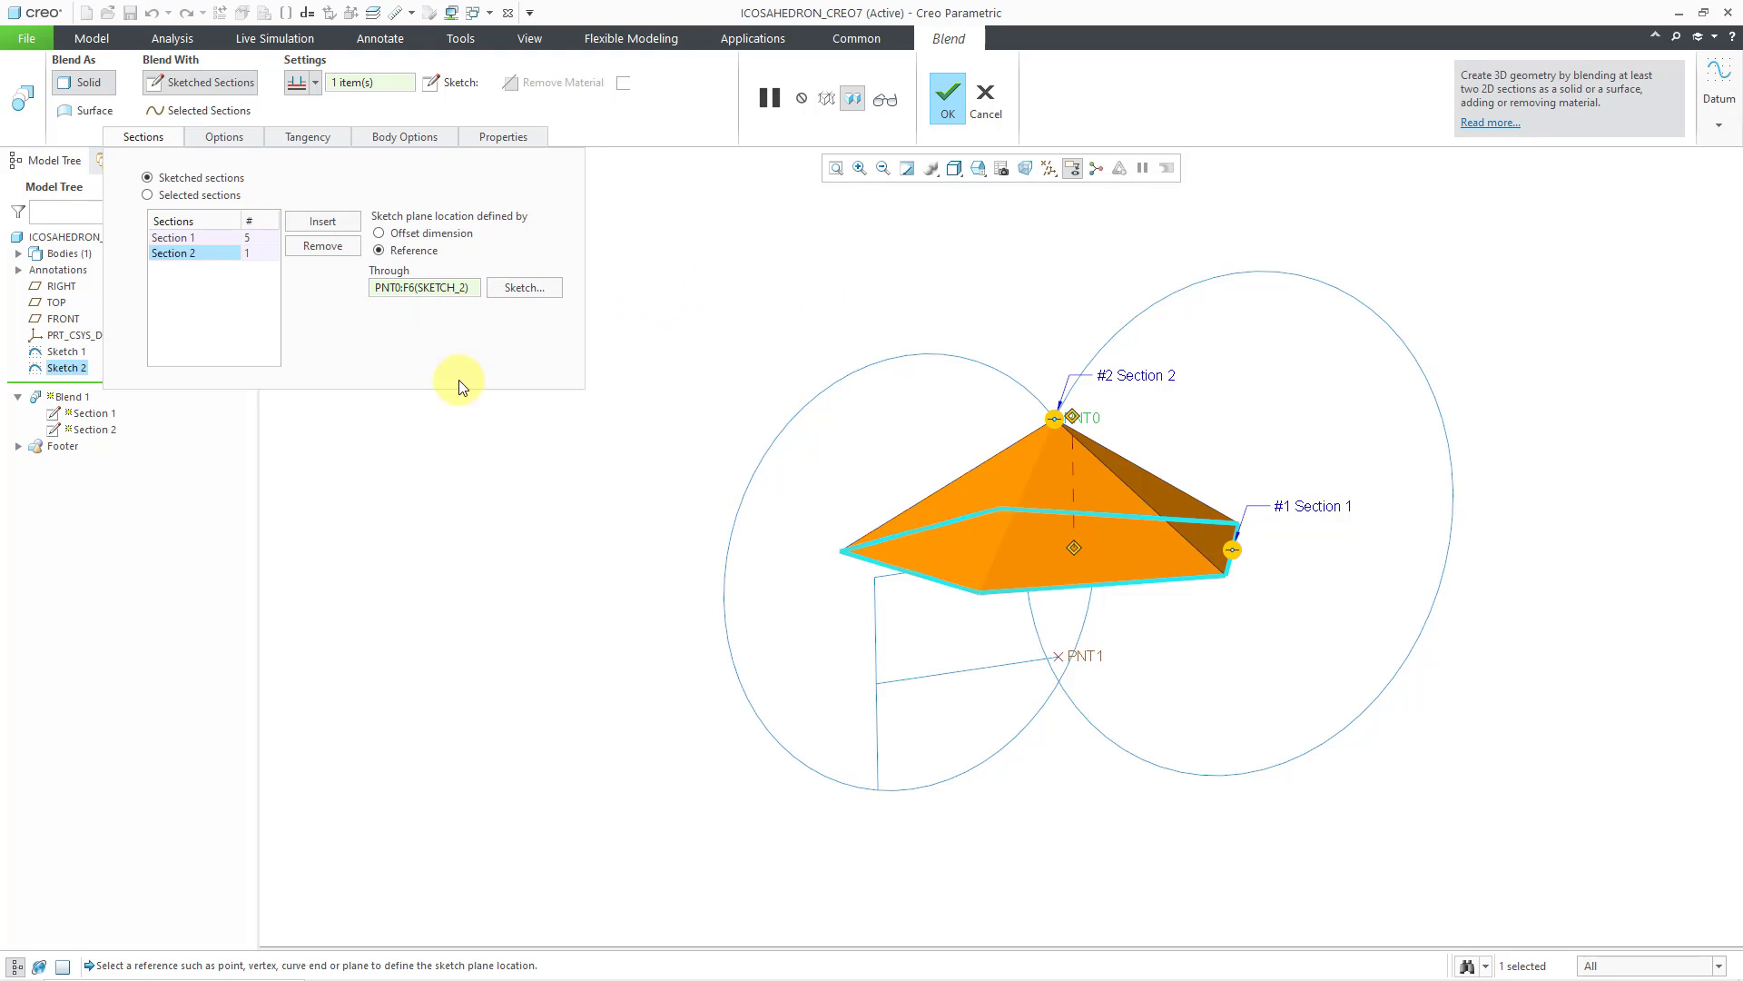
pyautogui.click(947, 95)
pyautogui.click(584, 275)
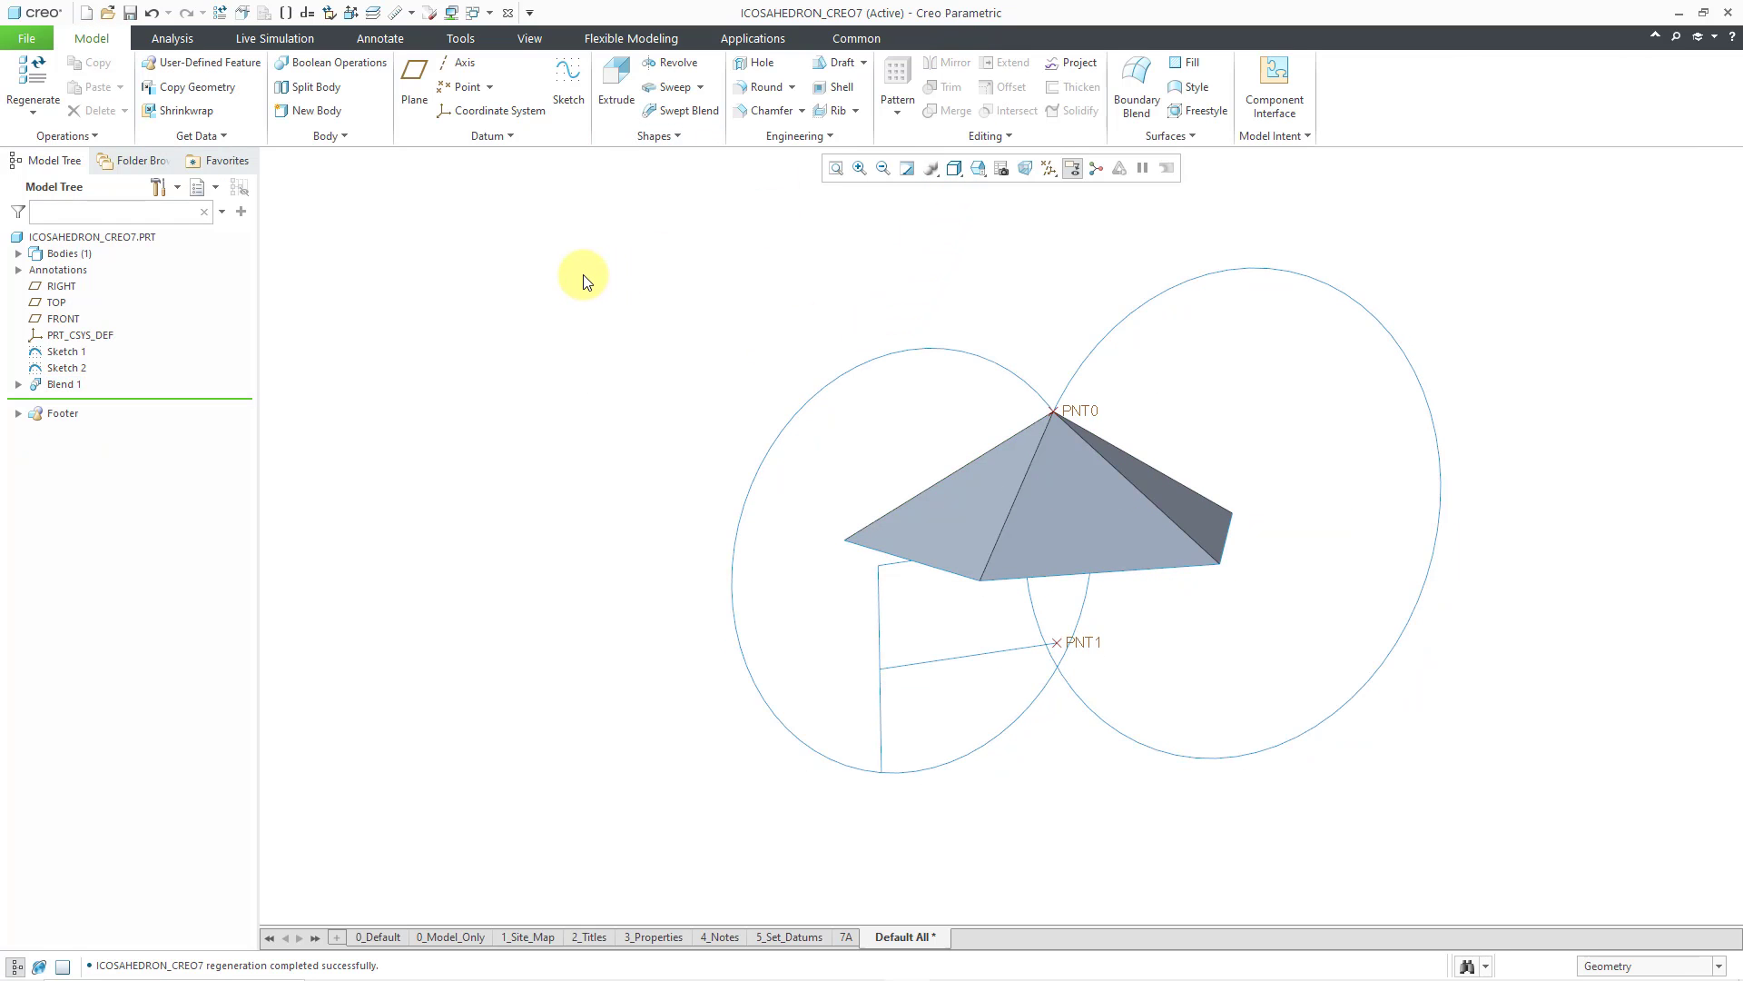
# Start a second solid blend and open its first section's sketch on the pyramid's pentagonal underside, with RIGHT as the Top orientation reference
pyautogui.moveTo(877, 411); pyautogui.dragTo(872, 359, button='middle')
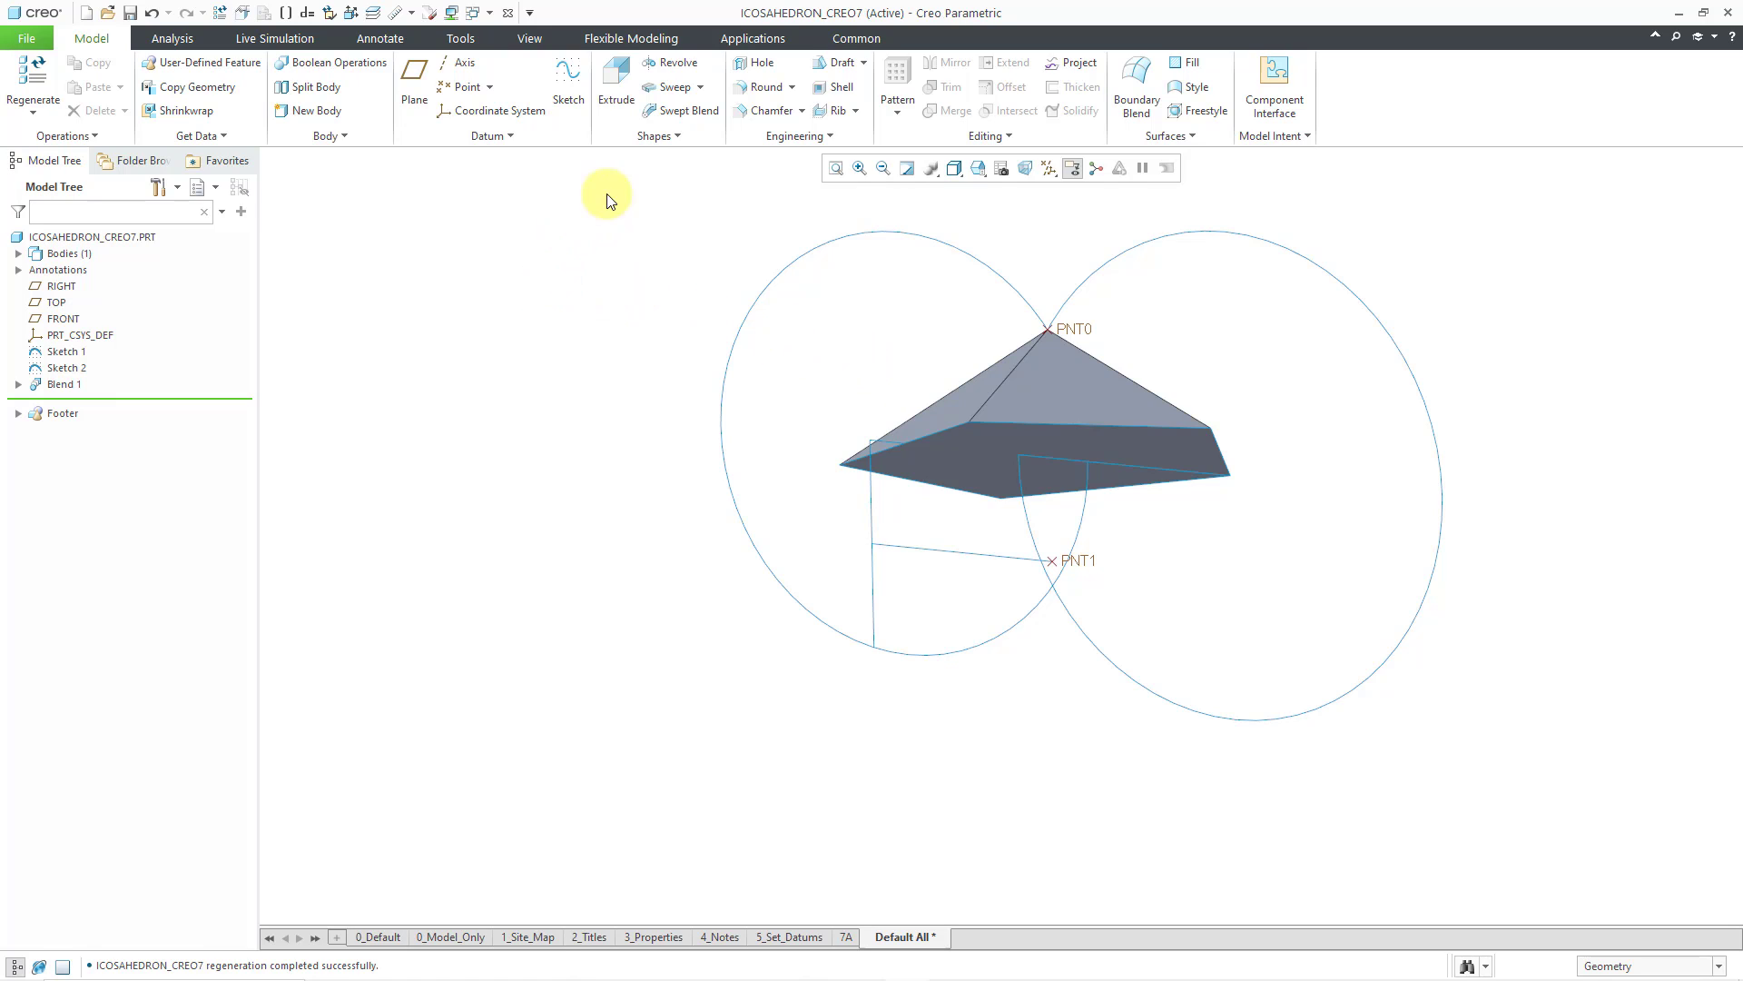
pyautogui.click(653, 139)
pyautogui.click(647, 161)
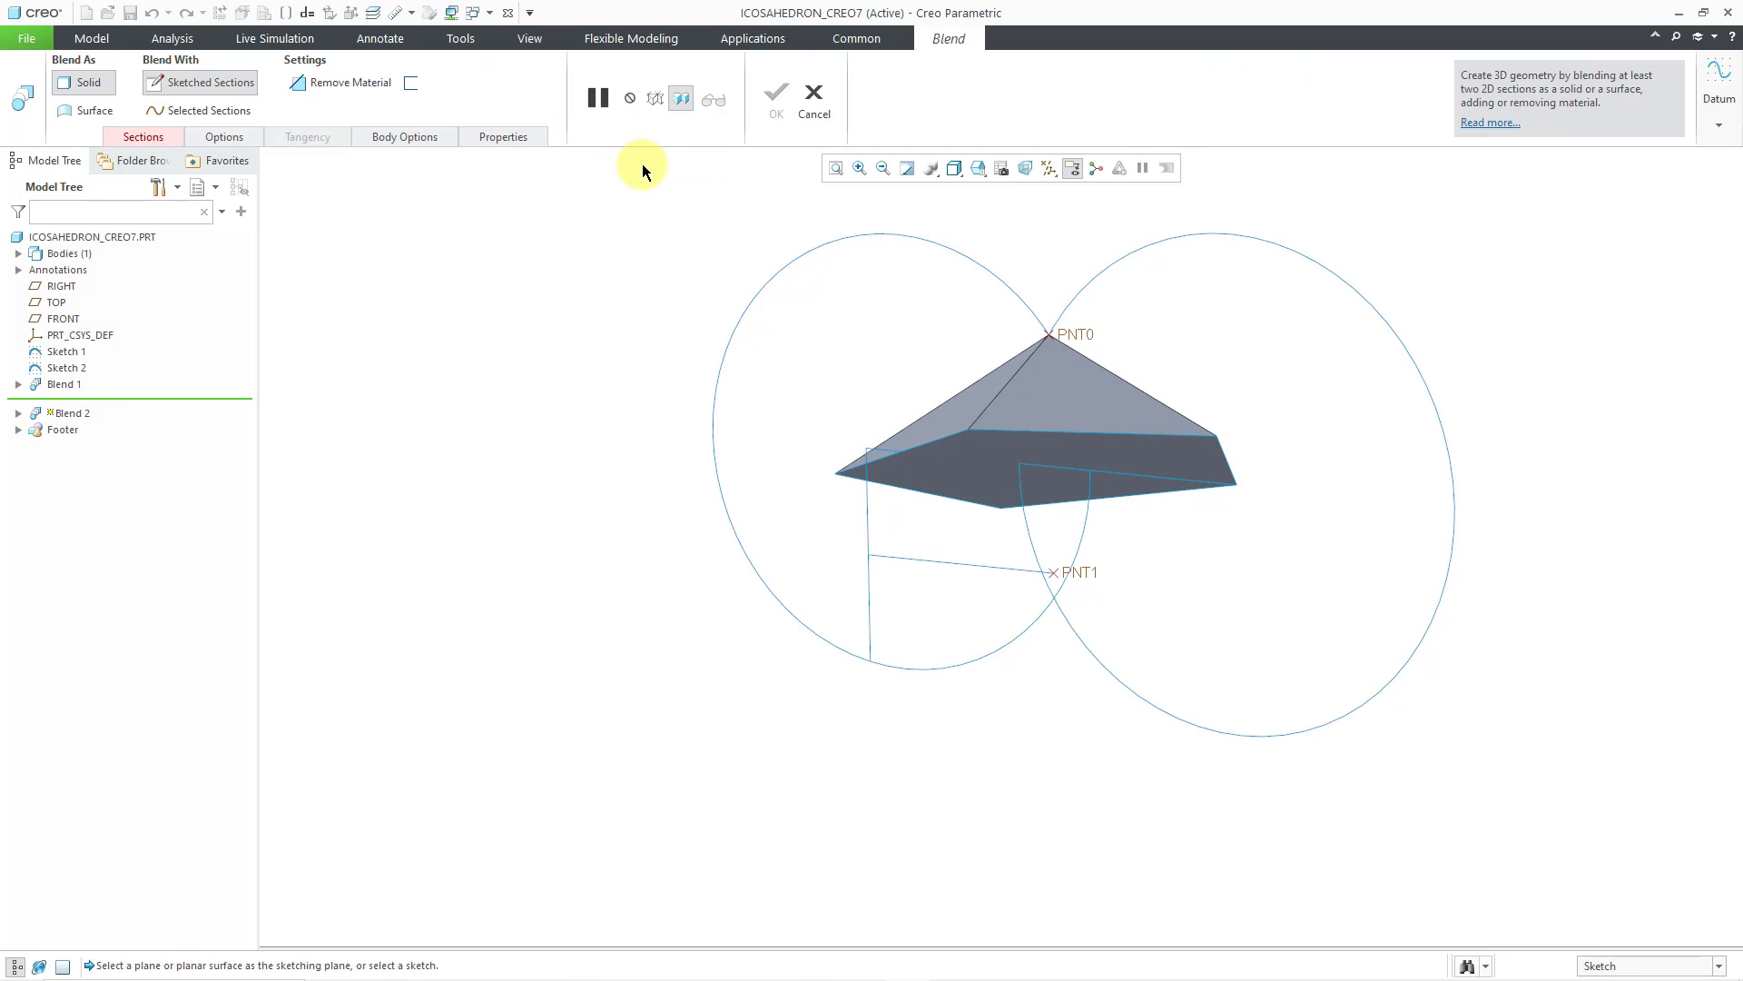
pyautogui.click(138, 139)
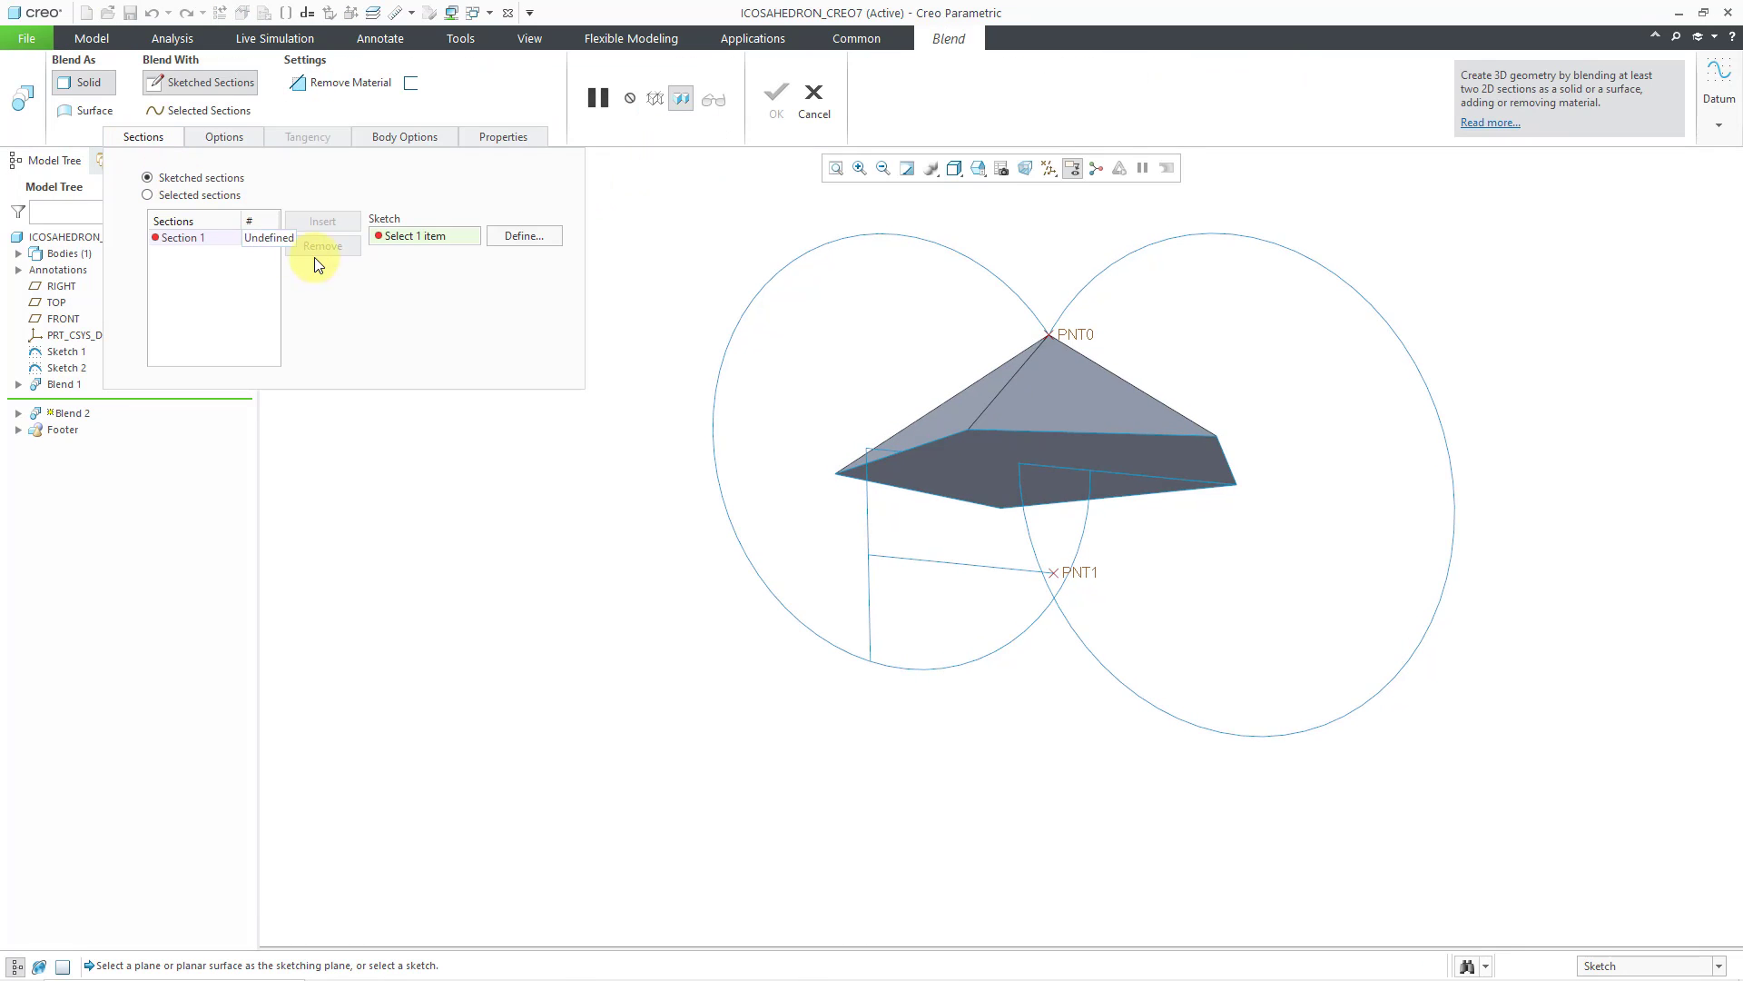
pyautogui.click(514, 236)
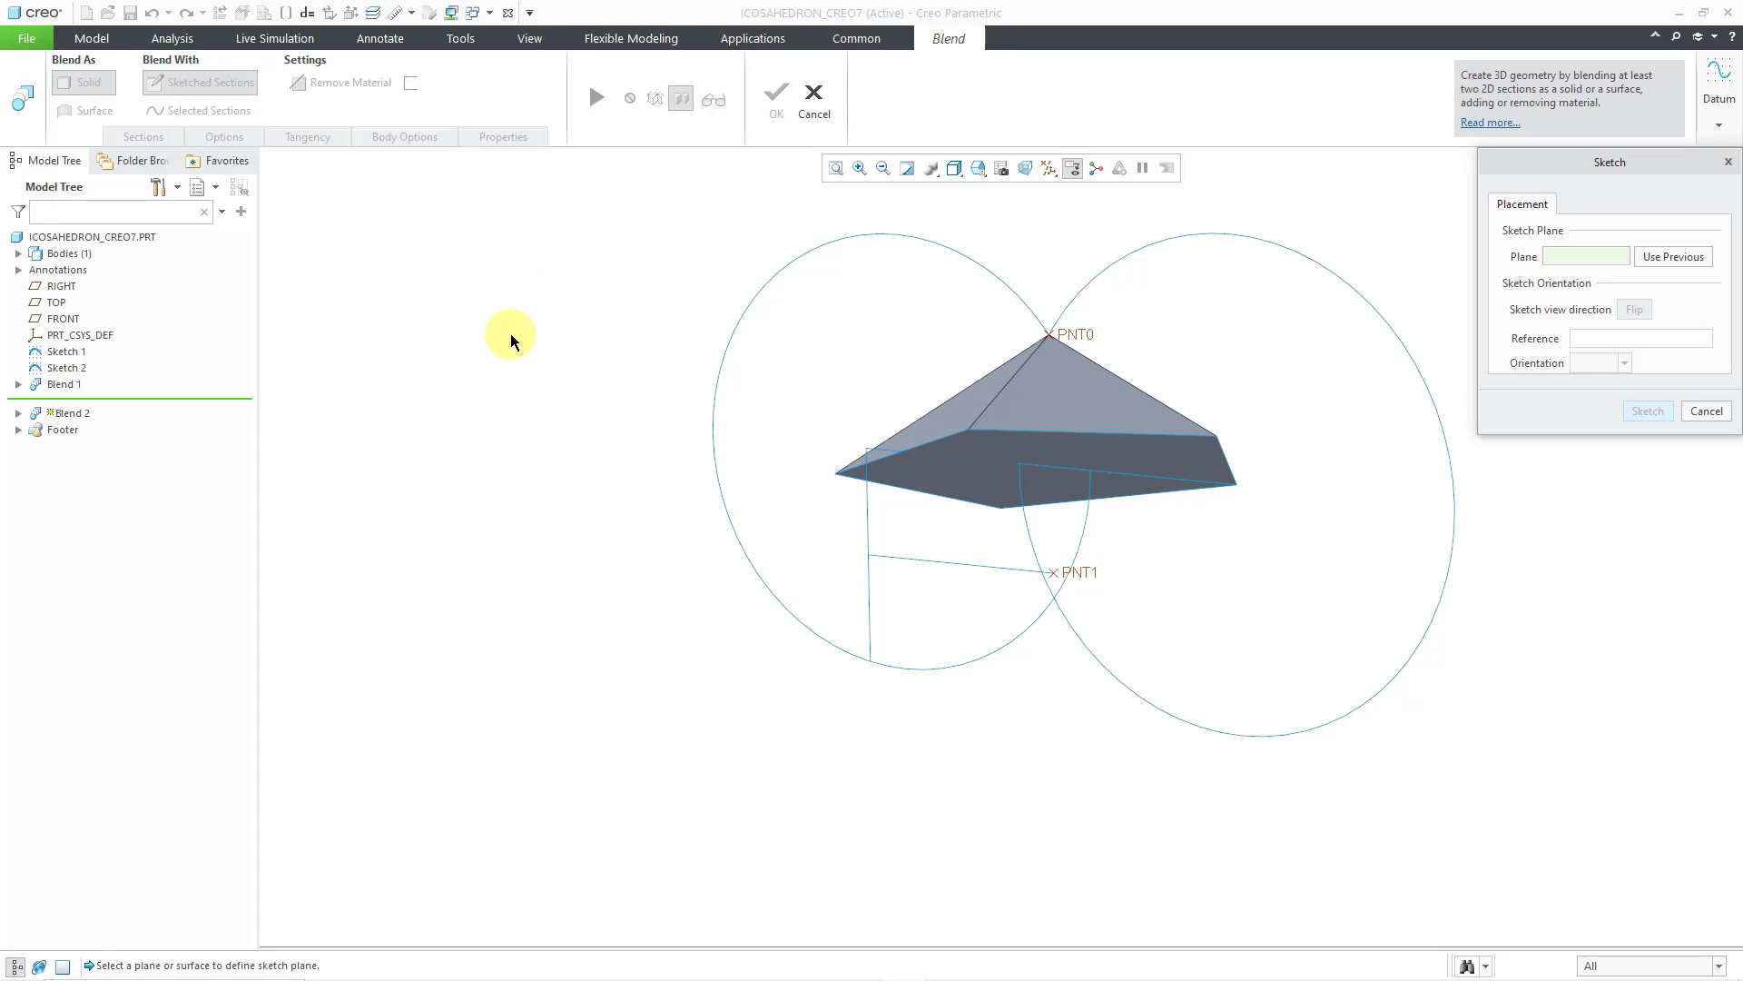
pyautogui.click(1129, 460)
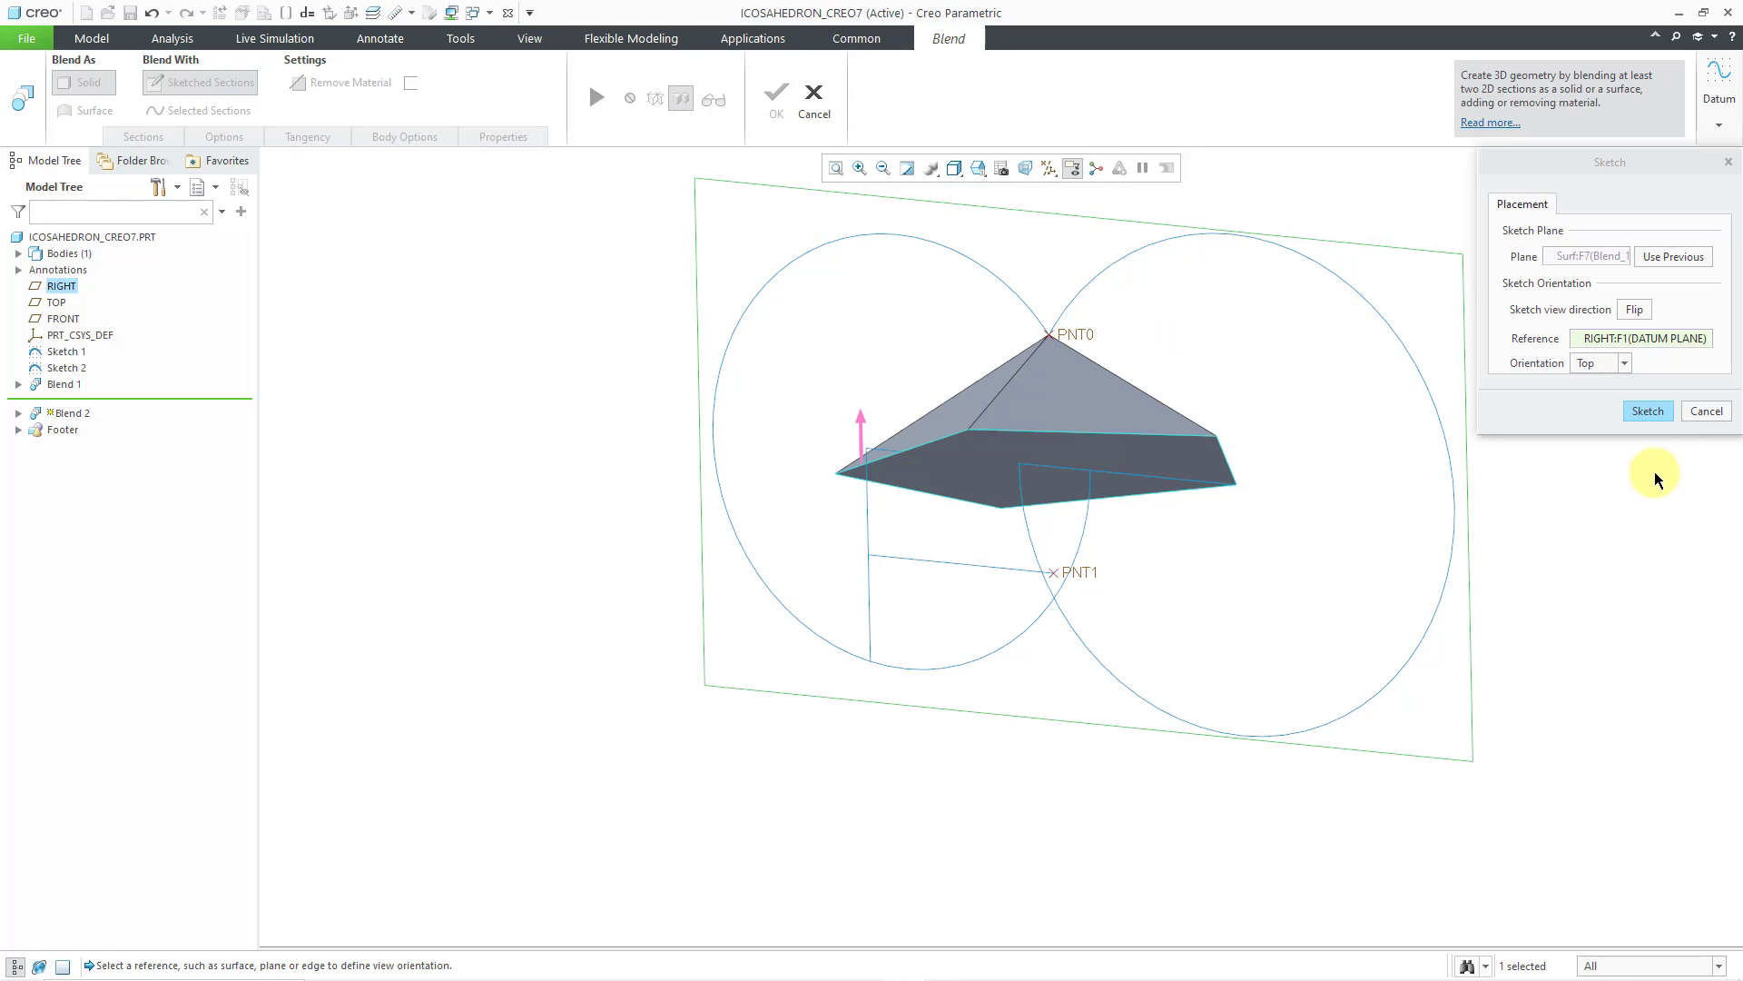
pyautogui.click(1648, 411)
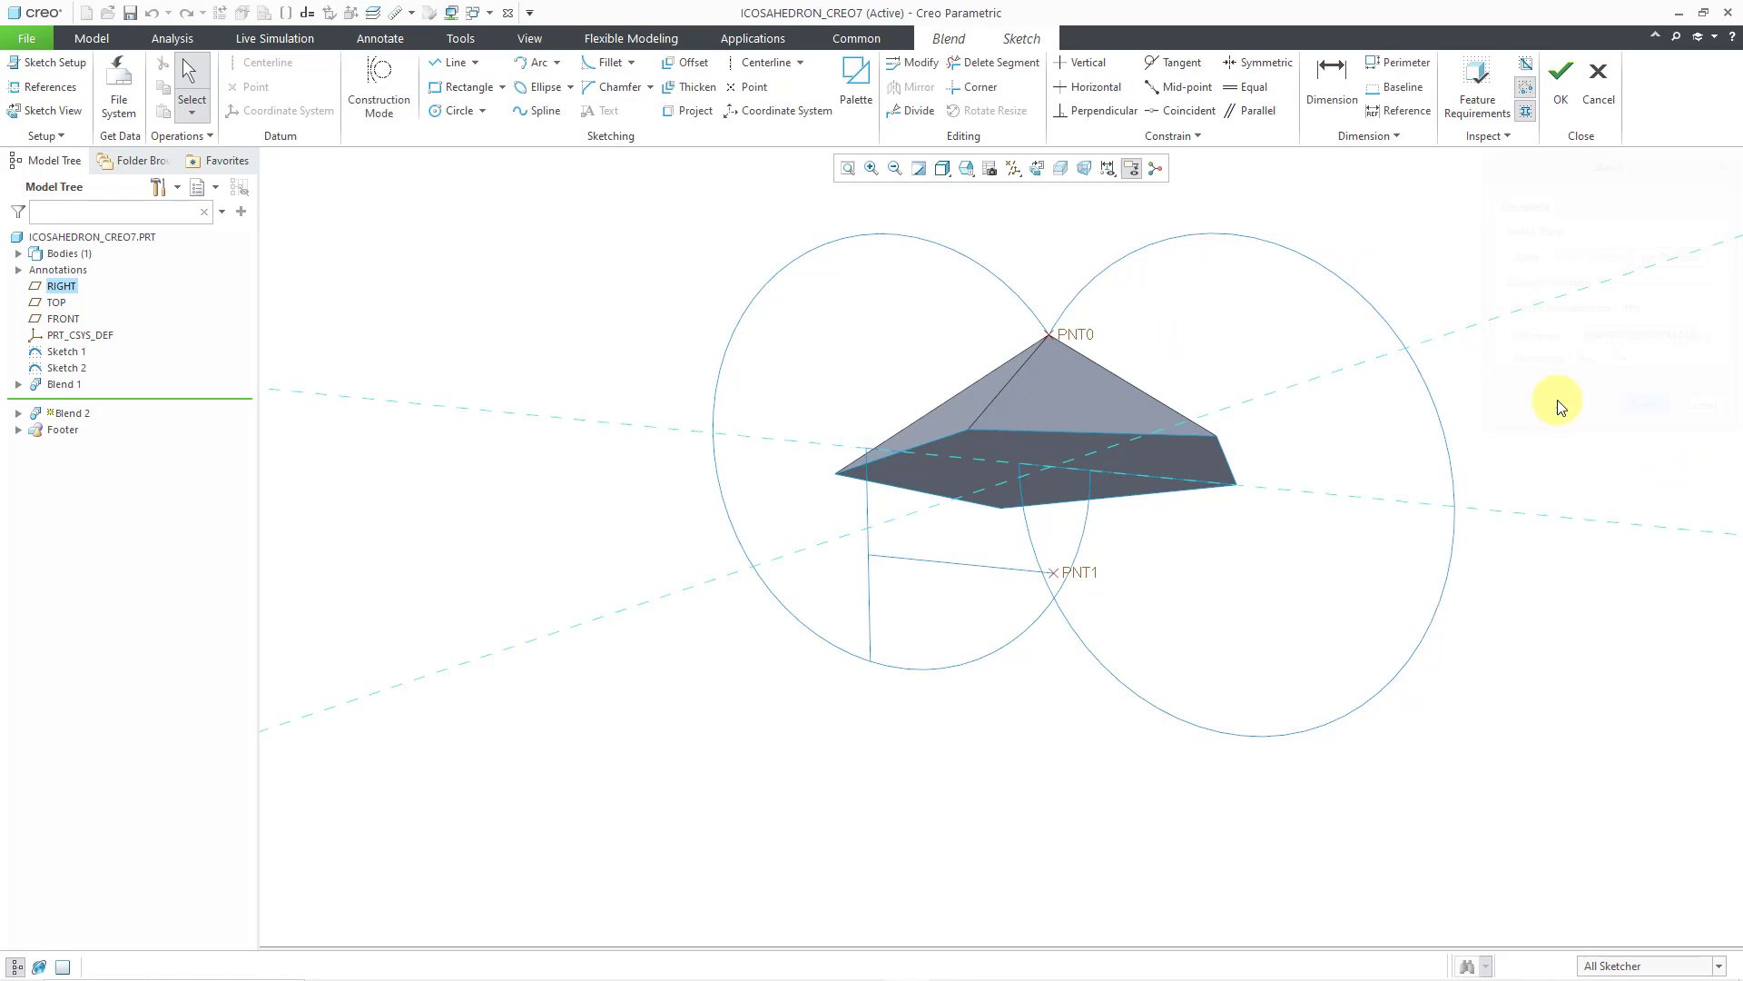
# Project the five edges of the pyramid's pentagonal underside as the second blend's first section and finish the sketch
pyautogui.moveTo(1086, 434)
pyautogui.mouseDown(button='middle')
pyautogui.moveTo(1050, 414)
pyautogui.moveTo(1072, 421)
pyautogui.moveTo(1064, 407)
pyautogui.mouseUp(button='middle')
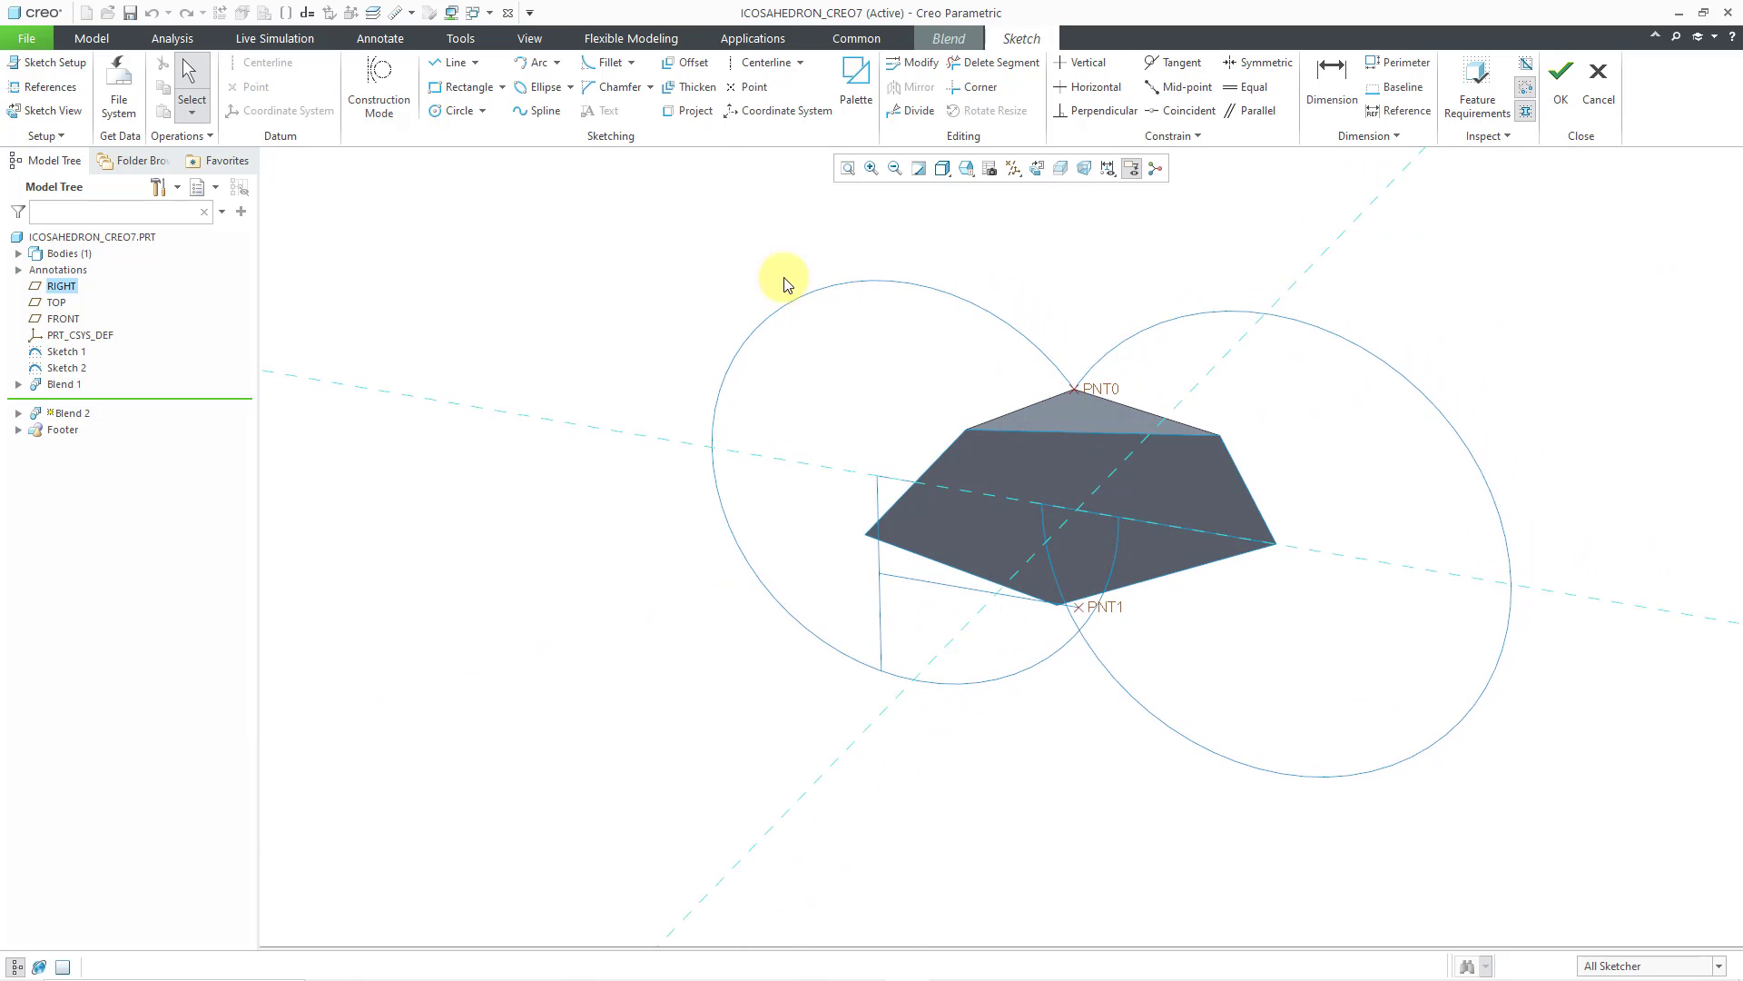
pyautogui.click(690, 110)
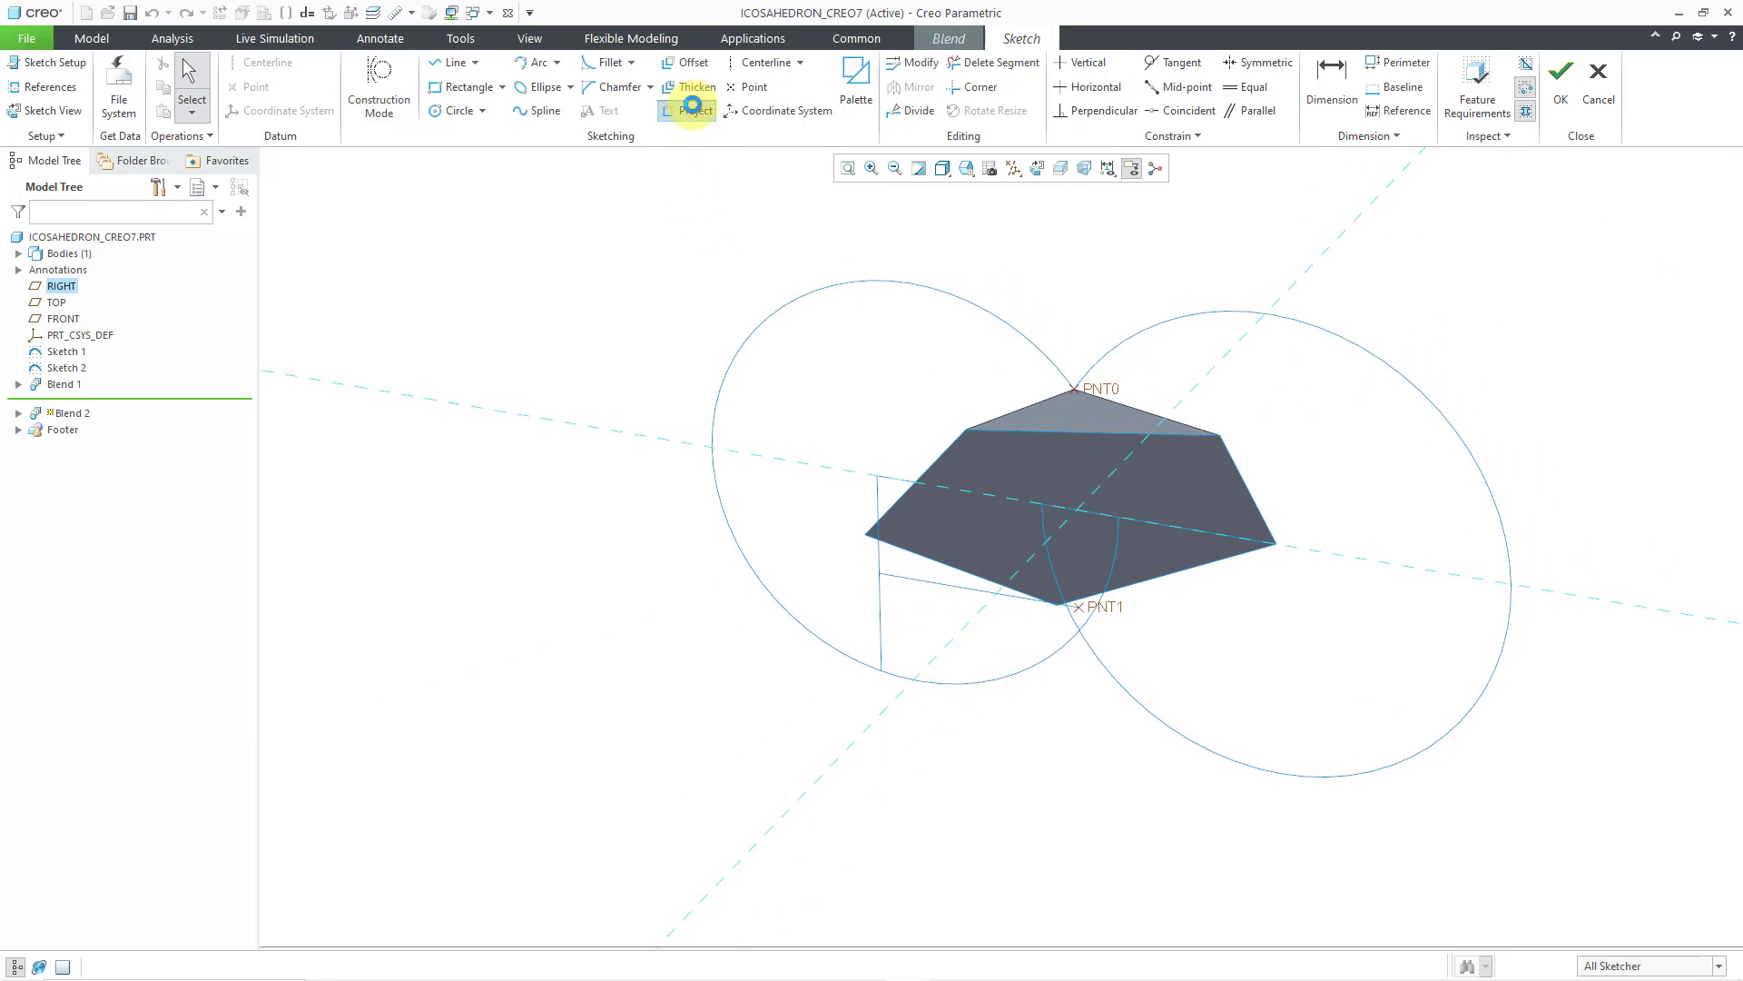
pyautogui.click(928, 468)
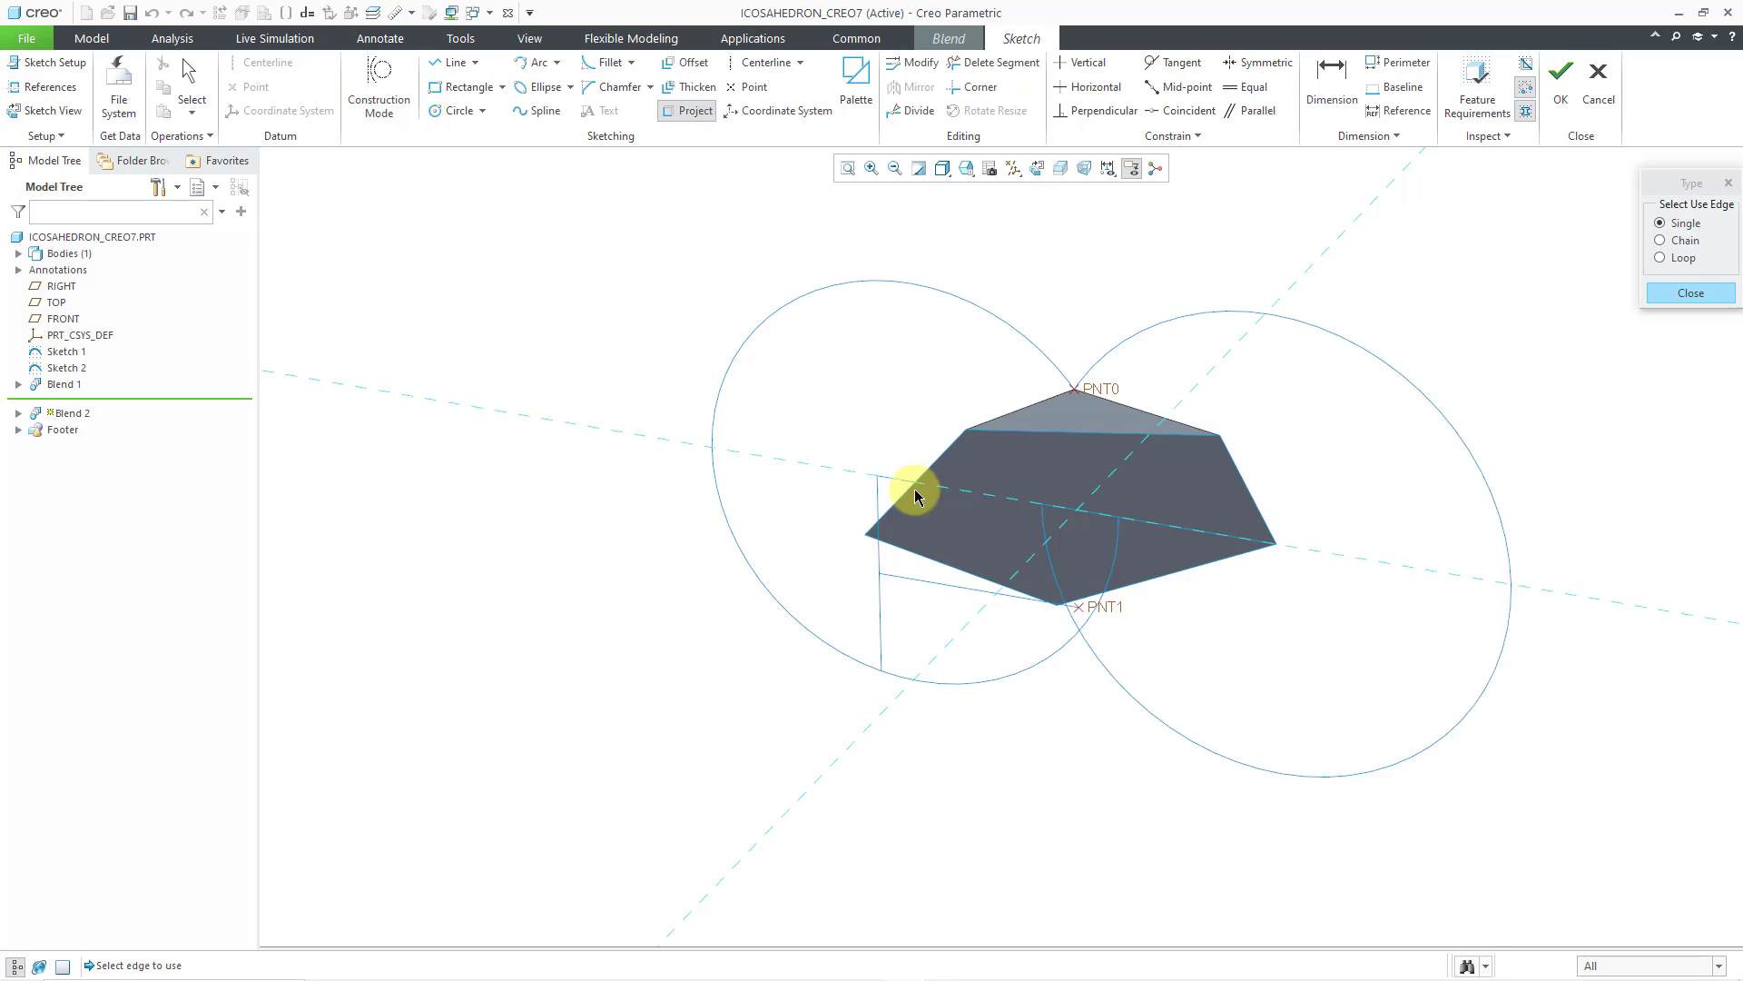
pyautogui.click(933, 562)
pyautogui.click(1188, 572)
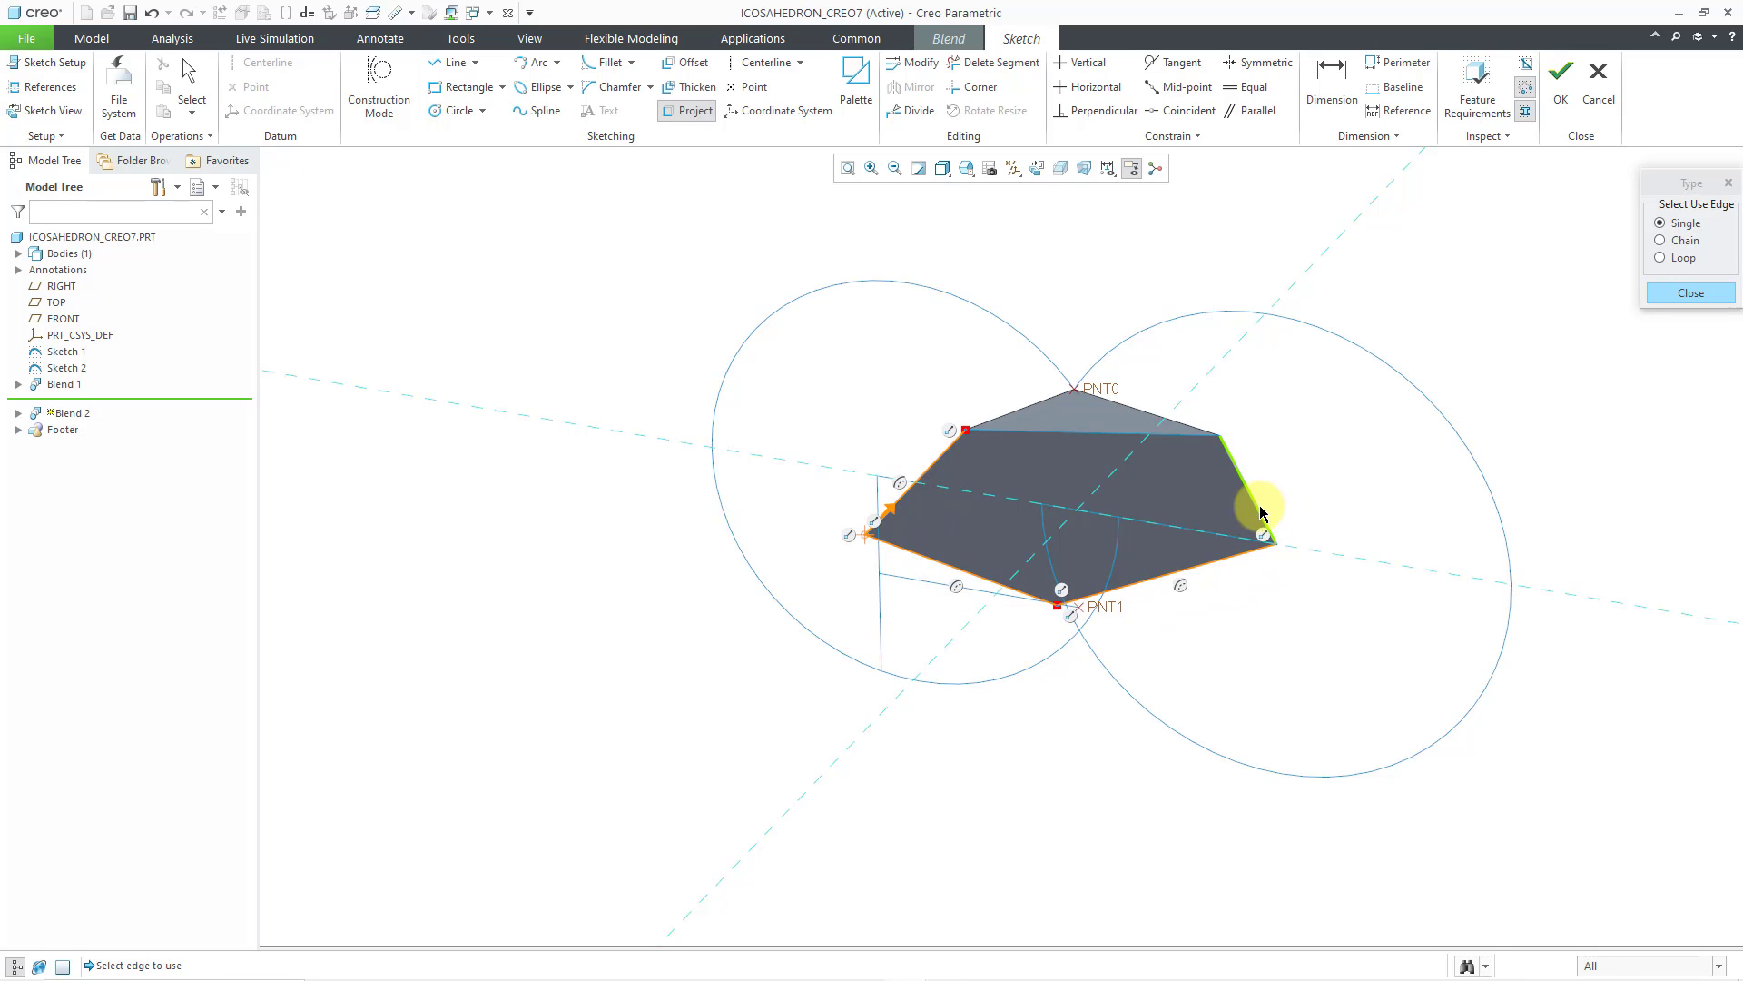
pyautogui.click(1261, 513)
pyautogui.click(1171, 435)
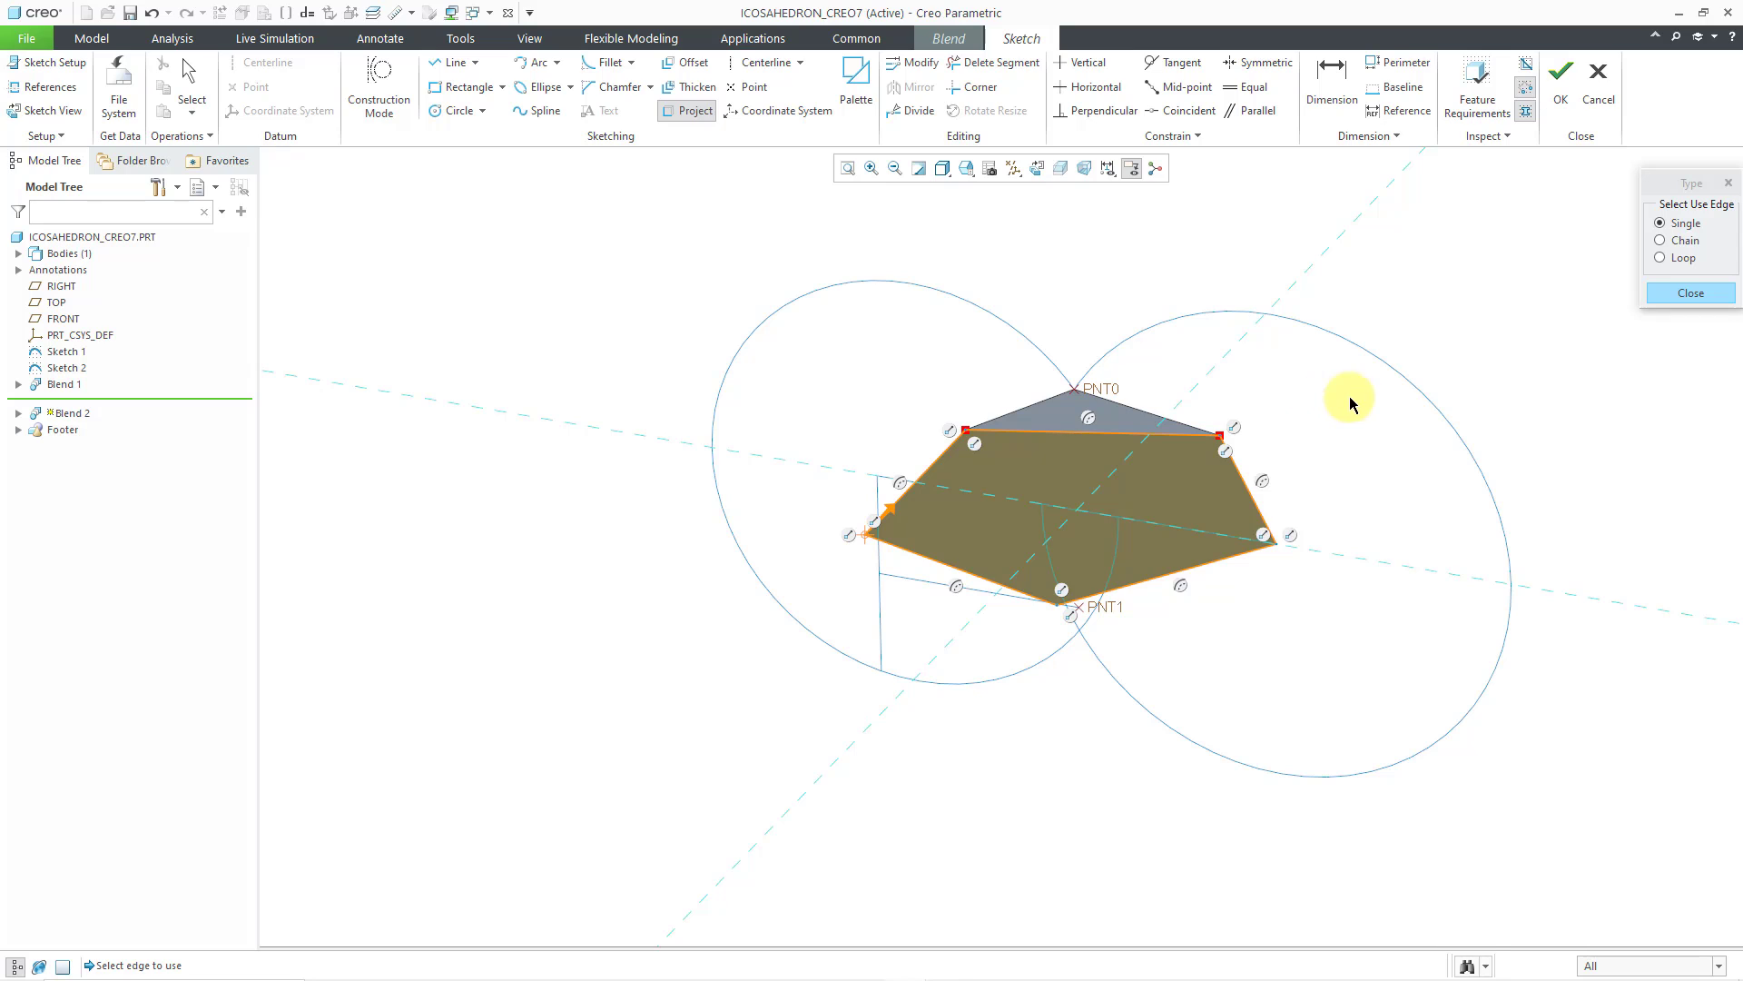
pyautogui.click(1561, 91)
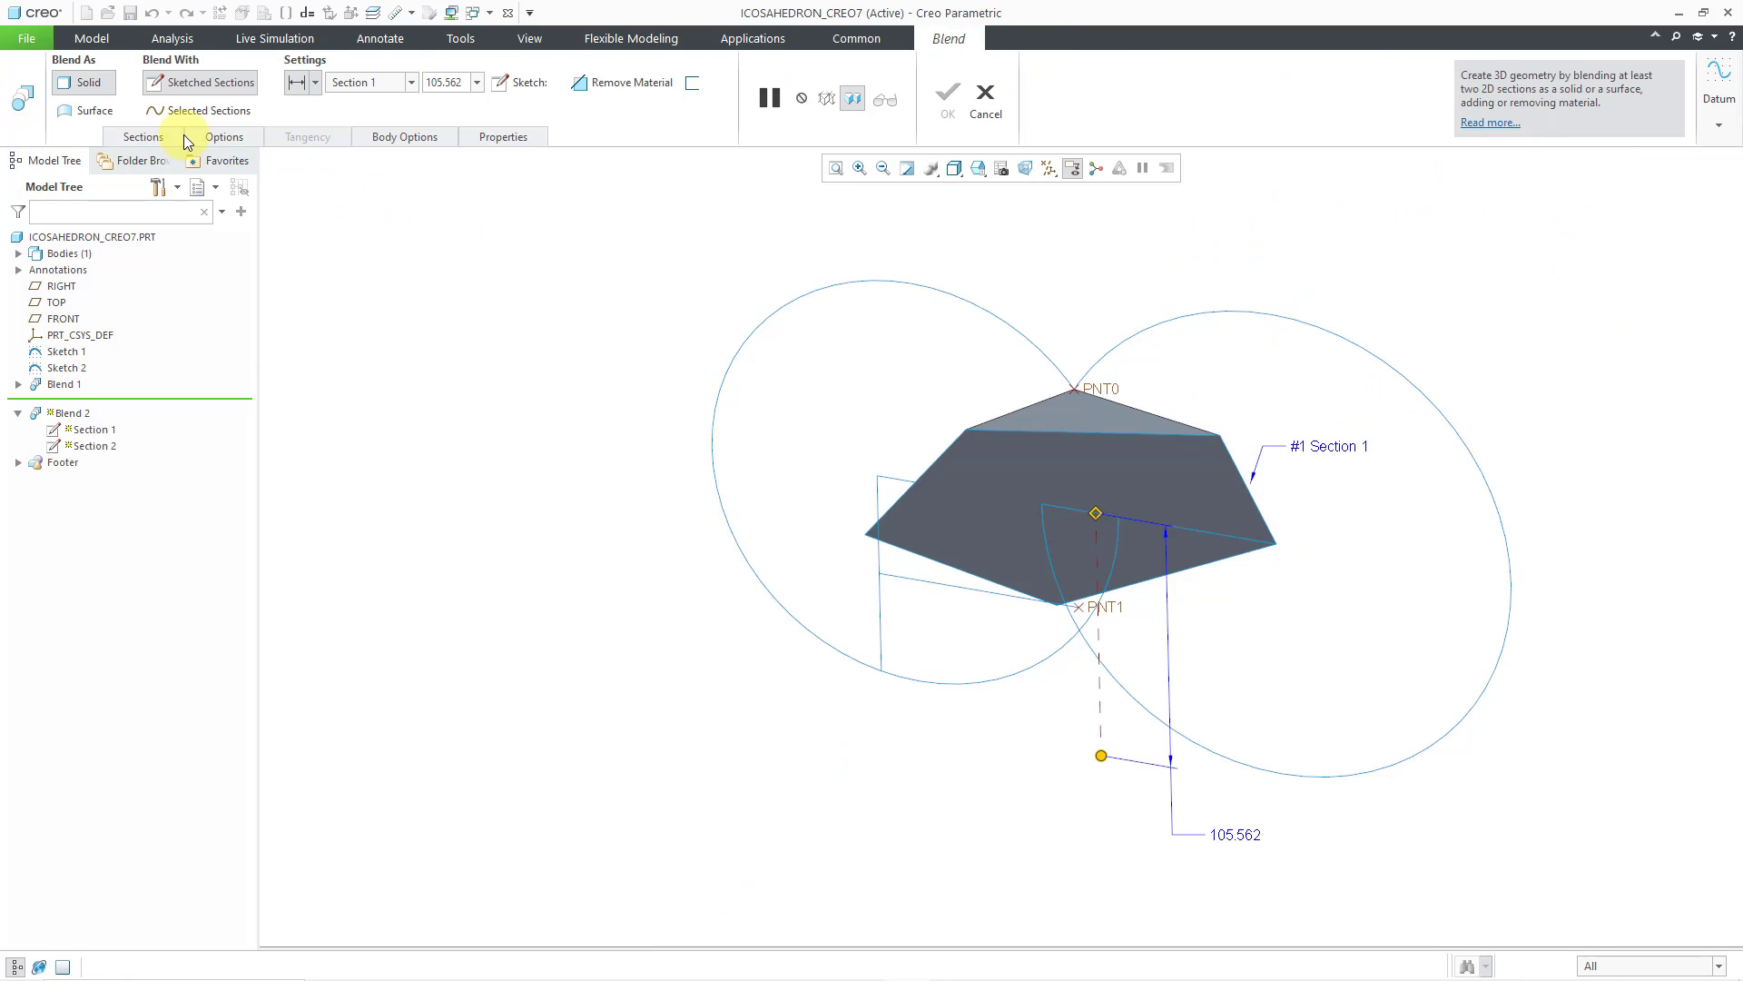
# Locate Section 2 of the second blend by reference through datum point PNT1 and open its sketch
pyautogui.click(160, 136)
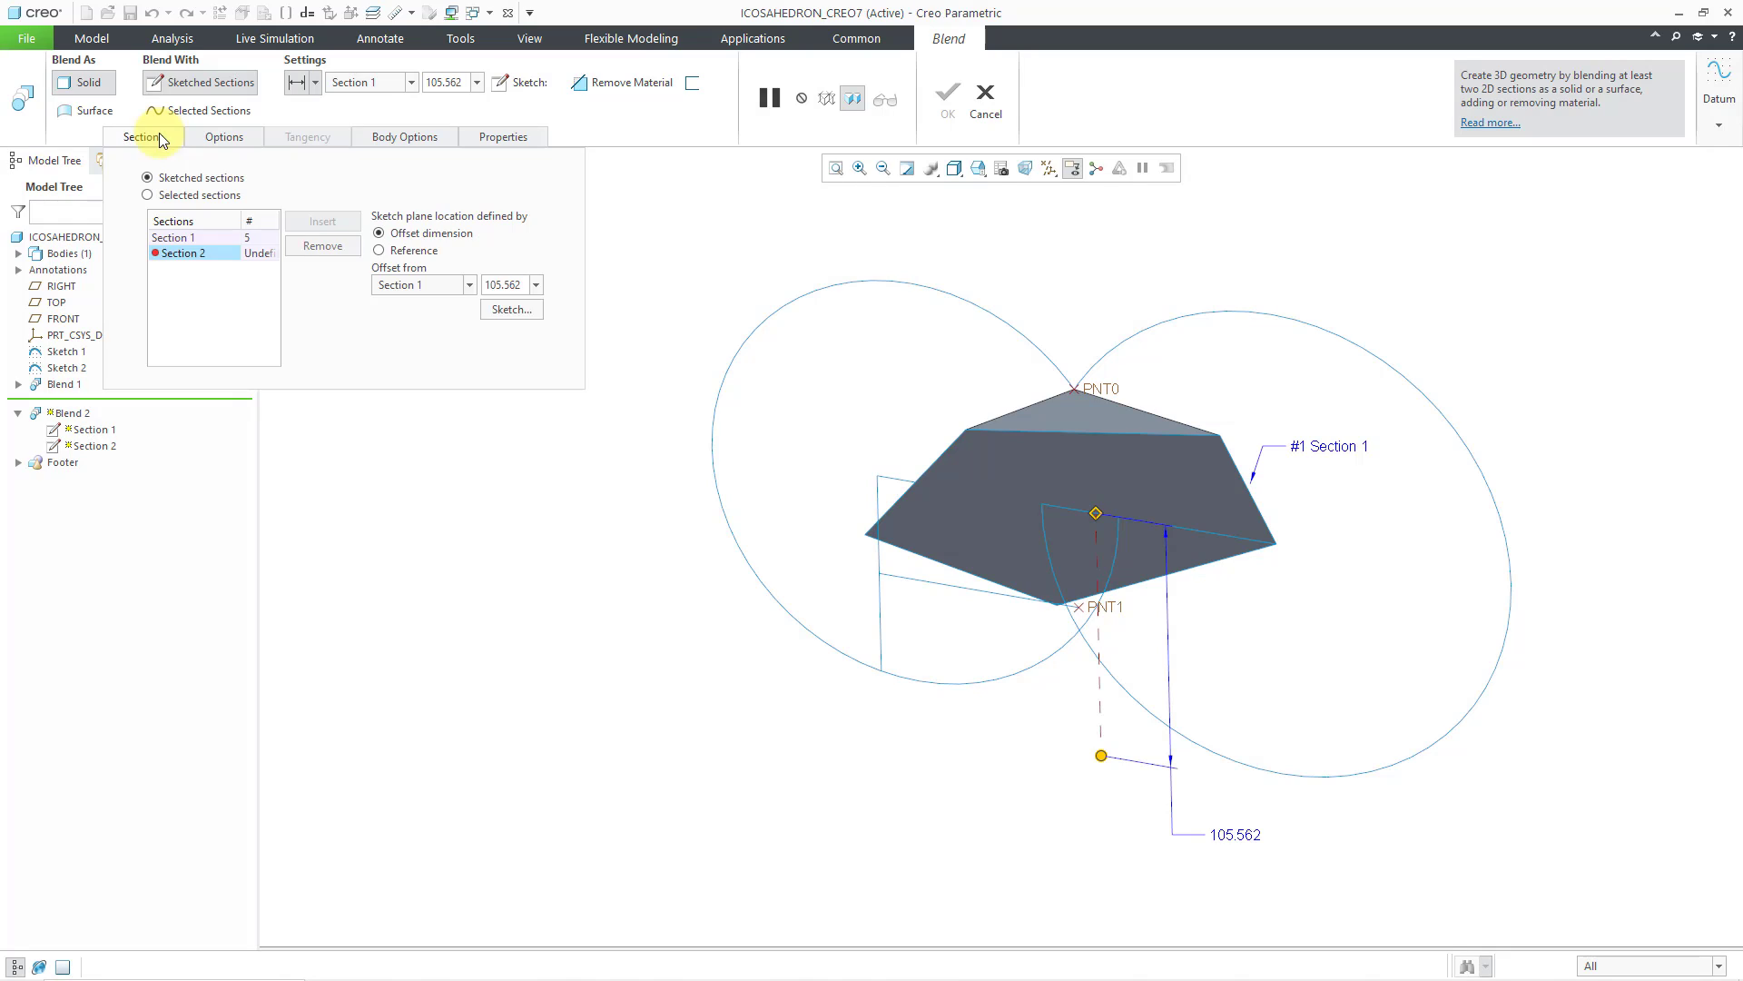
pyautogui.click(378, 250)
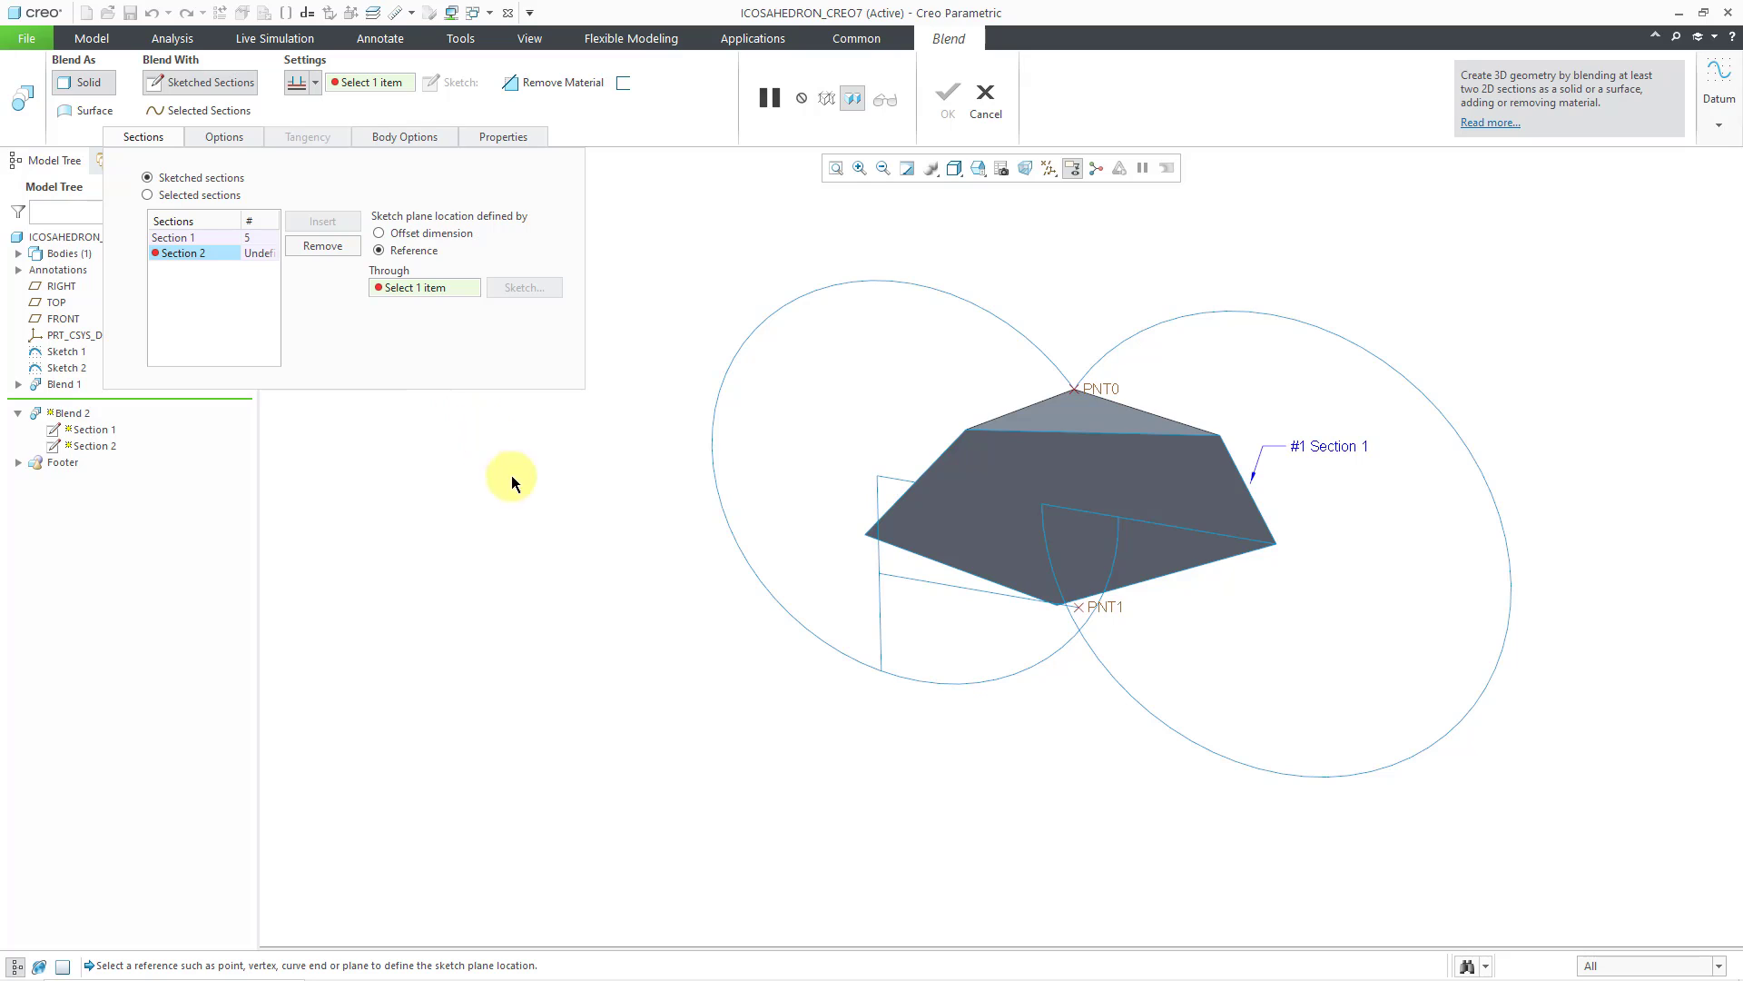
pyautogui.click(1108, 607)
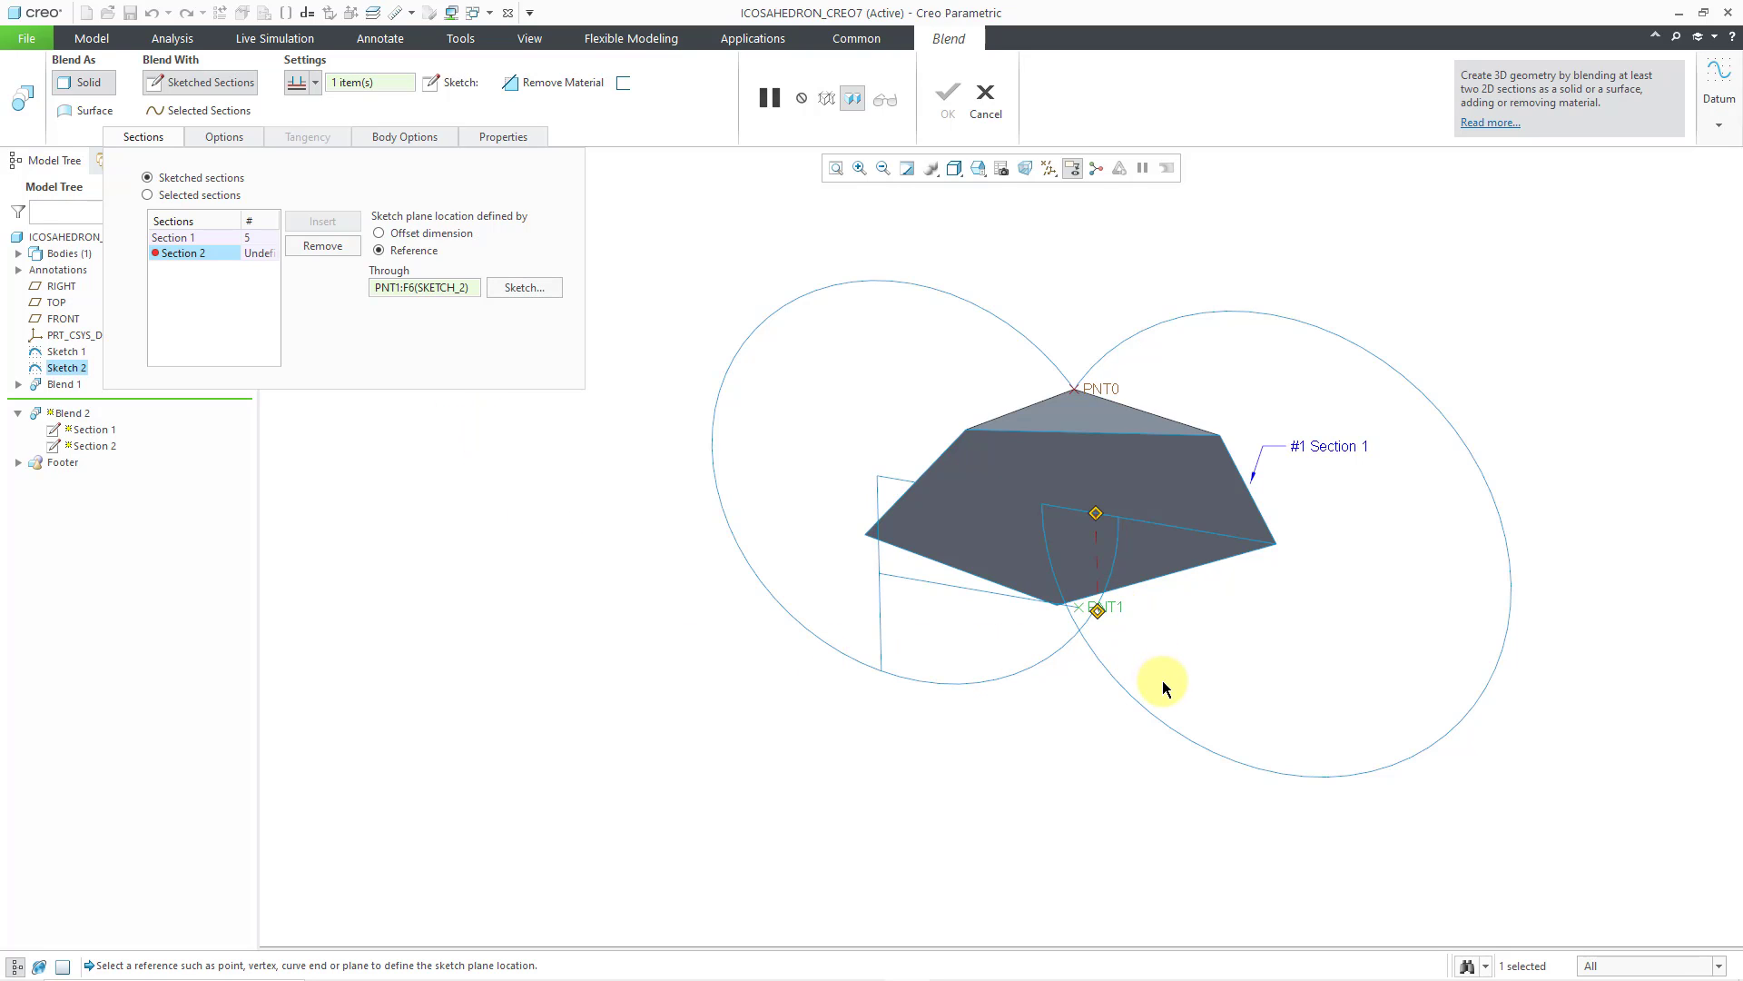
pyautogui.click(511, 287)
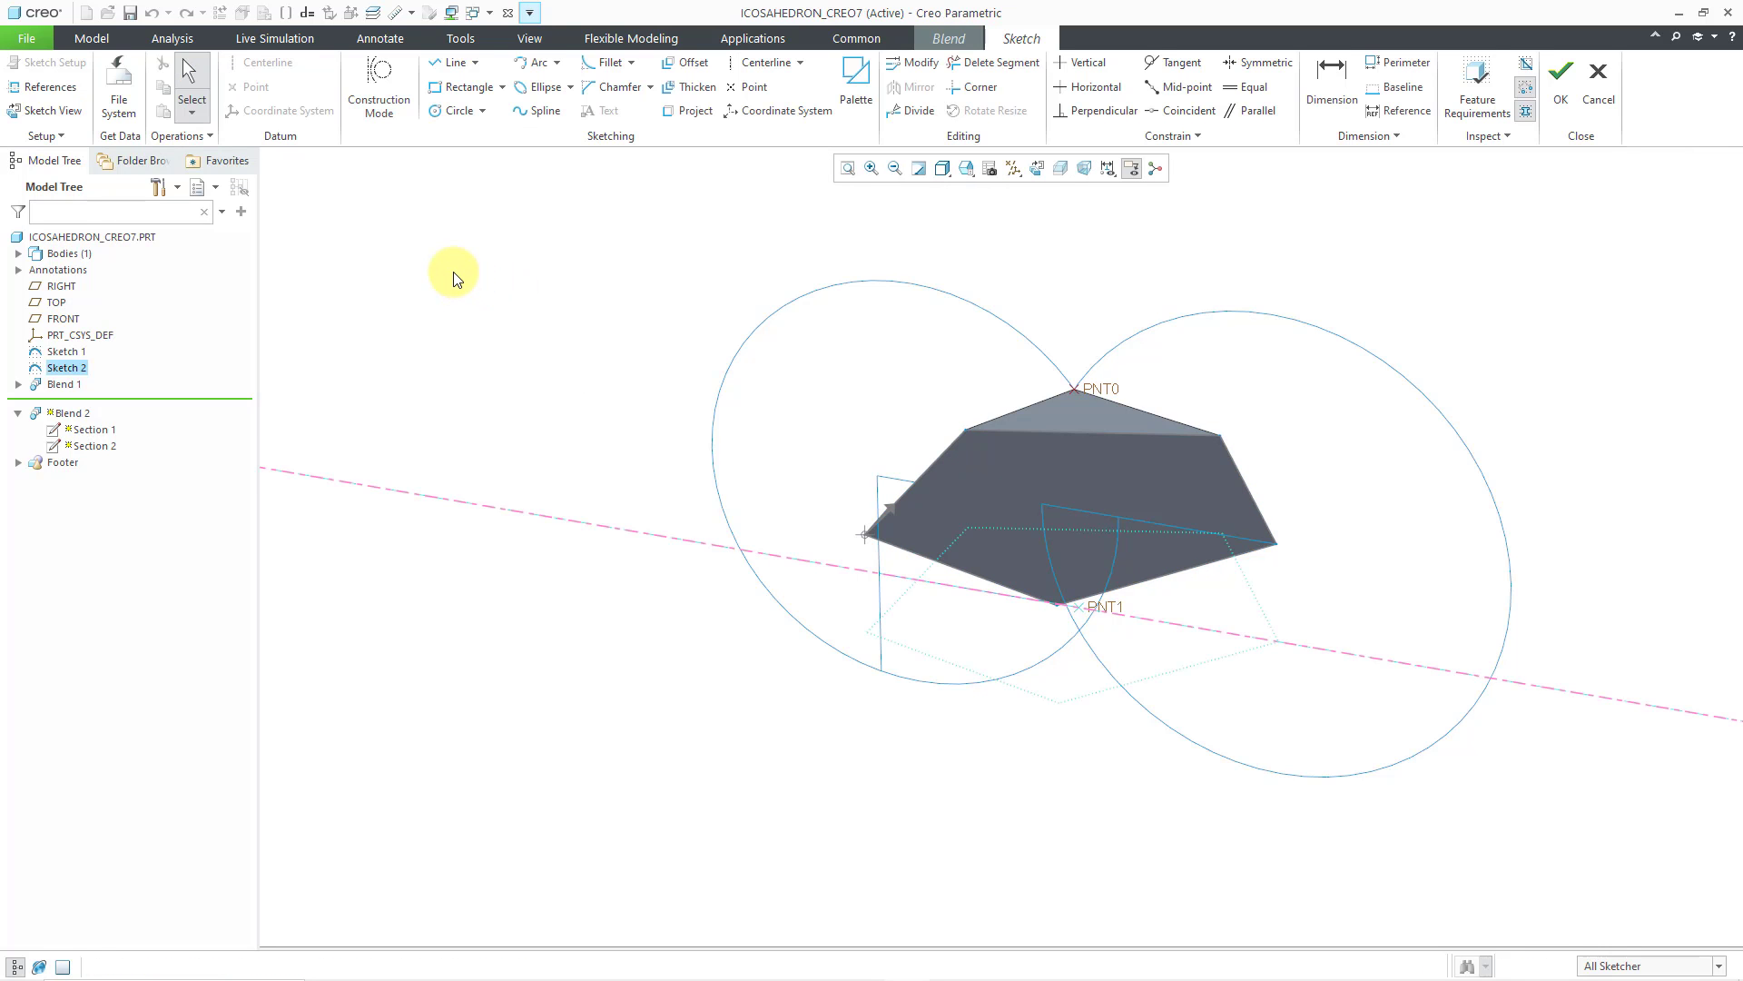
# Place a single sketch point at PNT1 as the second blend's end section and finish the sketch
pyautogui.click(758, 88)
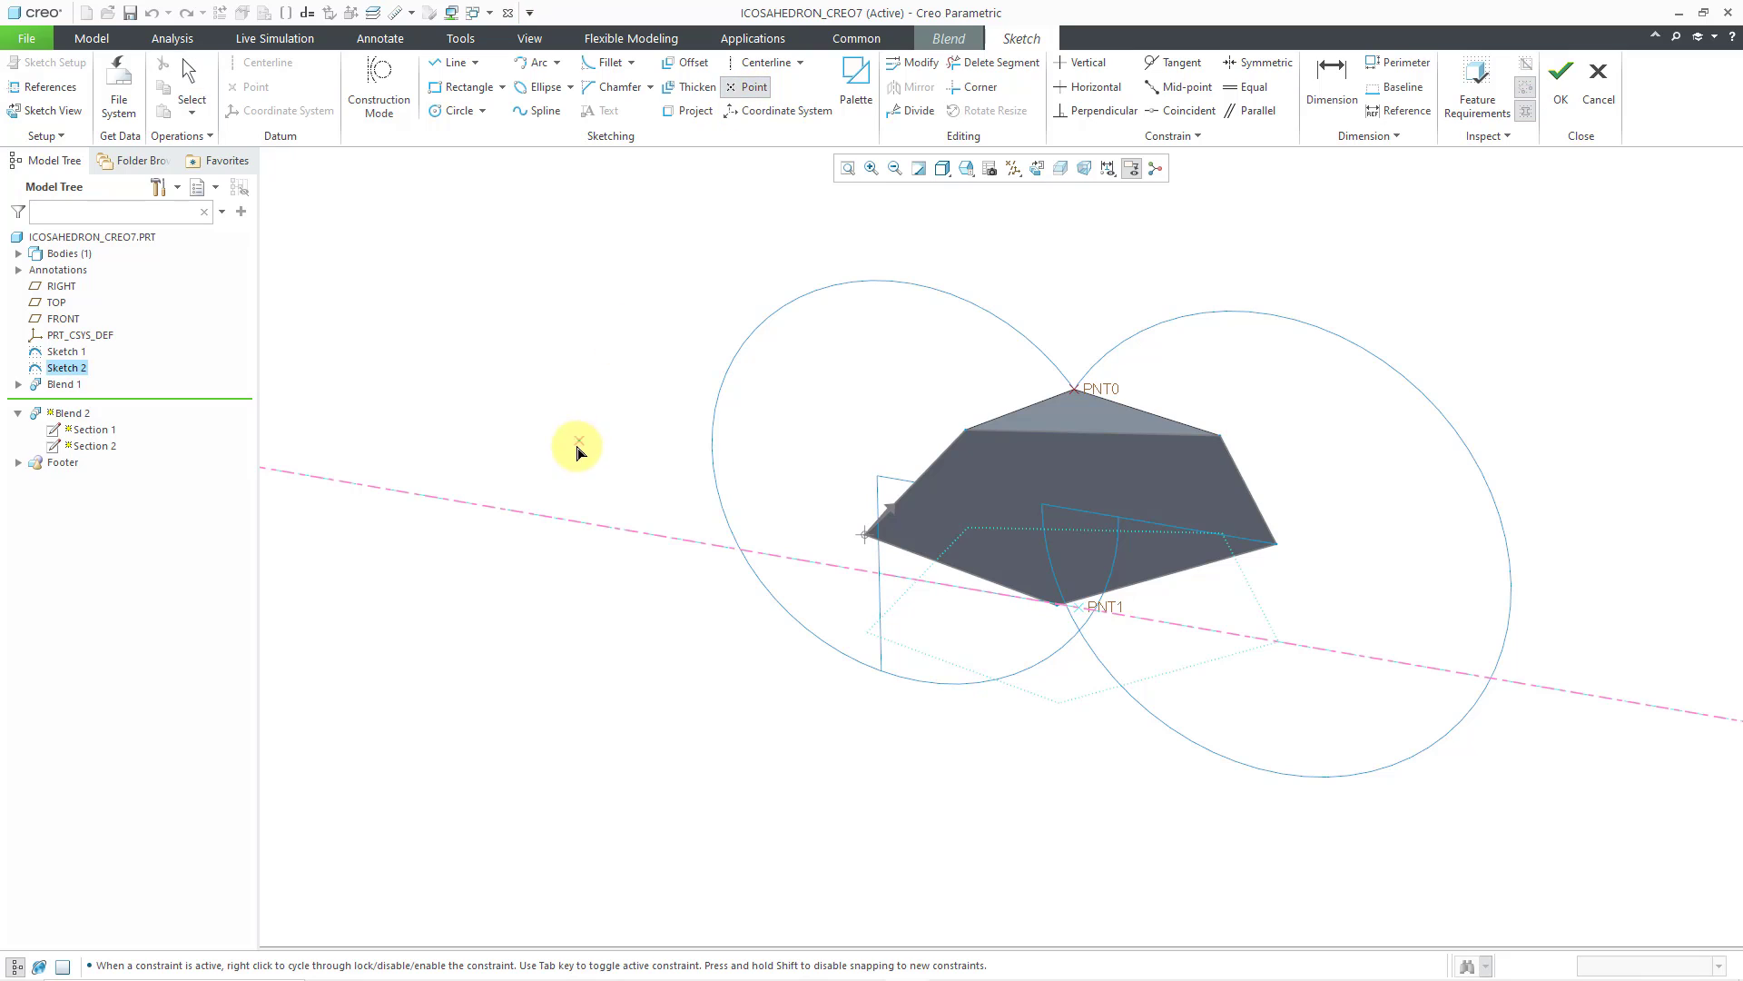
pyautogui.click(1086, 616)
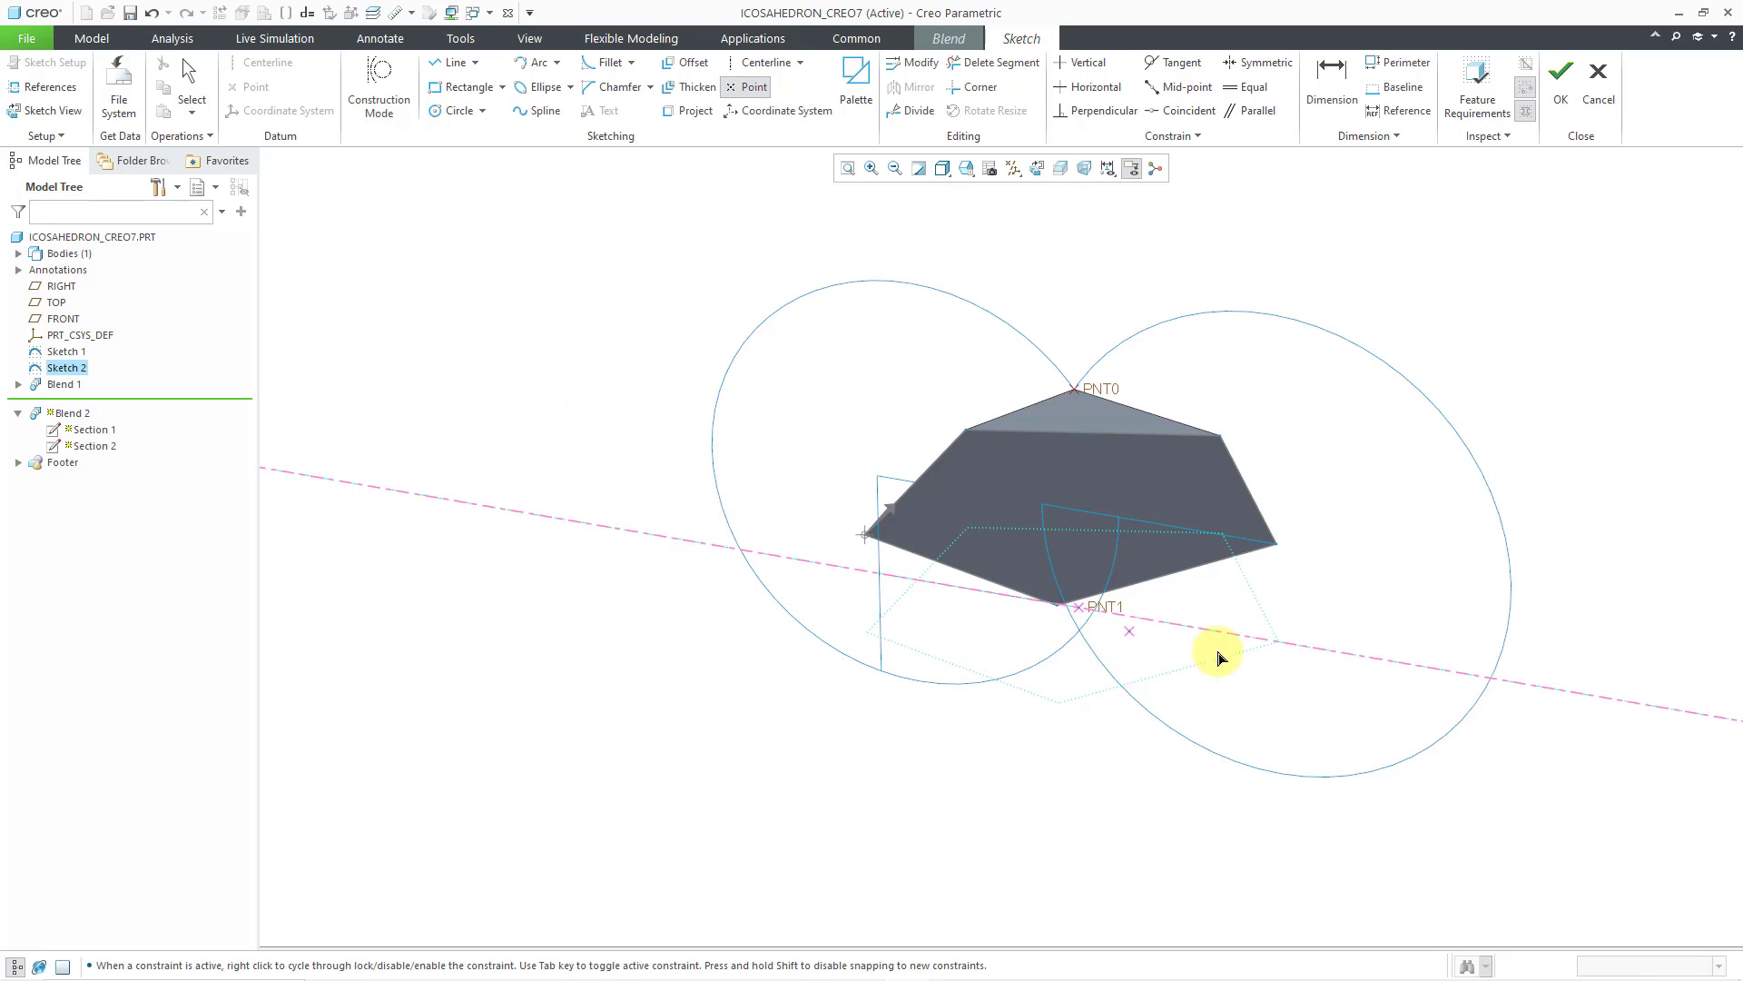
pyautogui.middleClick(1385, 477)
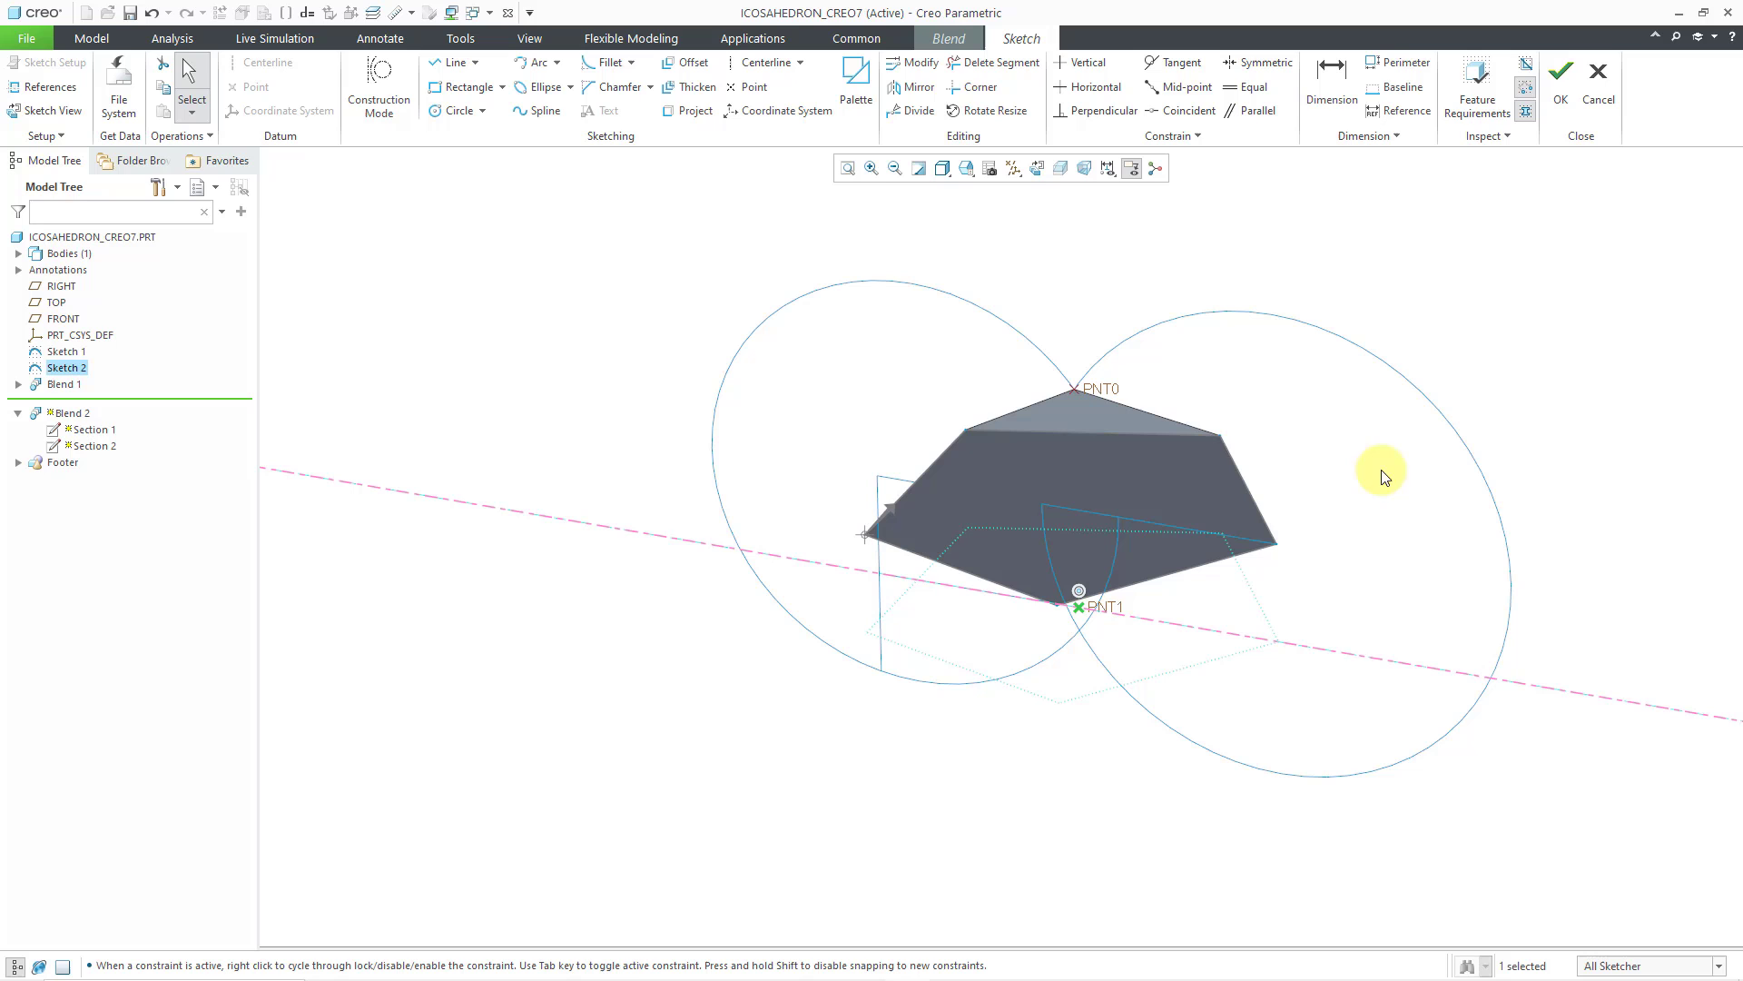
pyautogui.click(1562, 83)
# Check the blend preview and its target body, and complete the downward pyramid as added geometry in Body 1
pyautogui.moveTo(1120, 260); pyautogui.dragTo(1129, 324, button='middle')
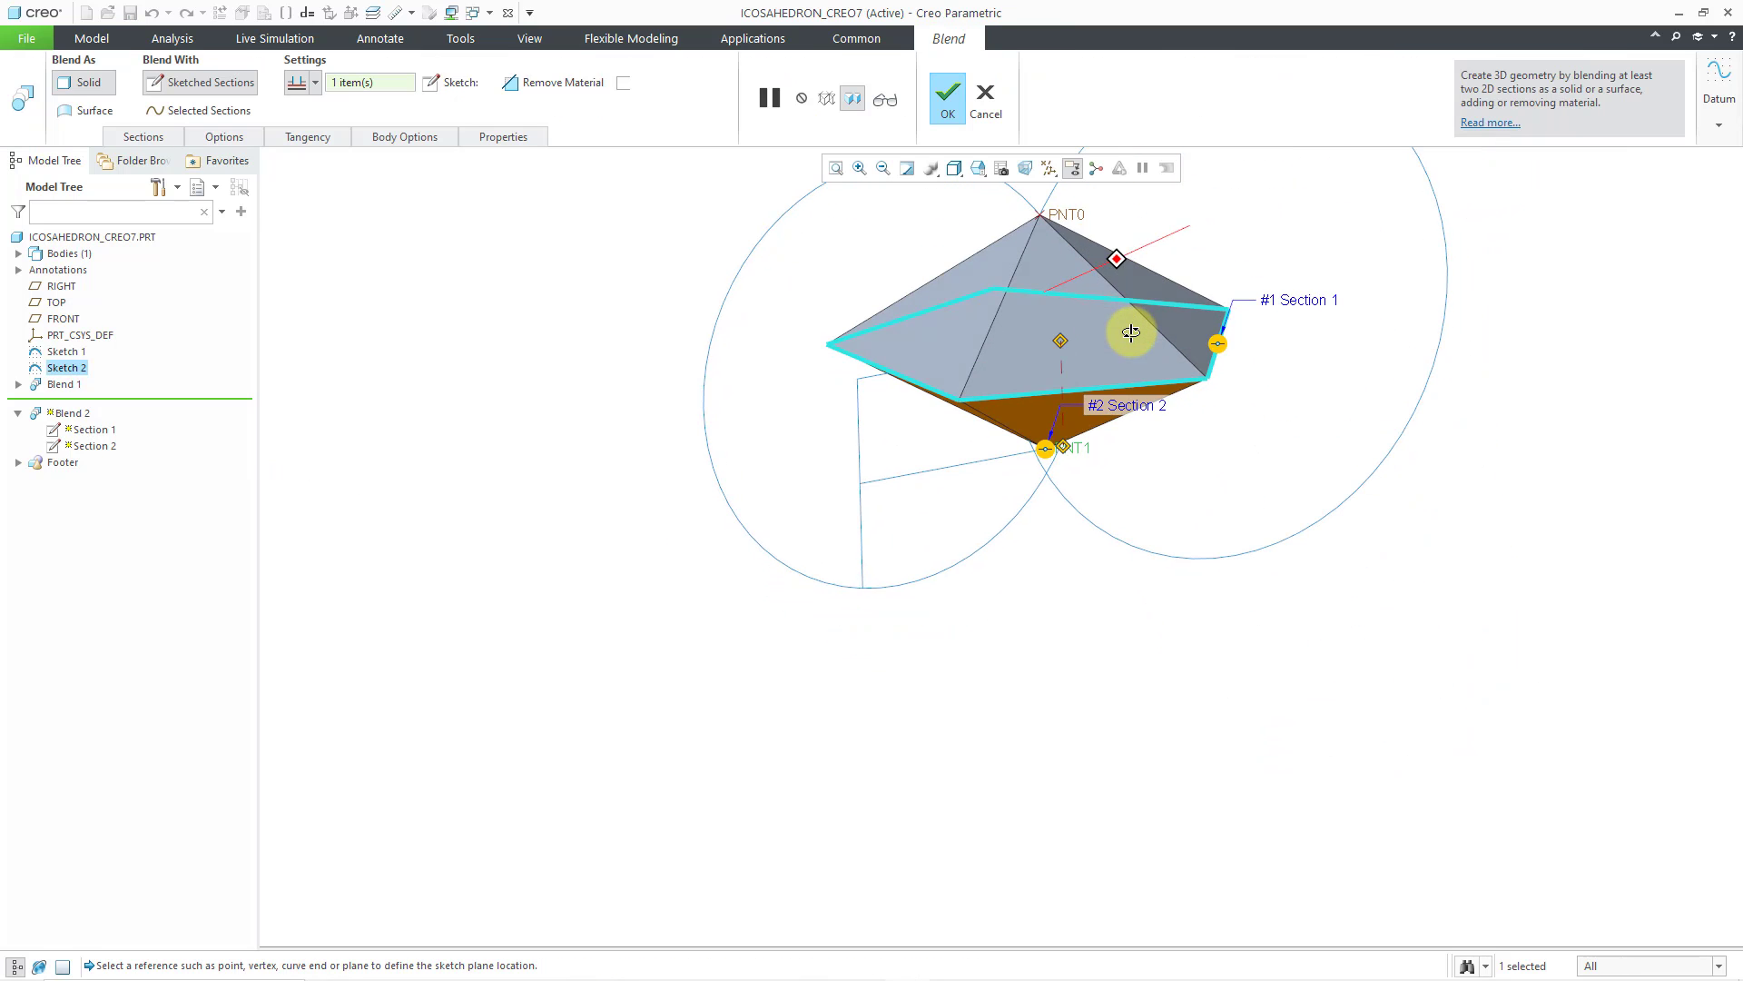
pyautogui.scroll(-2, 701, 272)
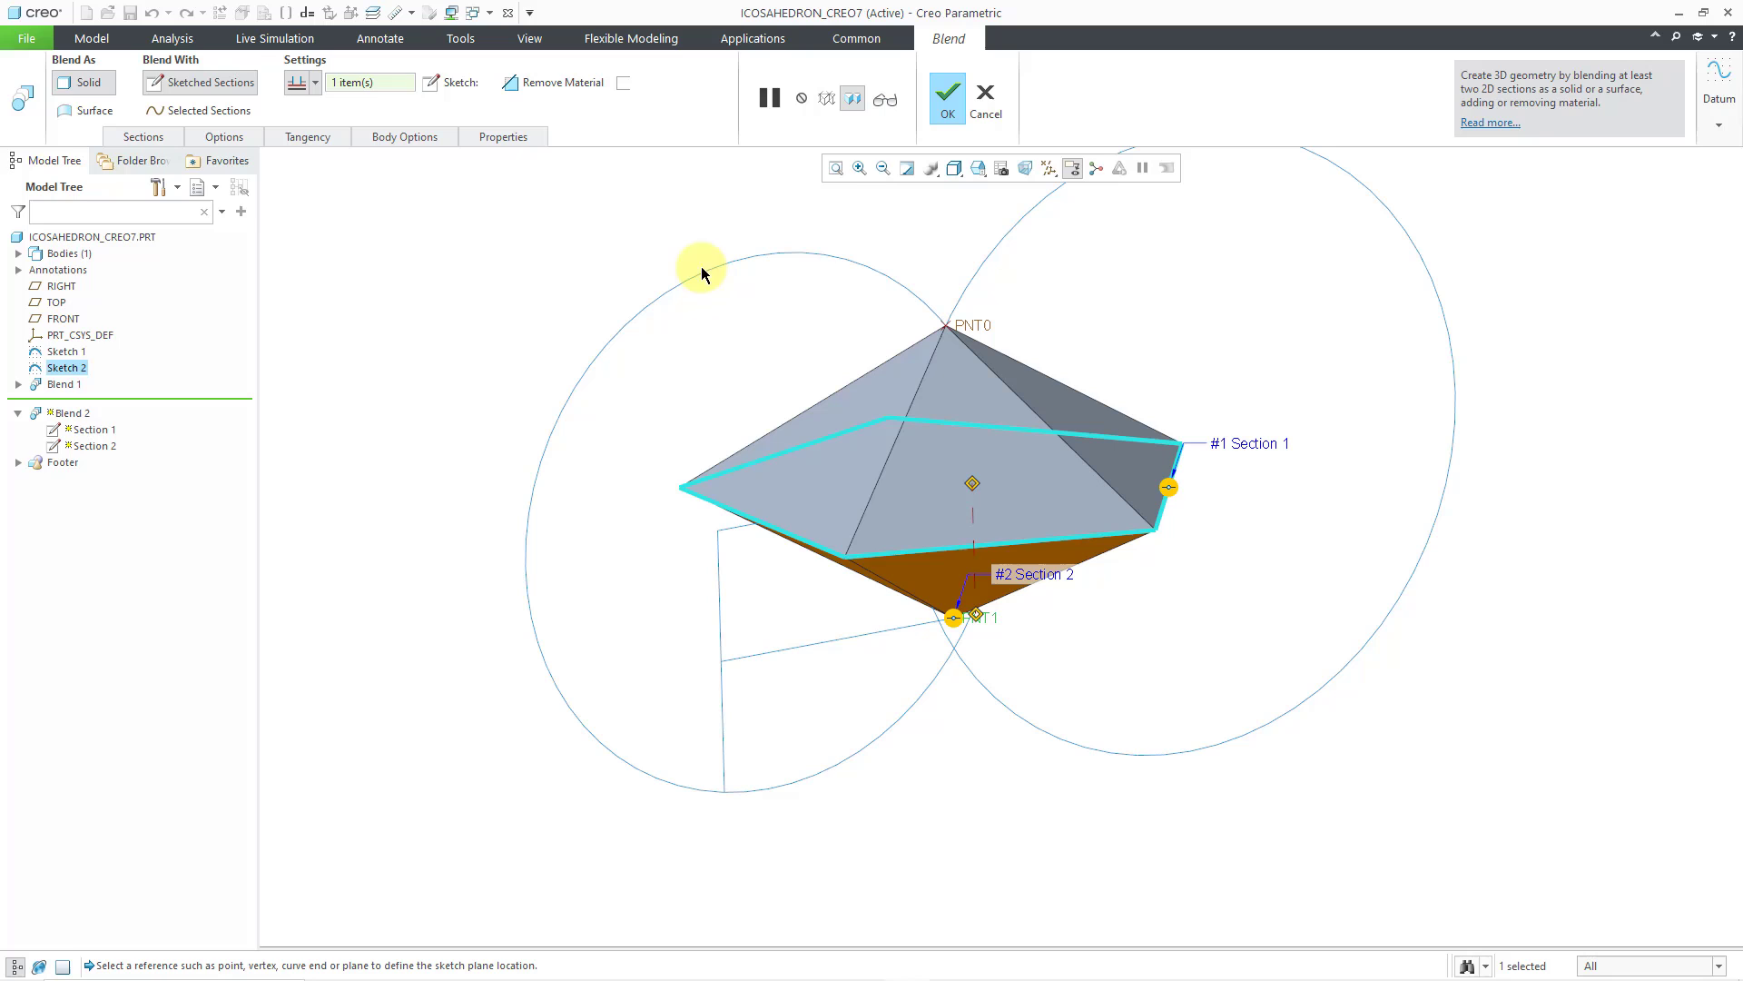
pyautogui.click(404, 139)
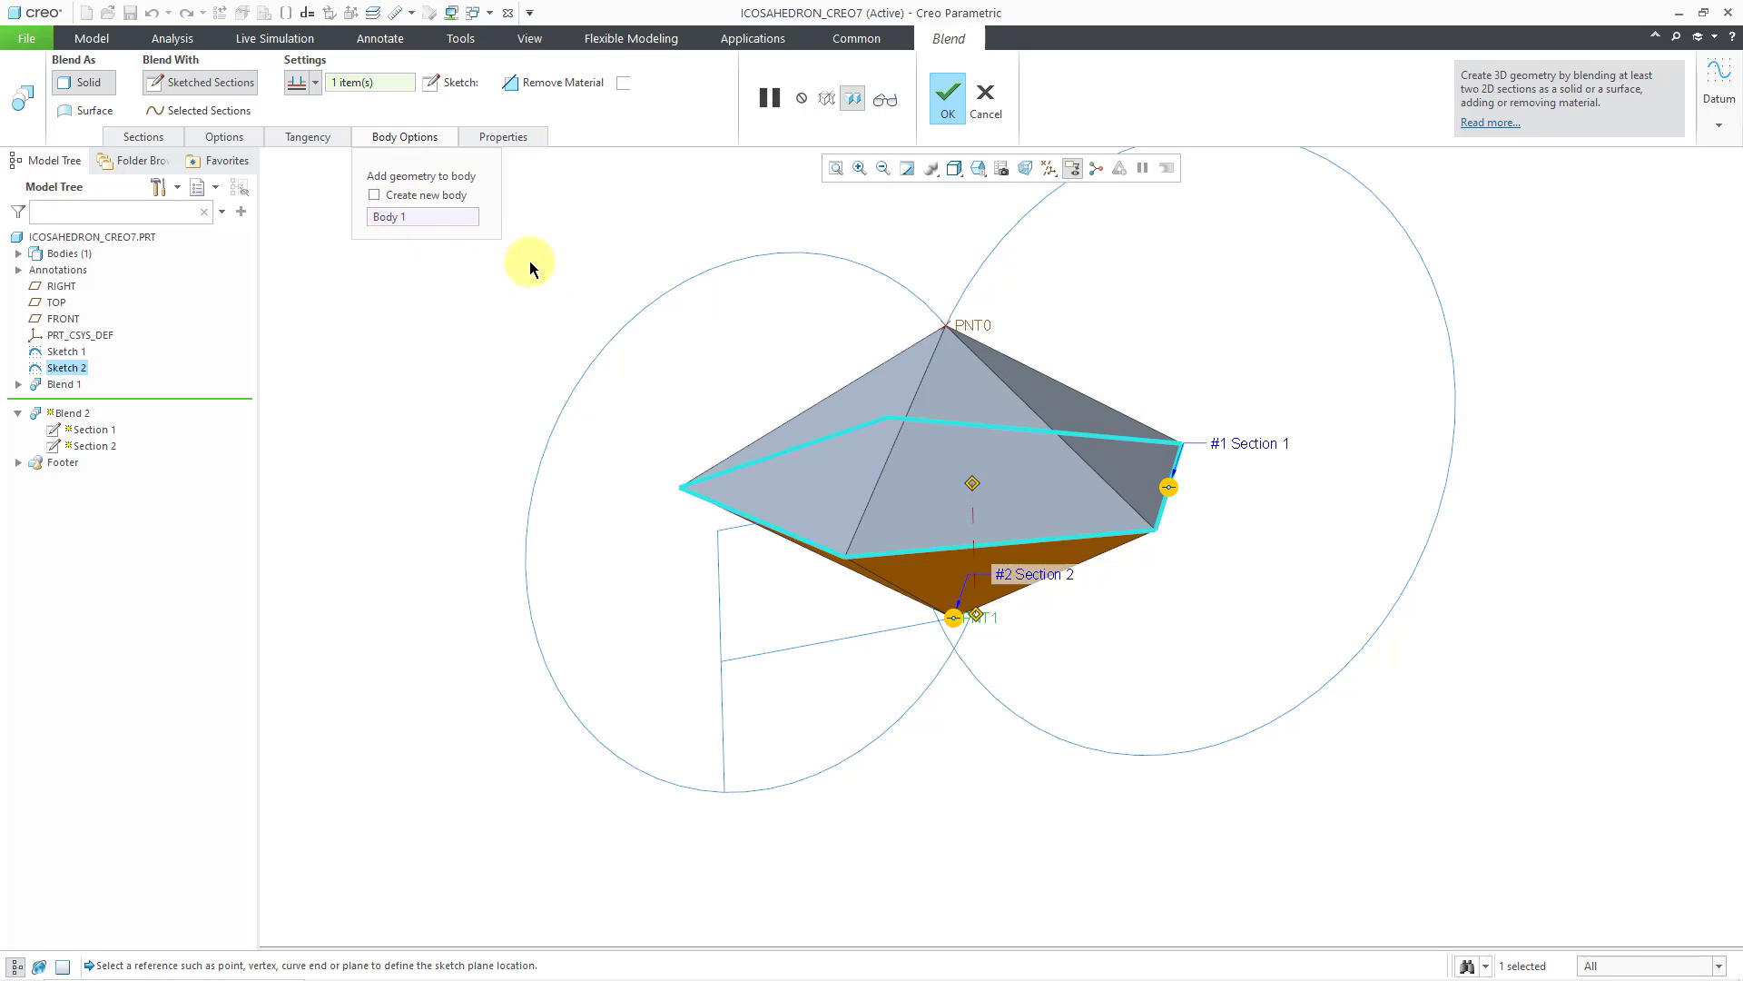
pyautogui.click(947, 95)
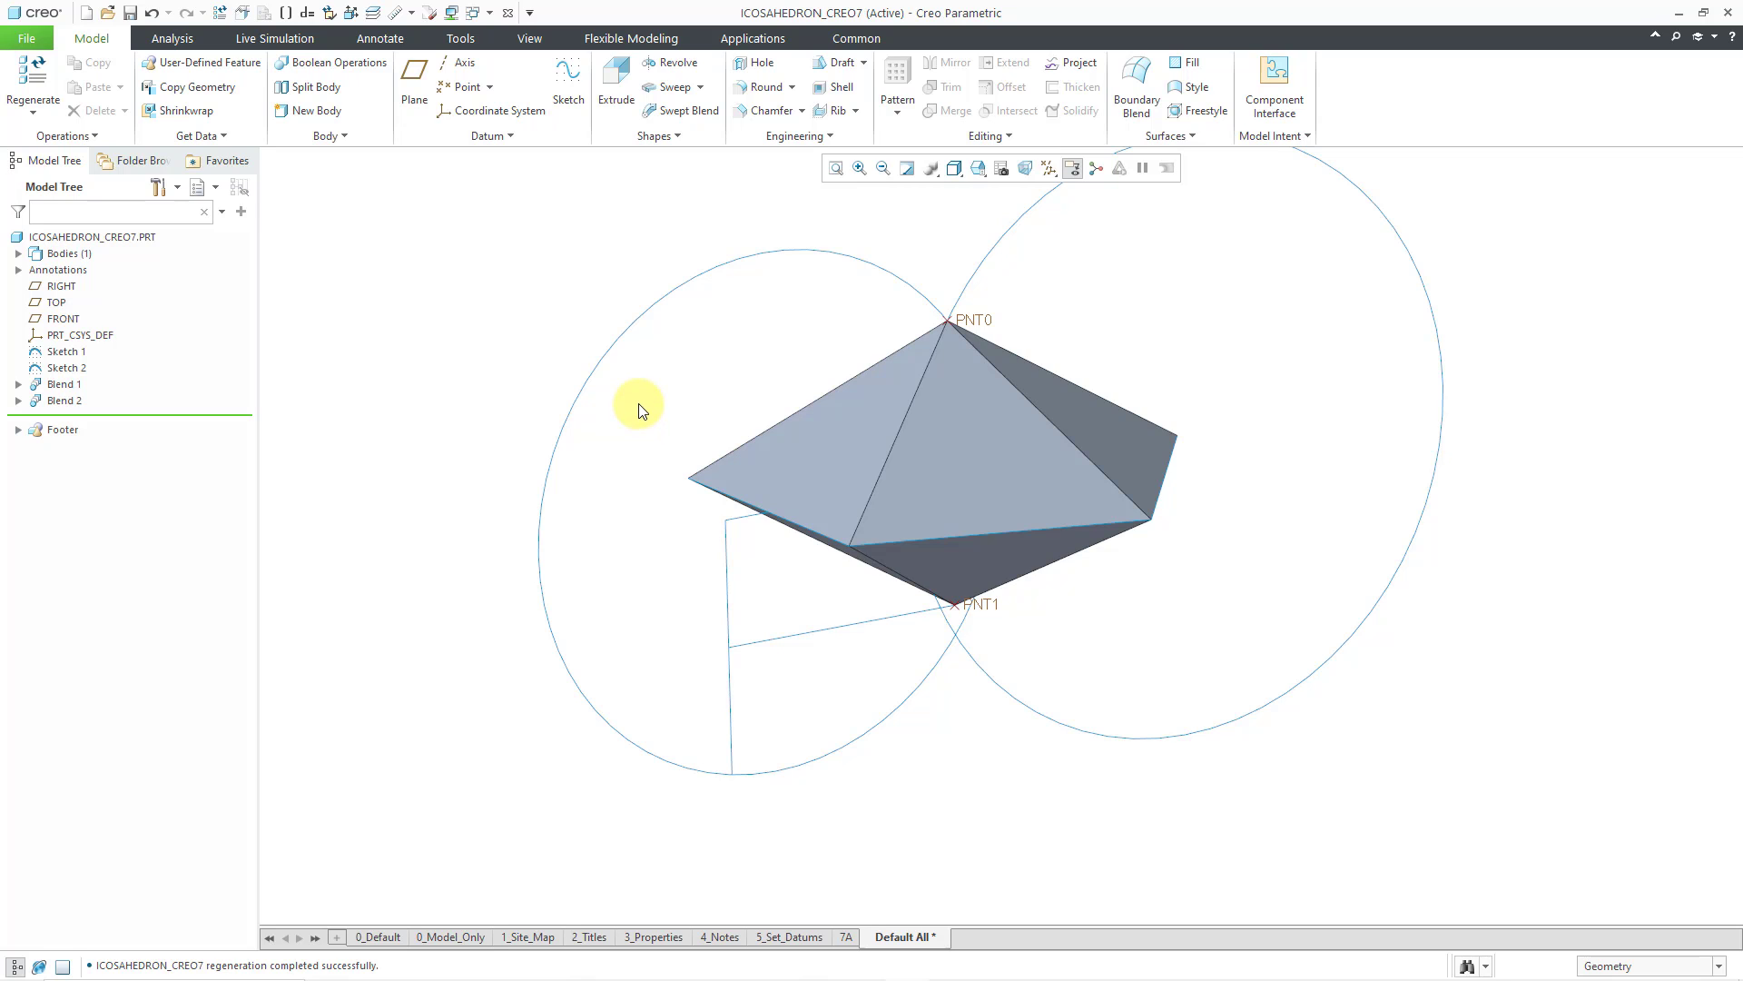
# Create a datum axis along one sloping edge of the lower pyramid, running from PNT1 to a pentagon corner
pyautogui.moveTo(1158, 439)
pyautogui.mouseDown(button='middle')
pyautogui.moveTo(1072, 415)
pyautogui.moveTo(1153, 416)
pyautogui.moveTo(1163, 397)
pyautogui.moveTo(1129, 424)
pyautogui.moveTo(1059, 389)
pyautogui.moveTo(1074, 397)
pyautogui.moveTo(1078, 374)
pyautogui.moveTo(1066, 428)
pyautogui.moveTo(1097, 439)
pyautogui.moveTo(1195, 417)
pyautogui.moveTo(1102, 428)
pyautogui.moveTo(1081, 379)
pyautogui.mouseUp(button='middle')
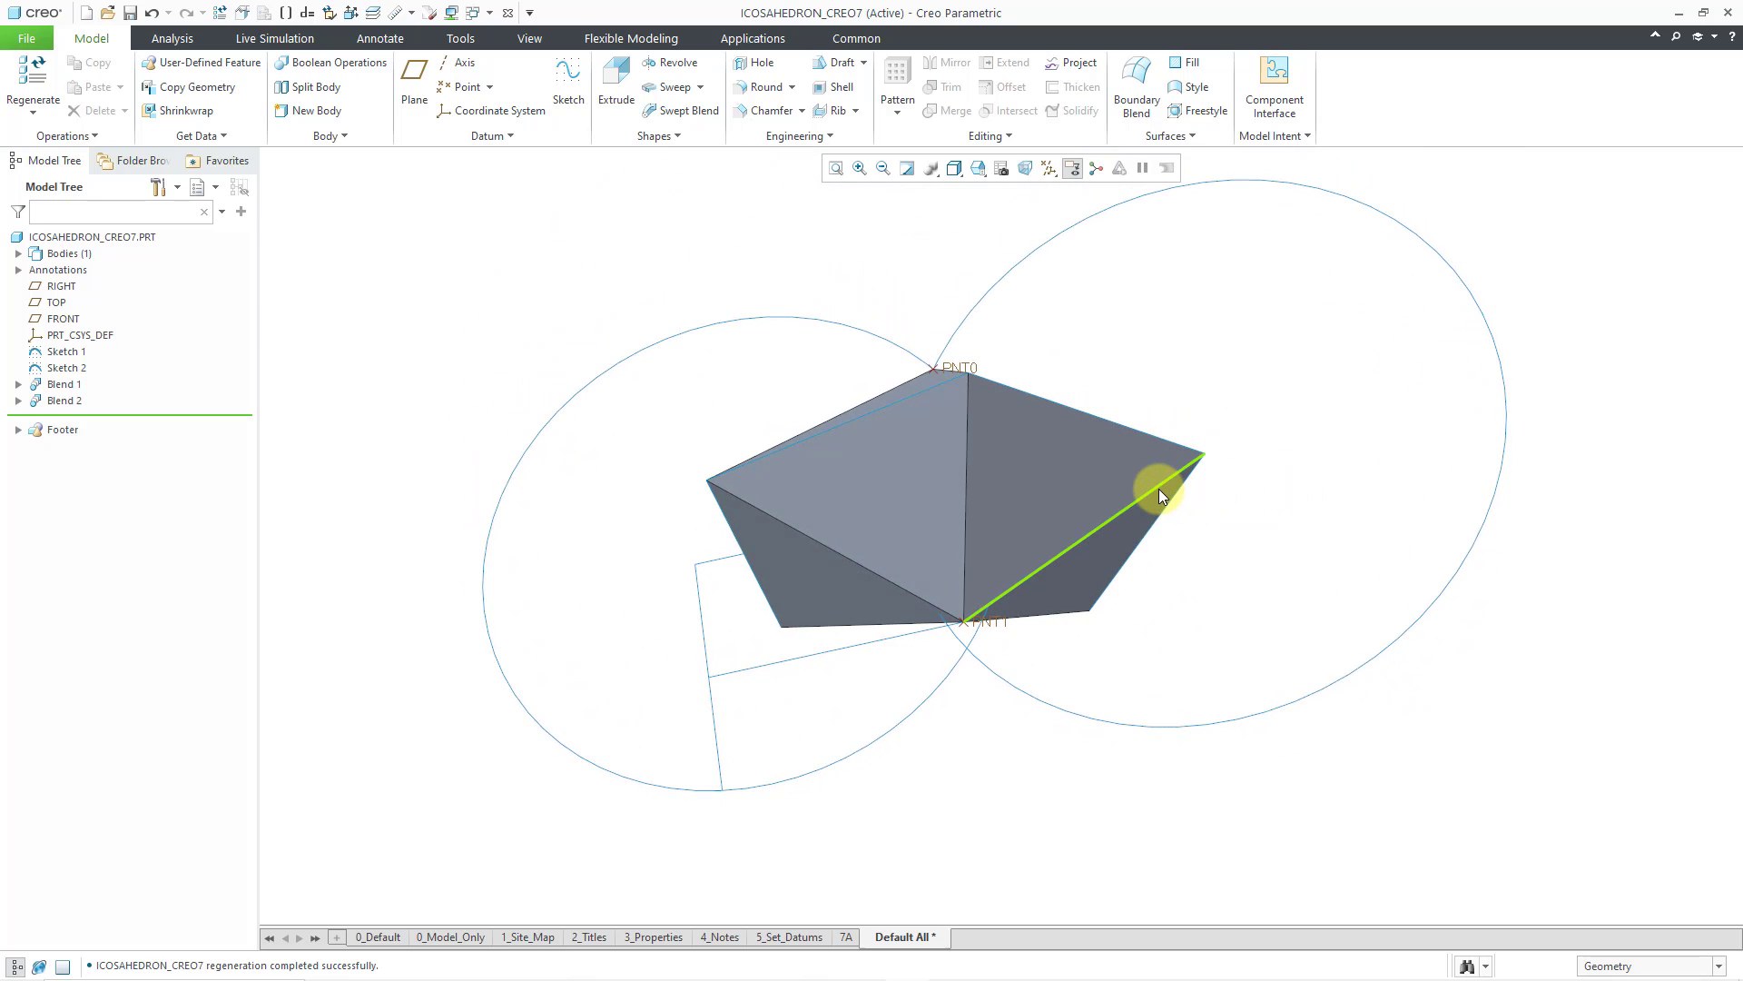
pyautogui.click(1158, 488)
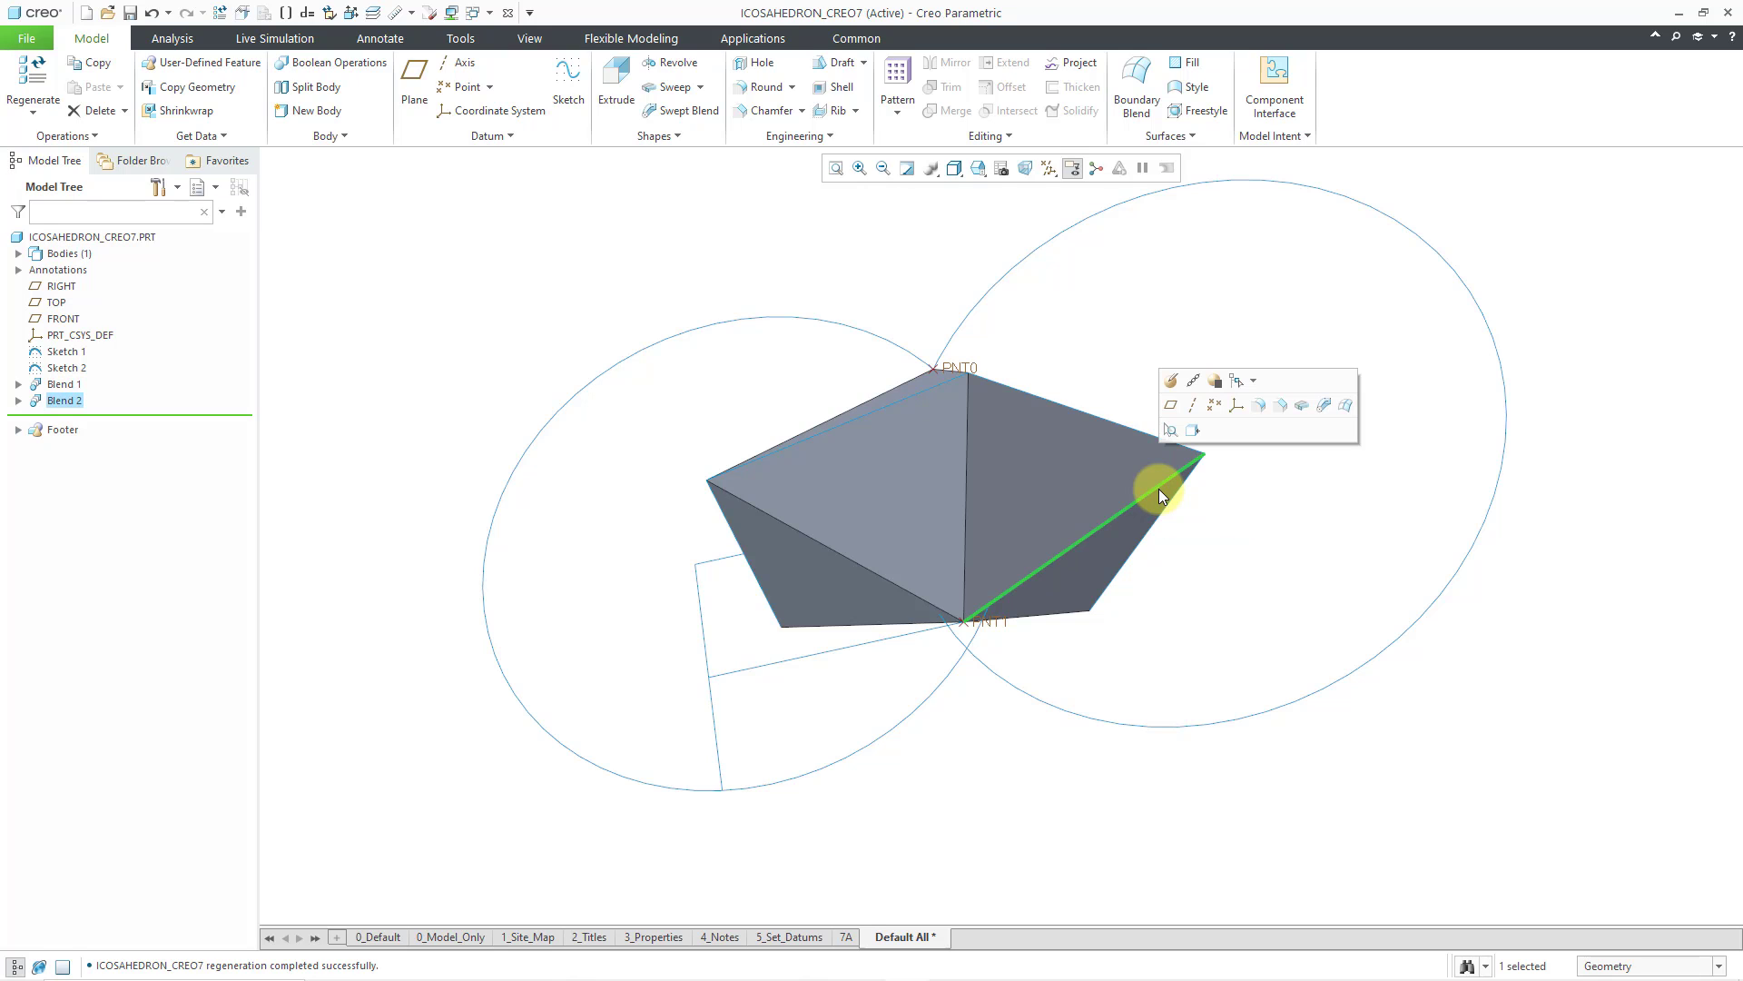
pyautogui.click(1193, 405)
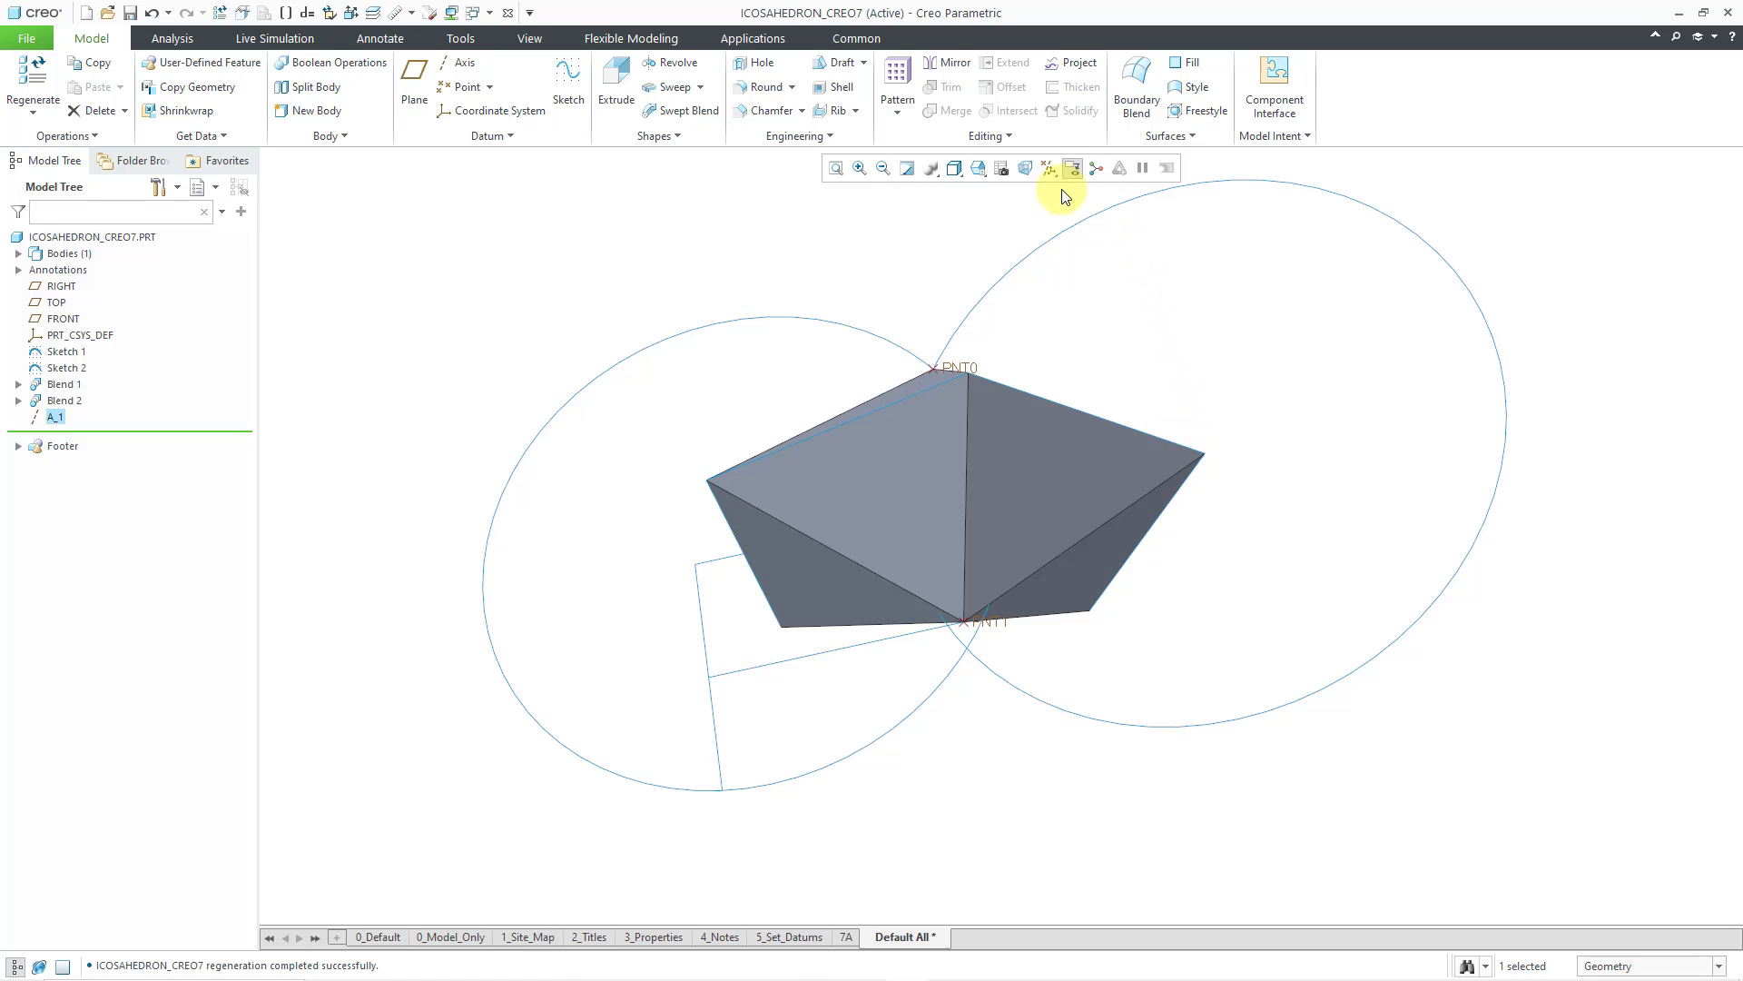
# Turn on the display of datum axes and turn off the display of datum points
pyautogui.click(1049, 170)
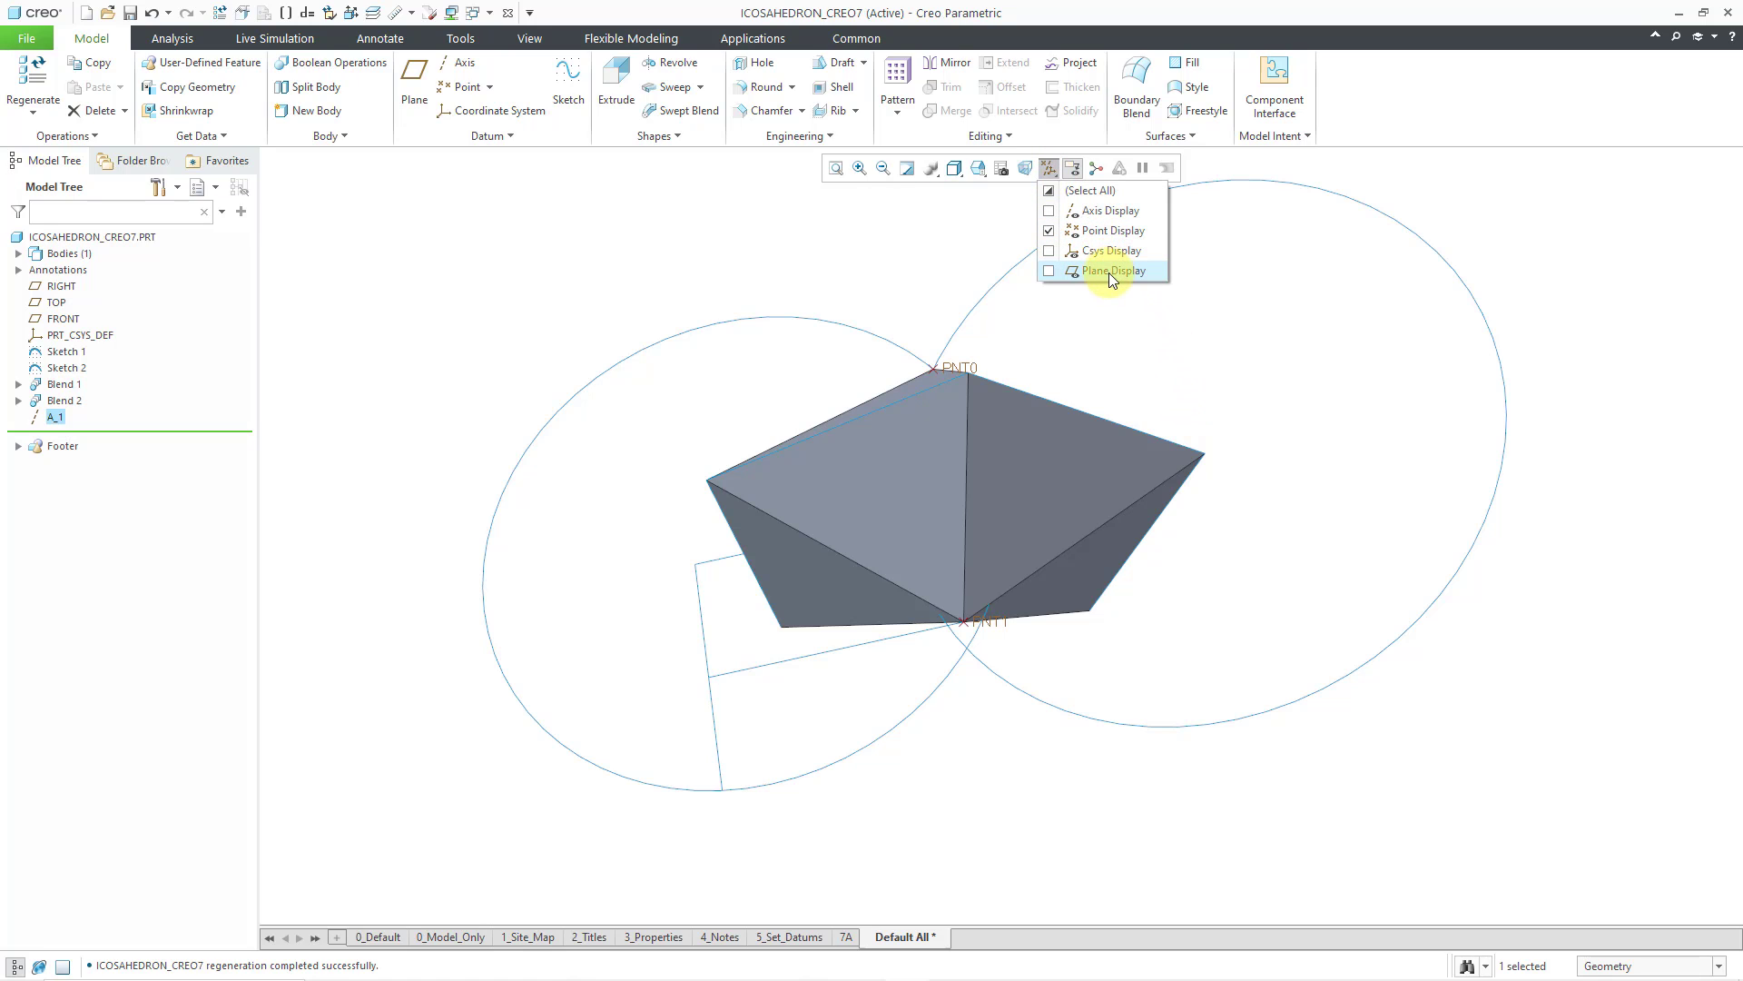
pyautogui.click(1101, 232)
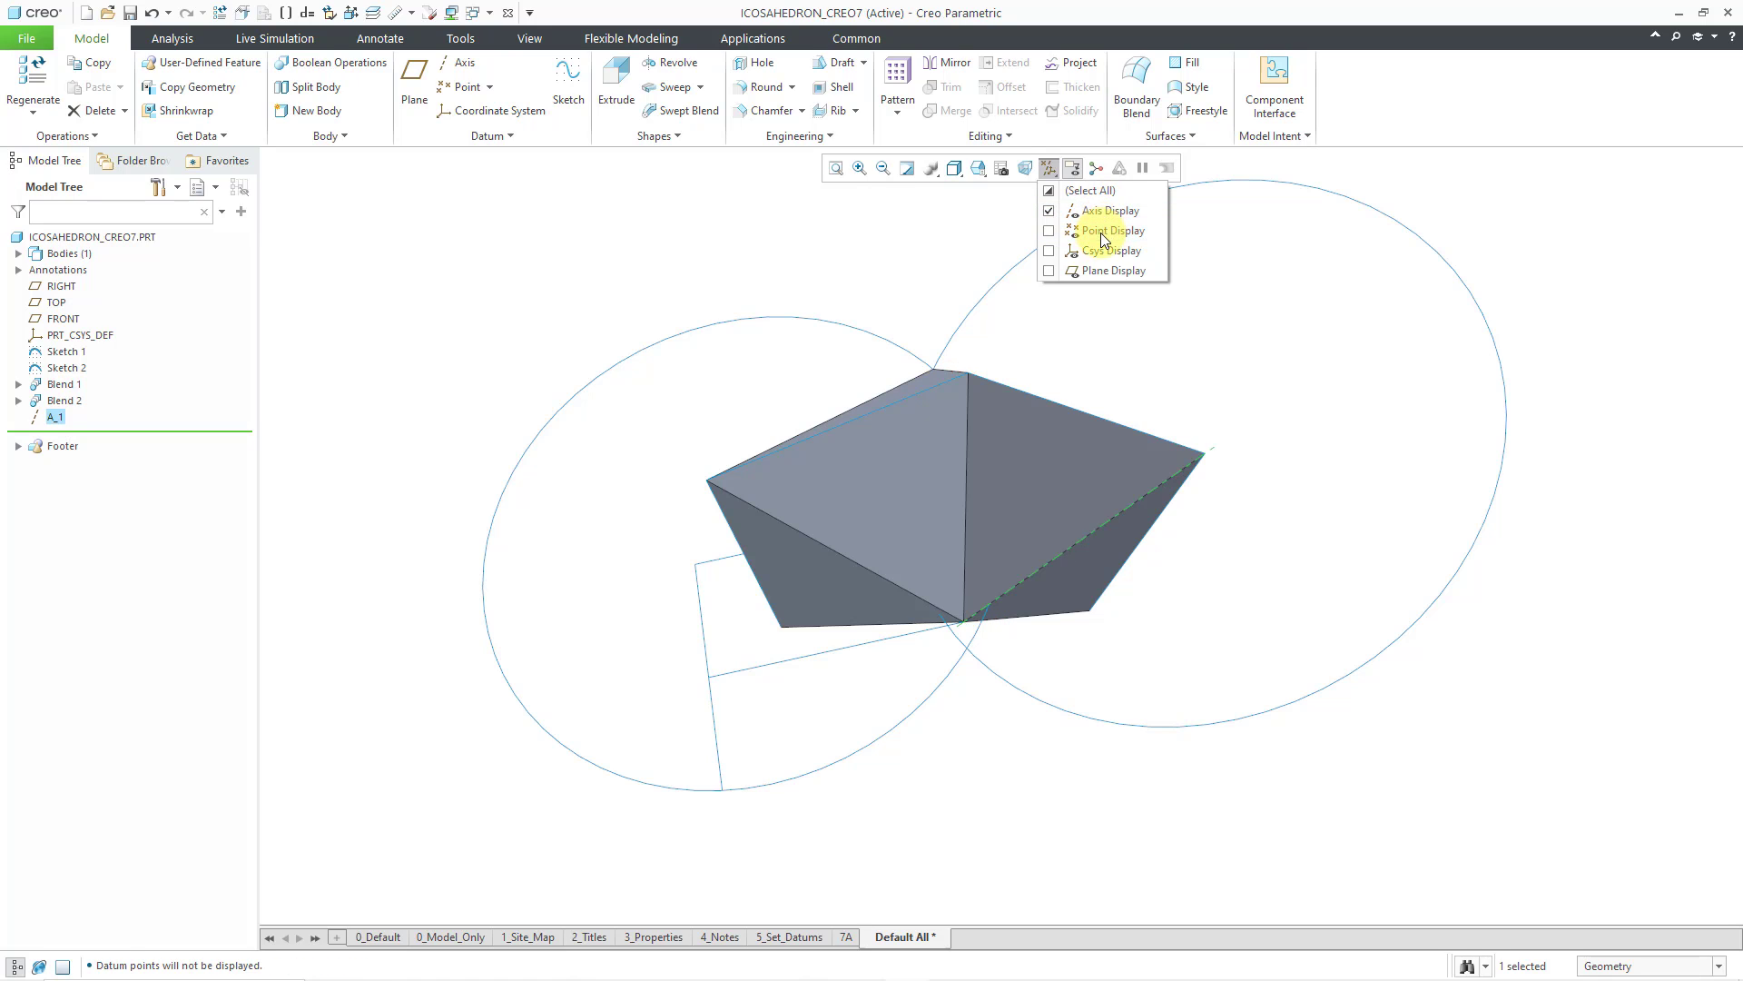
pyautogui.click(1274, 342)
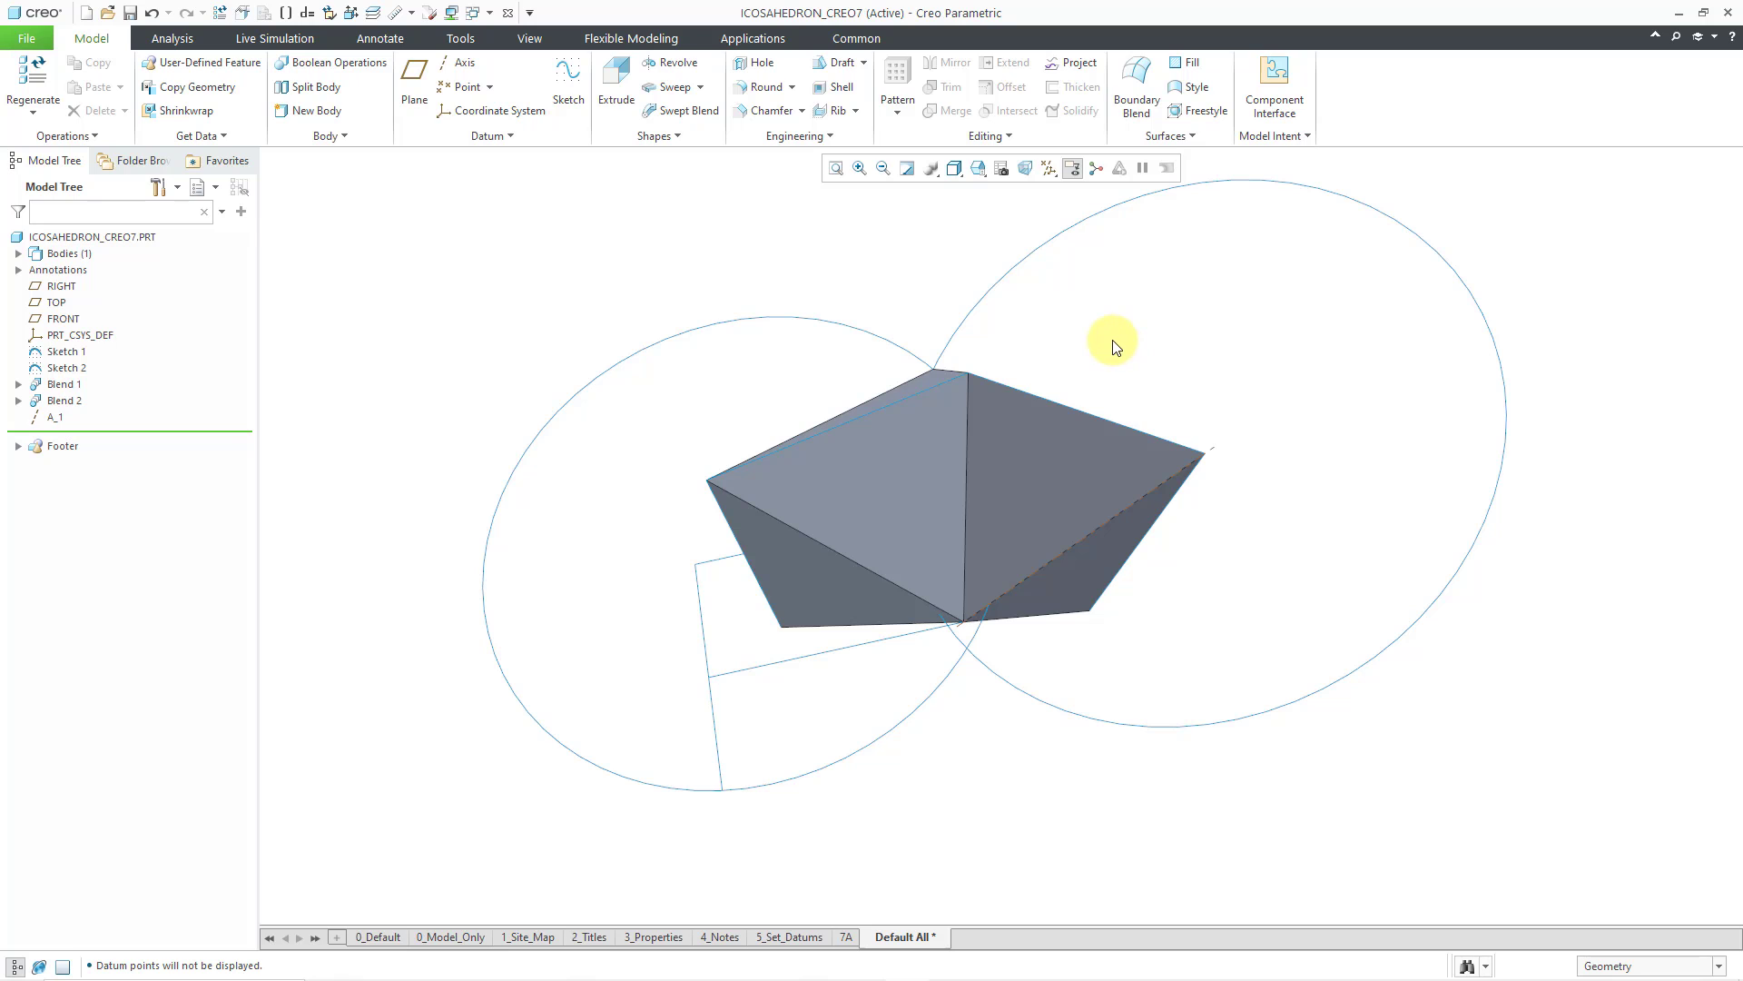
# Hide Sketch 1 and Sketch 2 so only the solid and the datum axis are shown
pyautogui.moveTo(1109, 346); pyautogui.dragTo(1117, 342, button='middle')
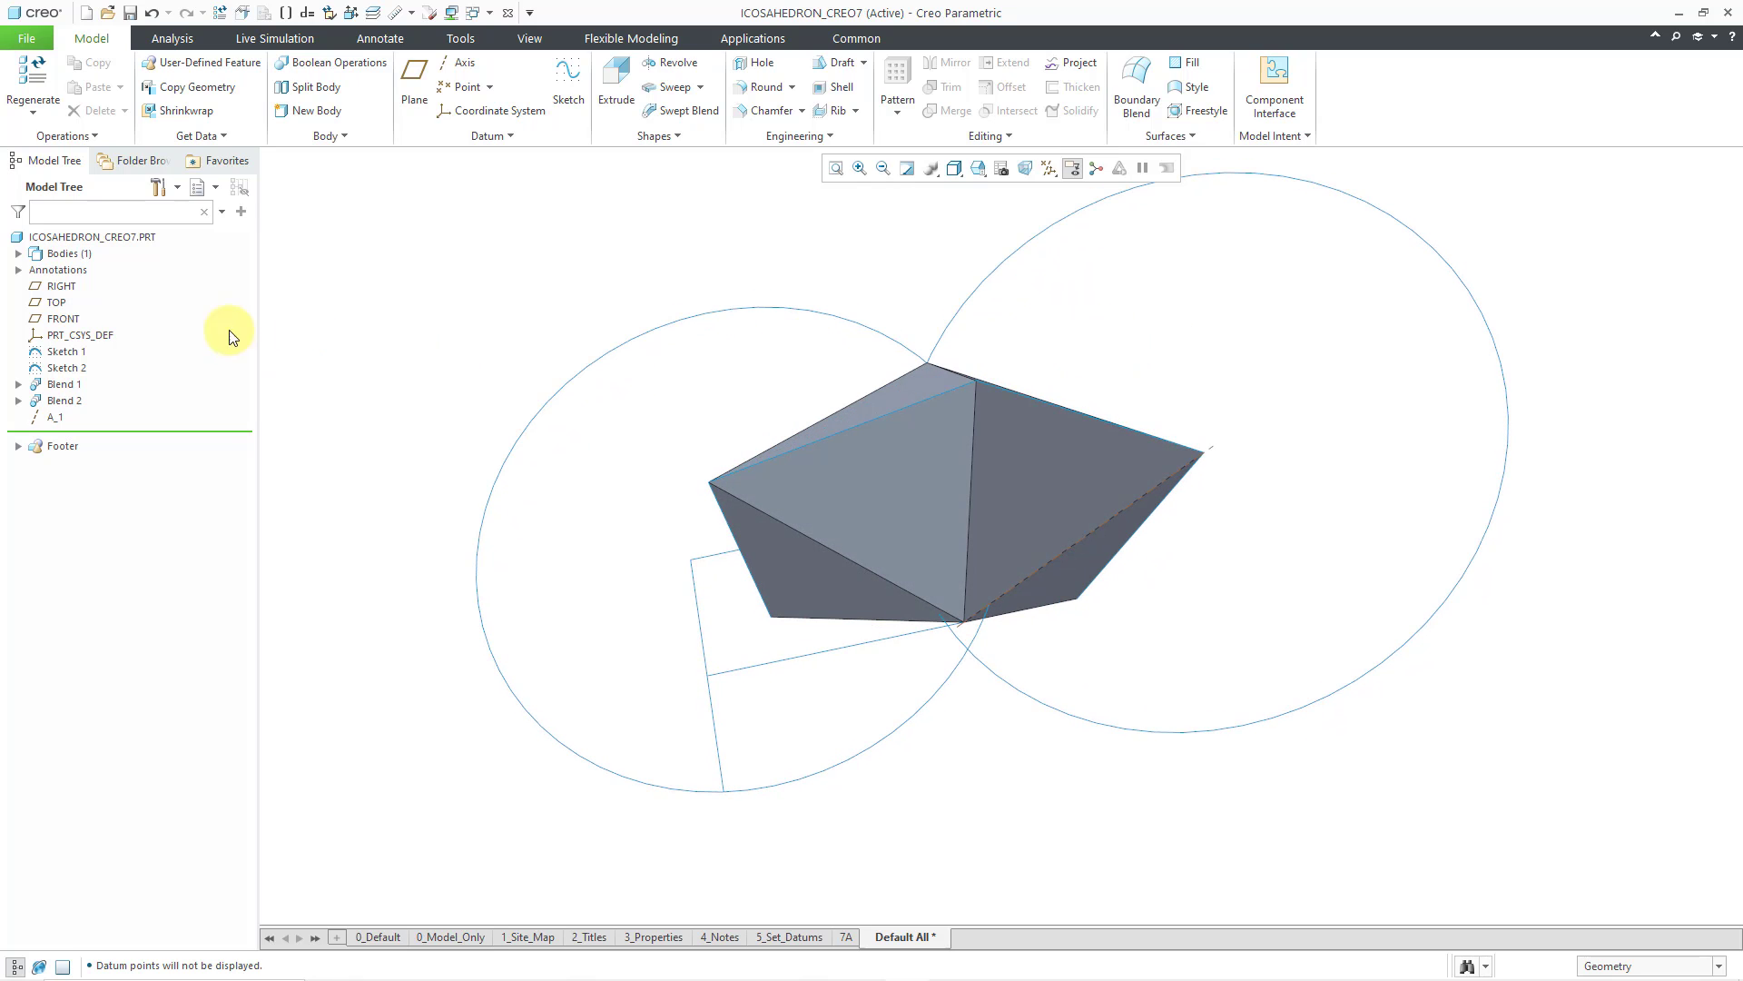
pyautogui.click(67, 352)
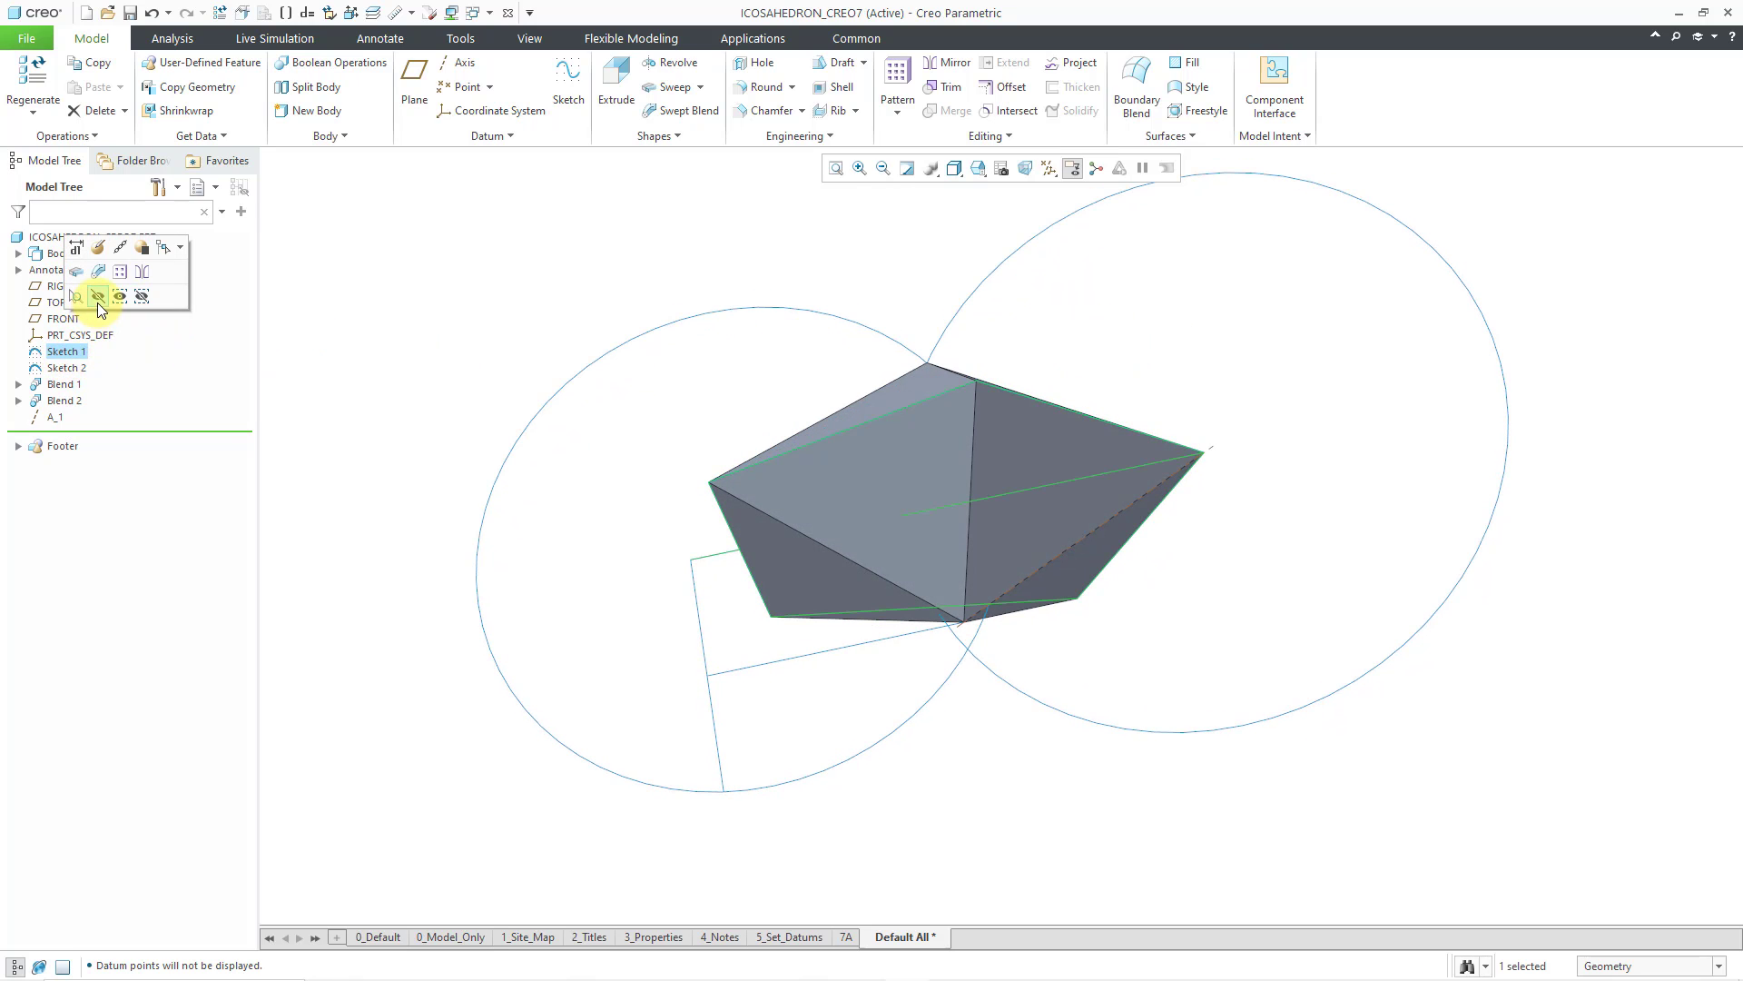
pyautogui.click(97, 300)
pyautogui.click(79, 368)
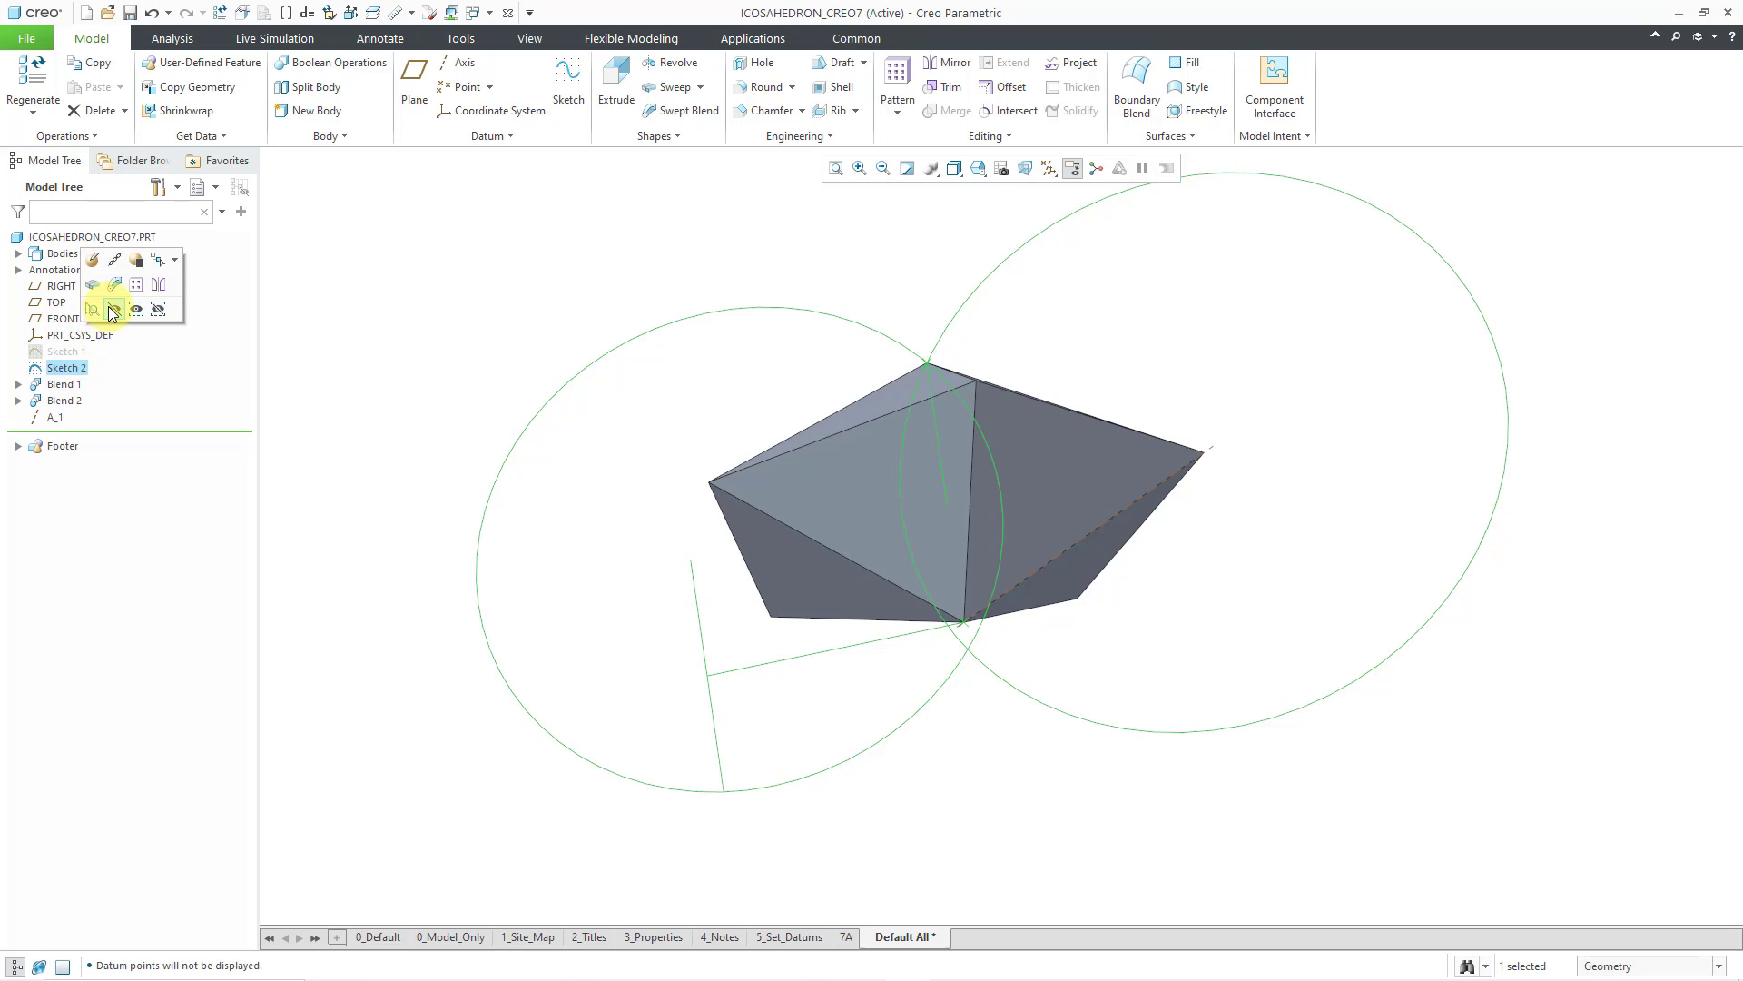
pyautogui.click(113, 309)
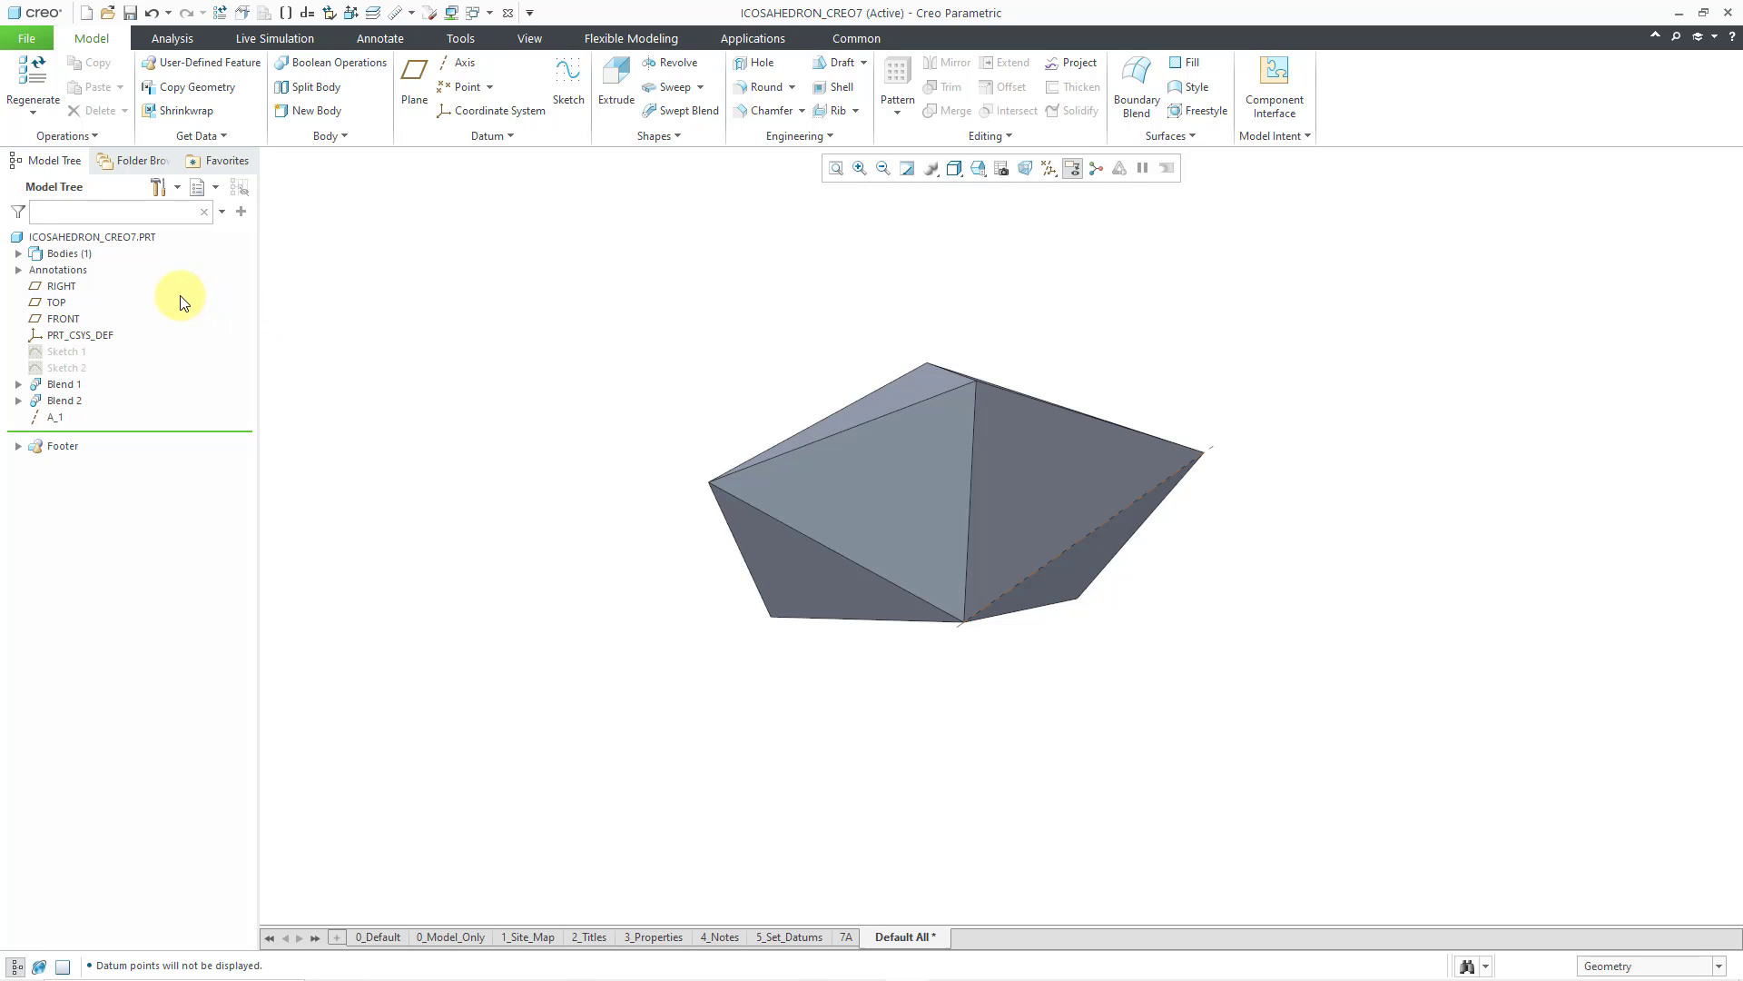
# Start a geometry pattern of Body 1 using the Axis type, with datum axis A_1 as the pattern centre
pyautogui.click(18, 253)
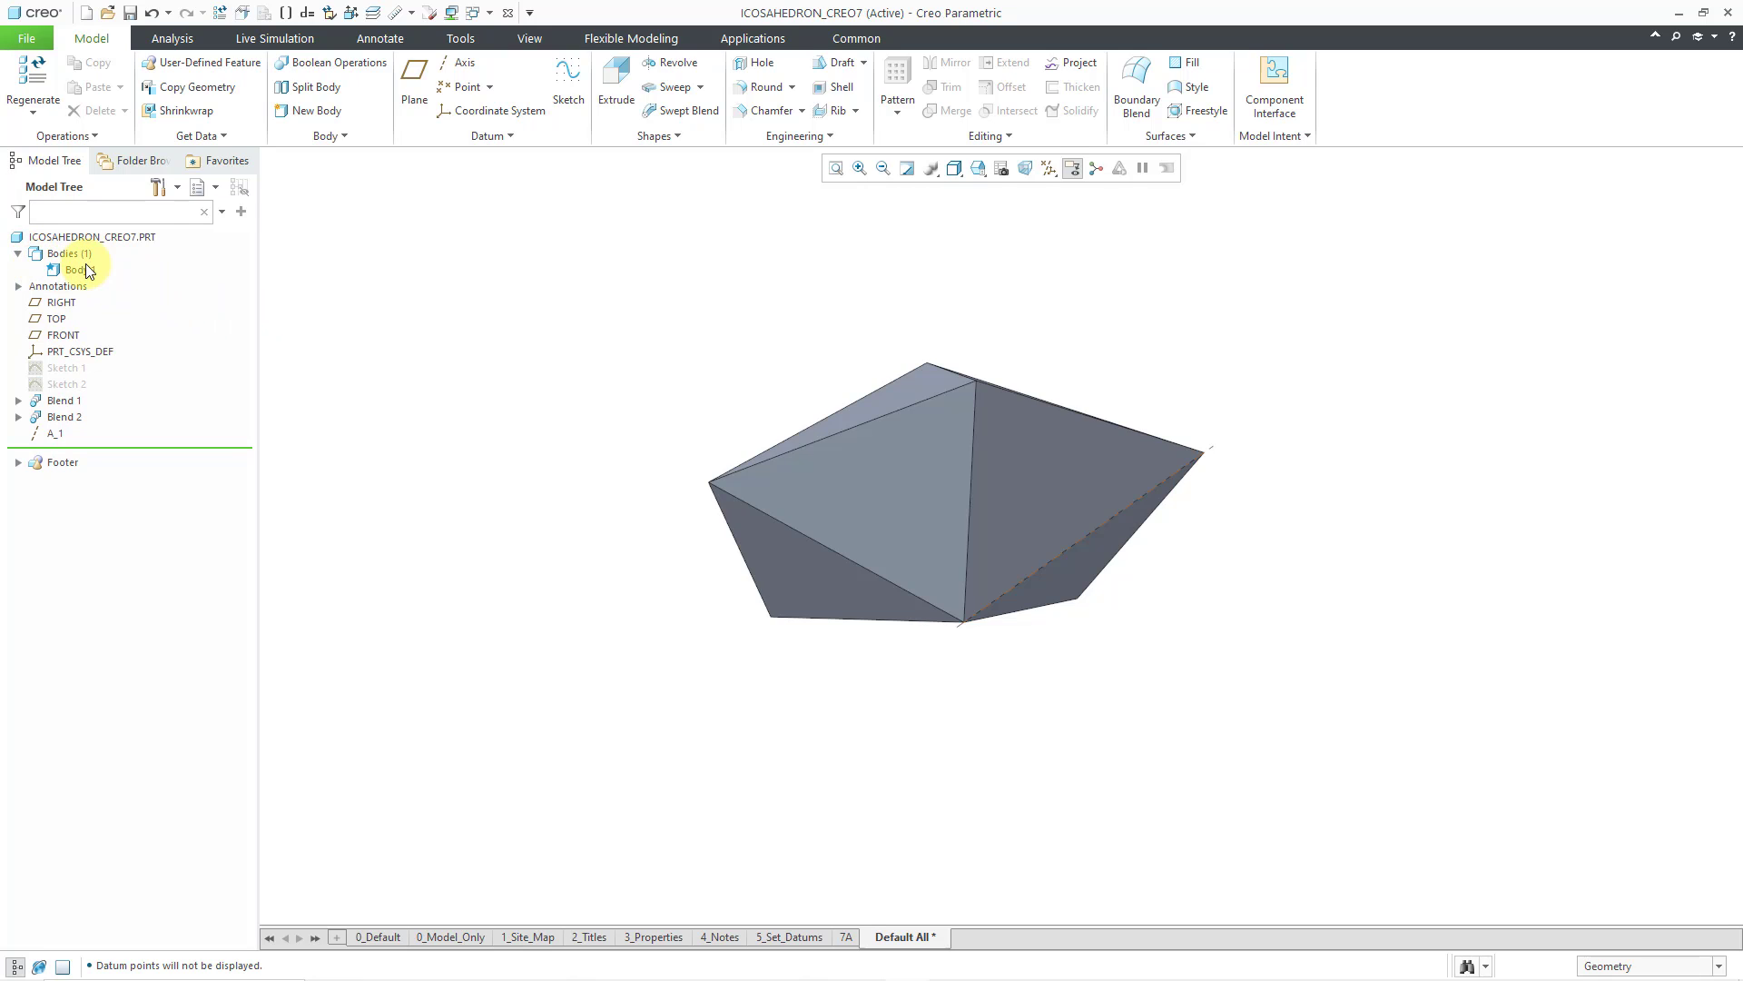
pyautogui.click(87, 270)
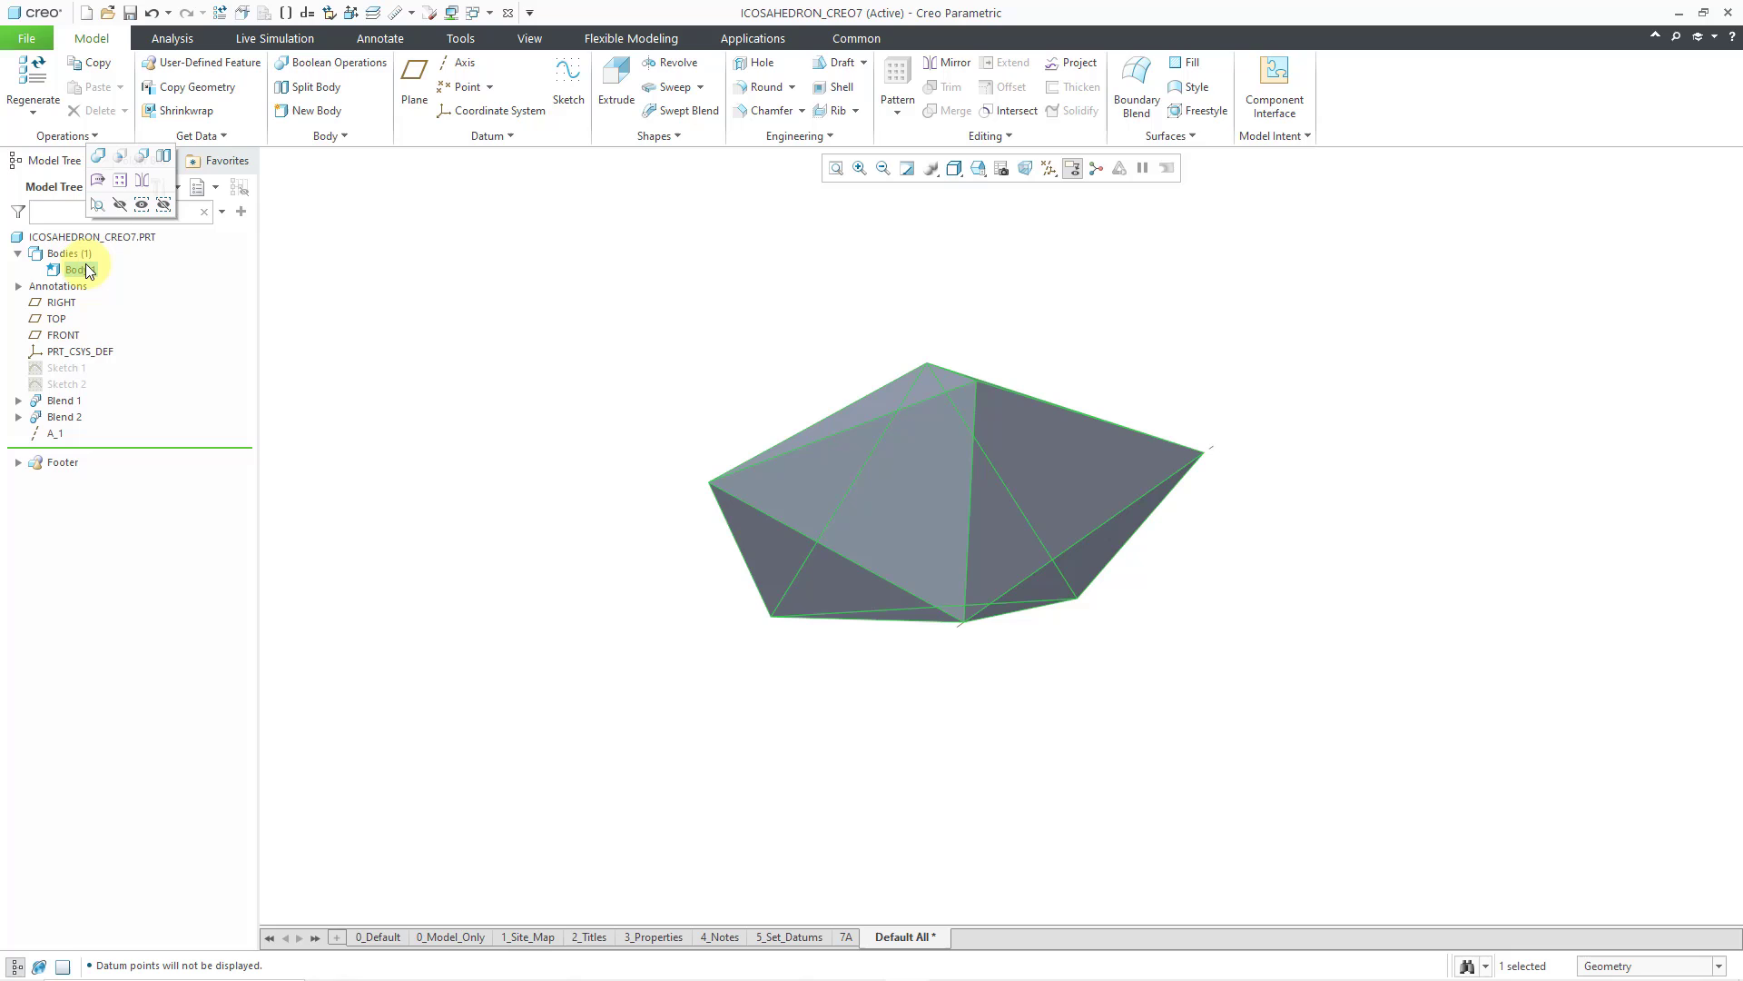
pyautogui.click(126, 187)
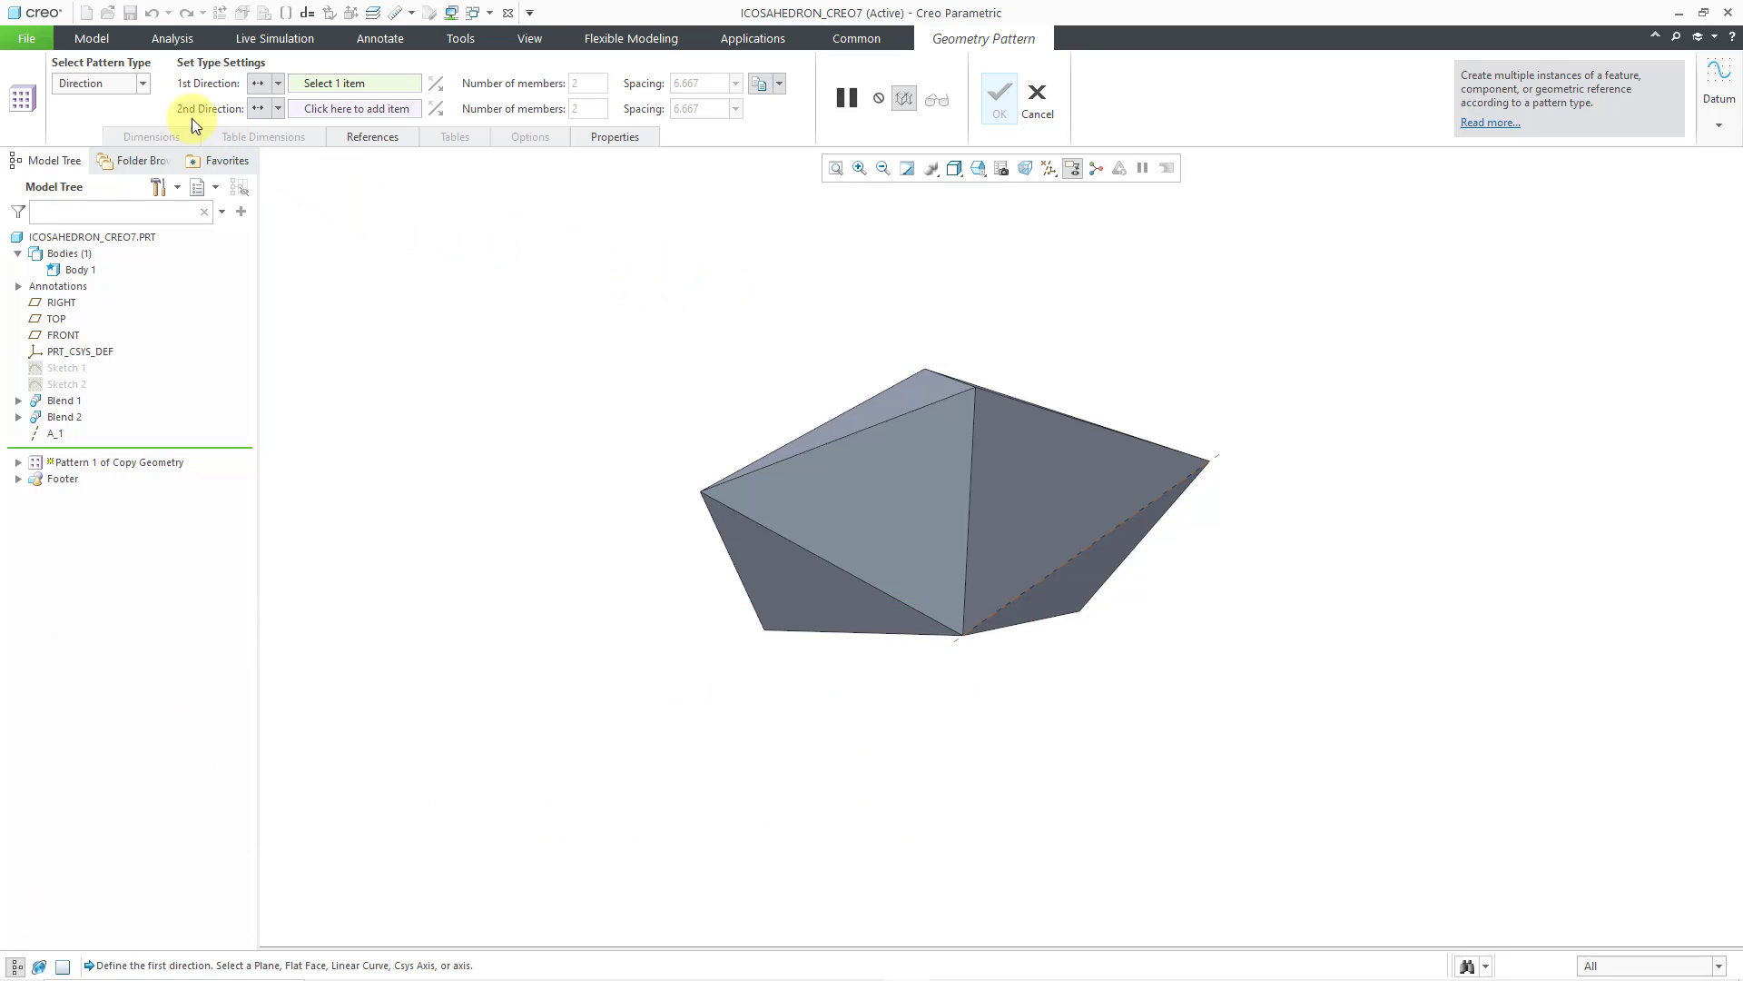
pyautogui.click(143, 83)
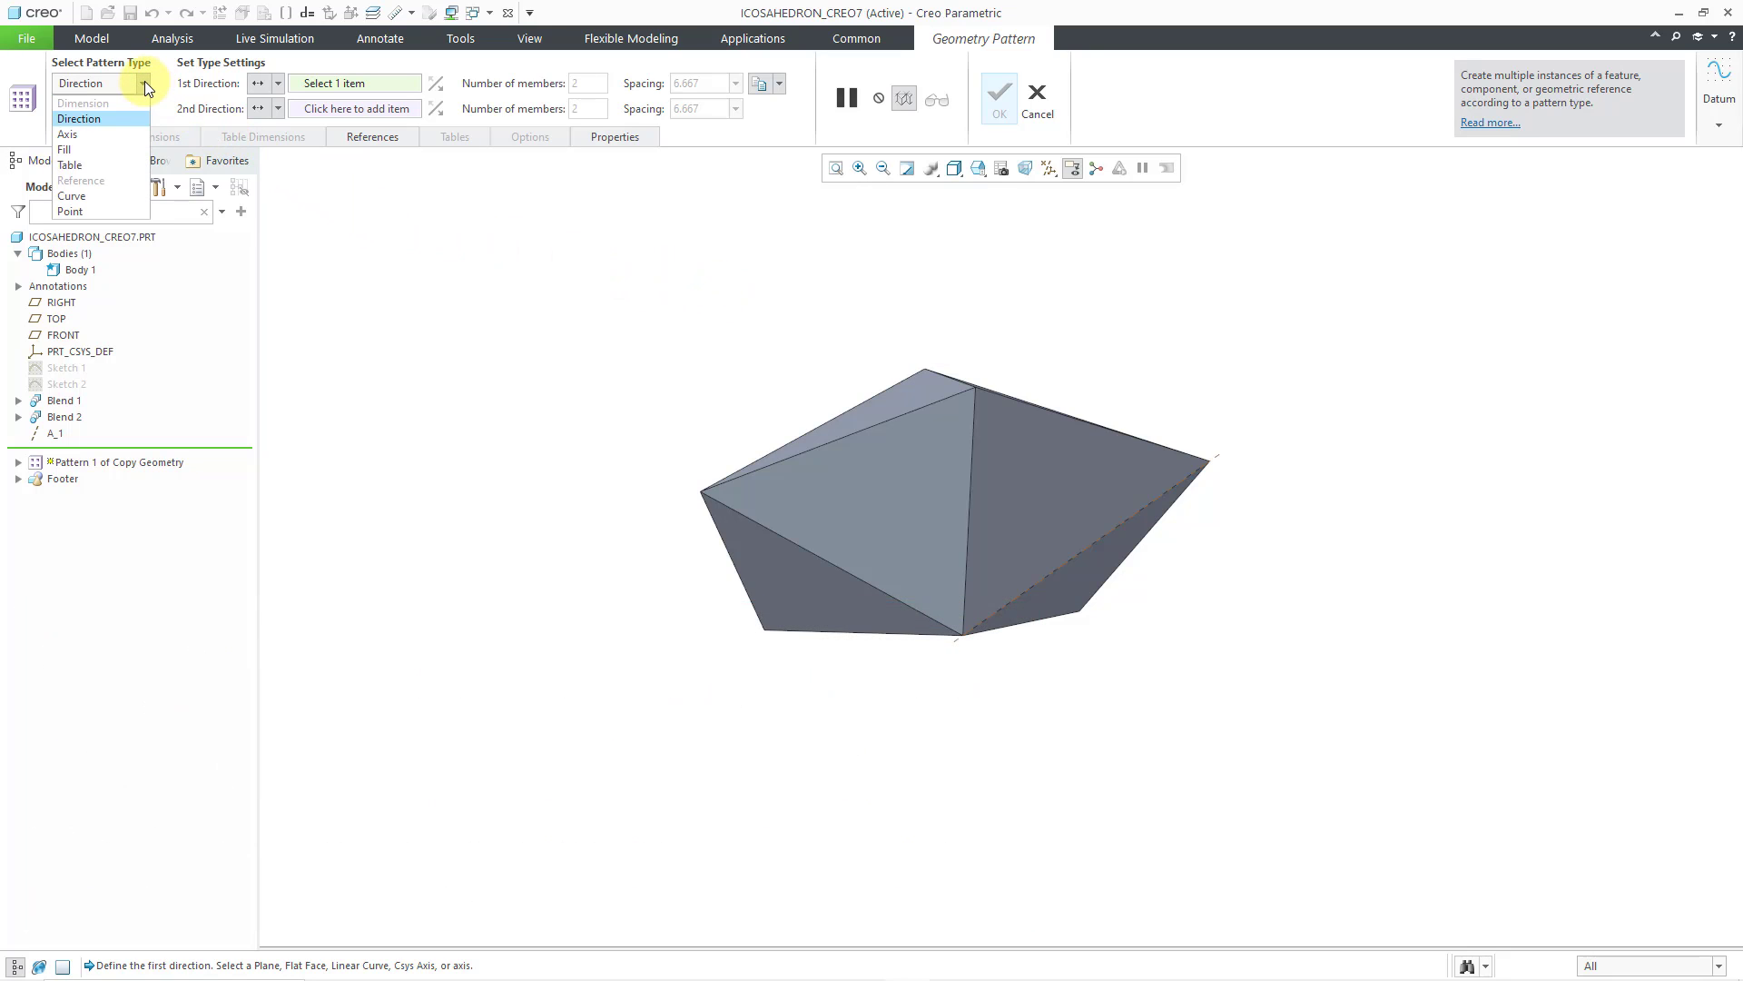
pyautogui.click(122, 135)
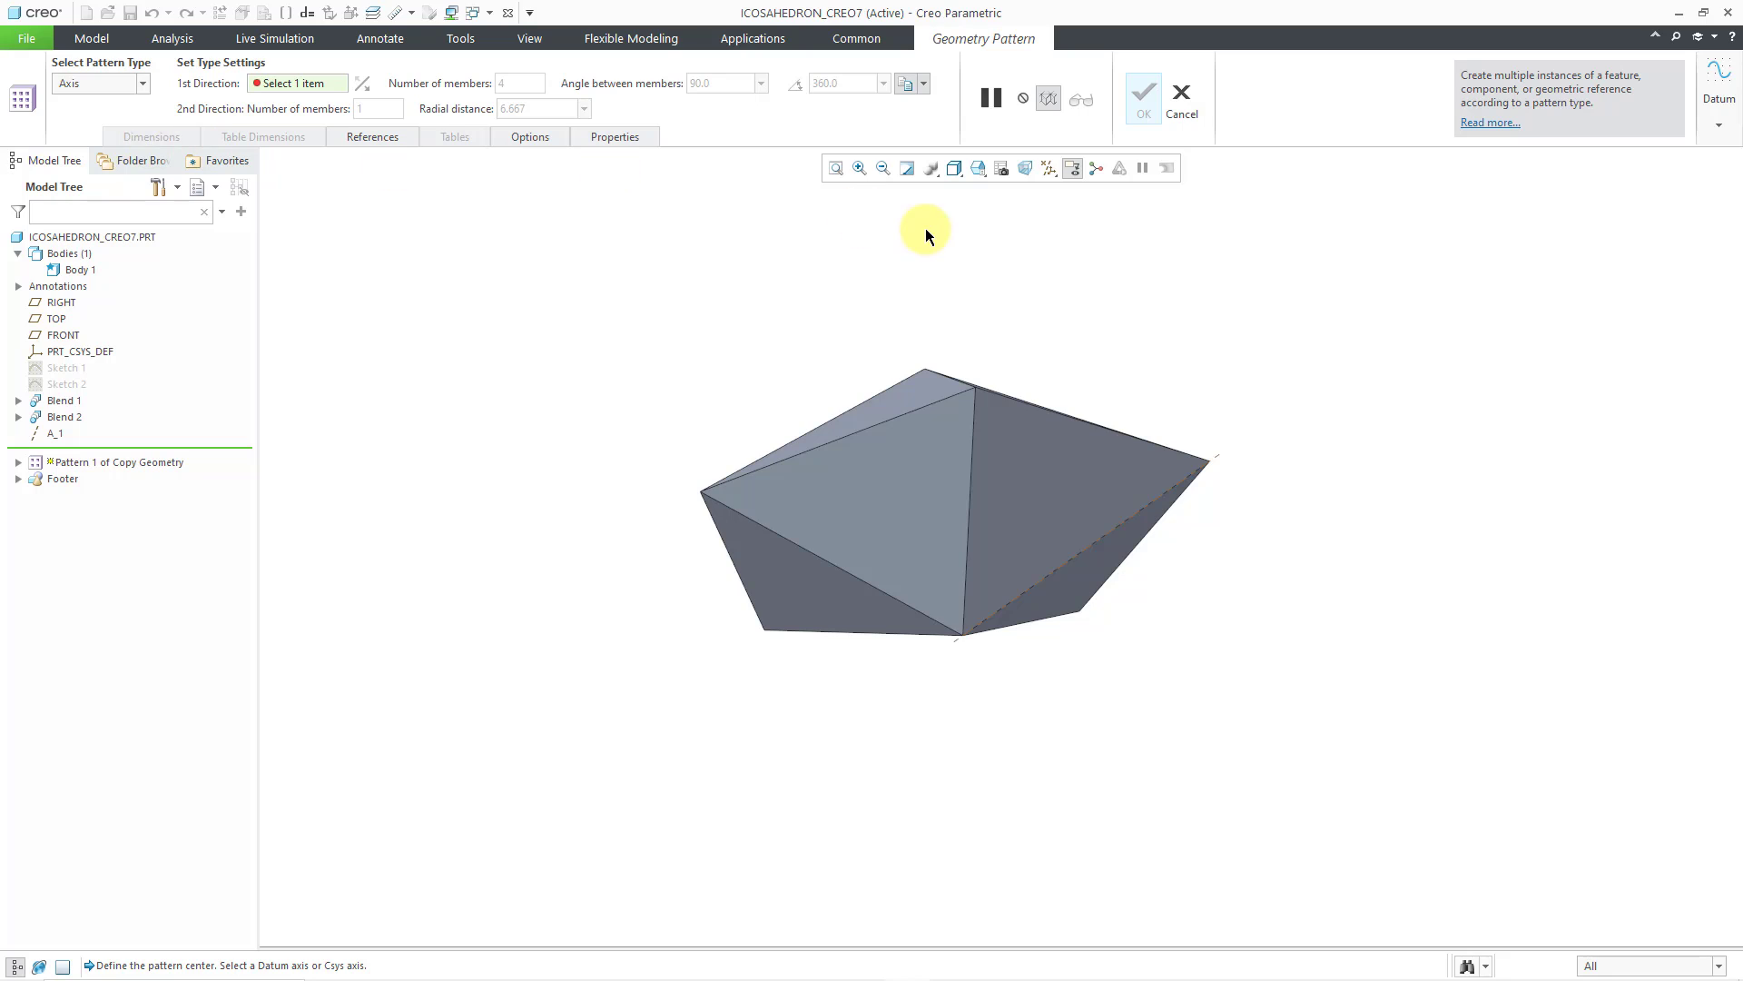
pyautogui.click(1210, 461)
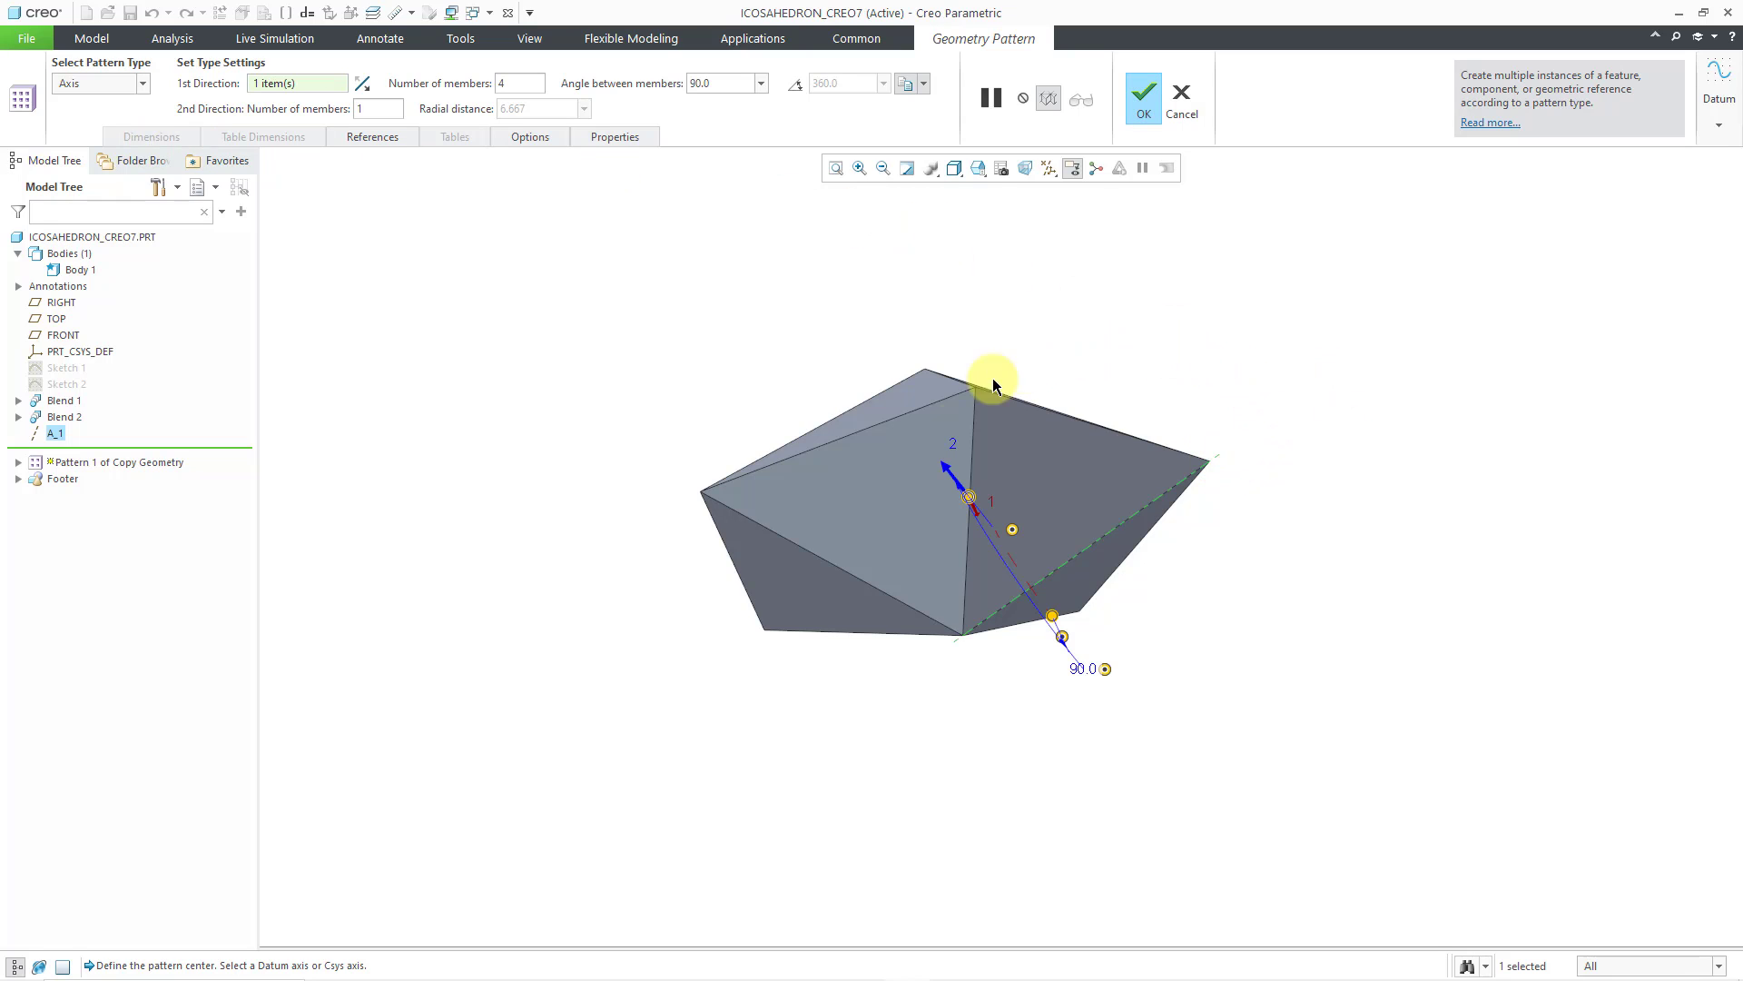
pyautogui.moveTo(784, 380)
pyautogui.mouseDown(button='middle')
pyautogui.moveTo(773, 417)
pyautogui.moveTo(764, 383)
pyautogui.mouseUp(button='middle')
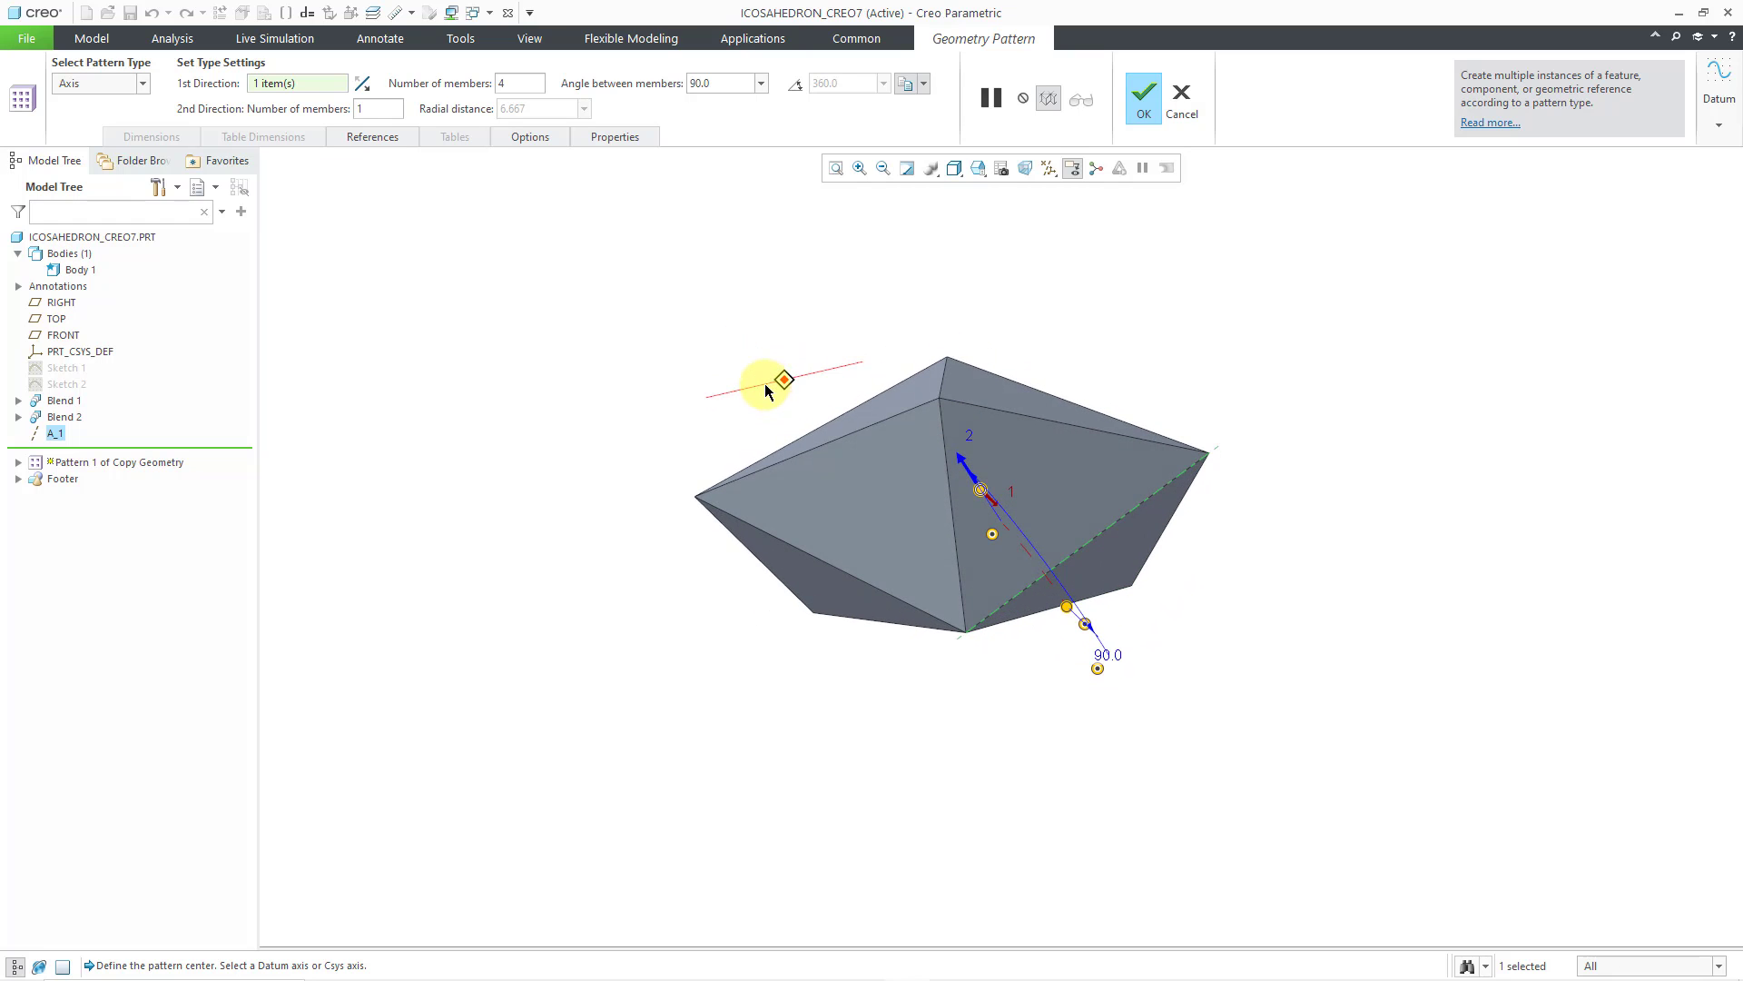
# Space 5 pattern members equally over 360 degrees and complete the geometry pattern
pyautogui.click(796, 86)
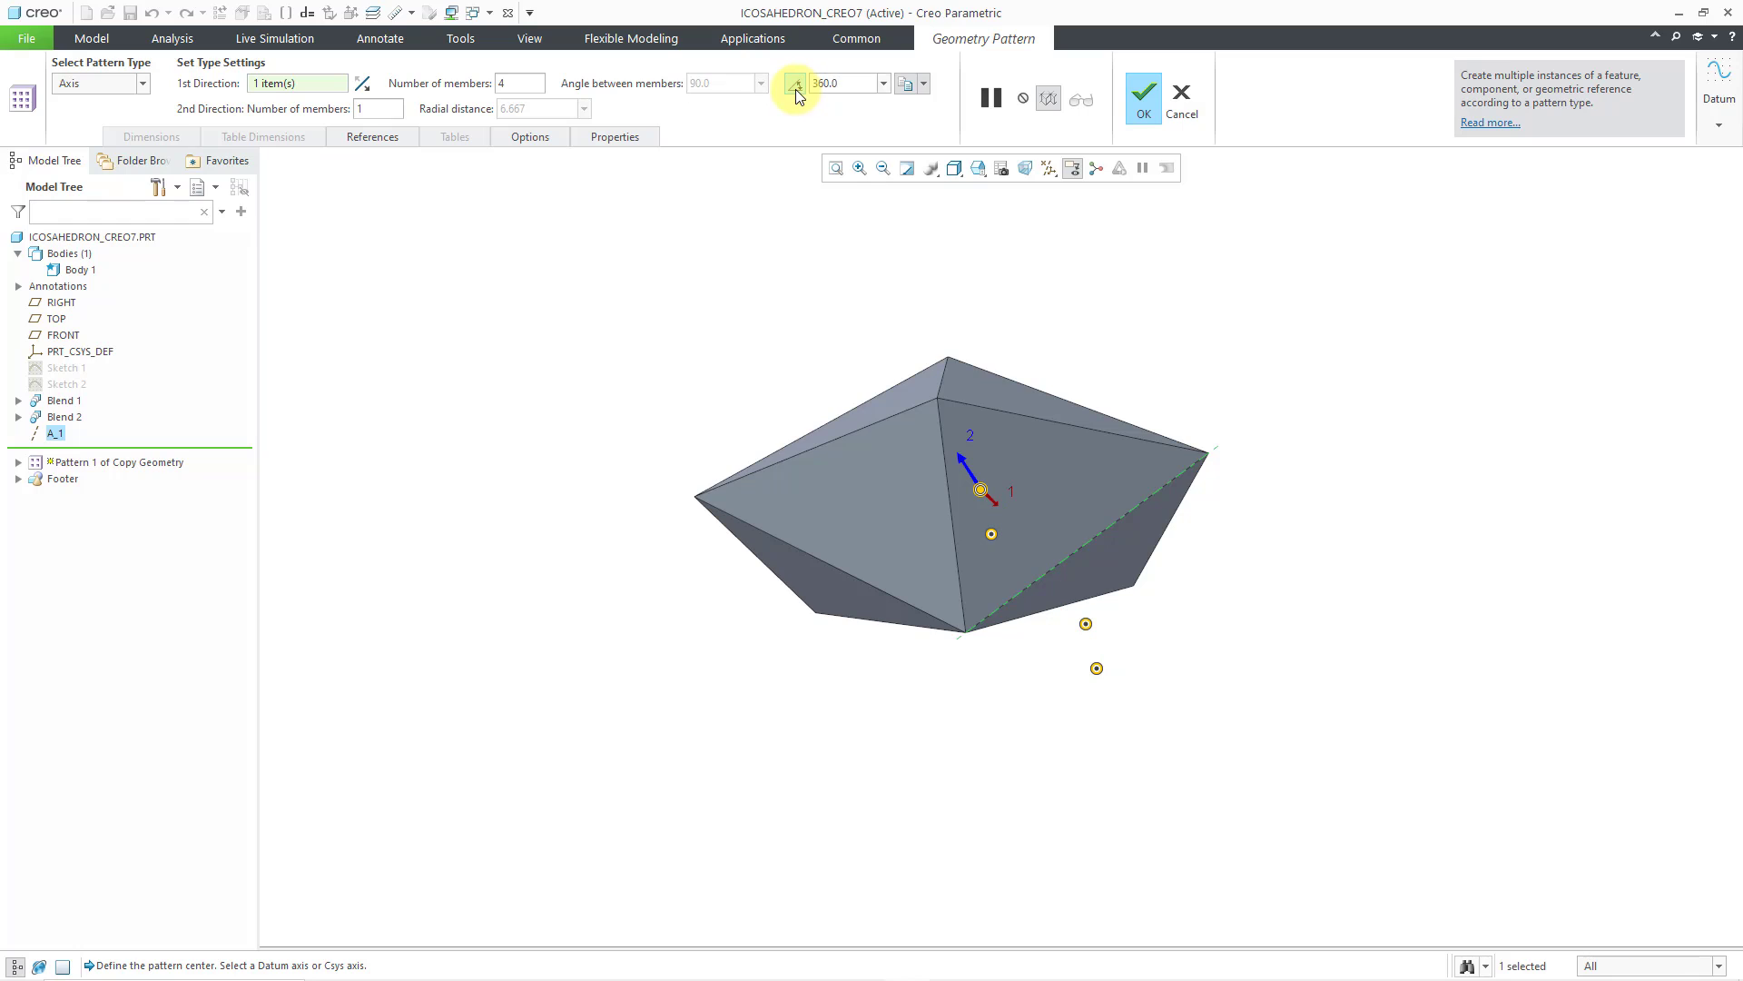
pyautogui.doubleClick(525, 83)
pyautogui.write('5')
pyautogui.press('Return')
pyautogui.click(1144, 100)
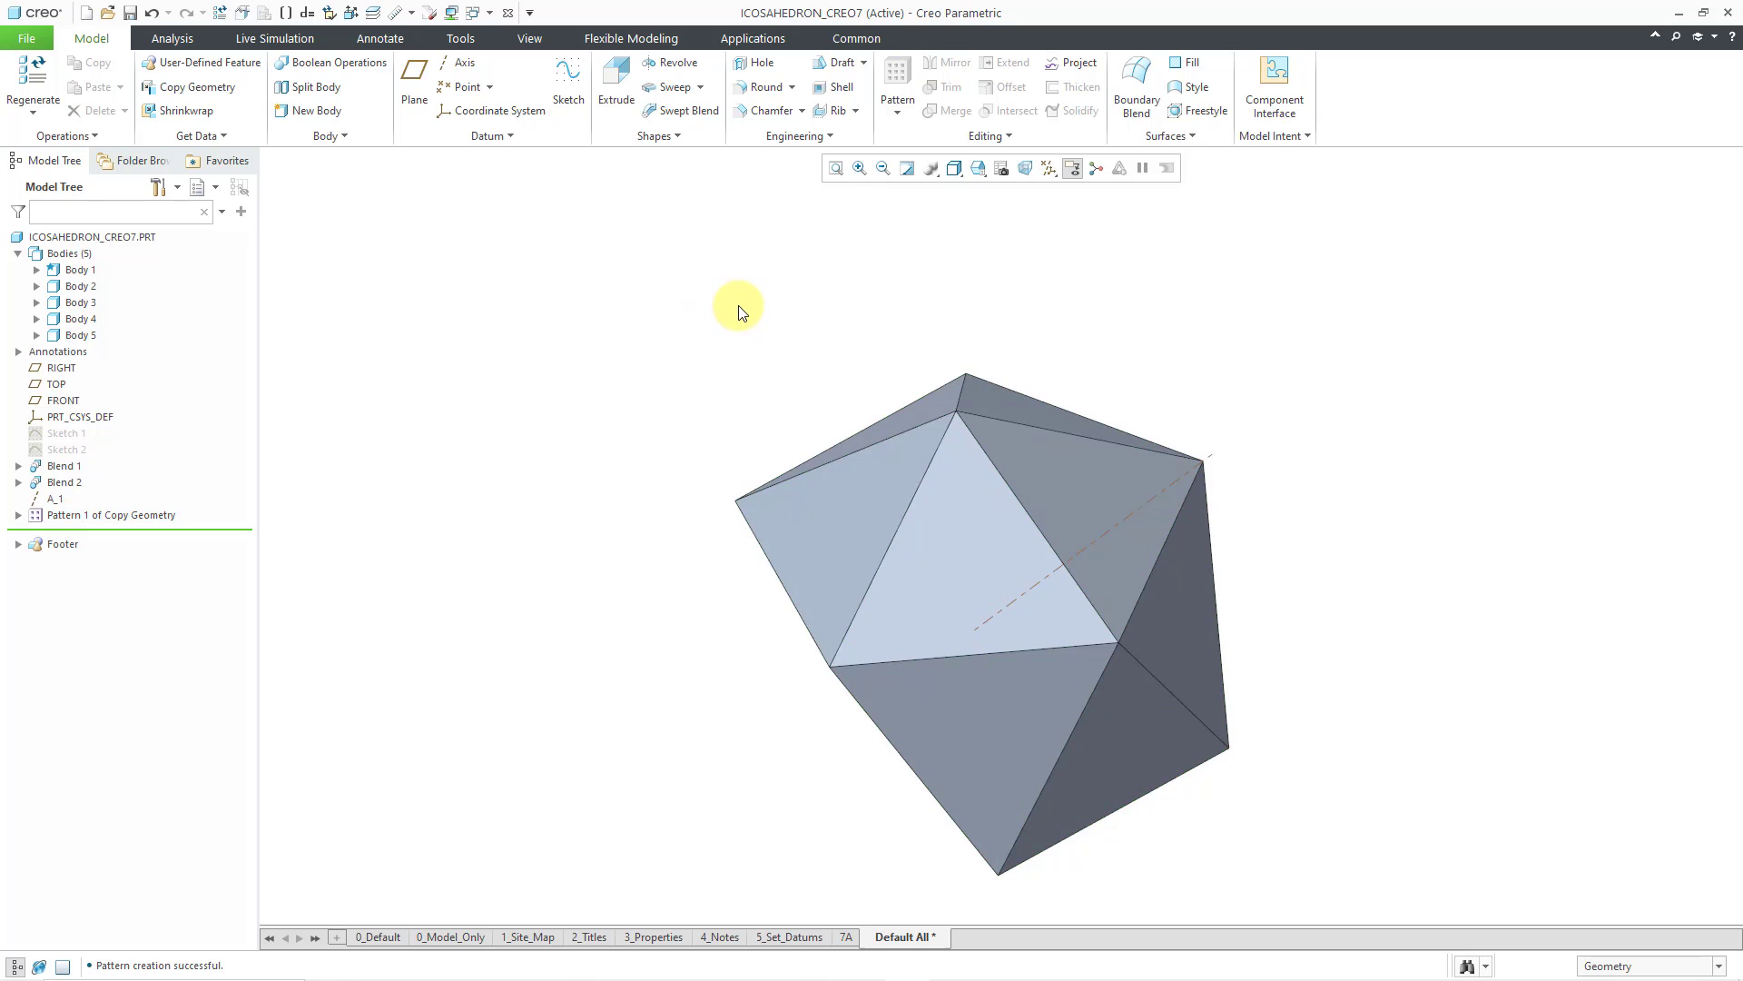
# Inspect the opening left between the patterned bodies and turn off the display of datum axes
pyautogui.moveTo(738, 313); pyautogui.dragTo(851, 346, button='middle')
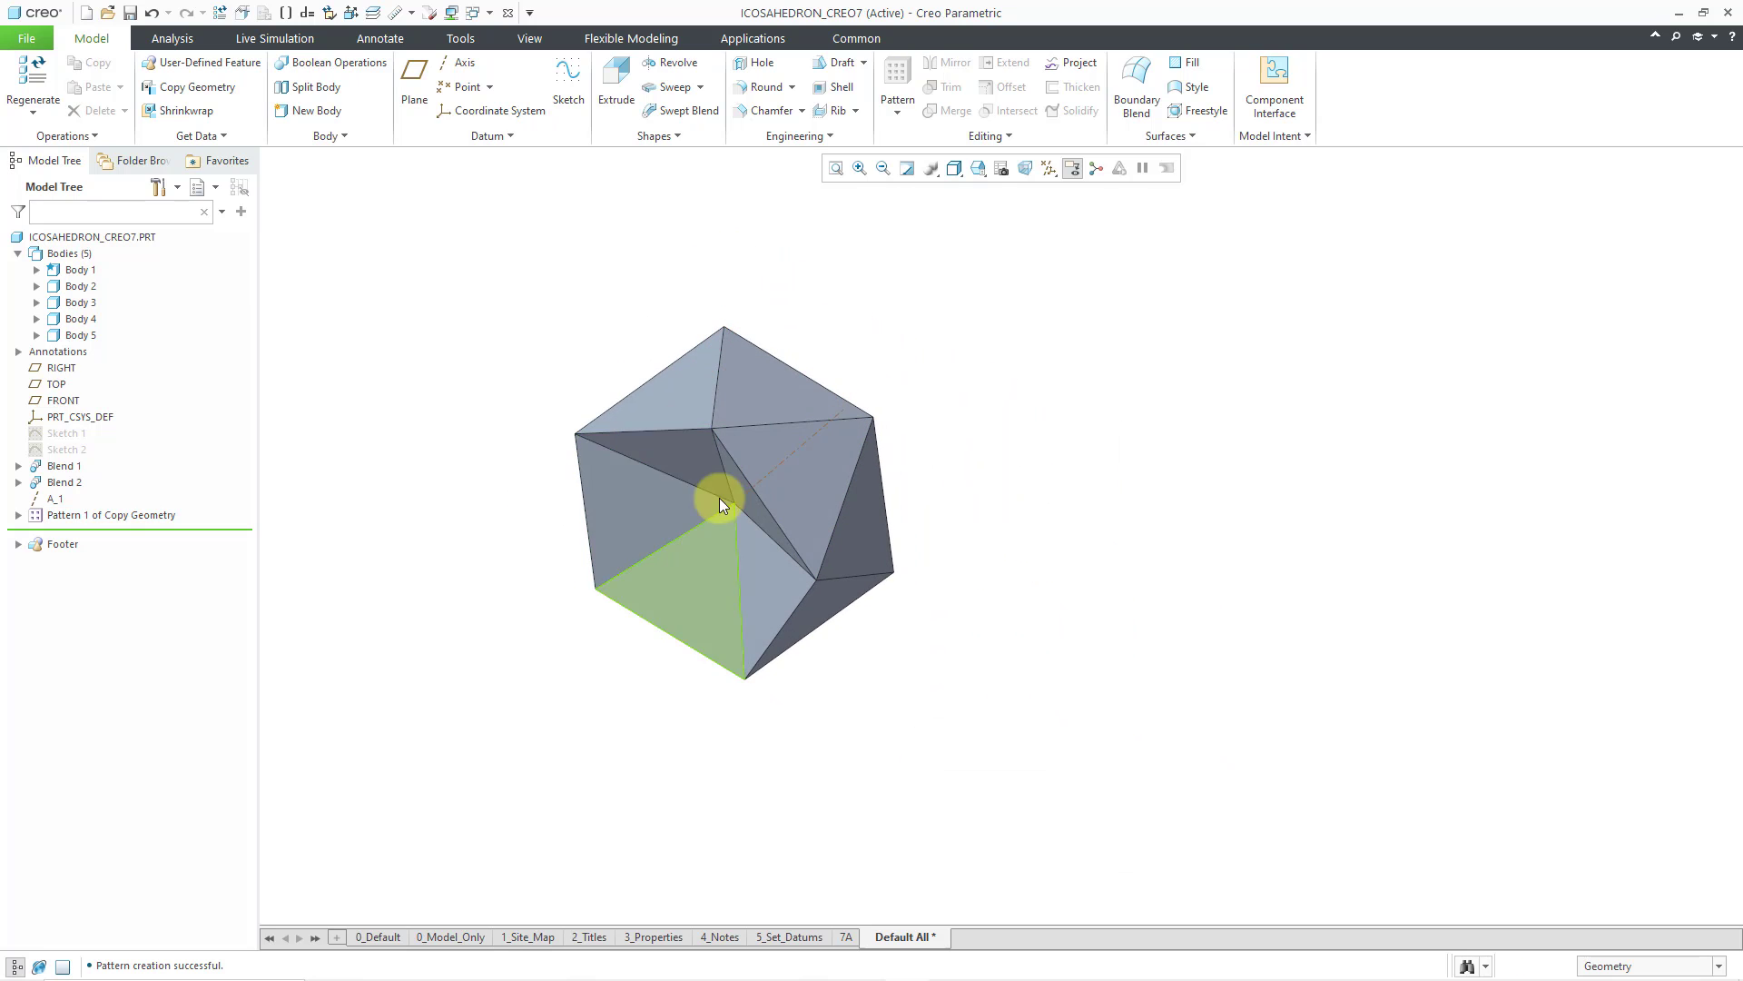
pyautogui.scroll(2, 586, 446)
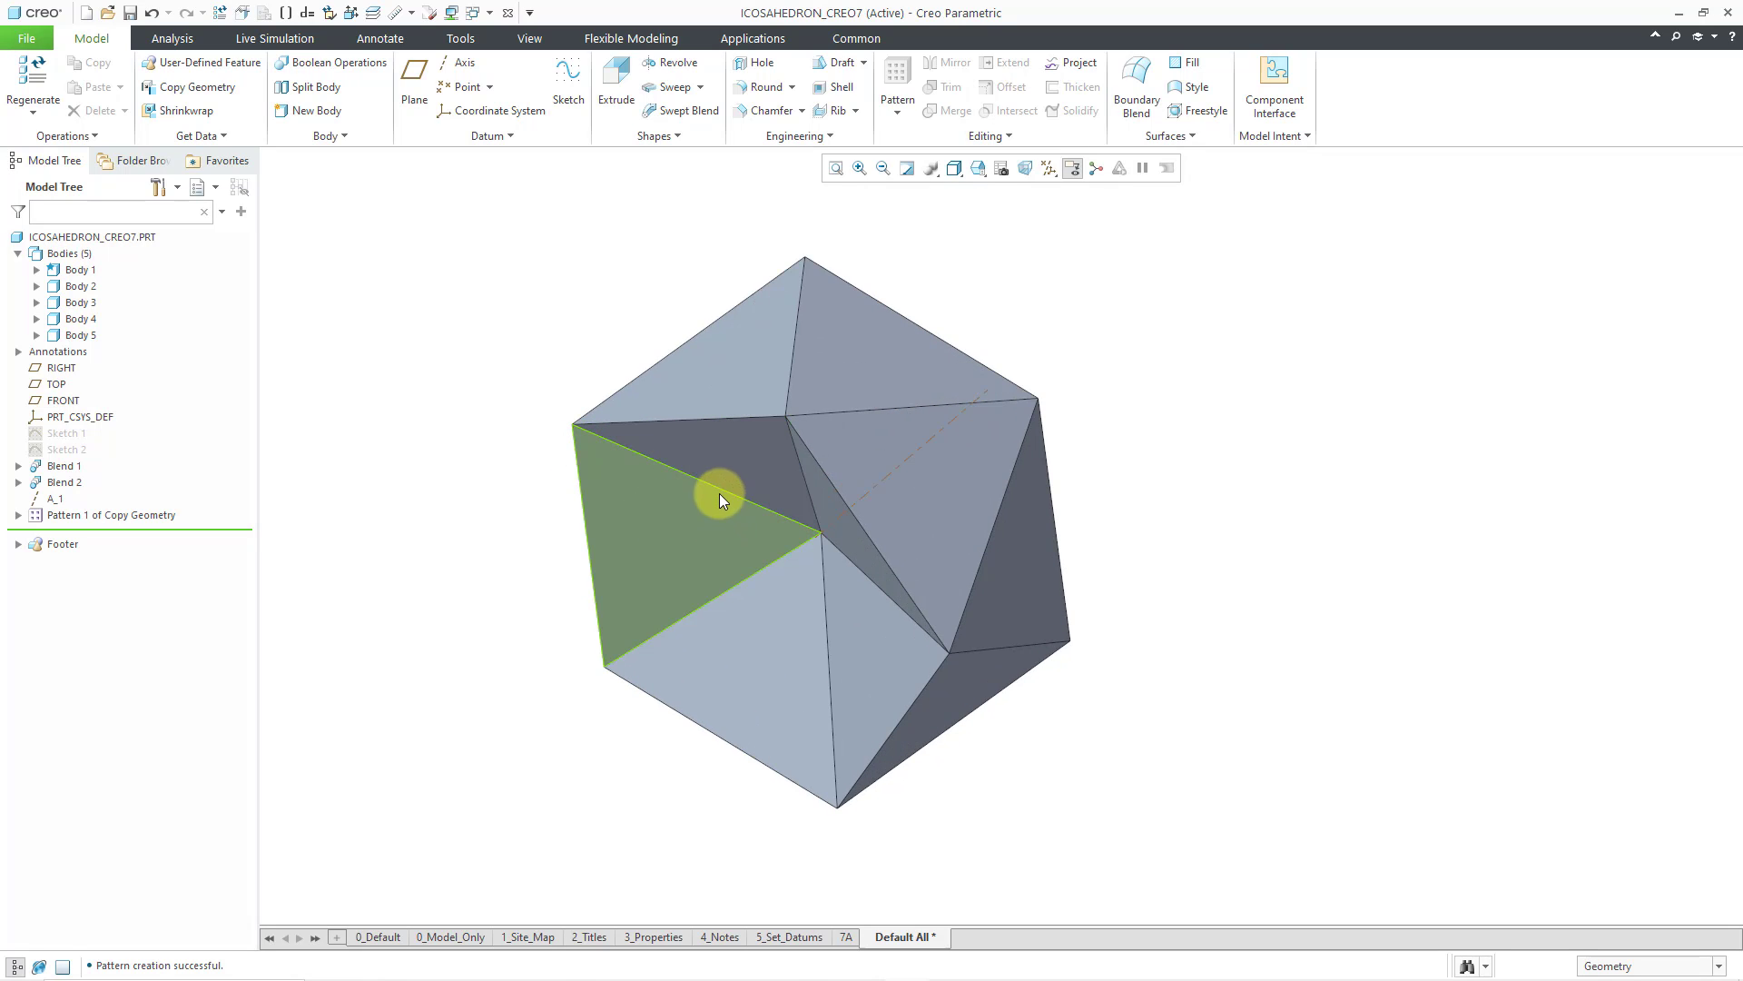
pyautogui.scroll(-1, 719, 495)
pyautogui.moveTo(641, 479); pyautogui.dragTo(956, 384, button='middle')
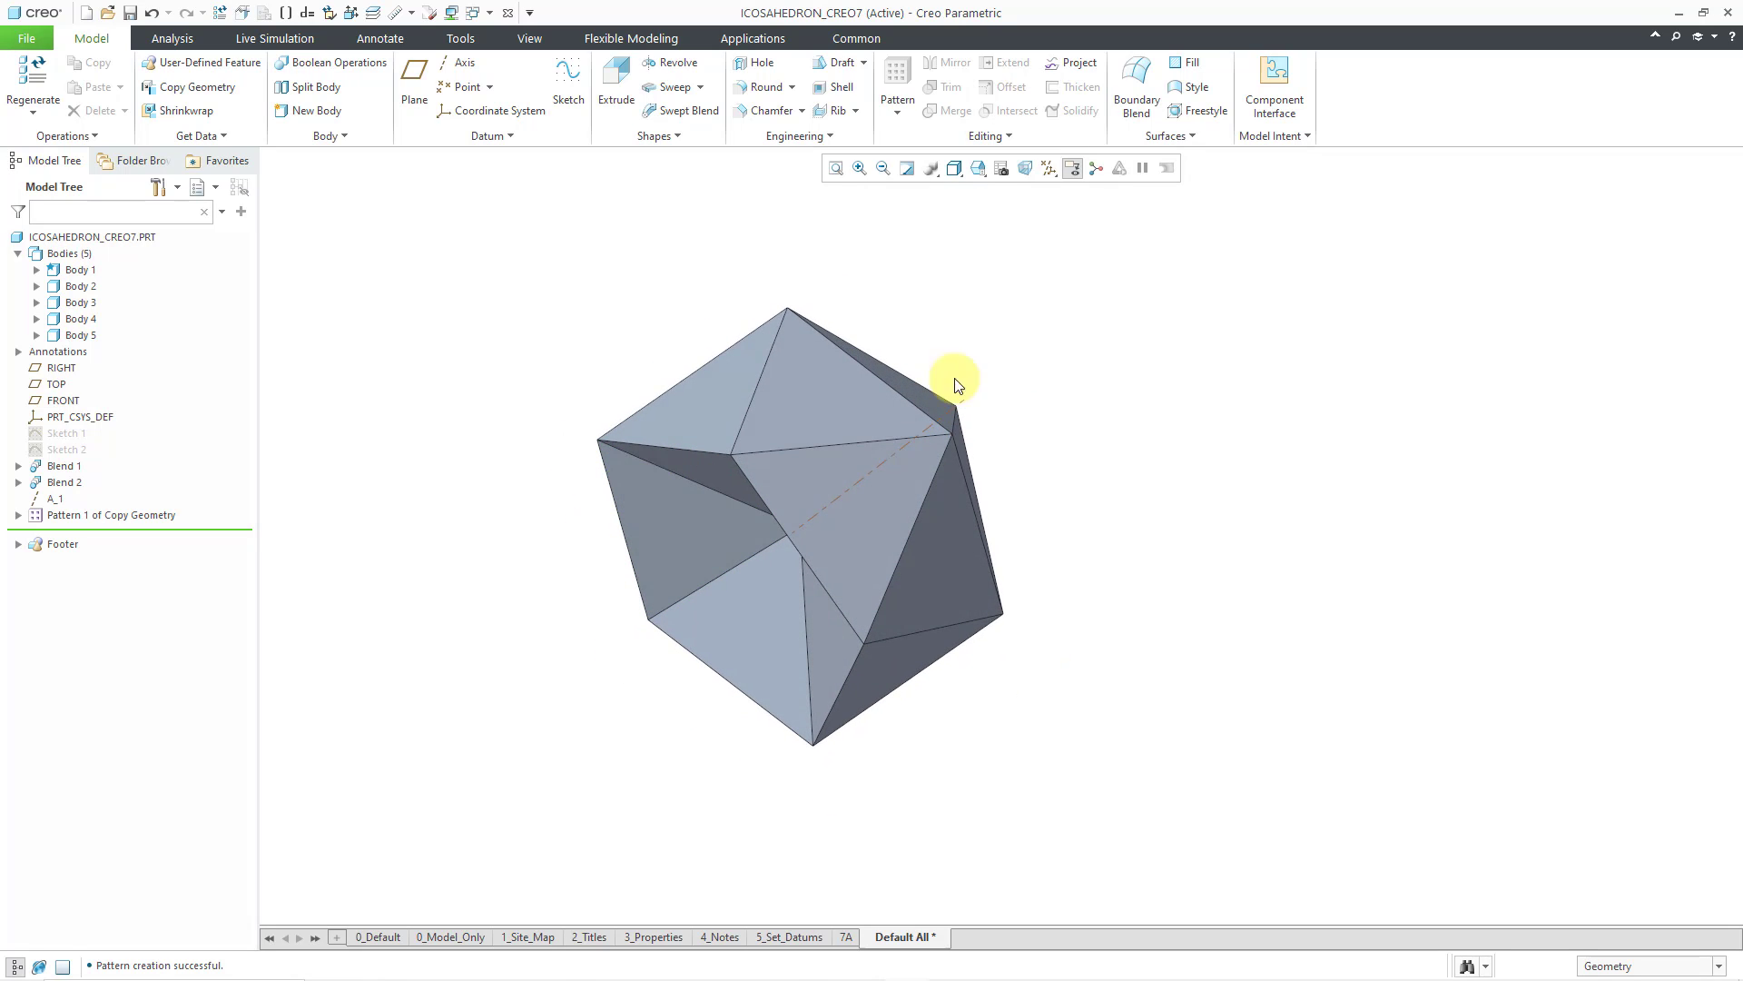
pyautogui.click(1049, 167)
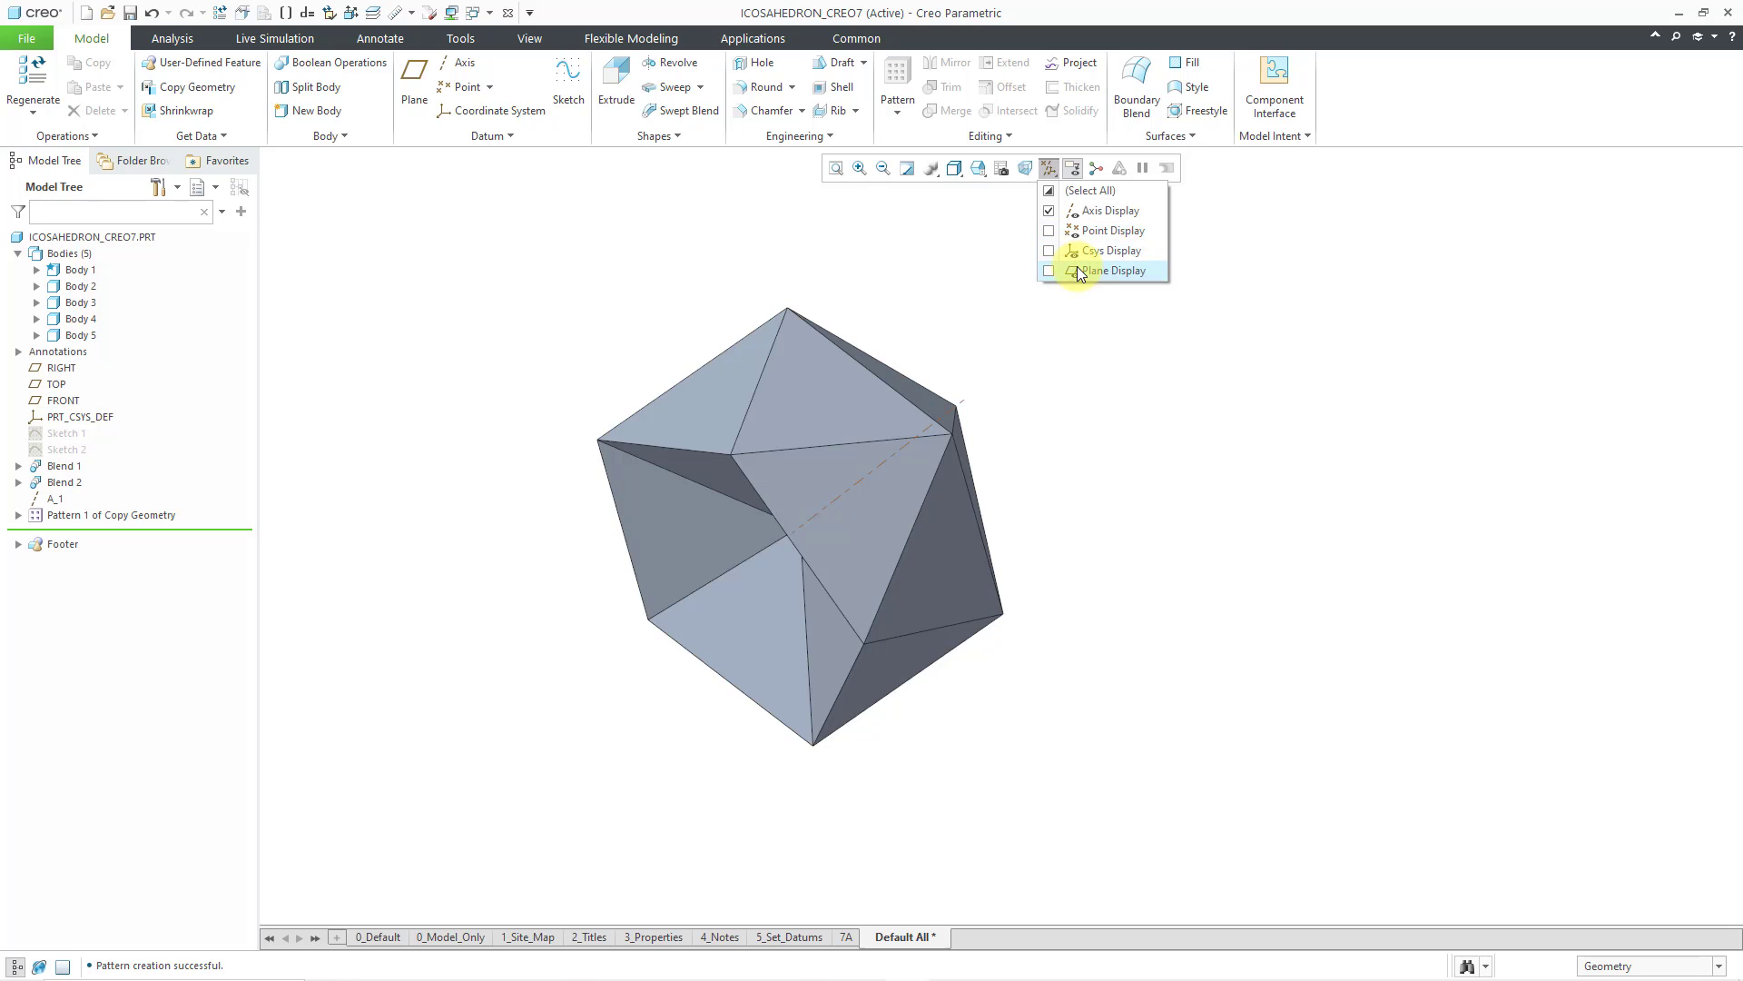
pyautogui.click(1086, 211)
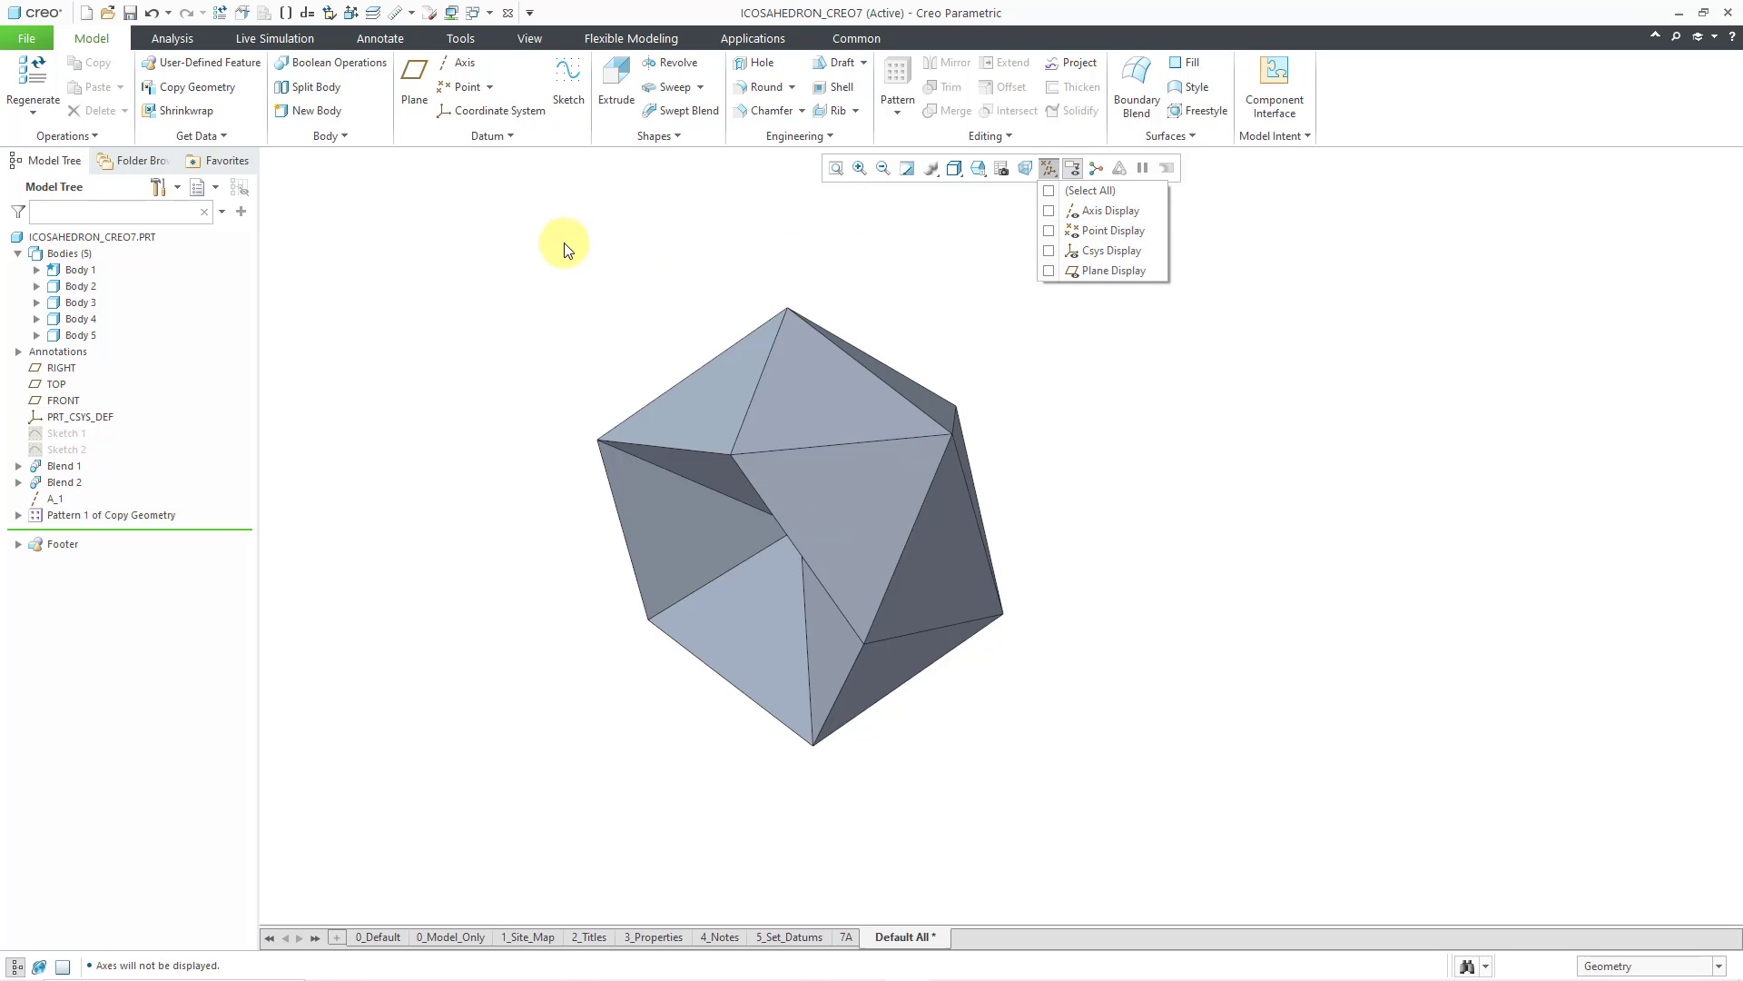
pyautogui.moveTo(591, 300); pyautogui.dragTo(666, 328, button='middle')
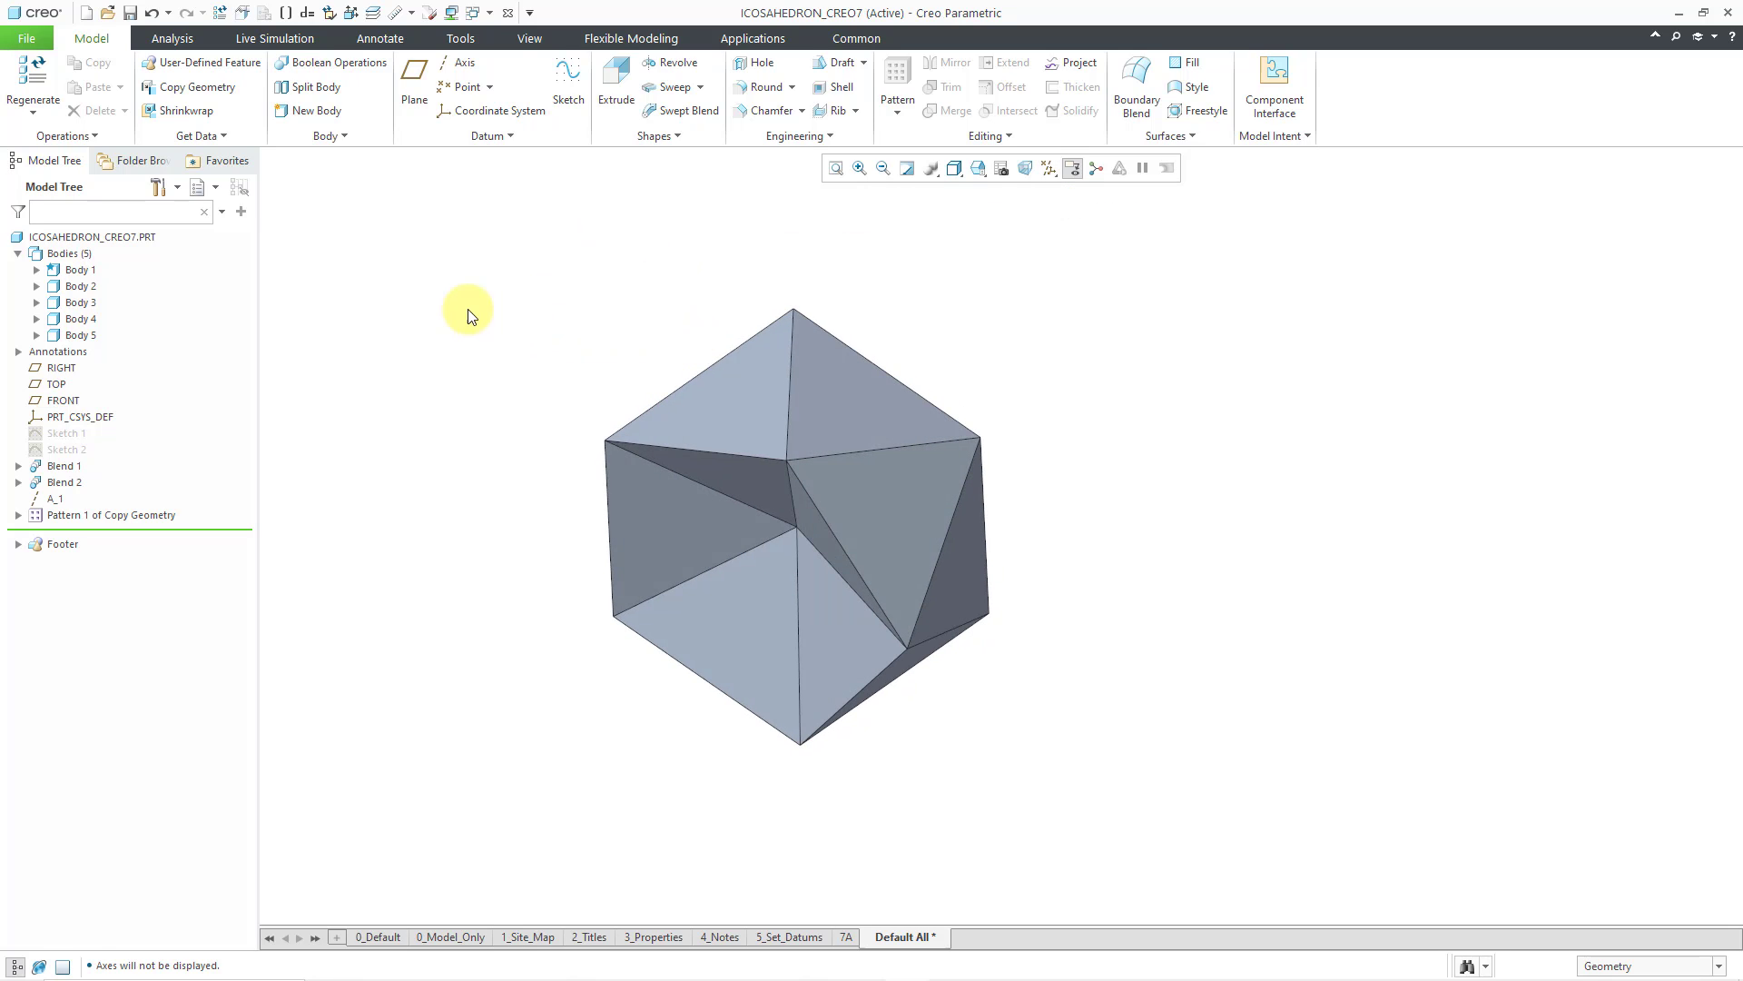
pyautogui.click(79, 288)
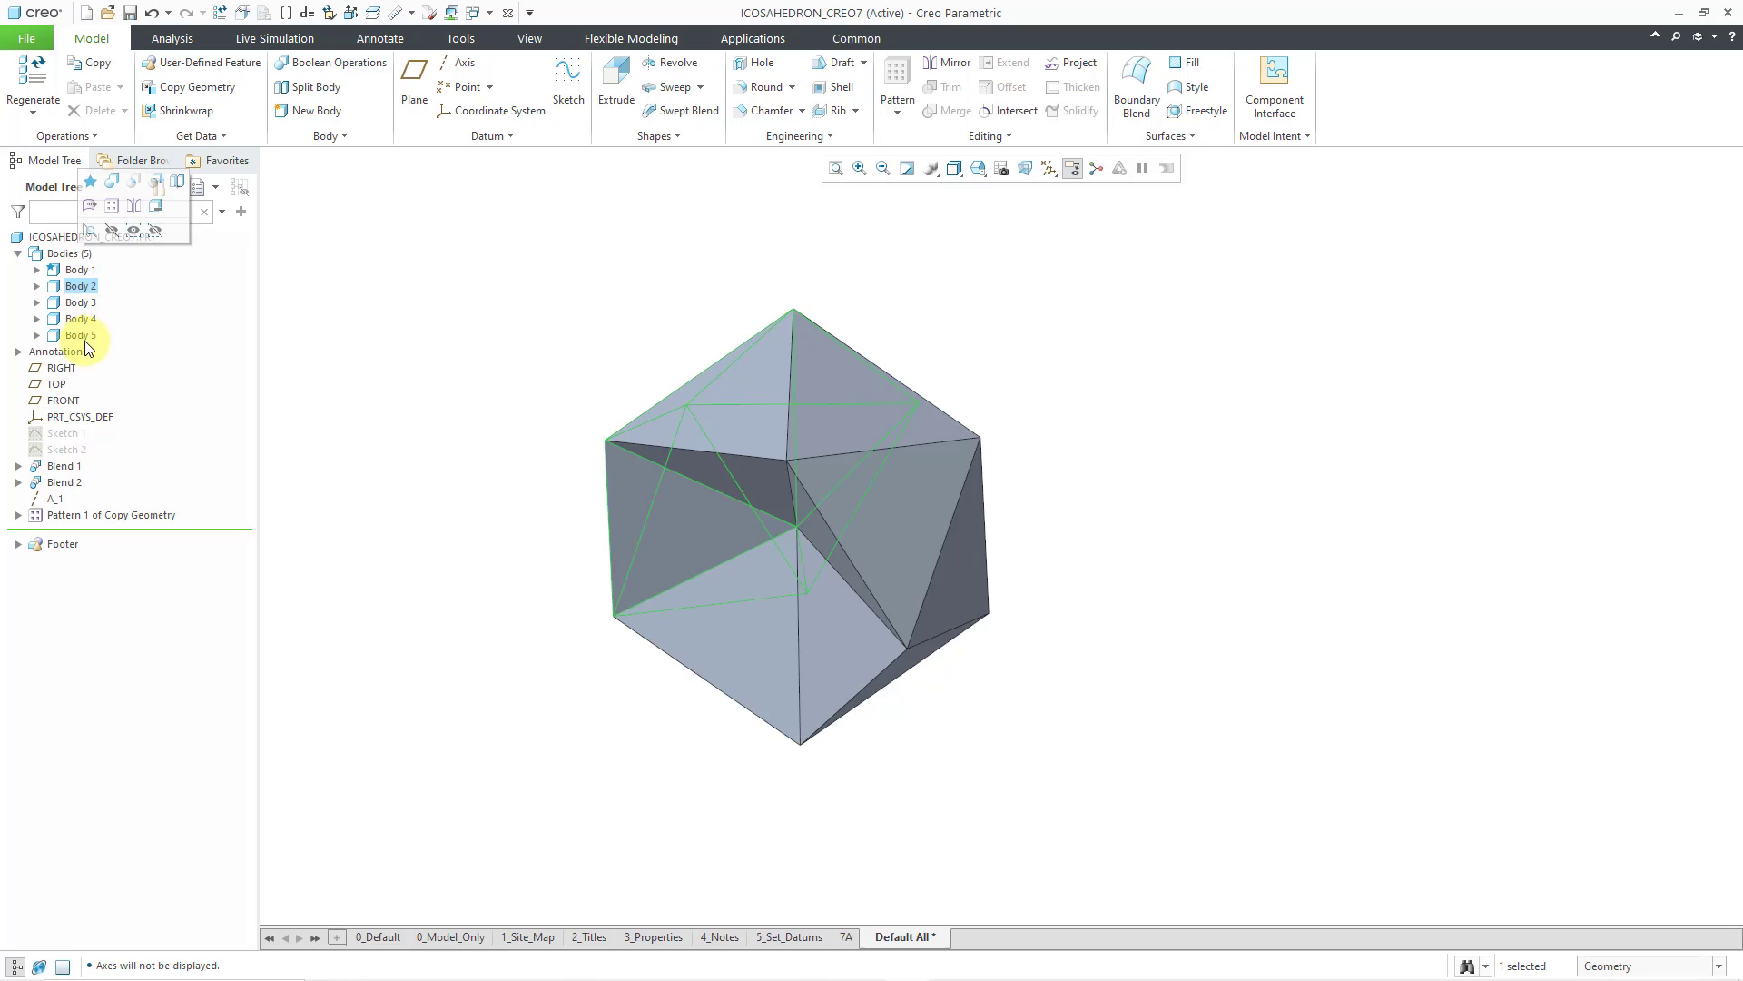
pyautogui.keyDown('shift'); pyautogui.click(84, 336); pyautogui.keyUp('shift')
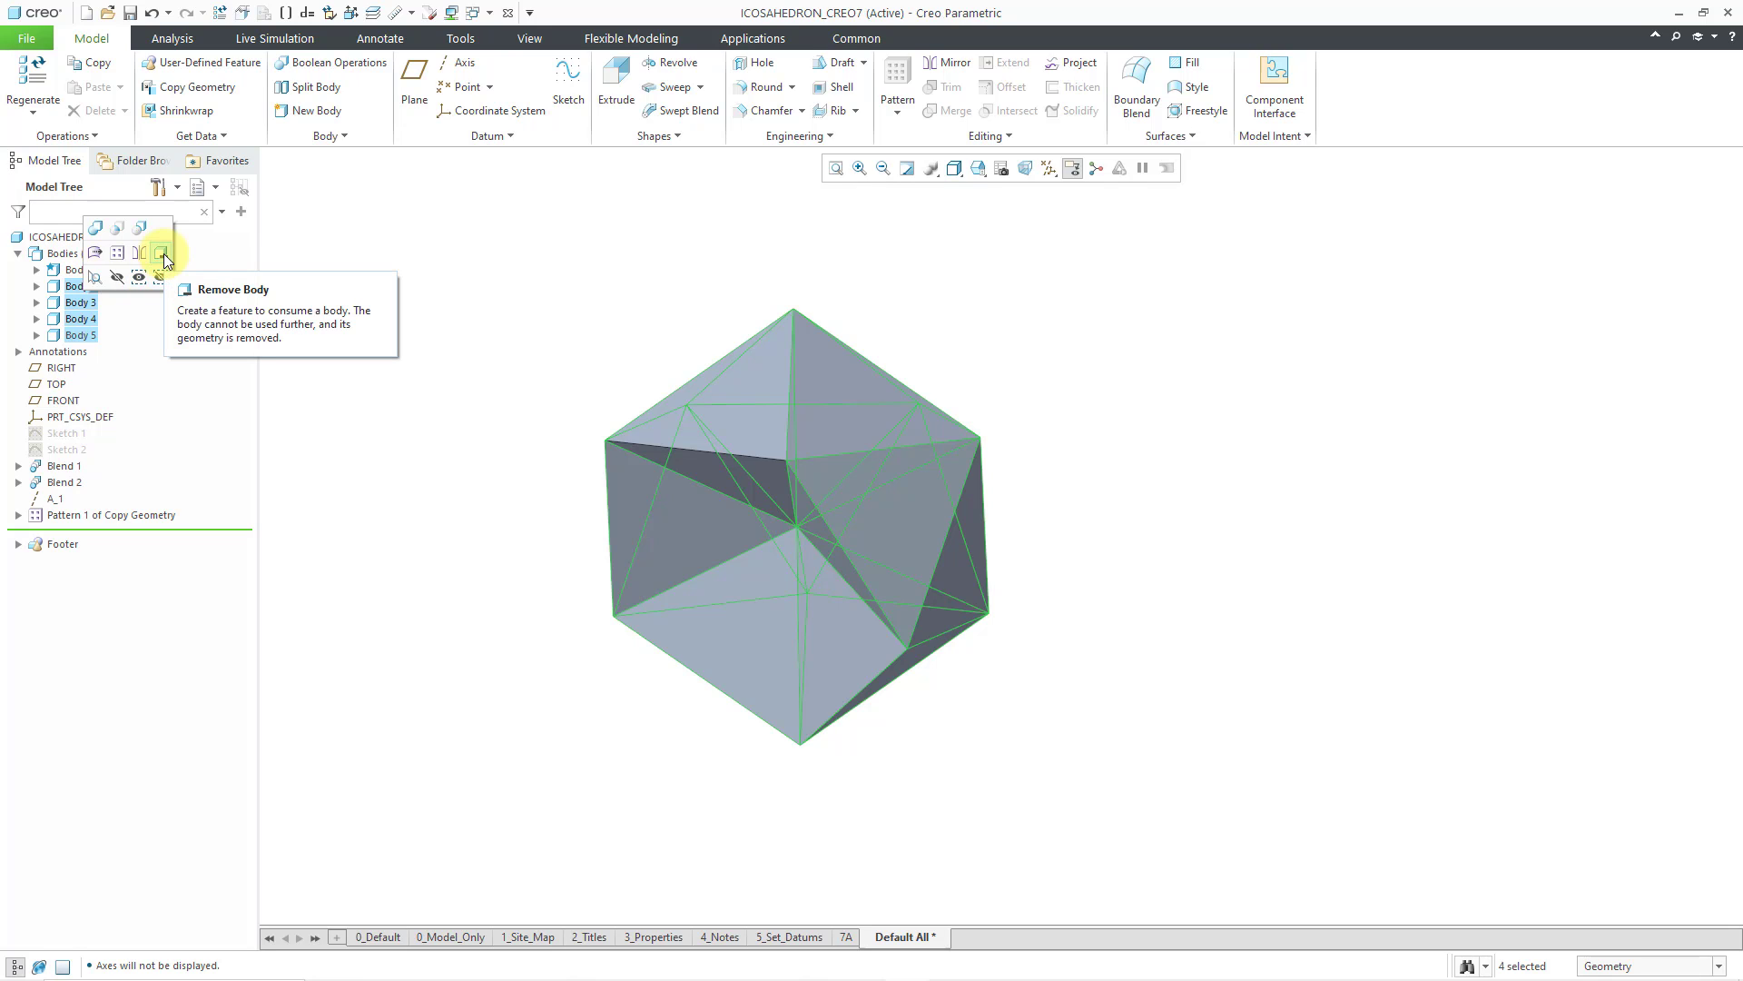
pyautogui.click(427, 390)
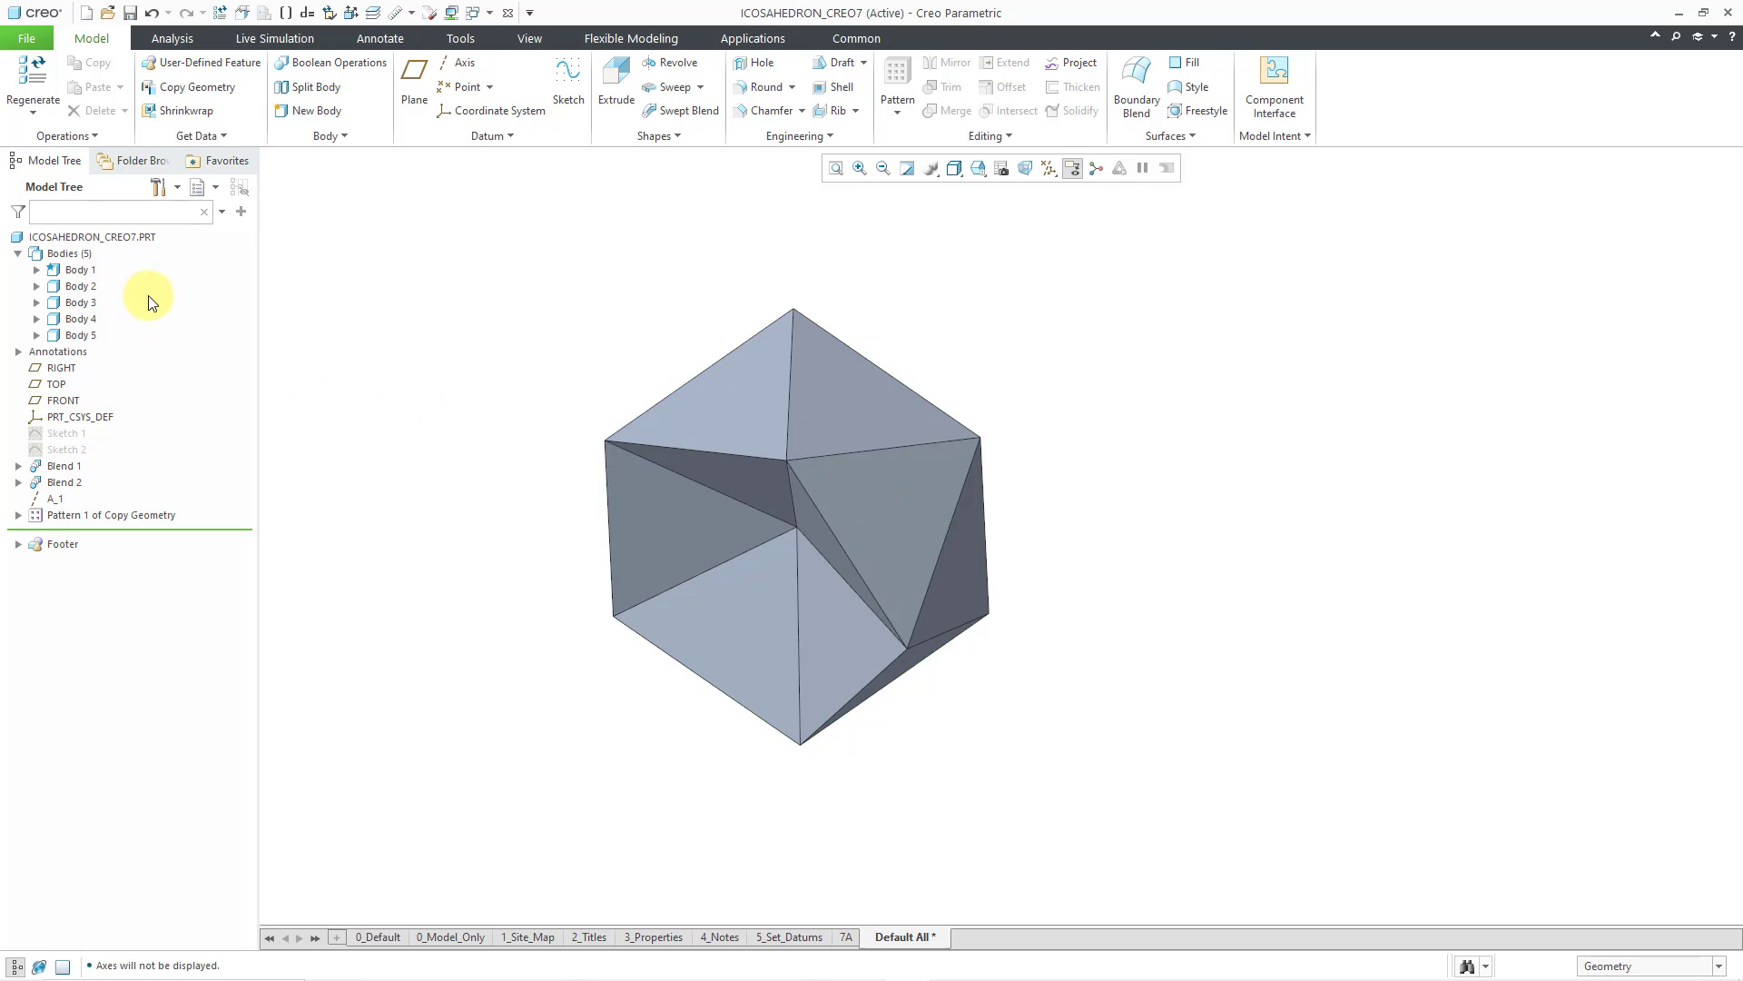
# Mirror Body 1 about its own lower sloping face that borders the opening, filling the gap with the mirrored copy
pyautogui.click(89, 271)
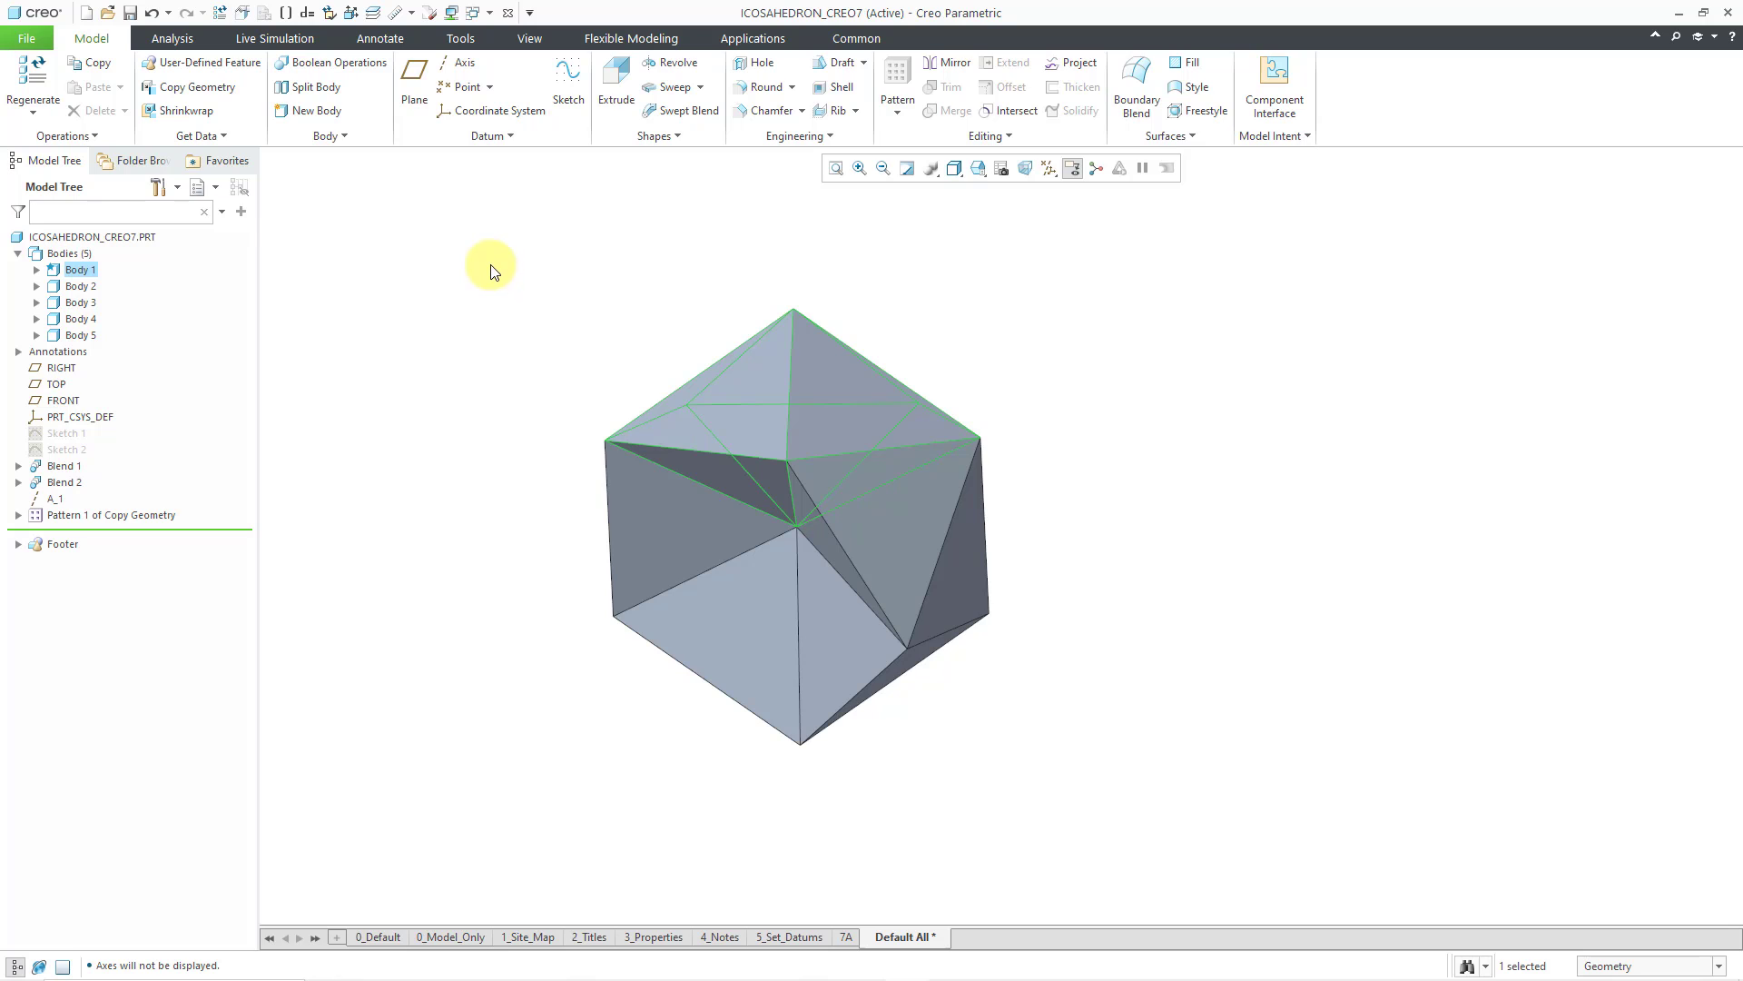
pyautogui.click(952, 60)
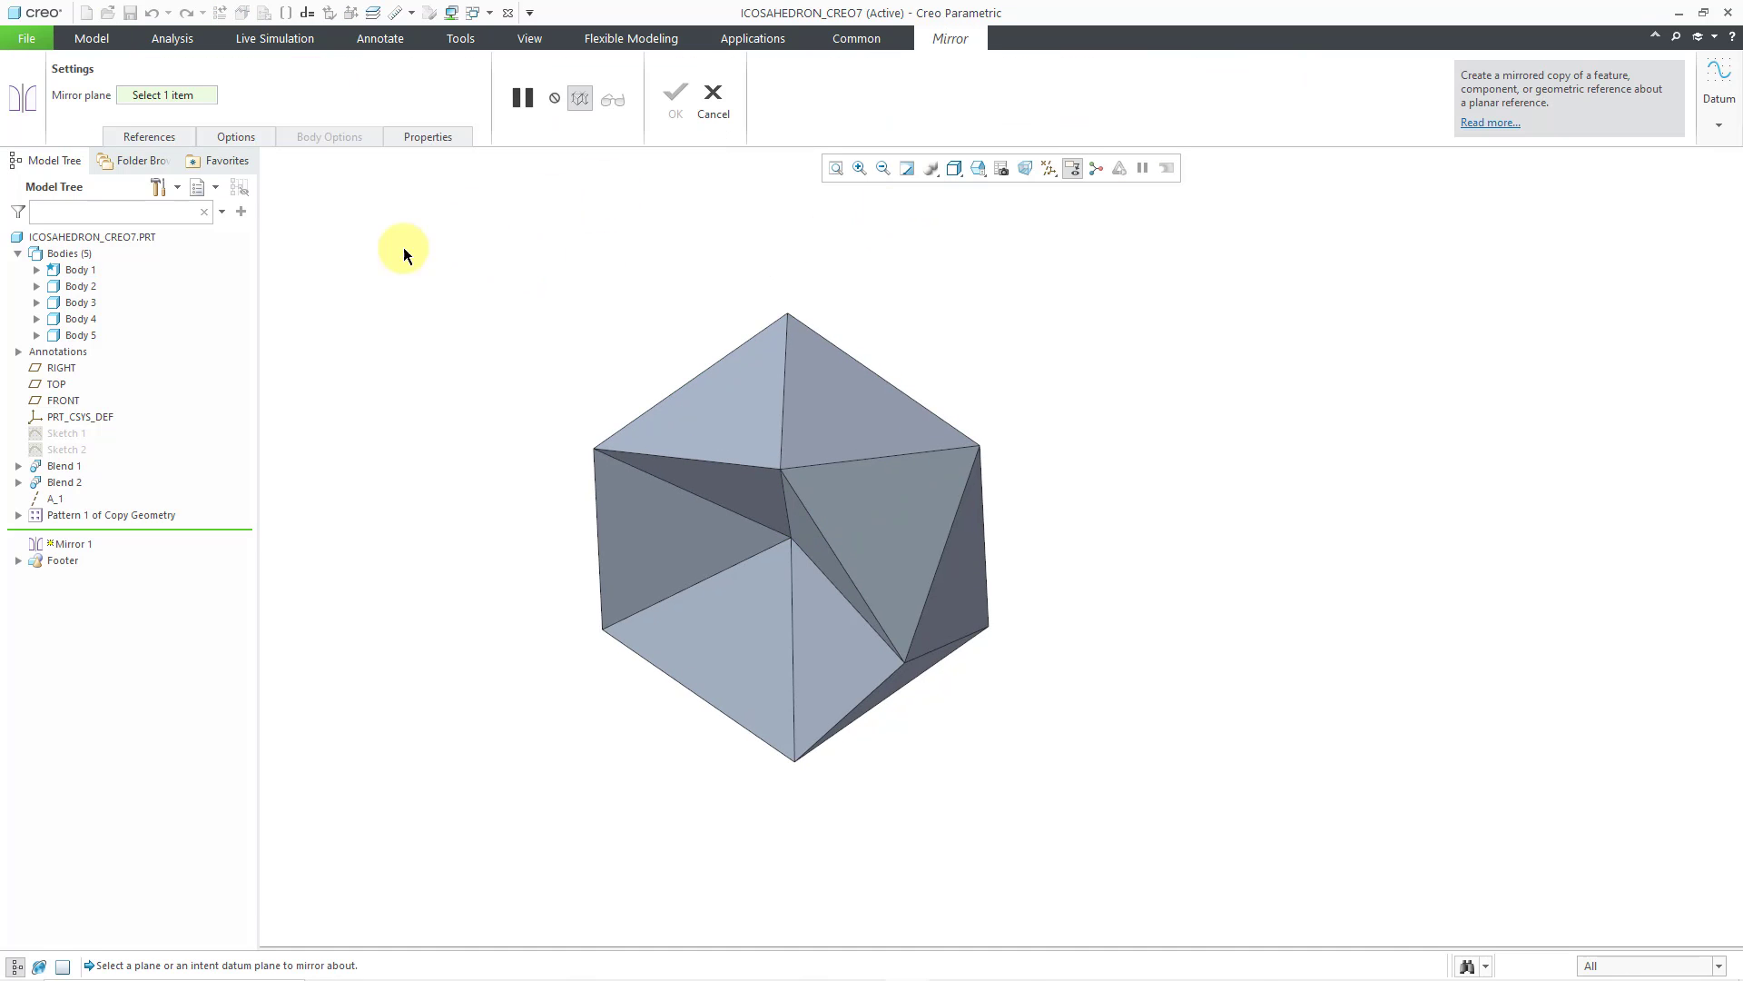
pyautogui.click(739, 476)
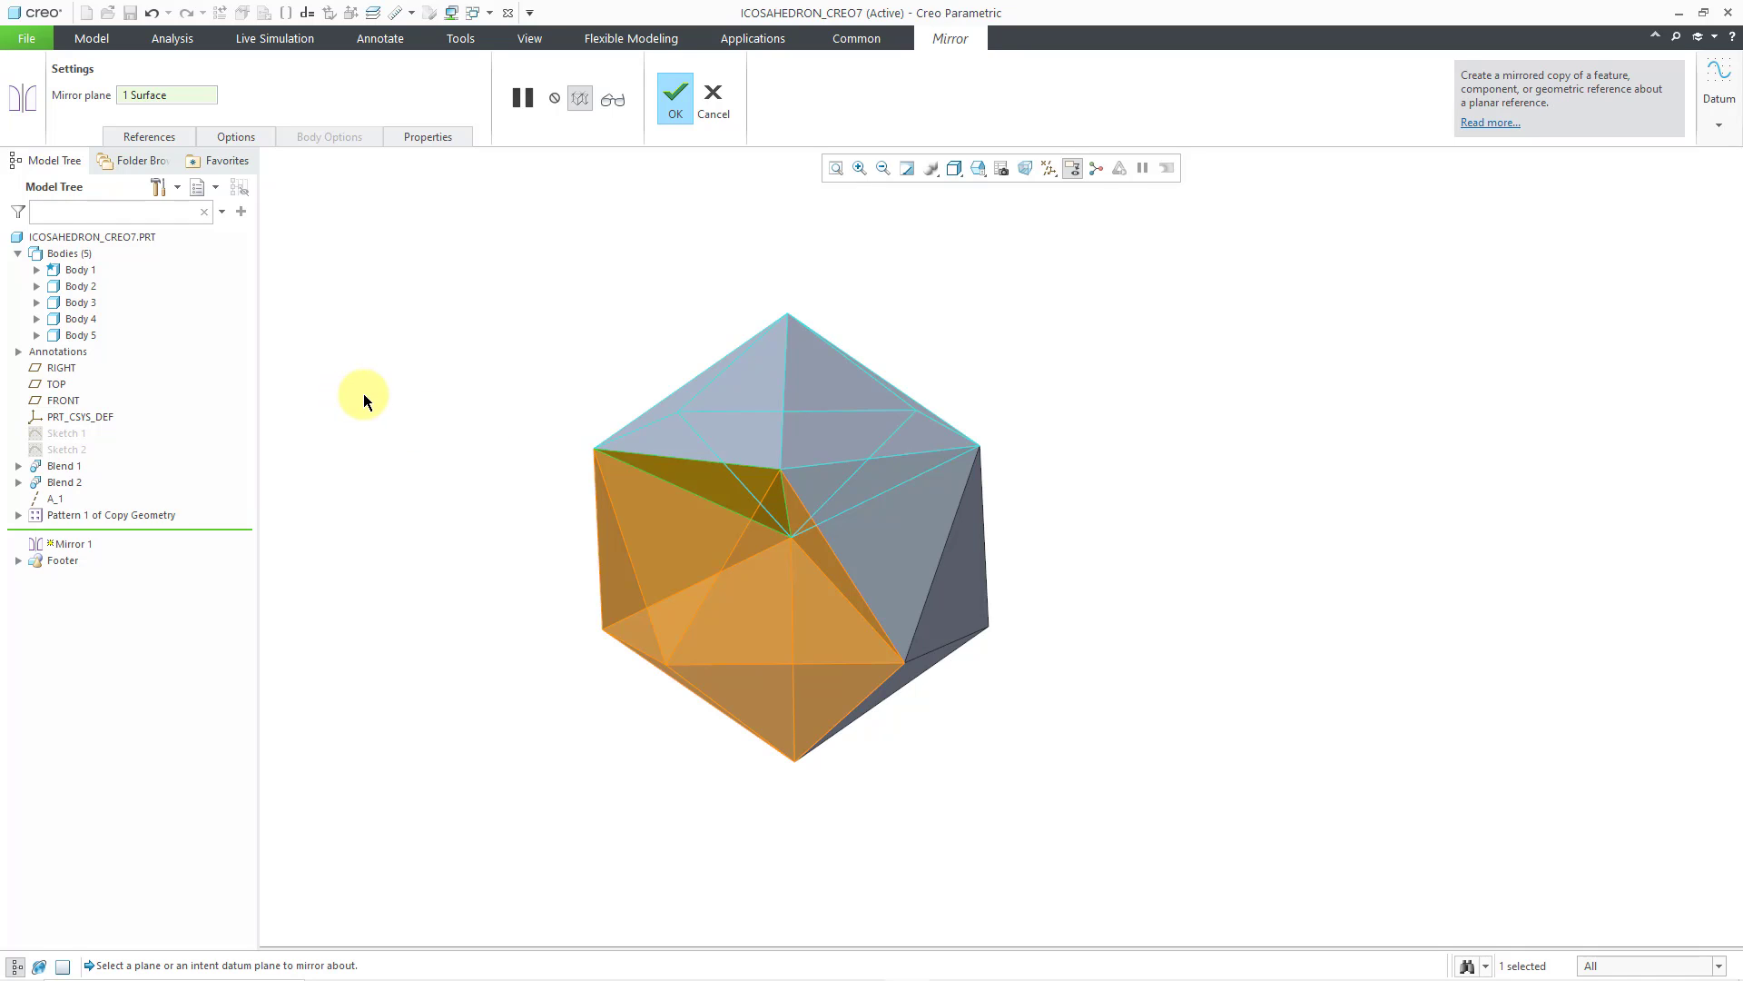
pyautogui.click(674, 100)
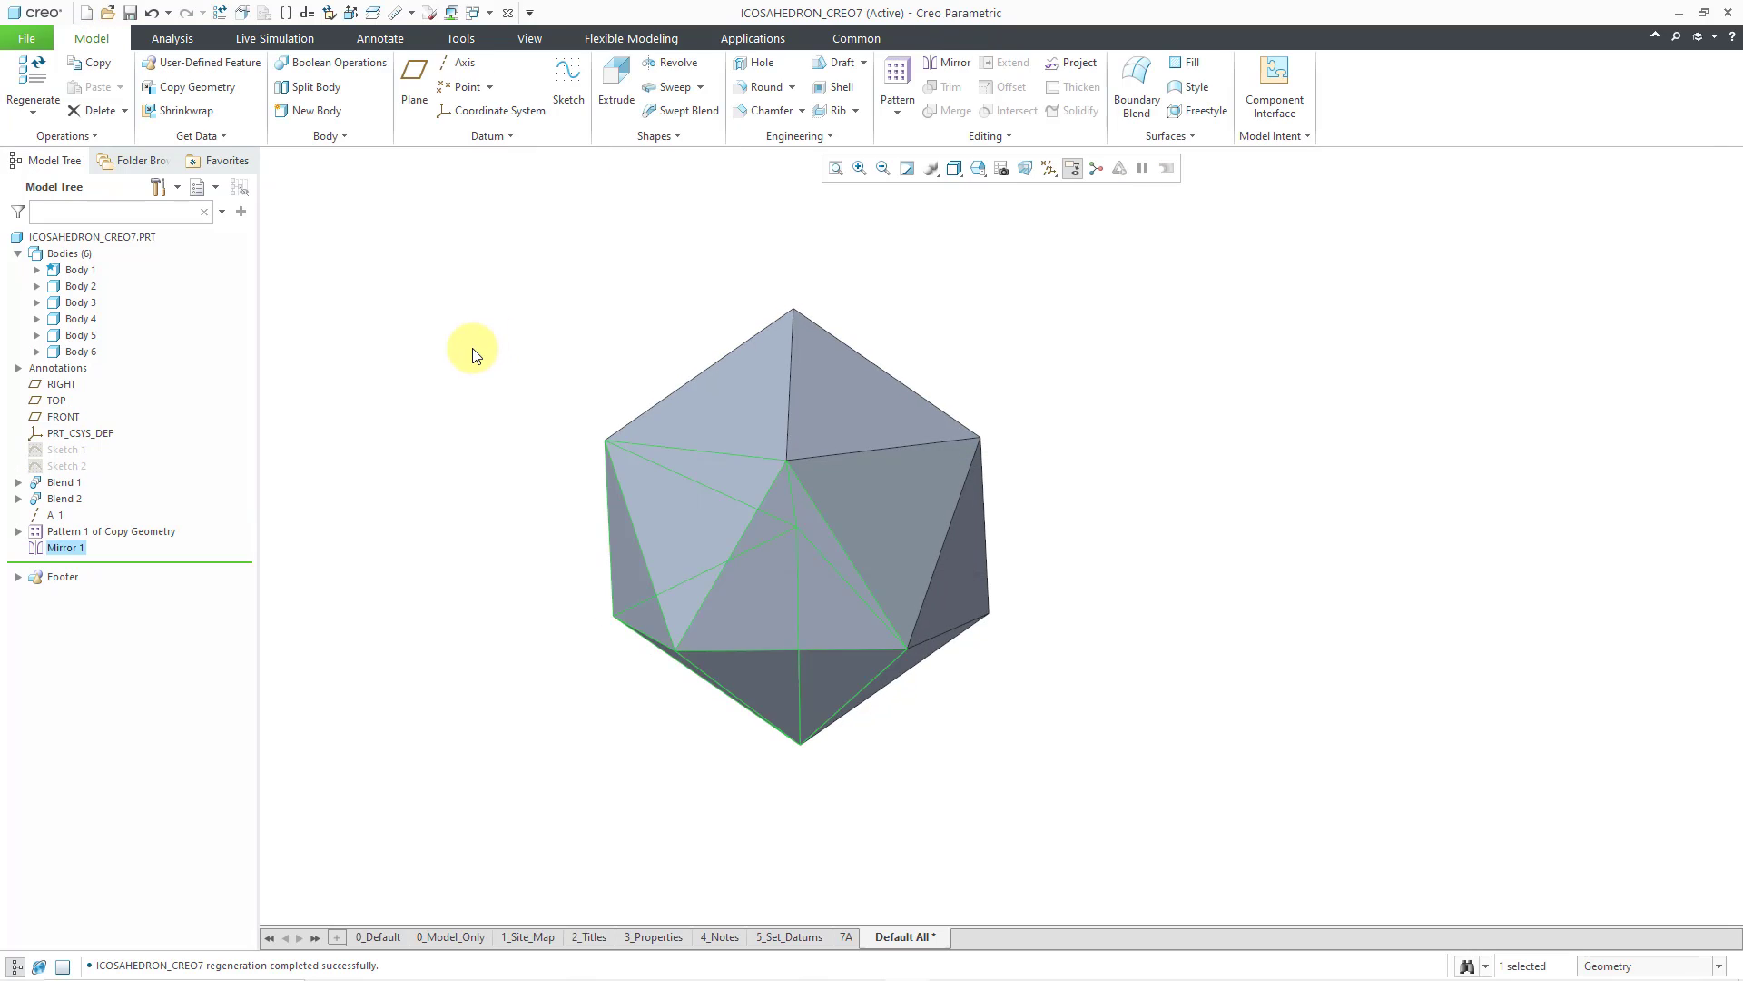
pyautogui.moveTo(641, 394)
pyautogui.mouseDown(button='middle')
pyautogui.moveTo(650, 380)
pyautogui.moveTo(576, 370)
pyautogui.moveTo(700, 405)
pyautogui.moveTo(662, 454)
pyautogui.moveTo(619, 364)
pyautogui.moveTo(588, 420)
pyautogui.moveTo(650, 432)
pyautogui.moveTo(638, 443)
pyautogui.mouseUp(button='middle')
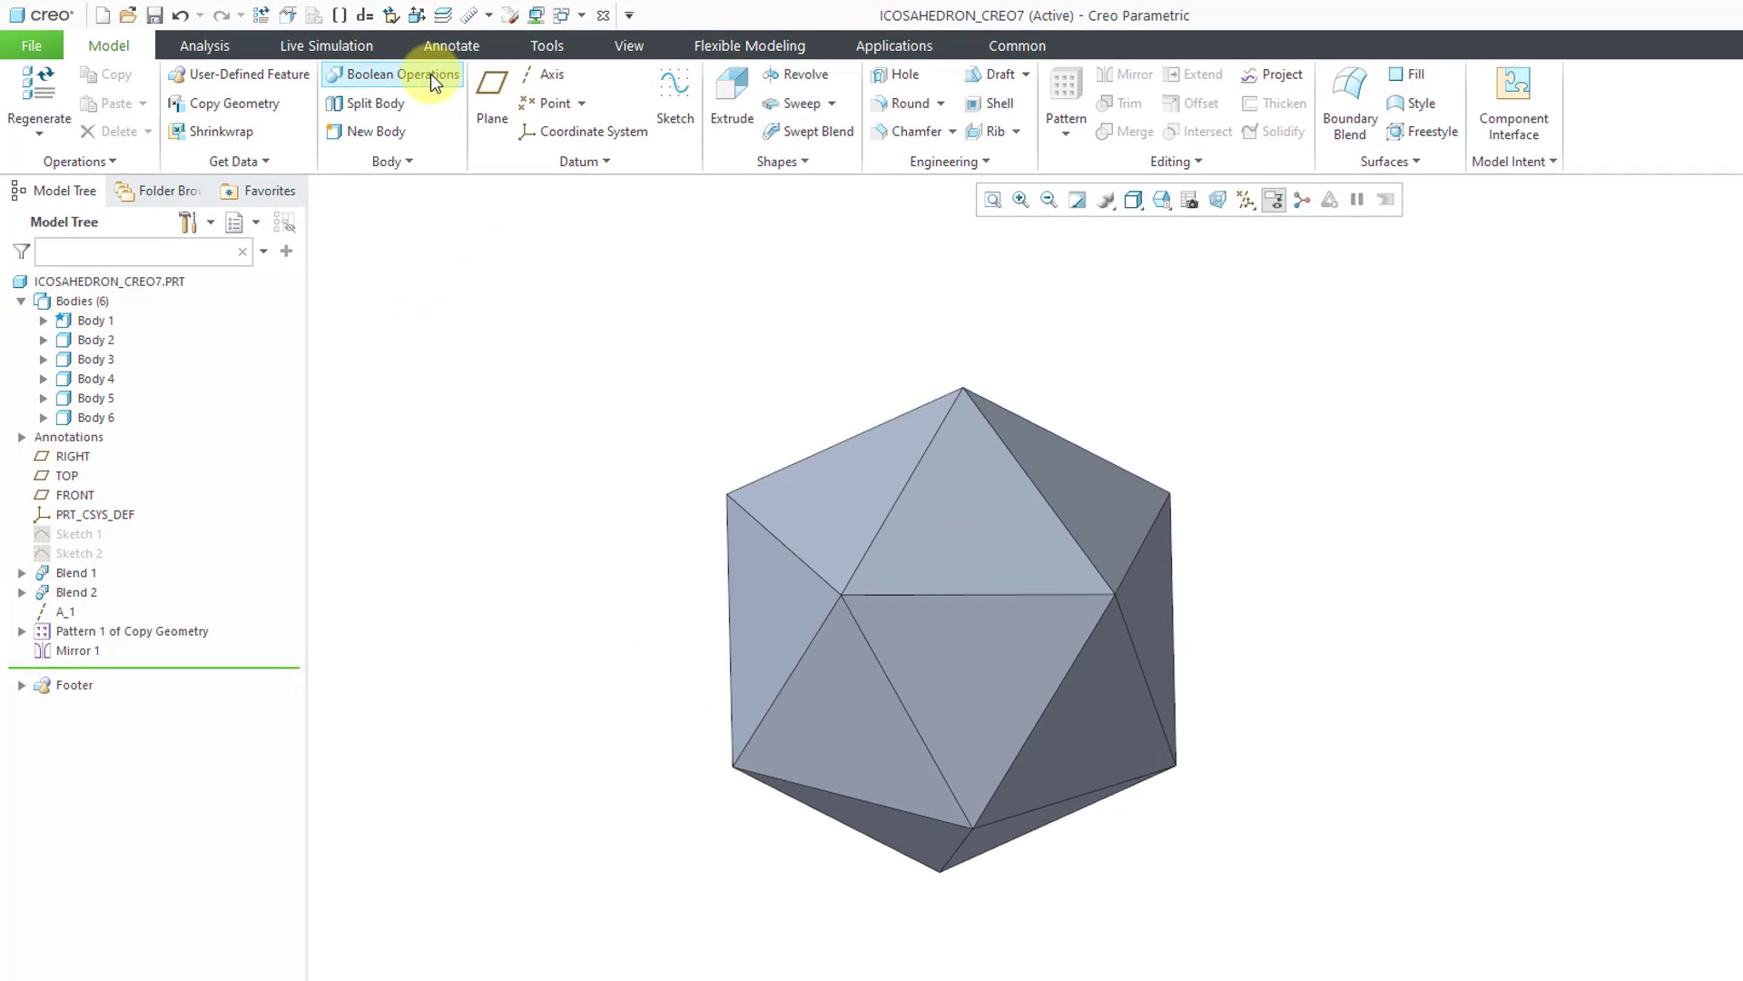
# Merge Bodies 2 through 6 into Body 1 with a Boolean operation, without keeping the modifying bodies
pyautogui.click(432, 74)
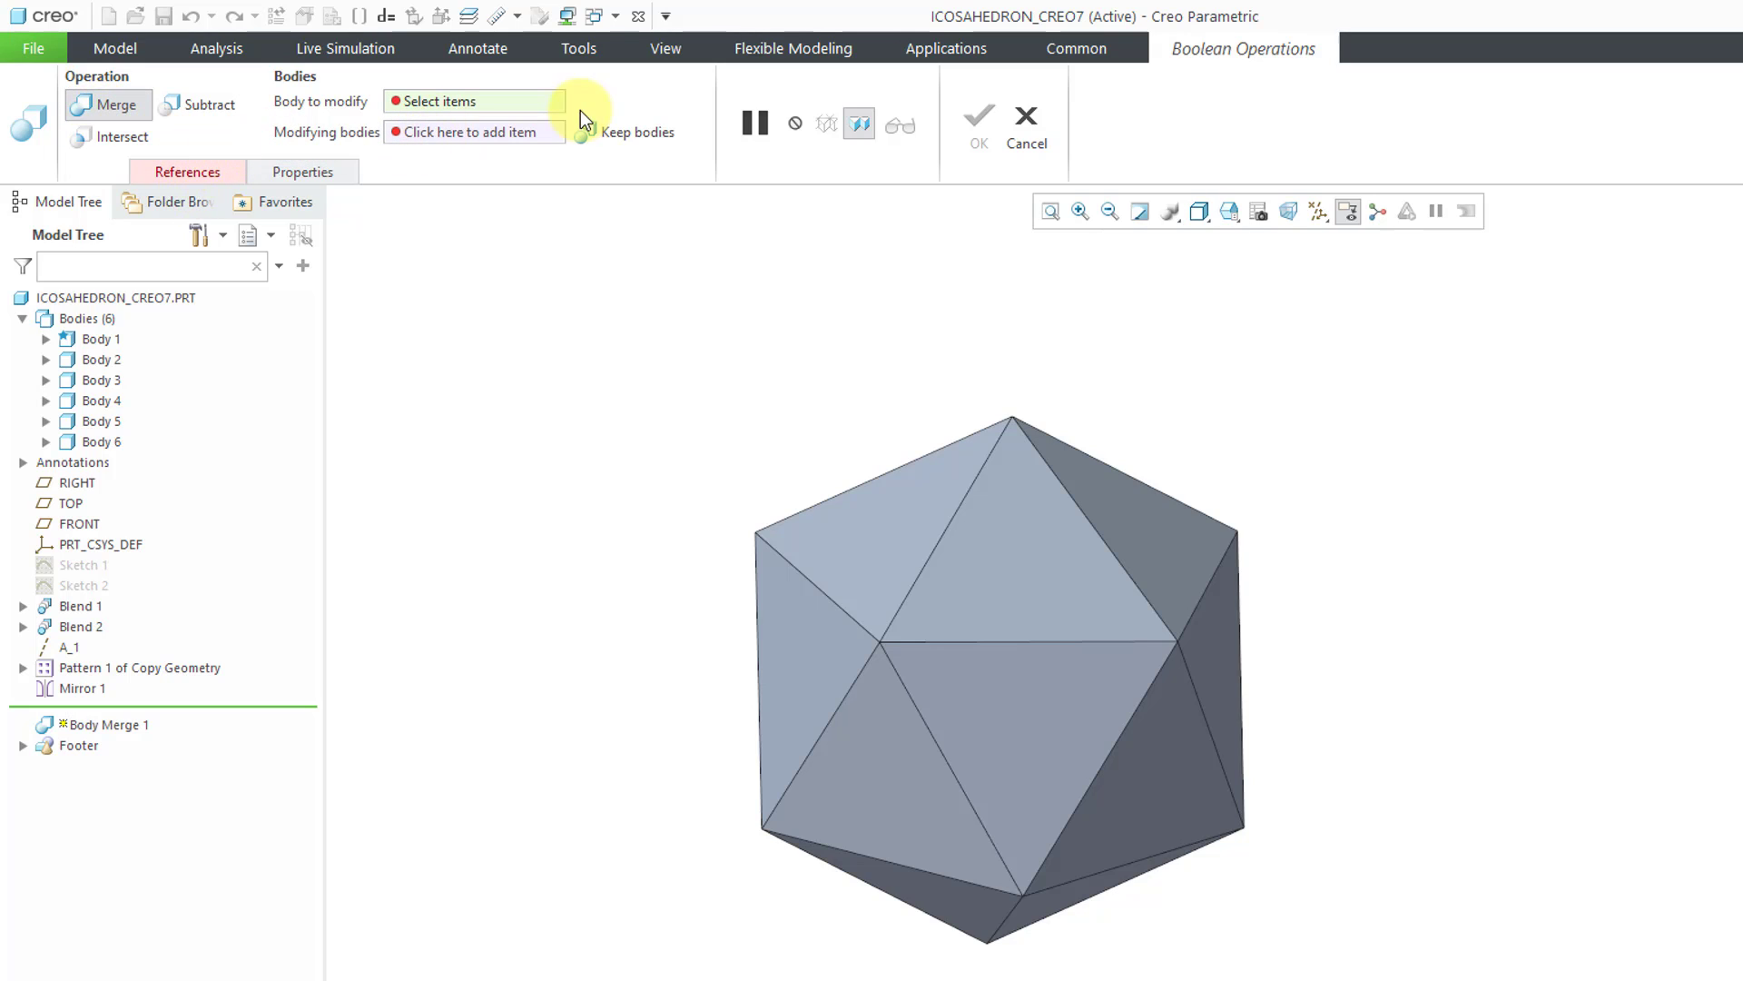
pyautogui.click(91, 339)
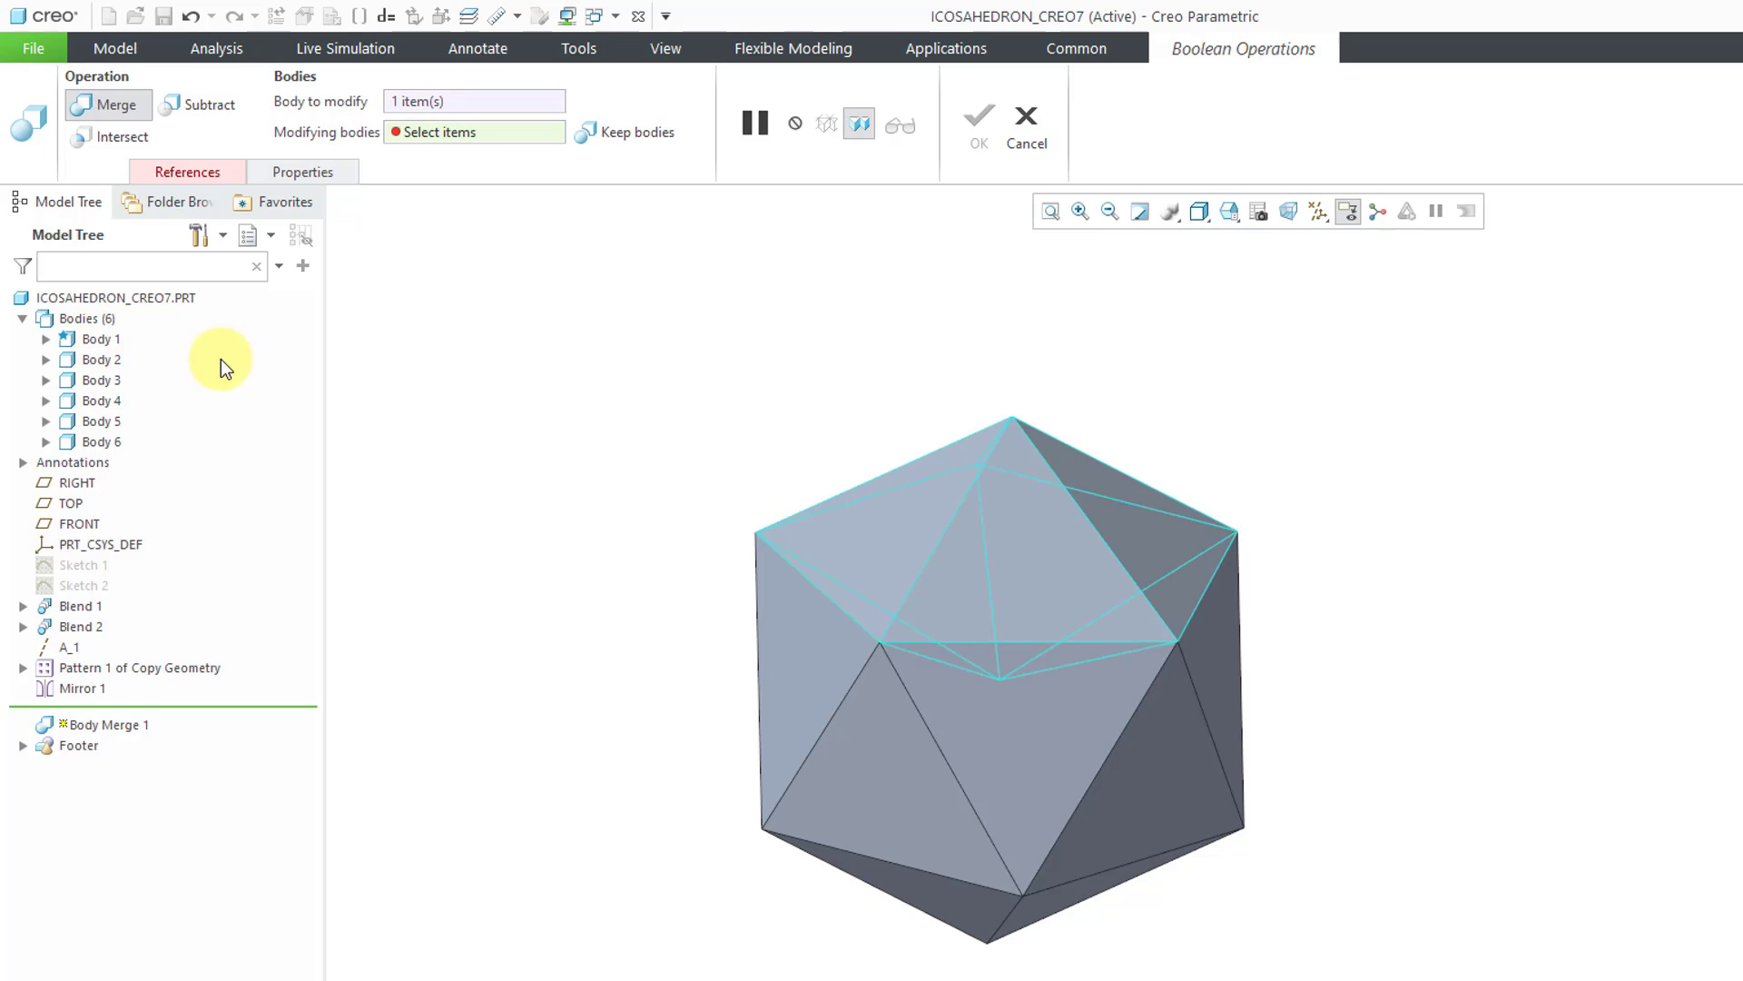
pyautogui.click(226, 175)
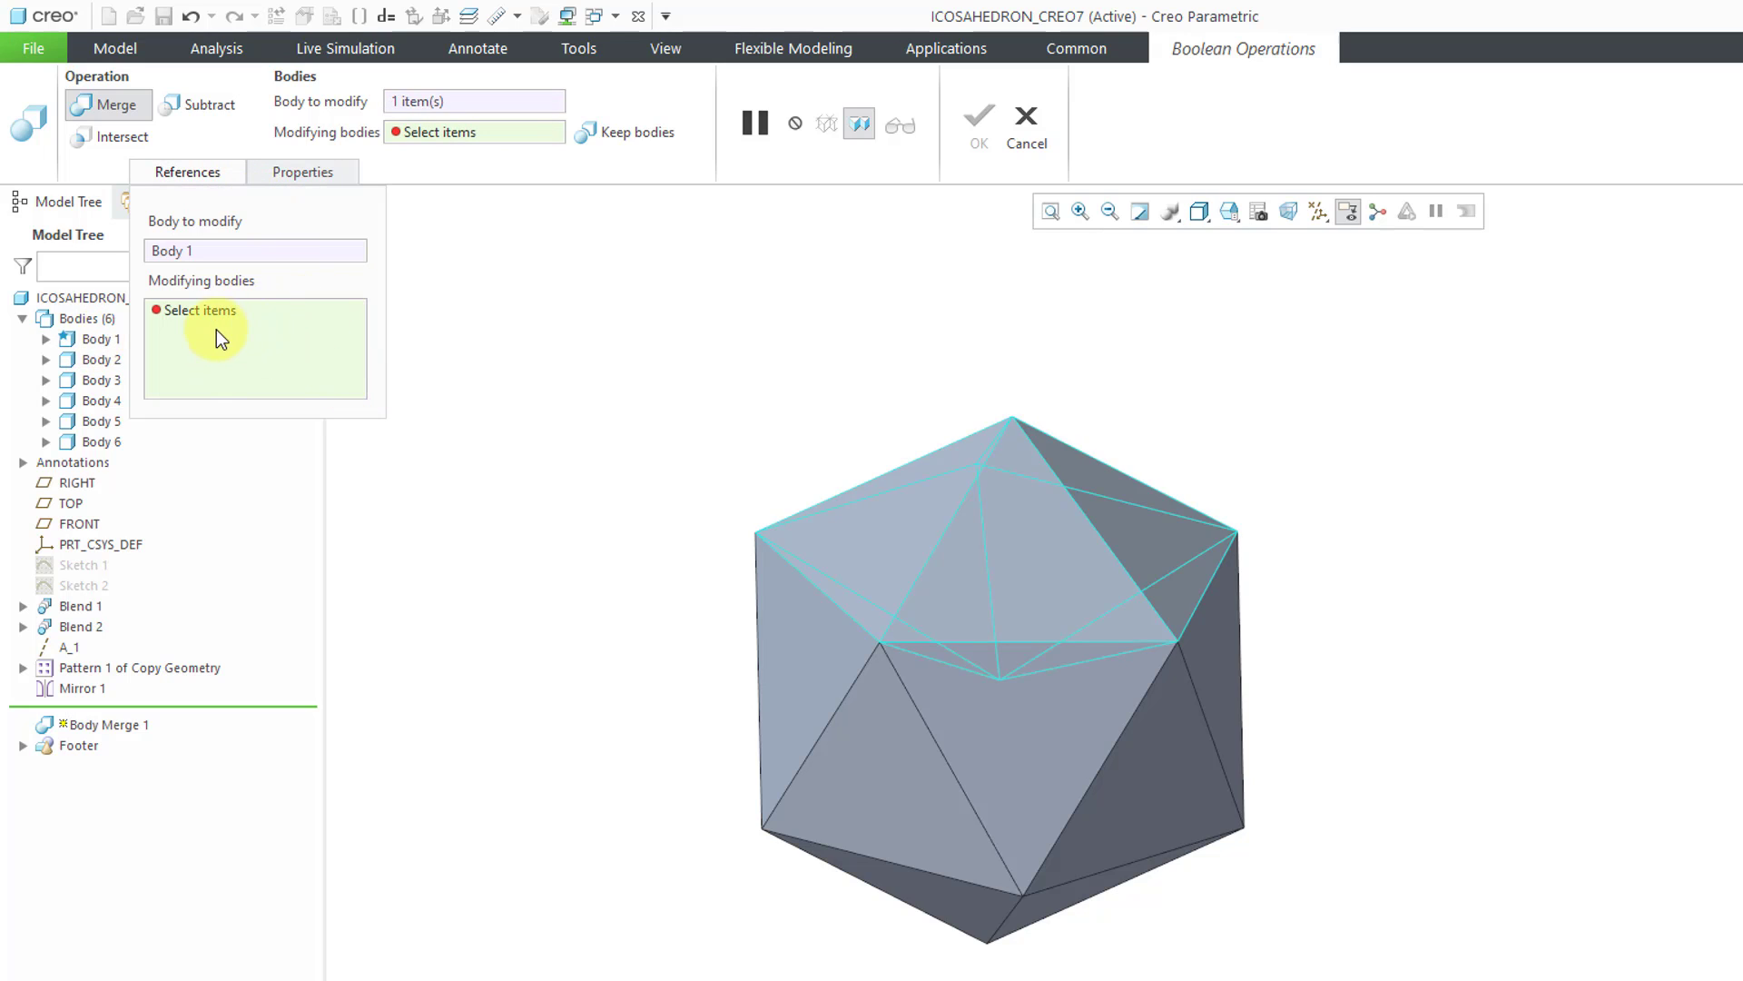
pyautogui.click(115, 358)
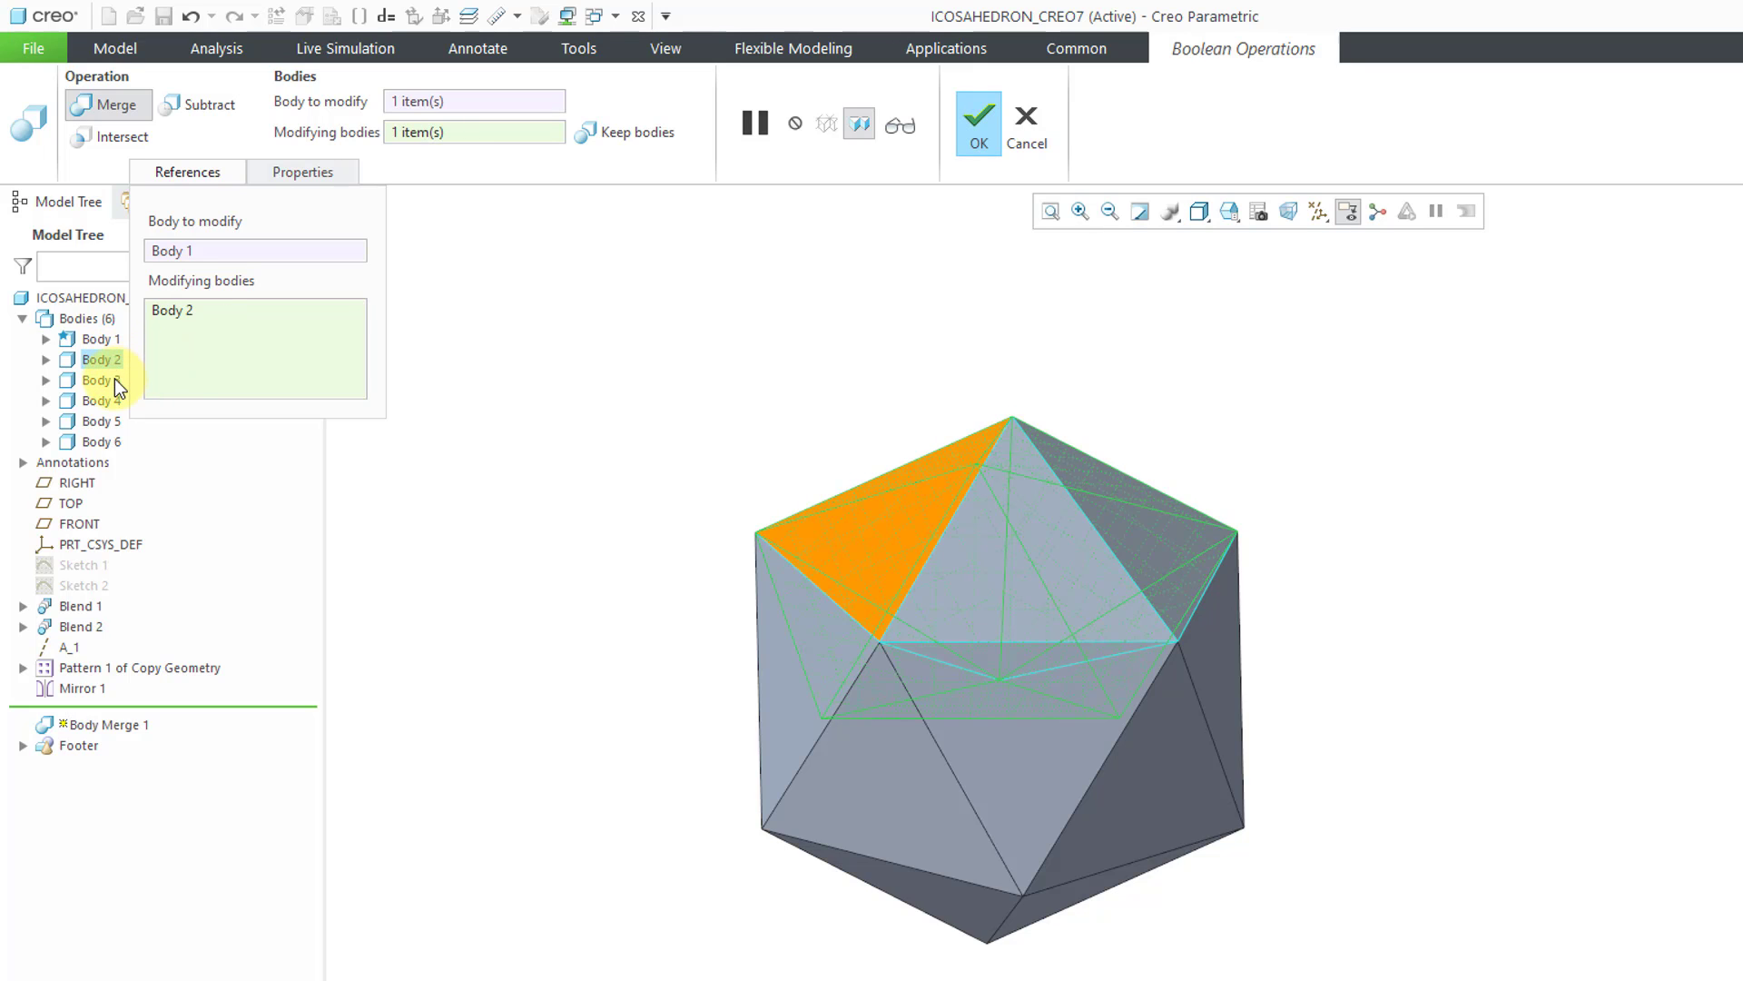
pyautogui.keyDown('ctrl'); pyautogui.click(114, 379); pyautogui.keyUp('ctrl')
pyautogui.keyDown('ctrl'); pyautogui.click(109, 400); pyautogui.keyUp('ctrl')
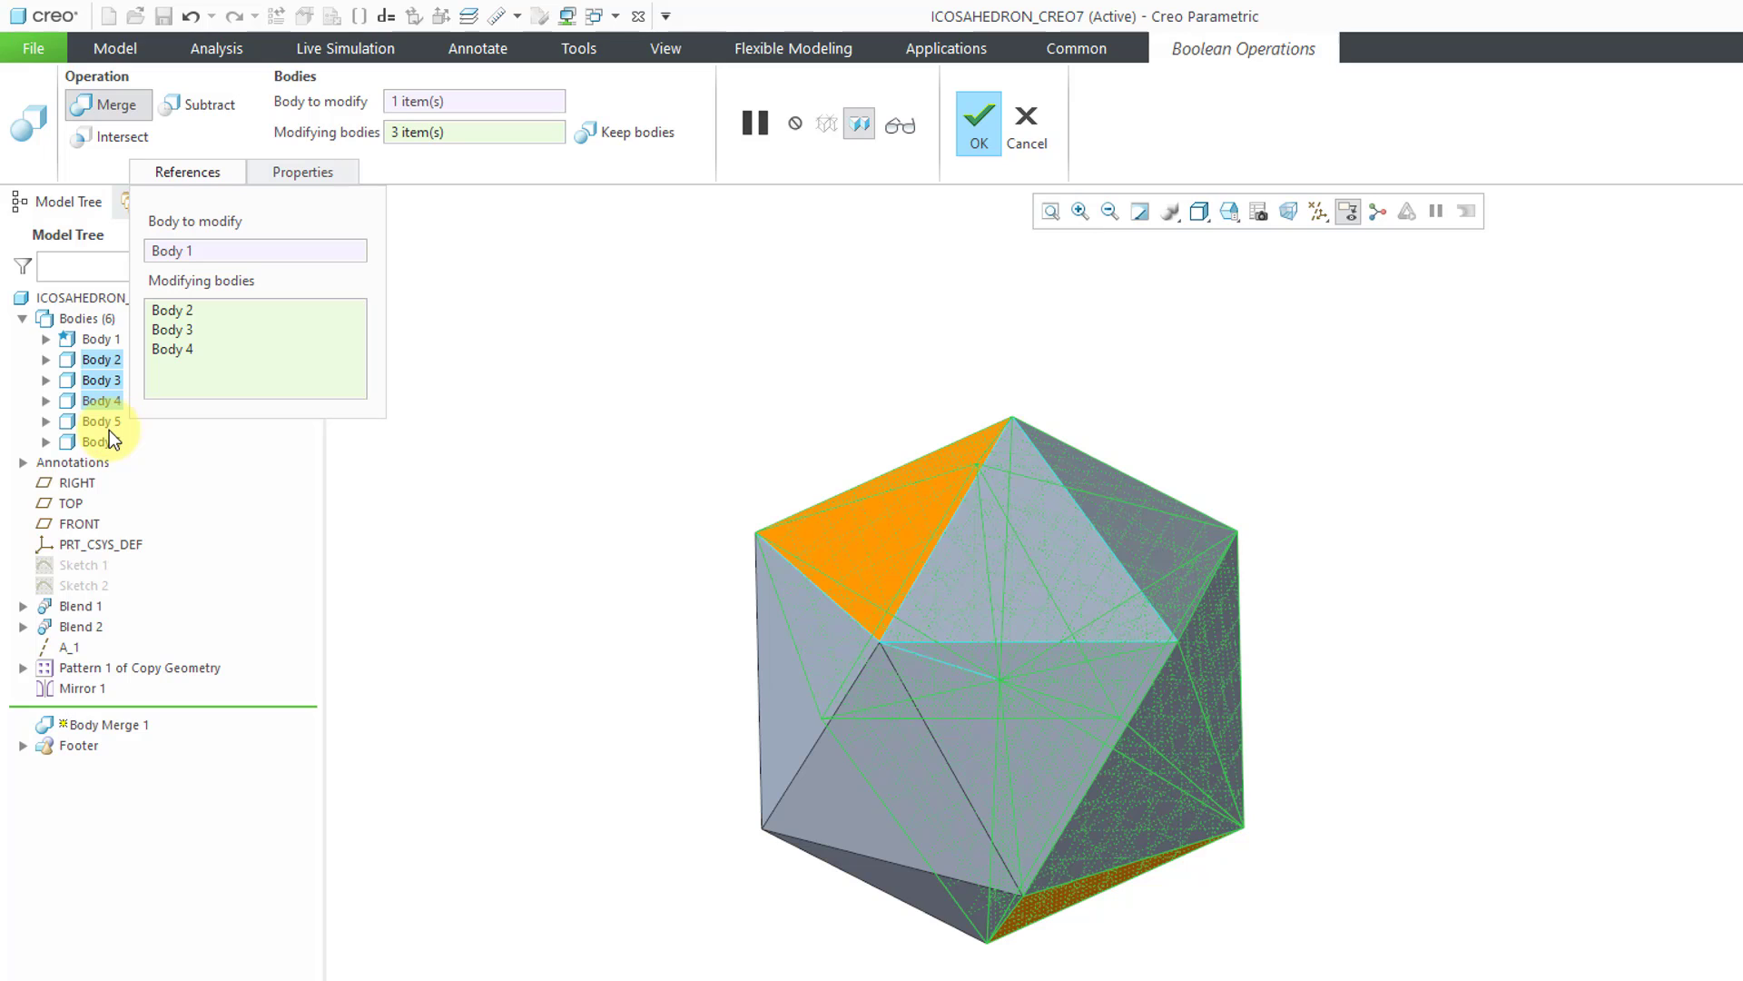
pyautogui.keyDown('ctrl'); pyautogui.click(109, 424); pyautogui.keyUp('ctrl')
pyautogui.keyDown('ctrl'); pyautogui.click(111, 442); pyautogui.keyUp('ctrl')
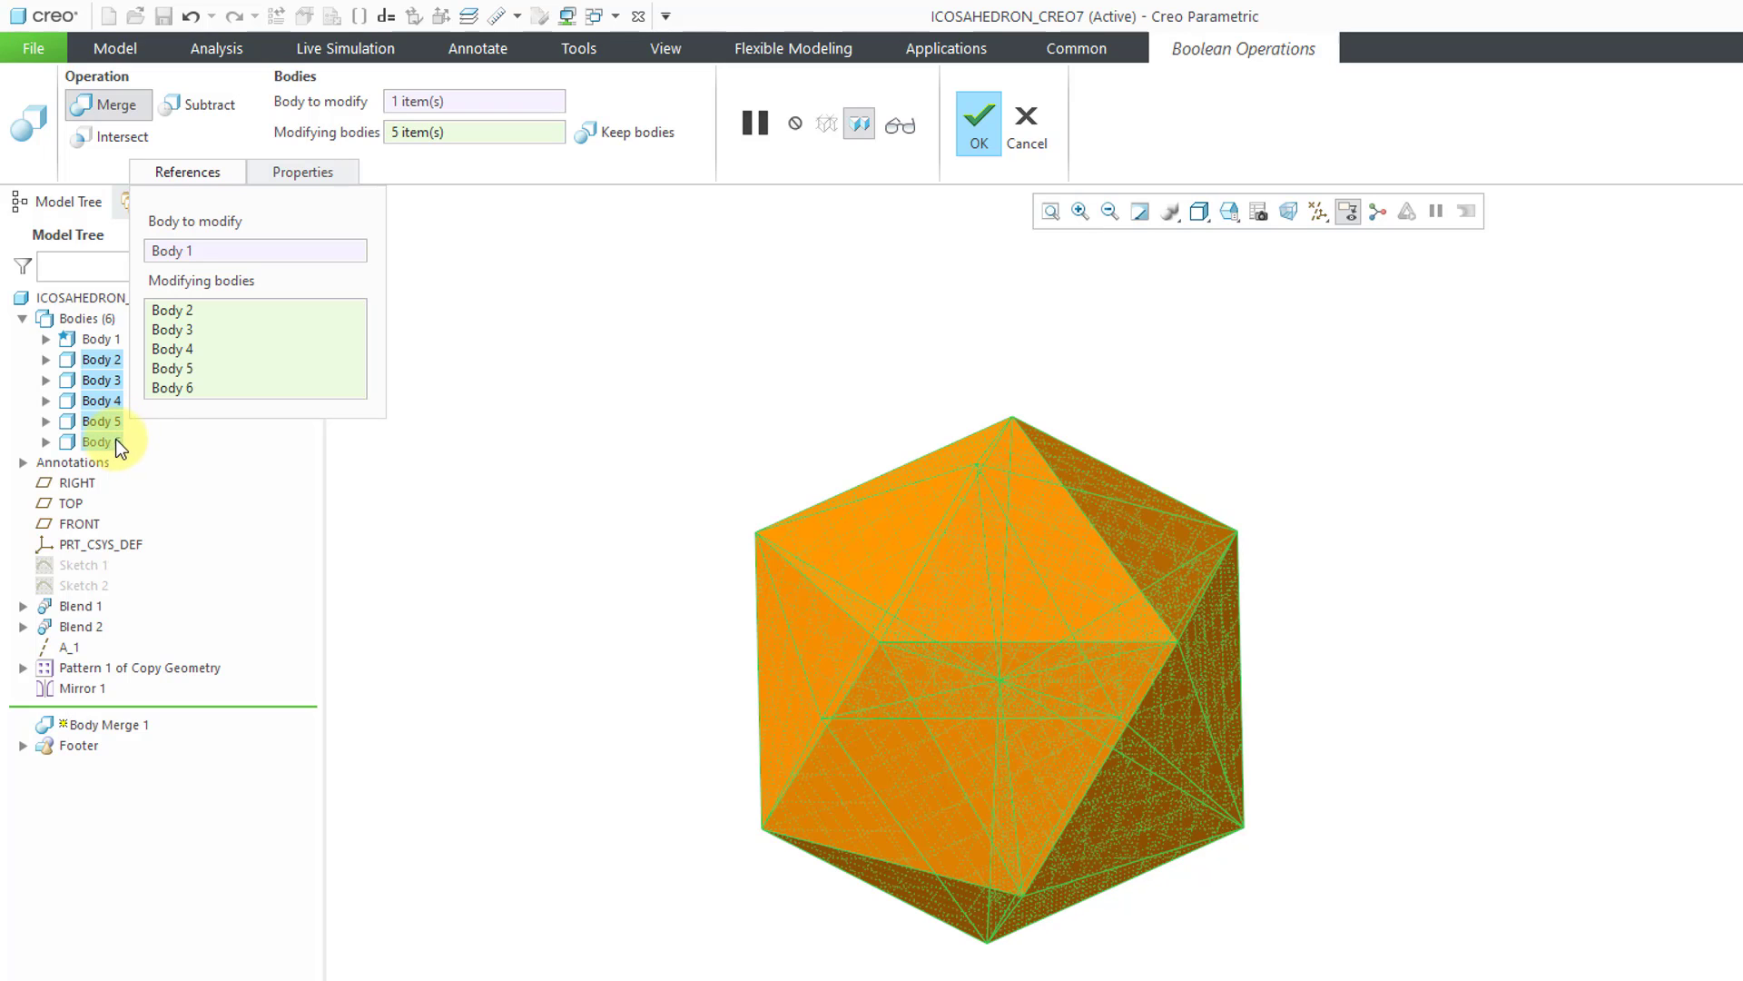
pyautogui.click(981, 136)
pyautogui.click(456, 330)
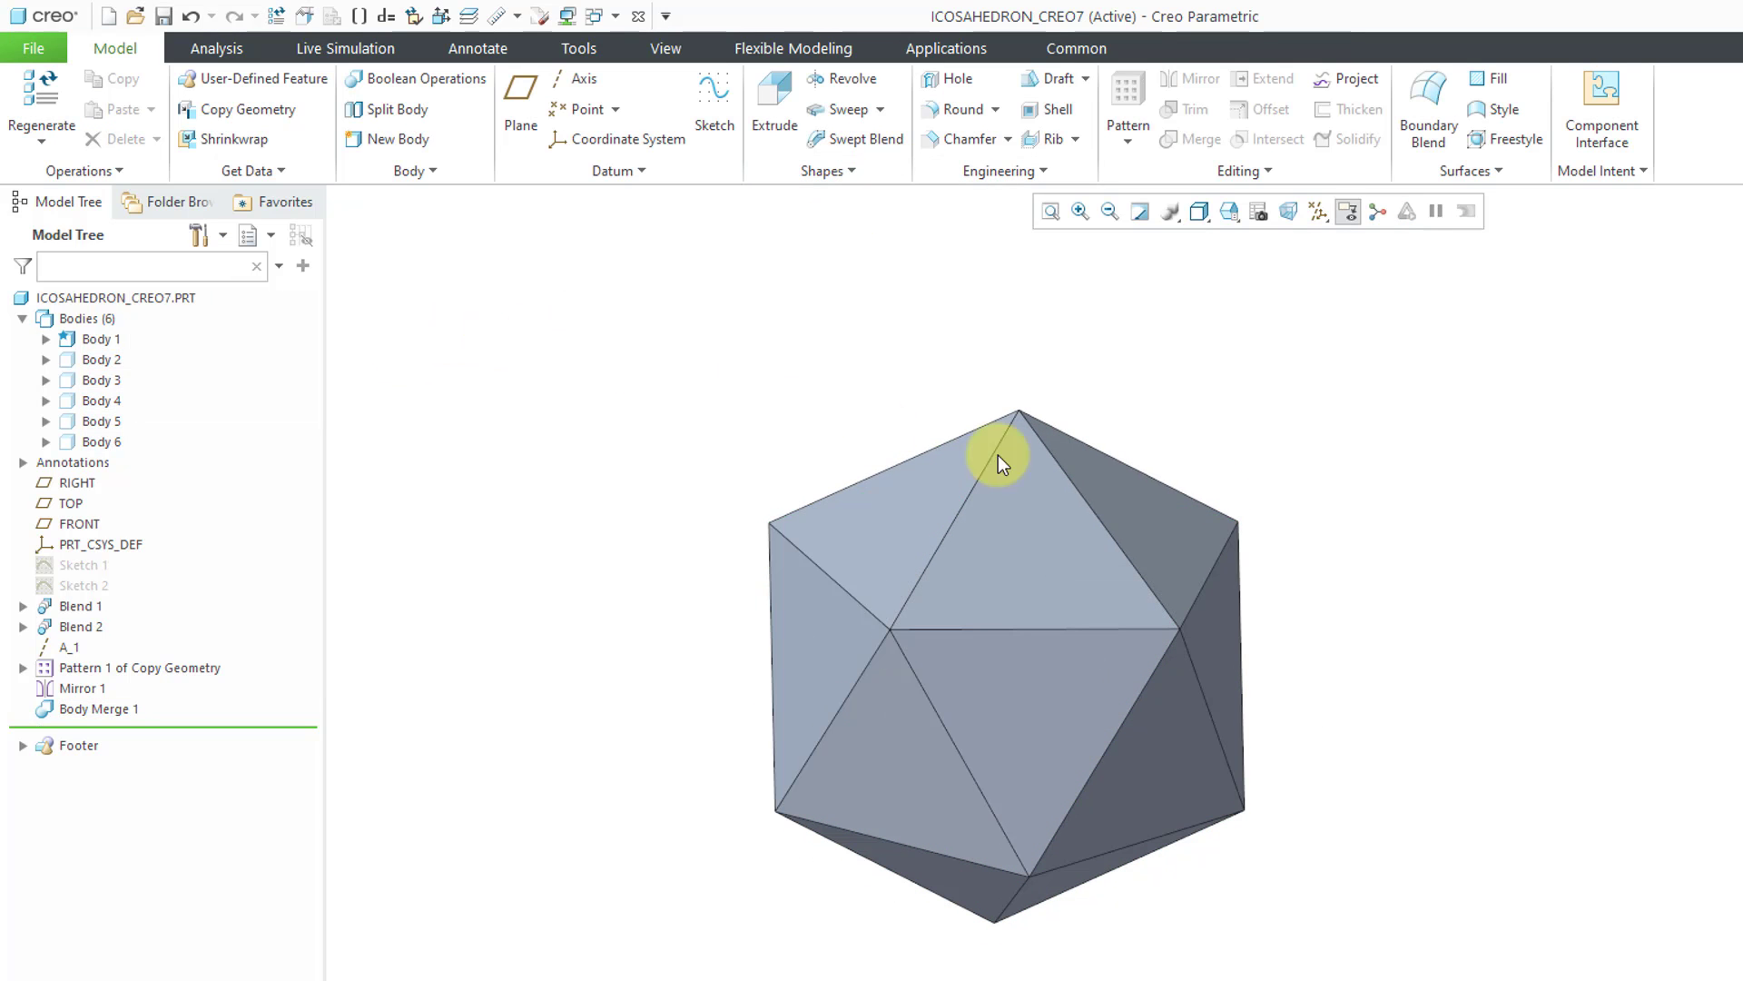
# Orient the view normal to one triangular face of the merged icosahedron and clear the selection
pyautogui.moveTo(998, 455)
pyautogui.mouseDown(button='middle')
pyautogui.moveTo(1171, 471)
pyautogui.moveTo(1035, 447)
pyautogui.moveTo(1420, 448)
pyautogui.moveTo(884, 439)
pyautogui.moveTo(1214, 435)
pyautogui.moveTo(1235, 504)
pyautogui.moveTo(1237, 455)
pyautogui.moveTo(1153, 471)
pyautogui.moveTo(1143, 451)
pyautogui.moveTo(1175, 478)
pyautogui.moveTo(1141, 435)
pyautogui.moveTo(1105, 439)
pyautogui.moveTo(1180, 440)
pyautogui.moveTo(1152, 444)
pyautogui.moveTo(1140, 472)
pyautogui.mouseUp(button='middle')
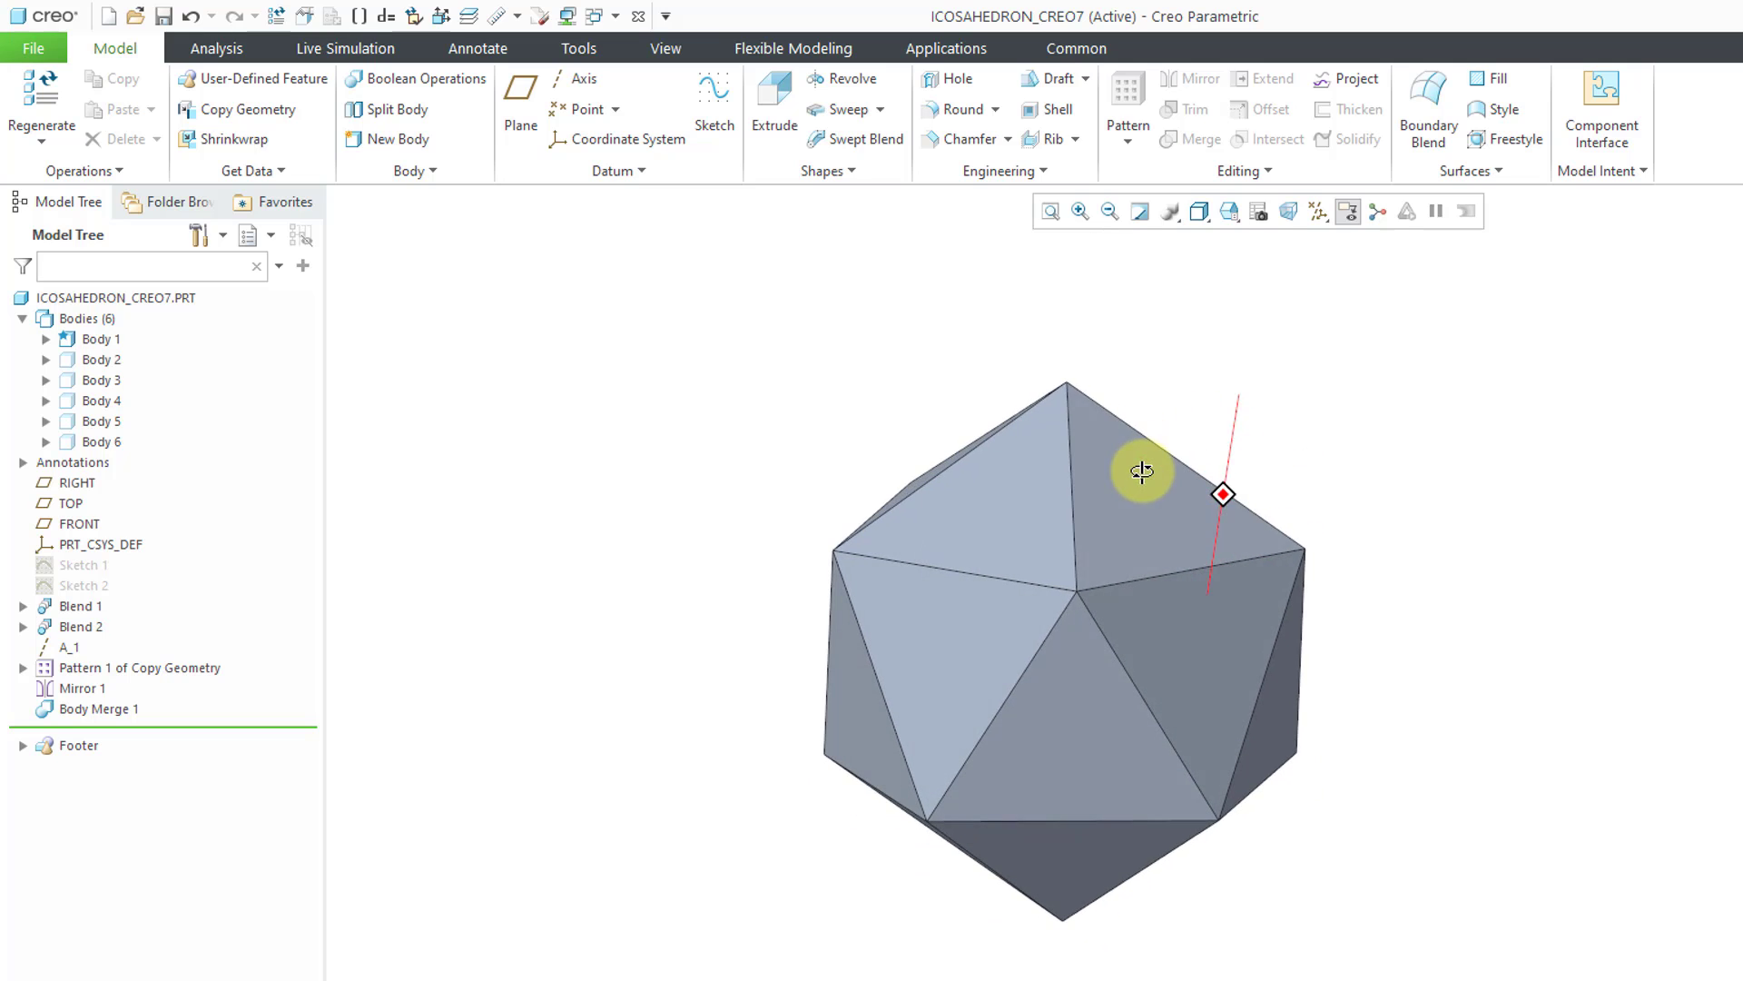
pyautogui.click(1082, 735)
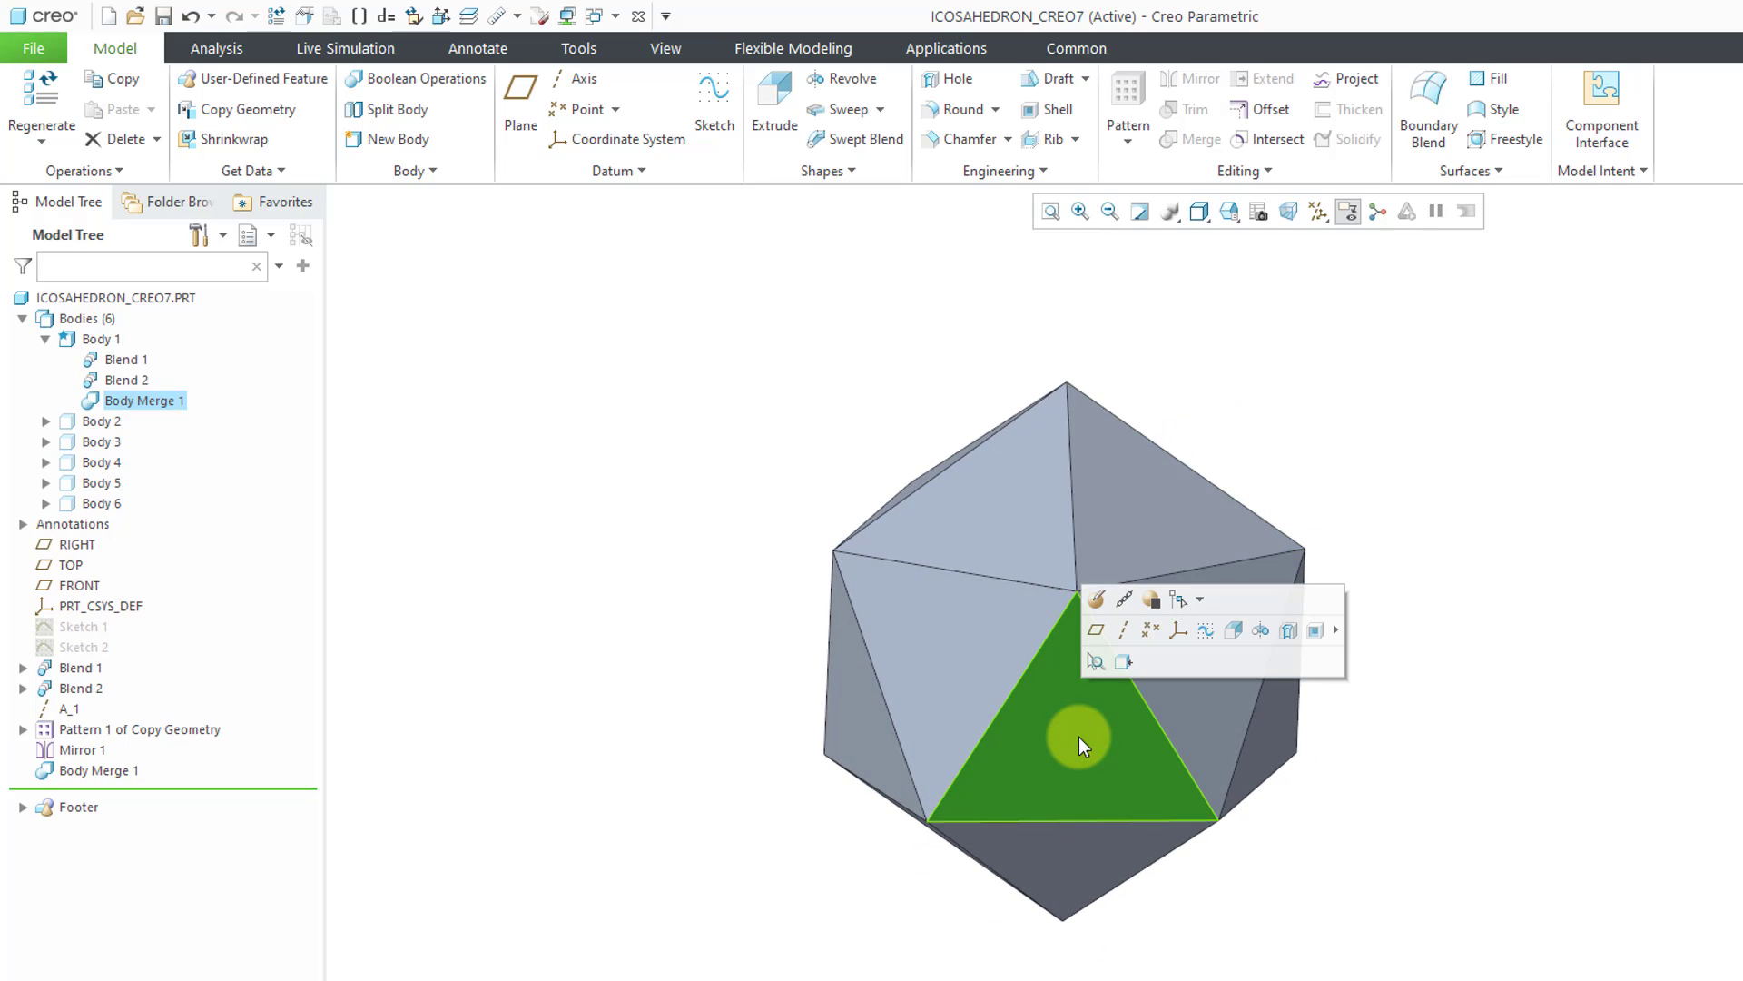
pyautogui.click(1124, 662)
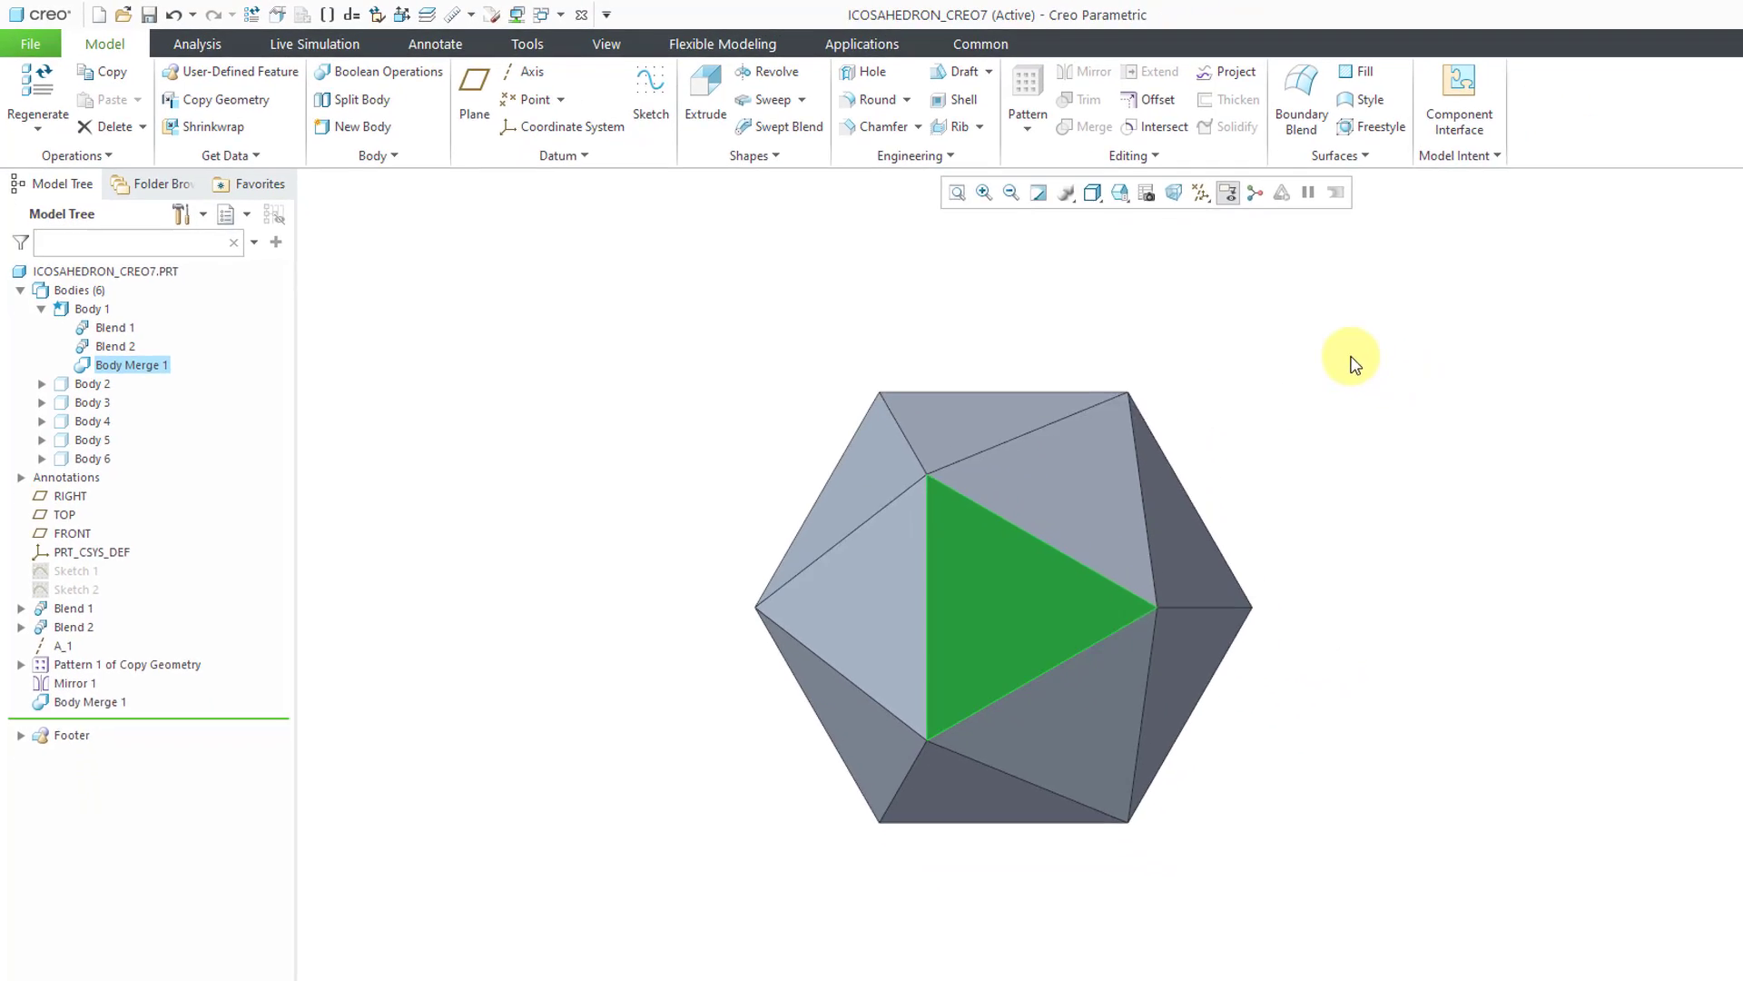
pyautogui.click(1350, 364)
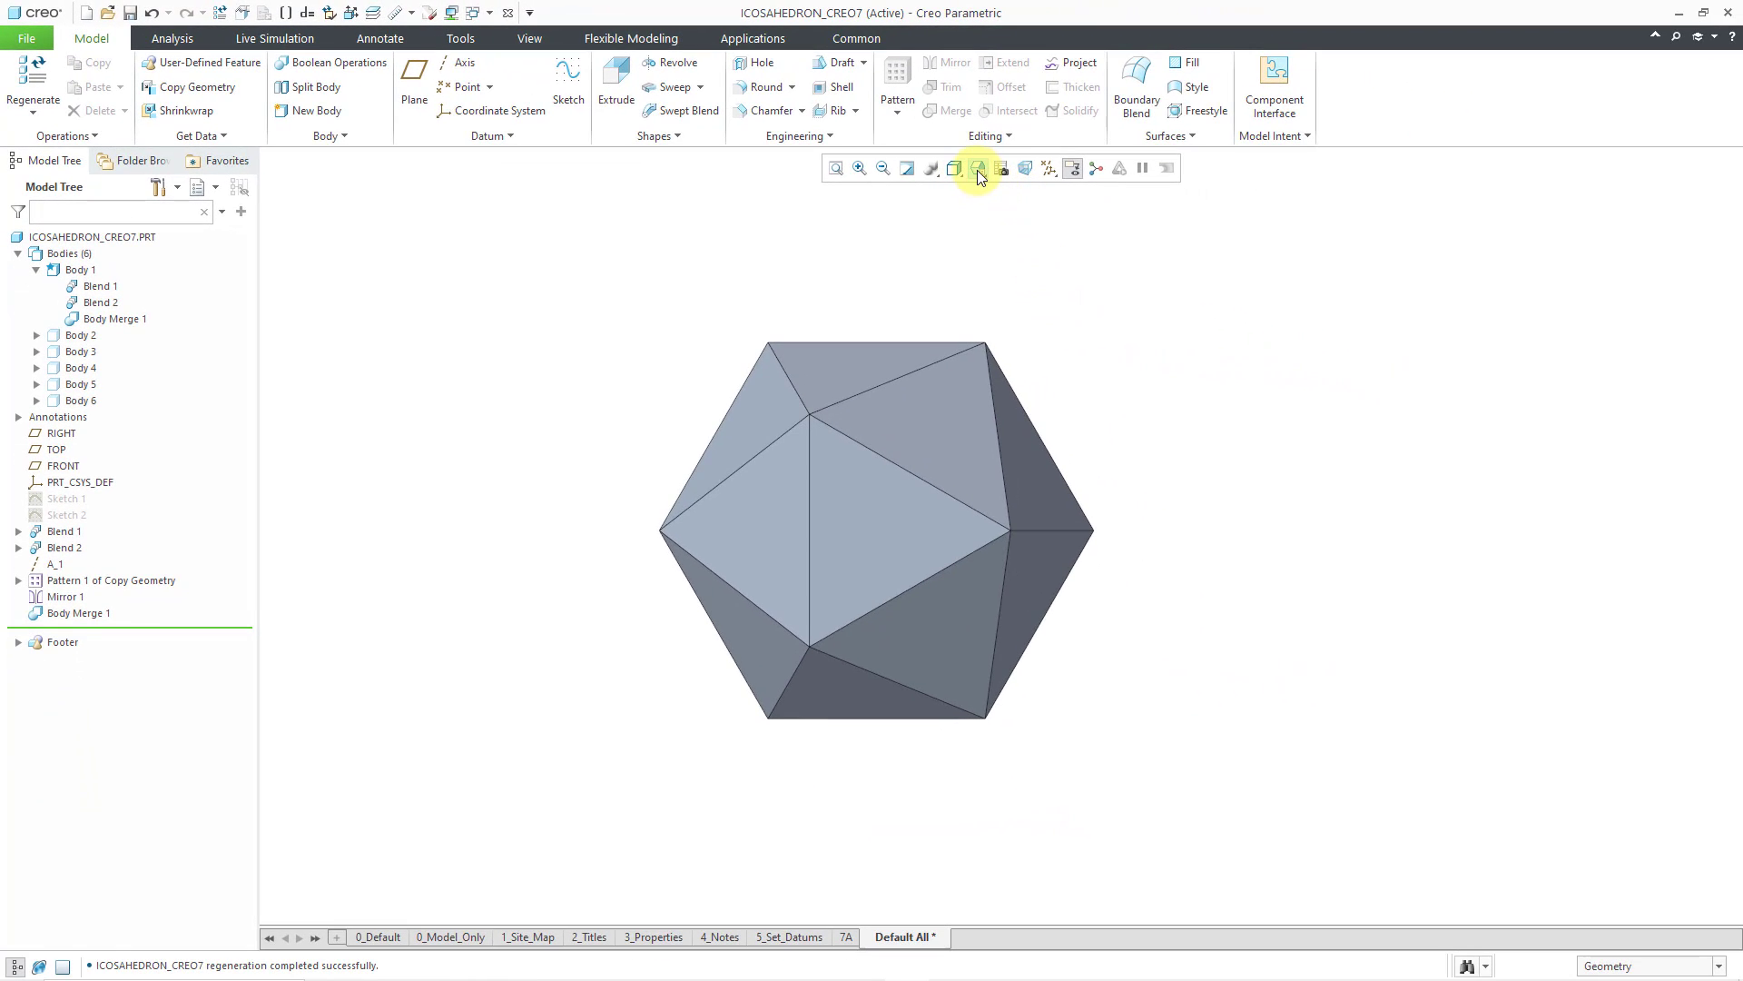
# Orient the icosahedron to the saved FRONT view
pyautogui.click(977, 171)
pyautogui.scroll(-2, 1033, 232)
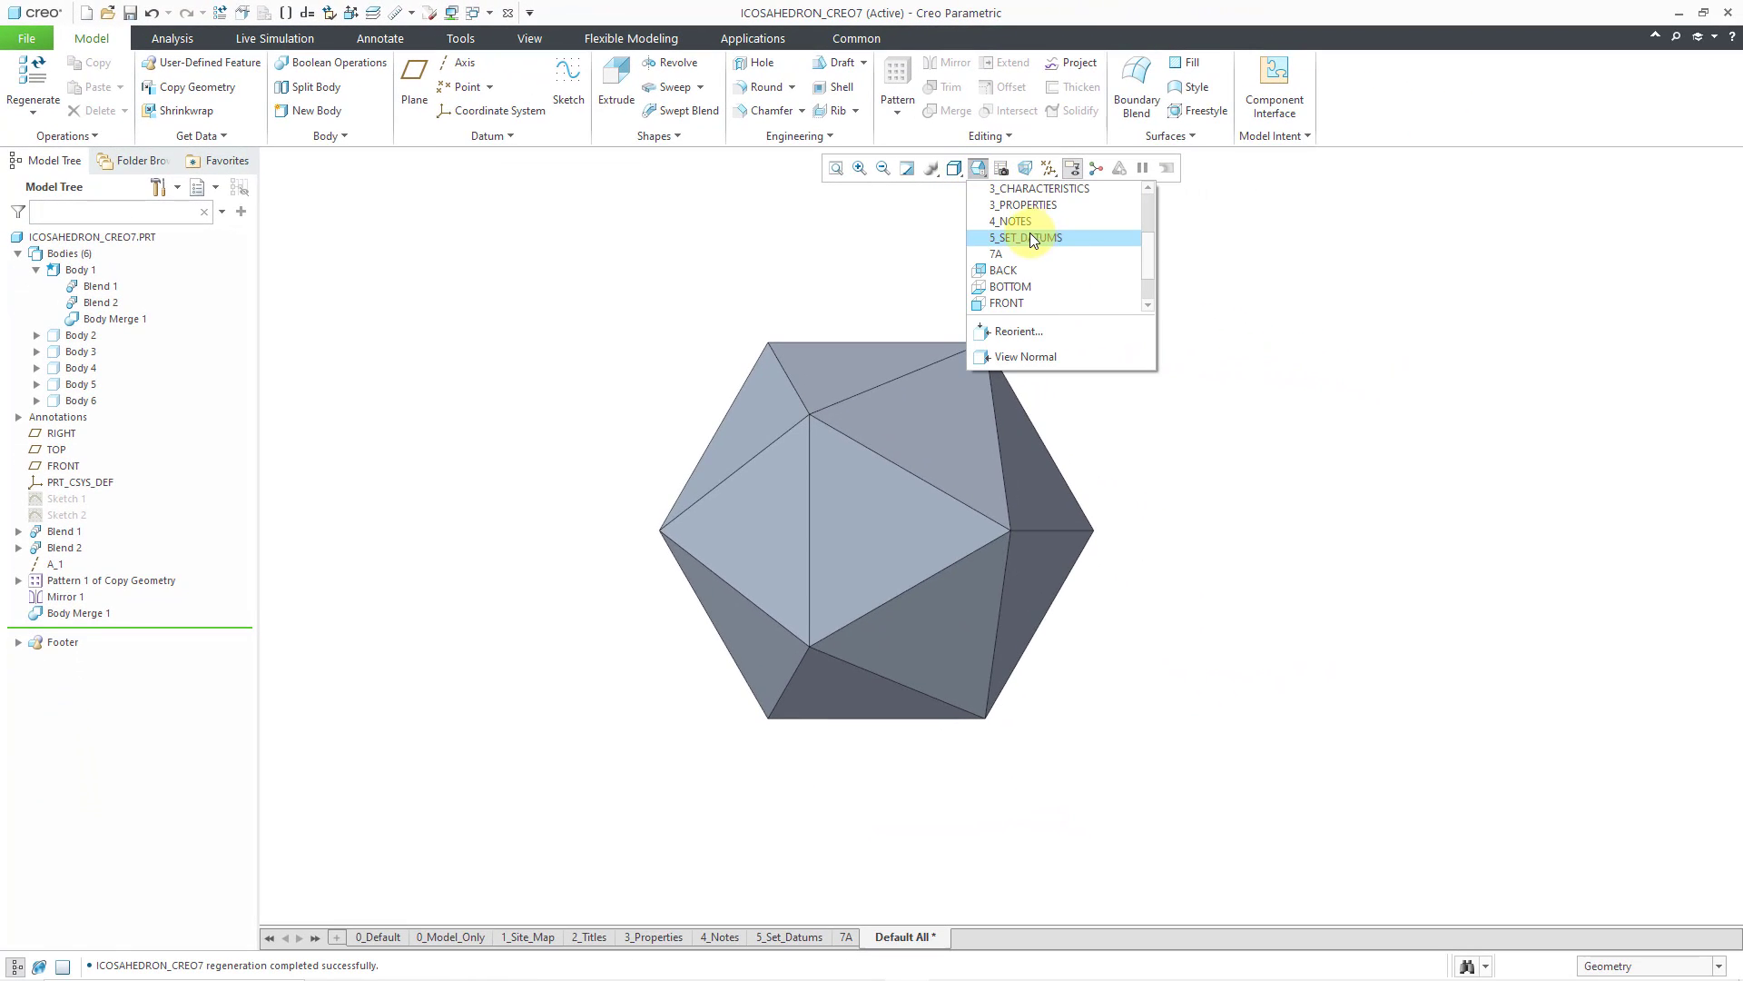
pyautogui.scroll(-3, 1030, 232)
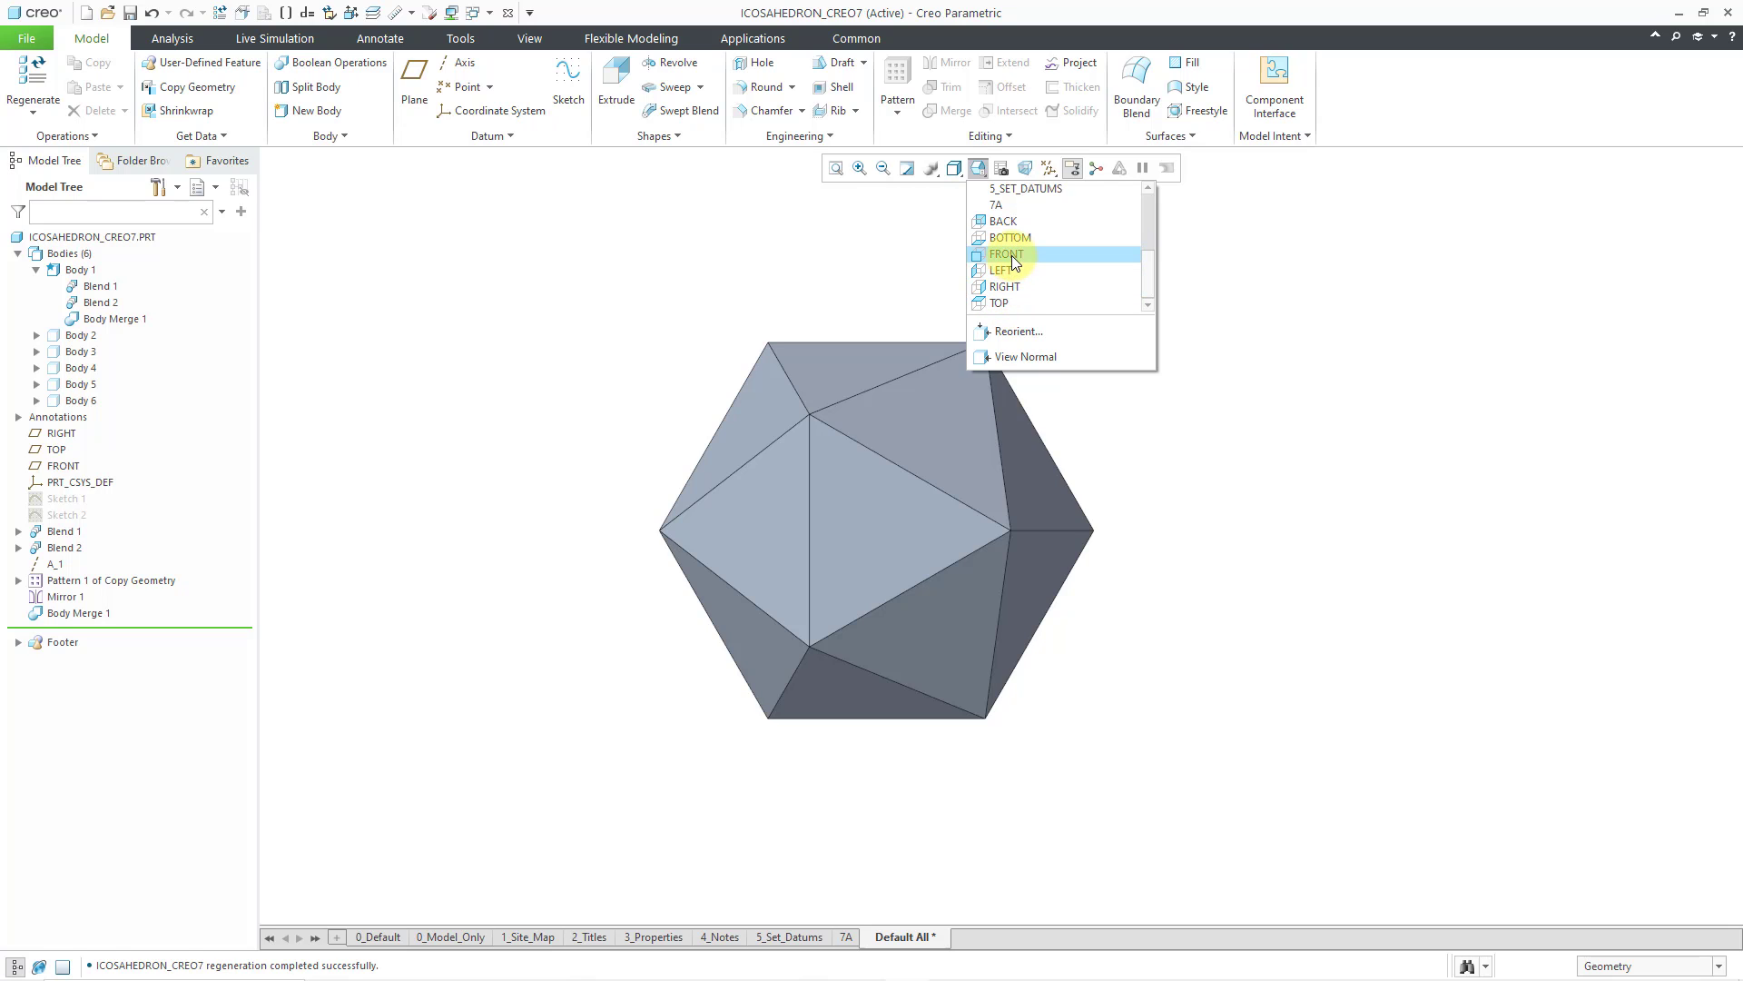
pyautogui.click(1012, 254)
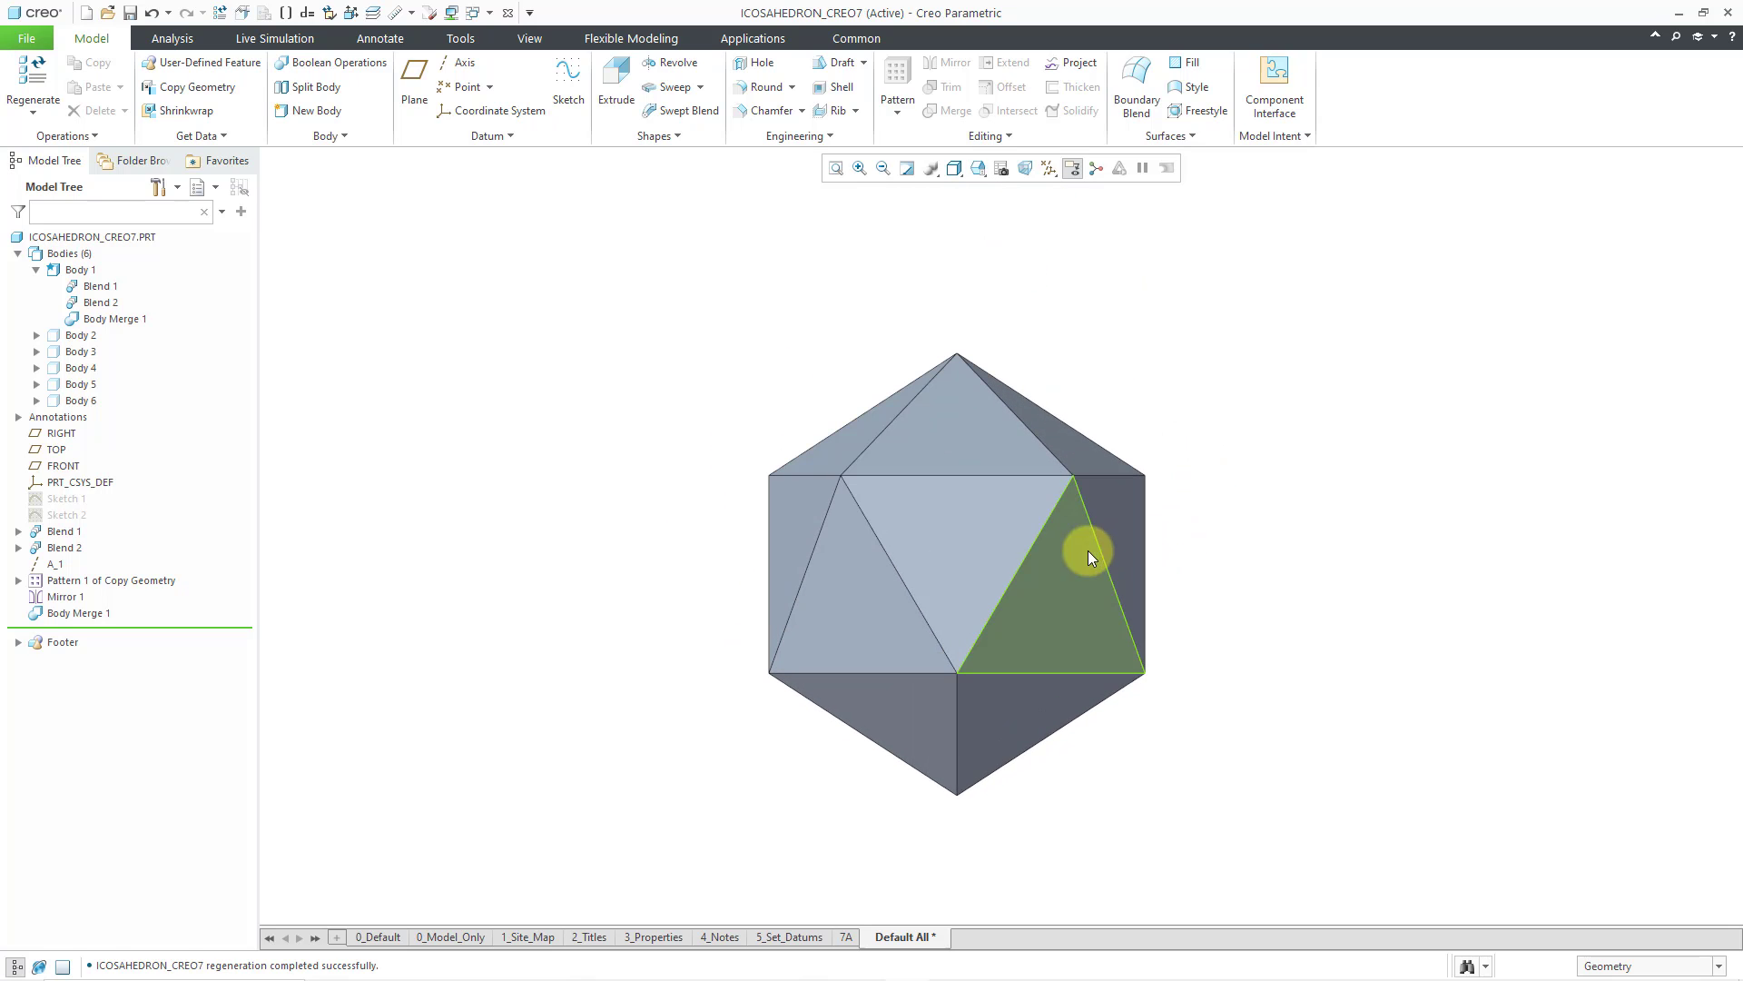
pyautogui.scroll(-2, 945, 625)
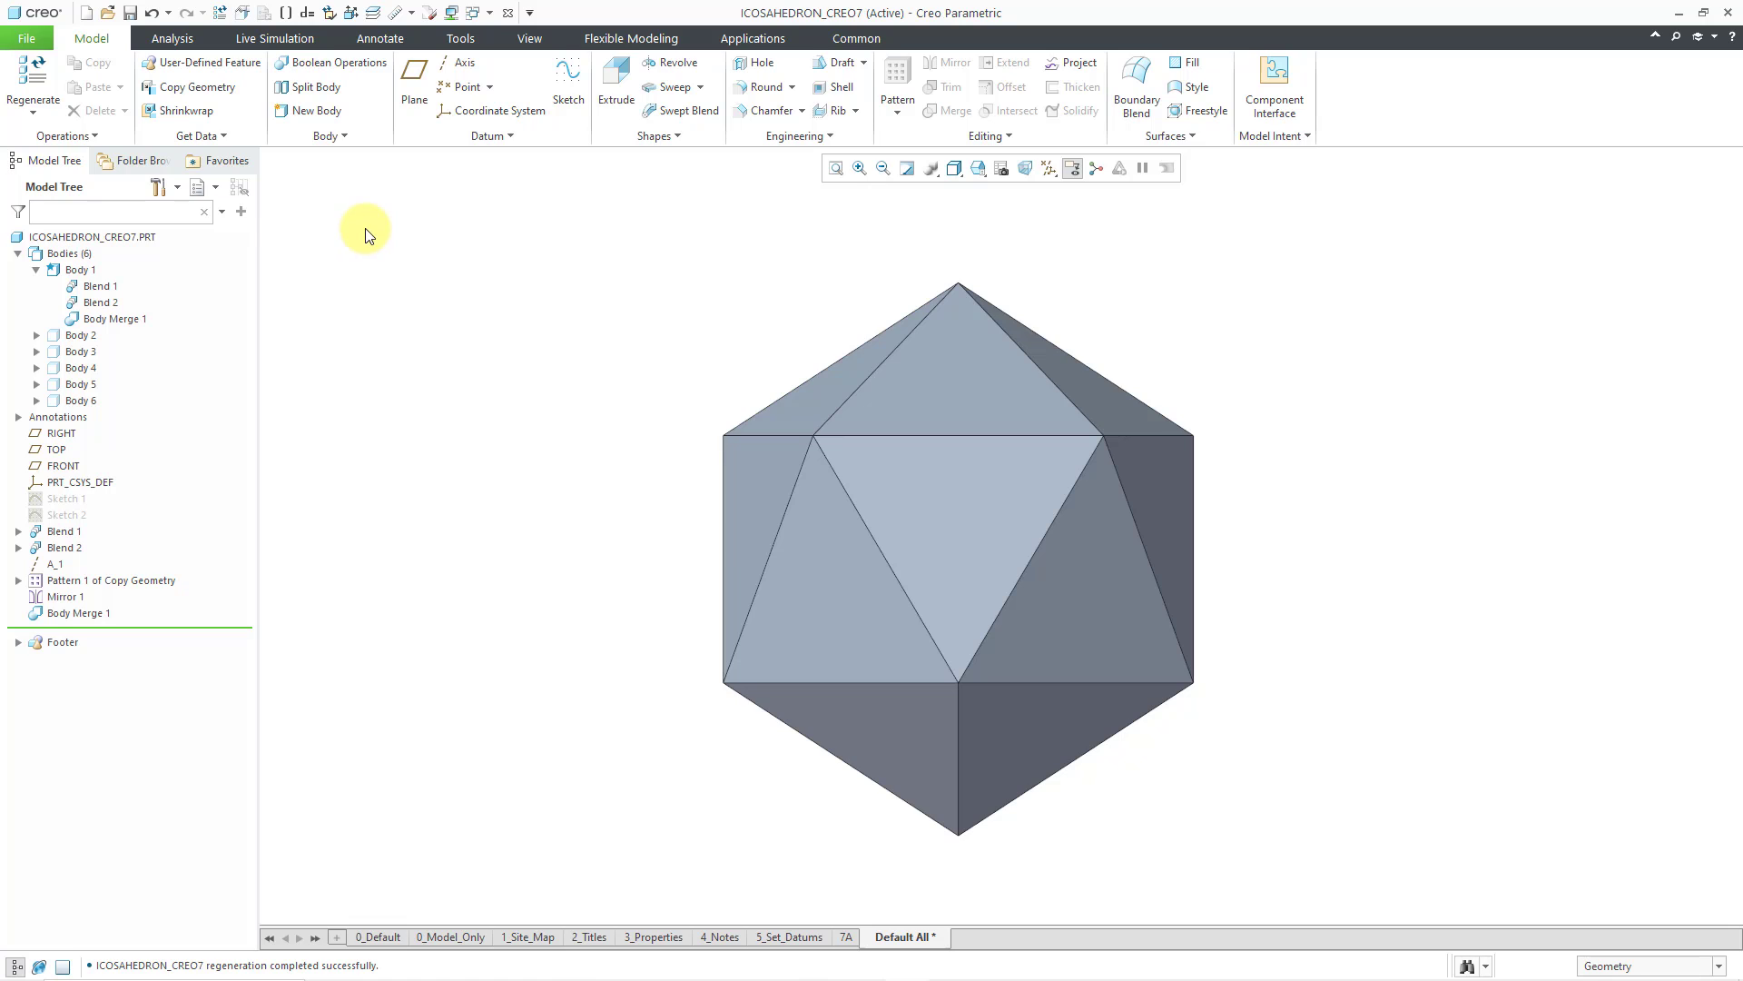
# Start a Mass Properties analysis and set AL6061 as the part's master material in the materials definition
pyautogui.click(177, 38)
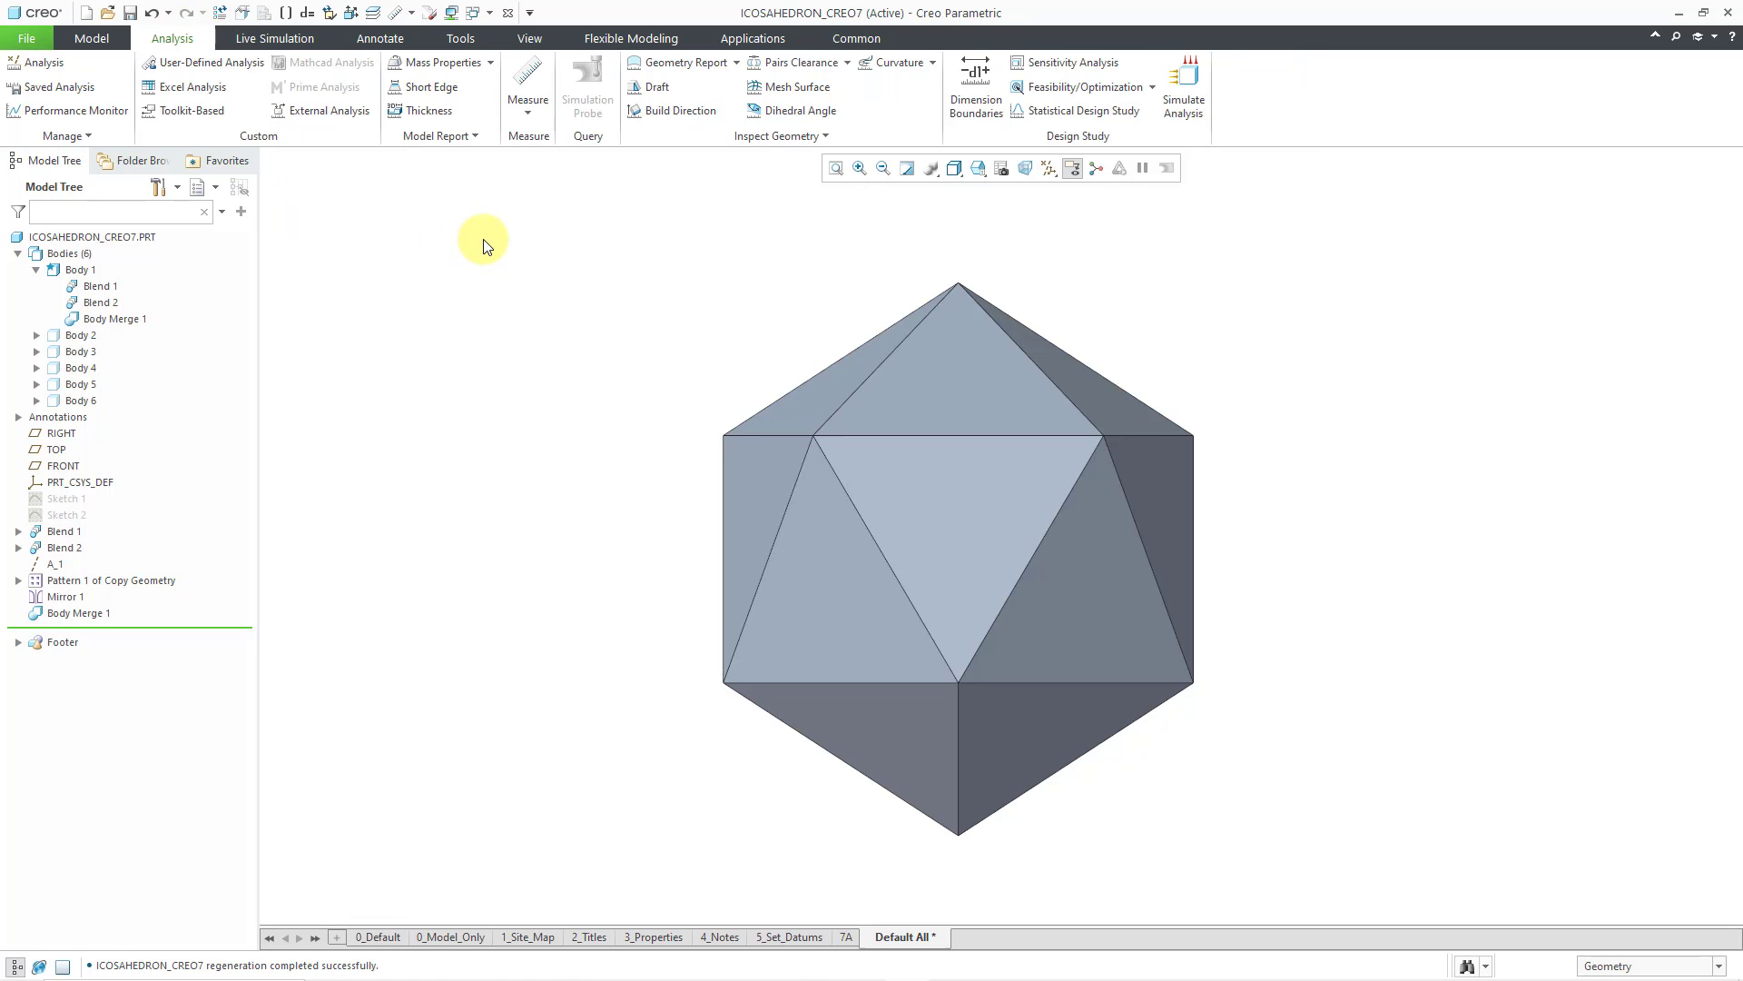
pyautogui.click(441, 63)
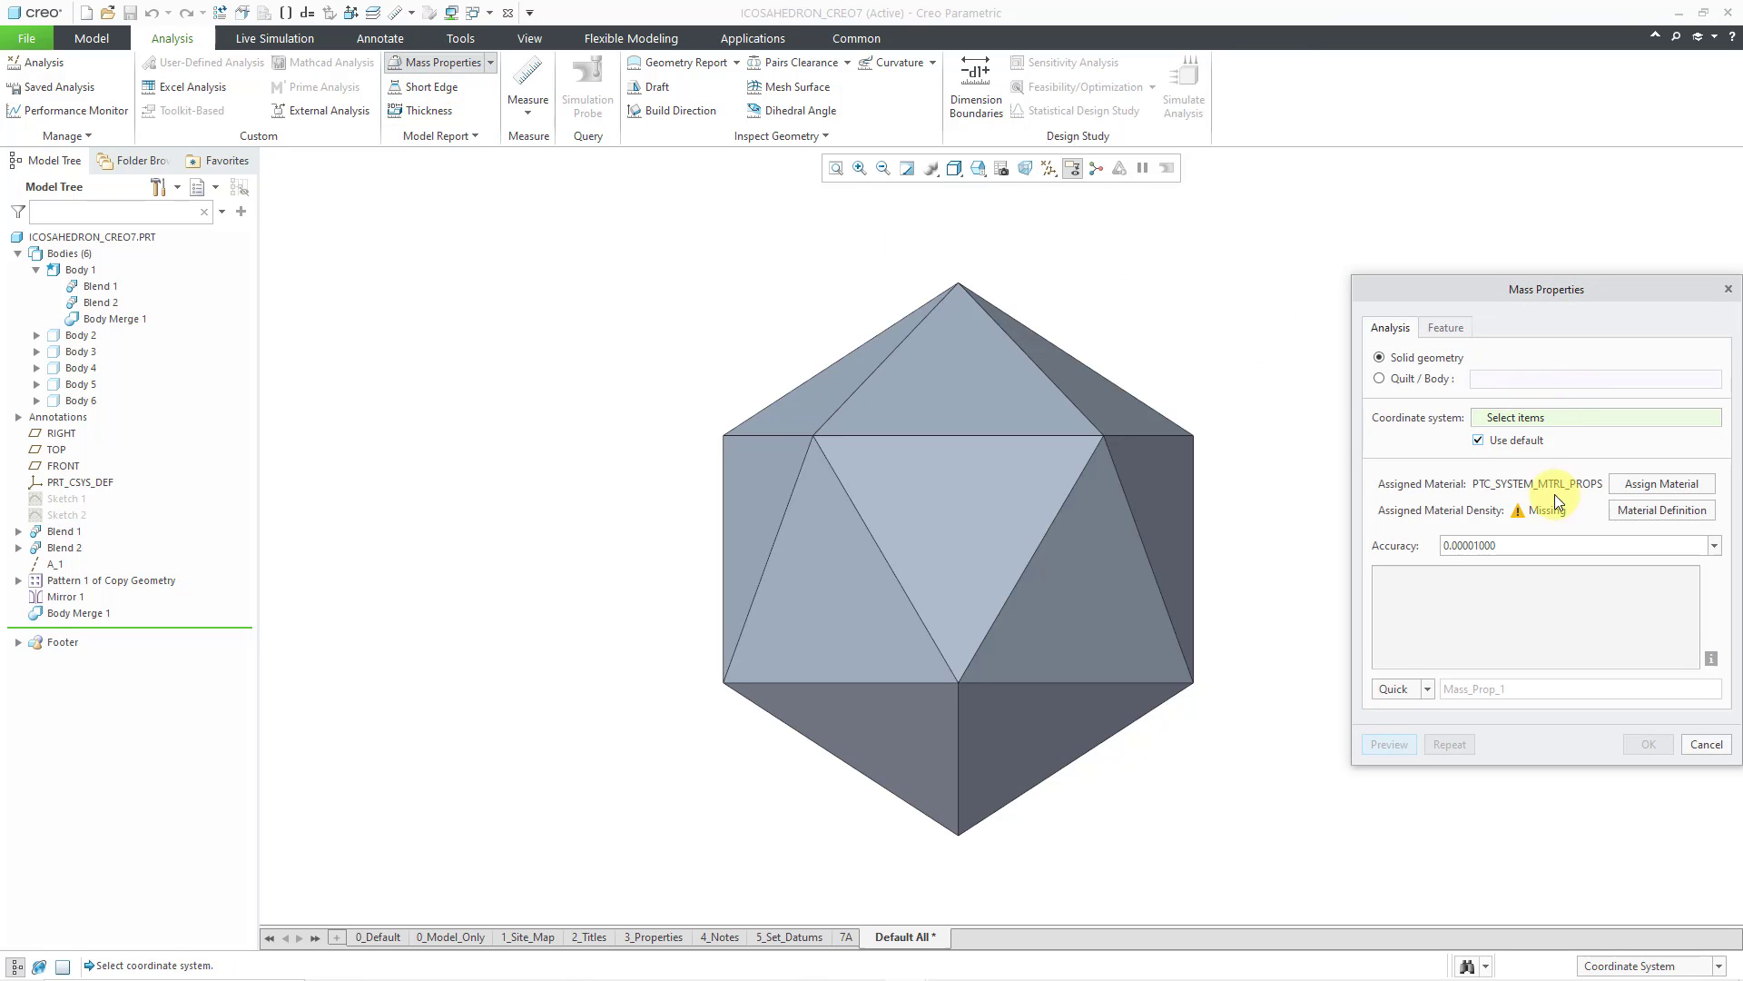
pyautogui.click(1645, 509)
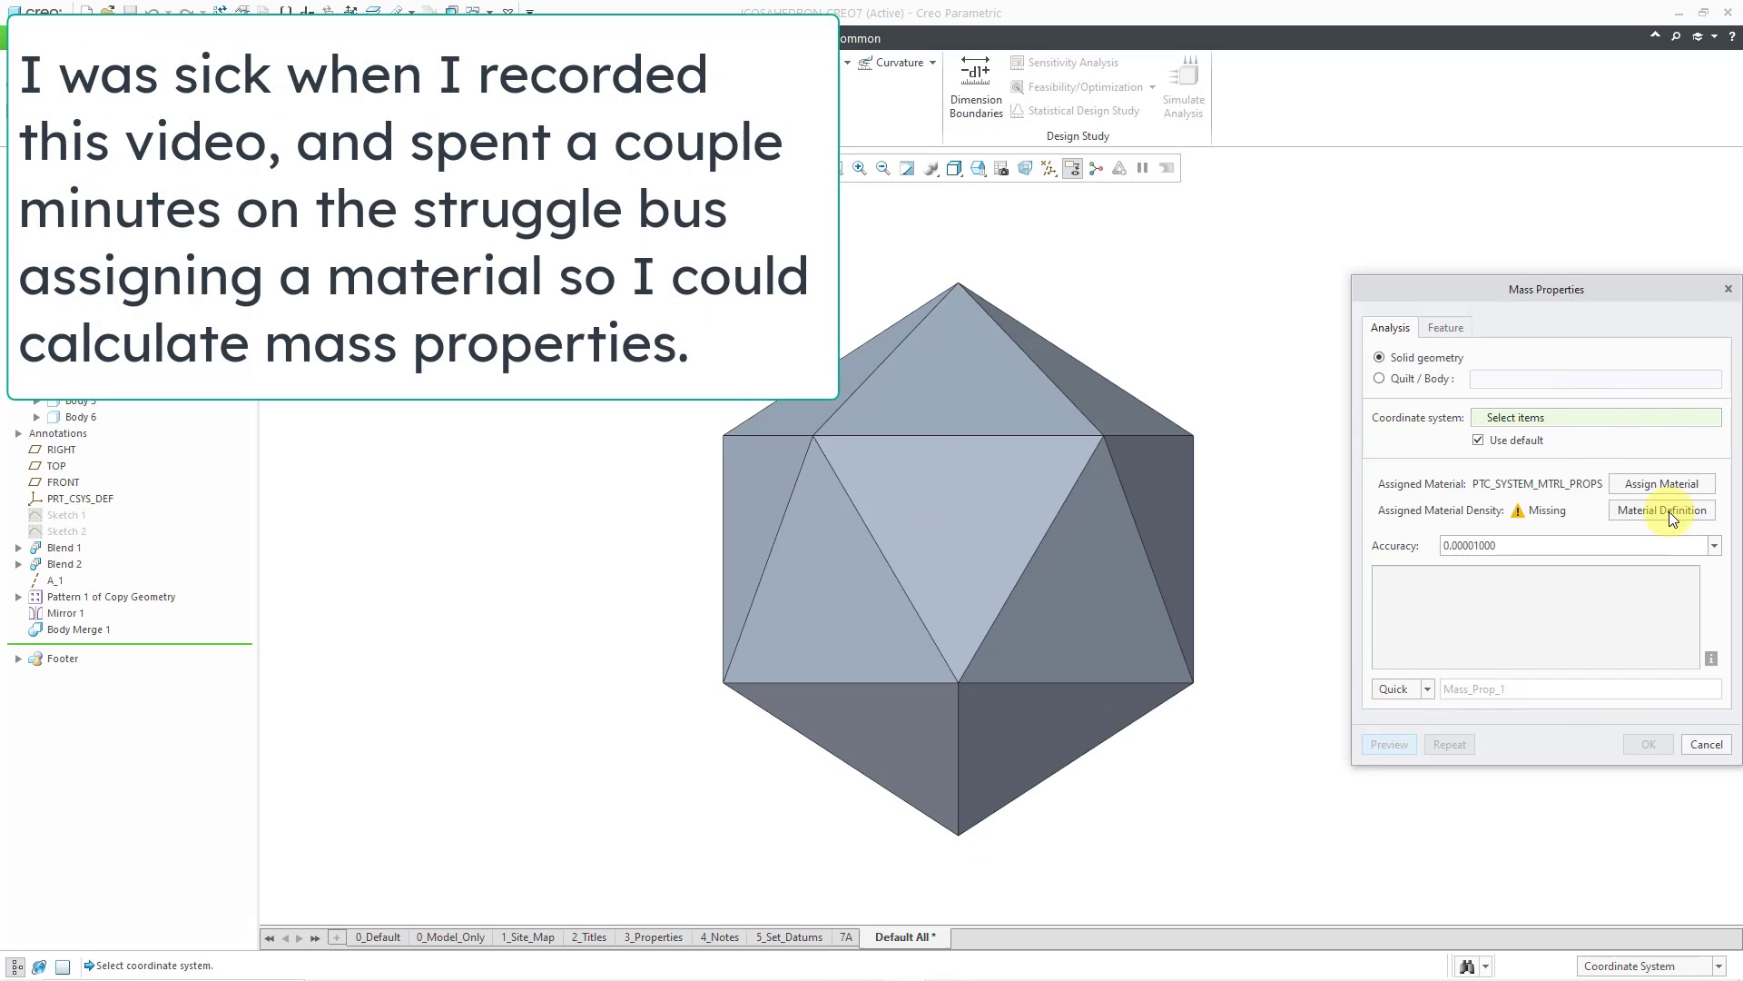
pyautogui.click(1669, 511)
pyautogui.click(1564, 669)
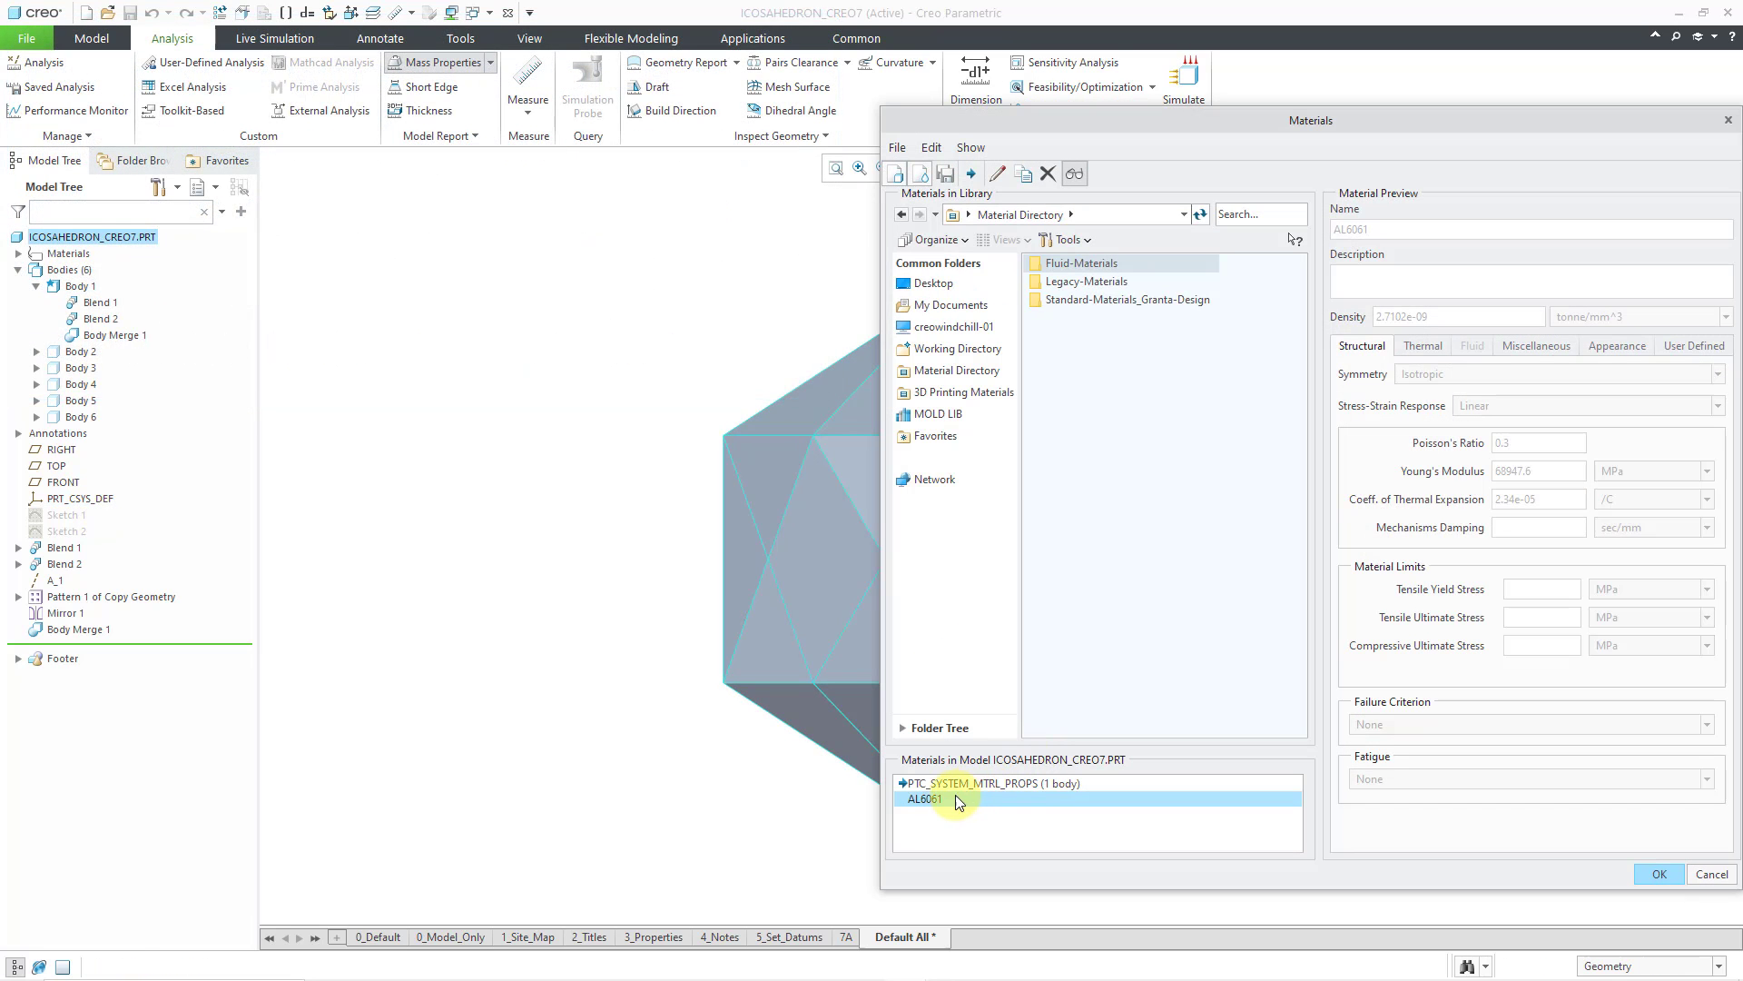
pyautogui.rightClick(934, 798)
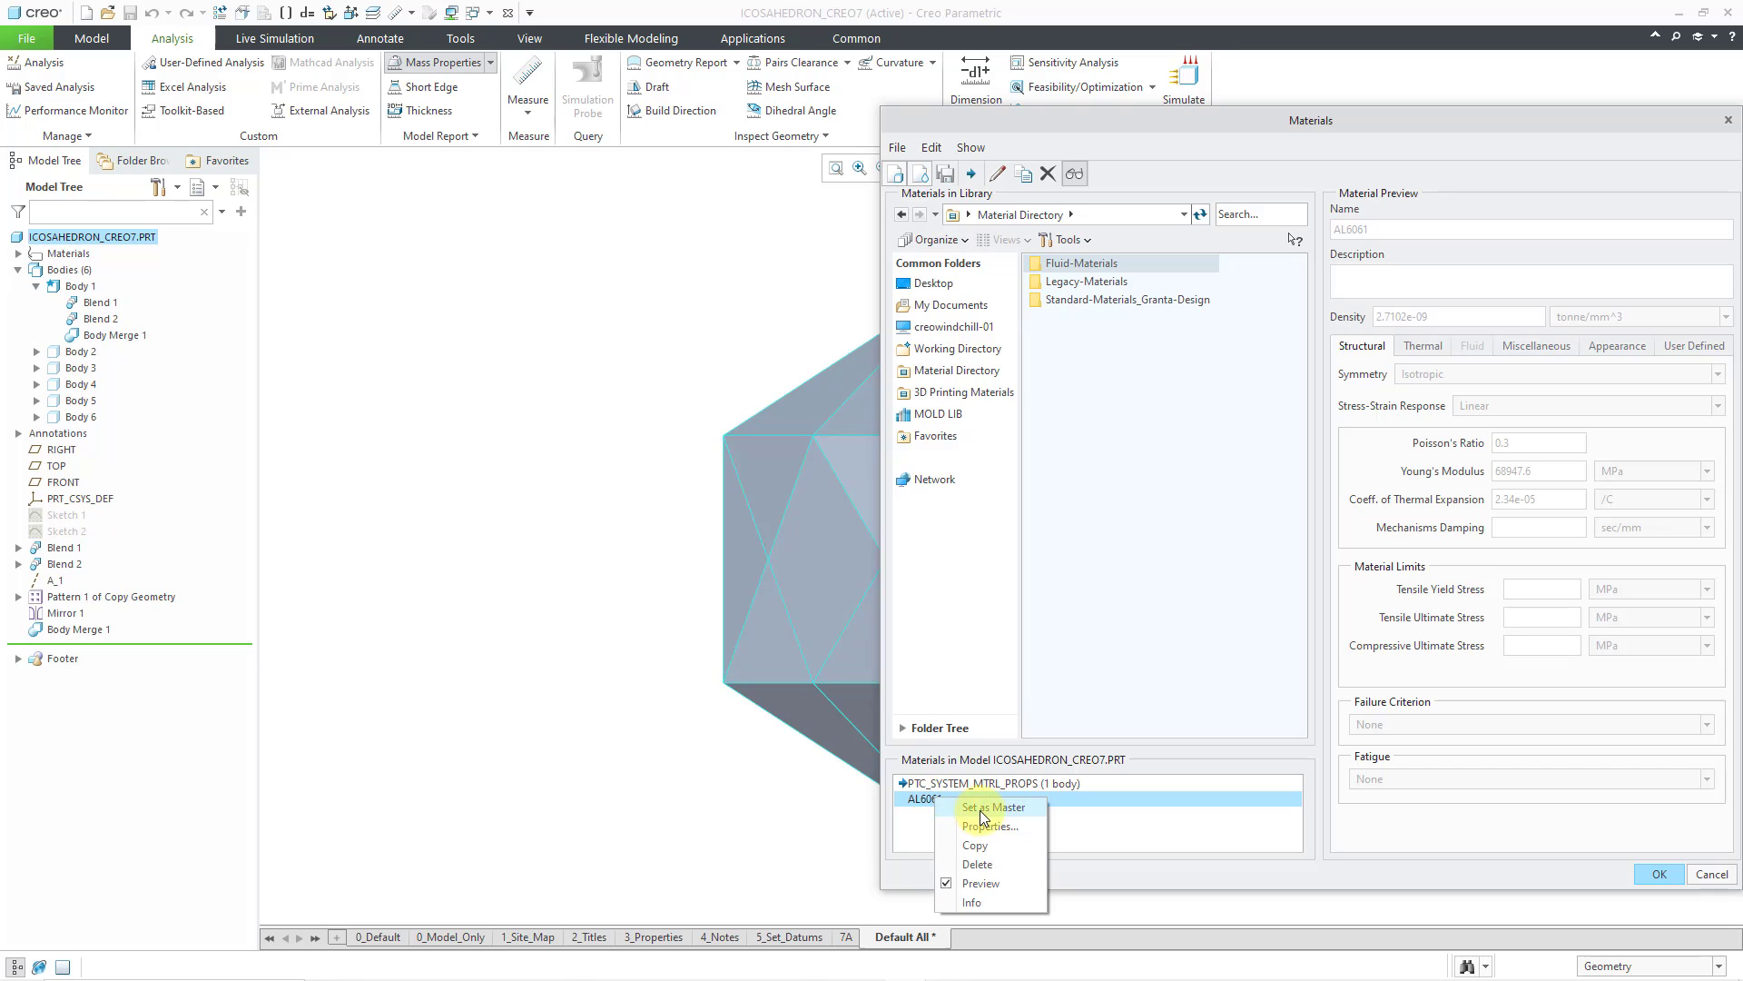
pyautogui.click(981, 808)
pyautogui.click(1660, 873)
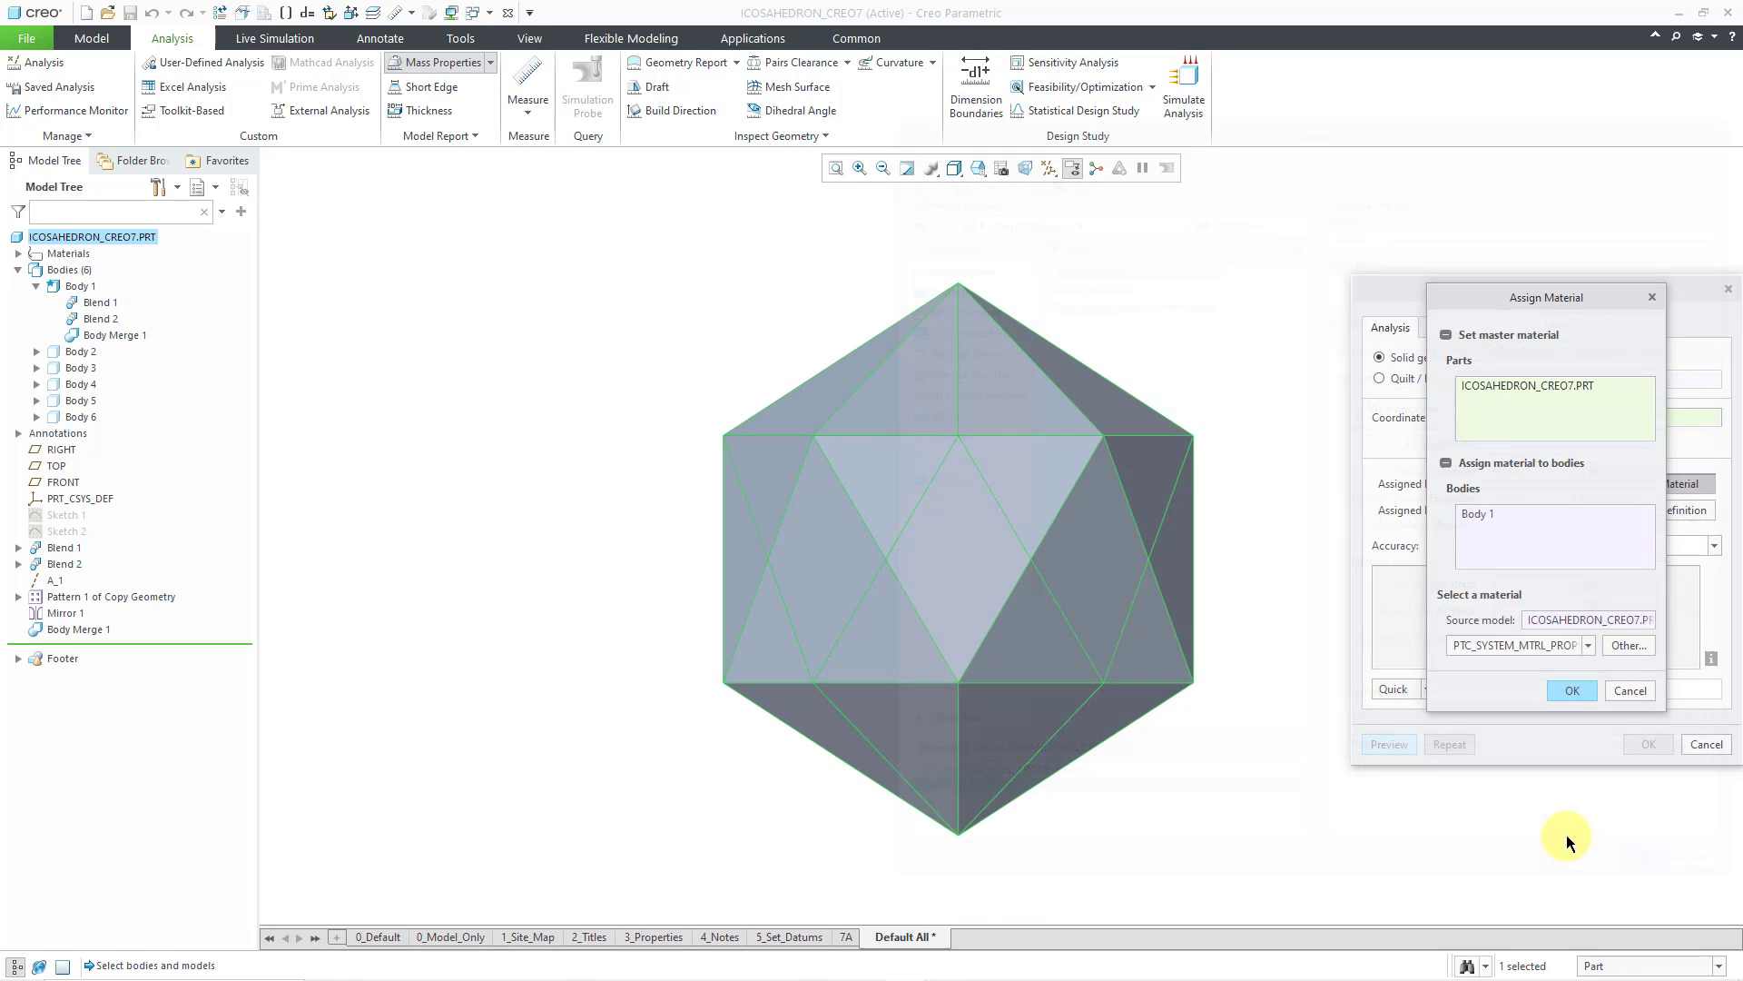
# Assign the AL6061 material to the part and Body 1
pyautogui.click(1589, 642)
pyautogui.click(1558, 674)
pyautogui.click(1576, 692)
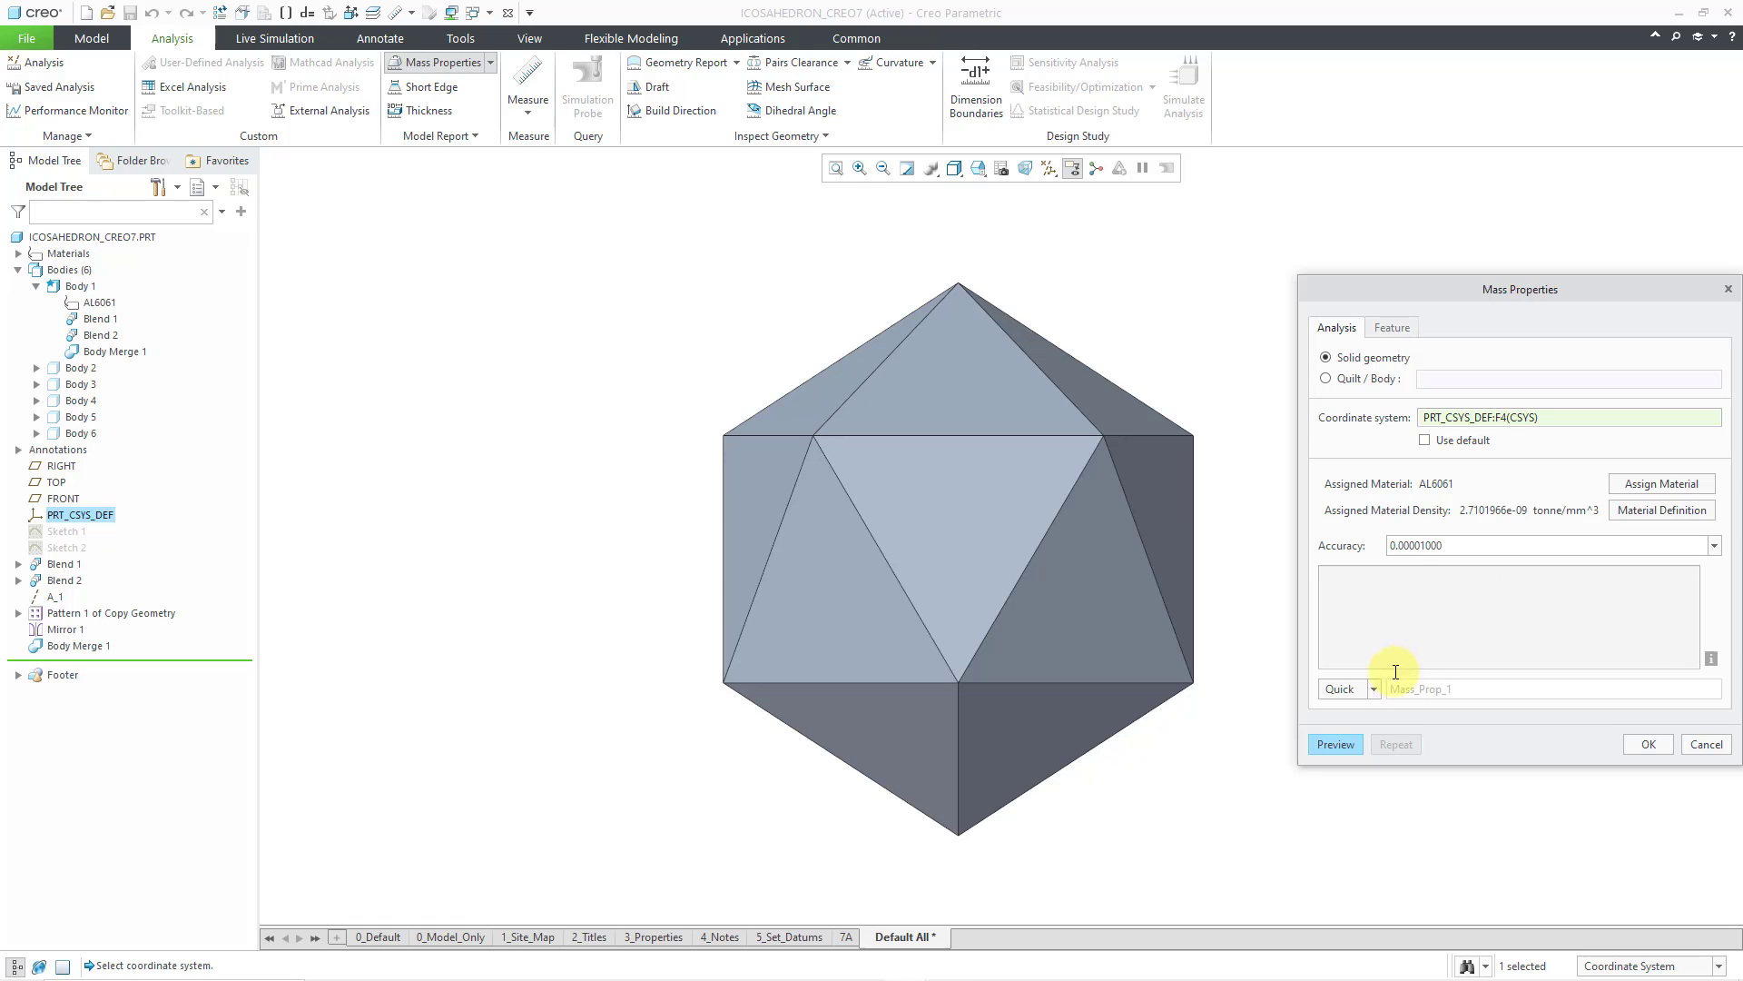
# Calculate the solid geometry's mass properties relative to PRT_CSYS_DEF and check the analysis's feature options
pyautogui.click(1335, 743)
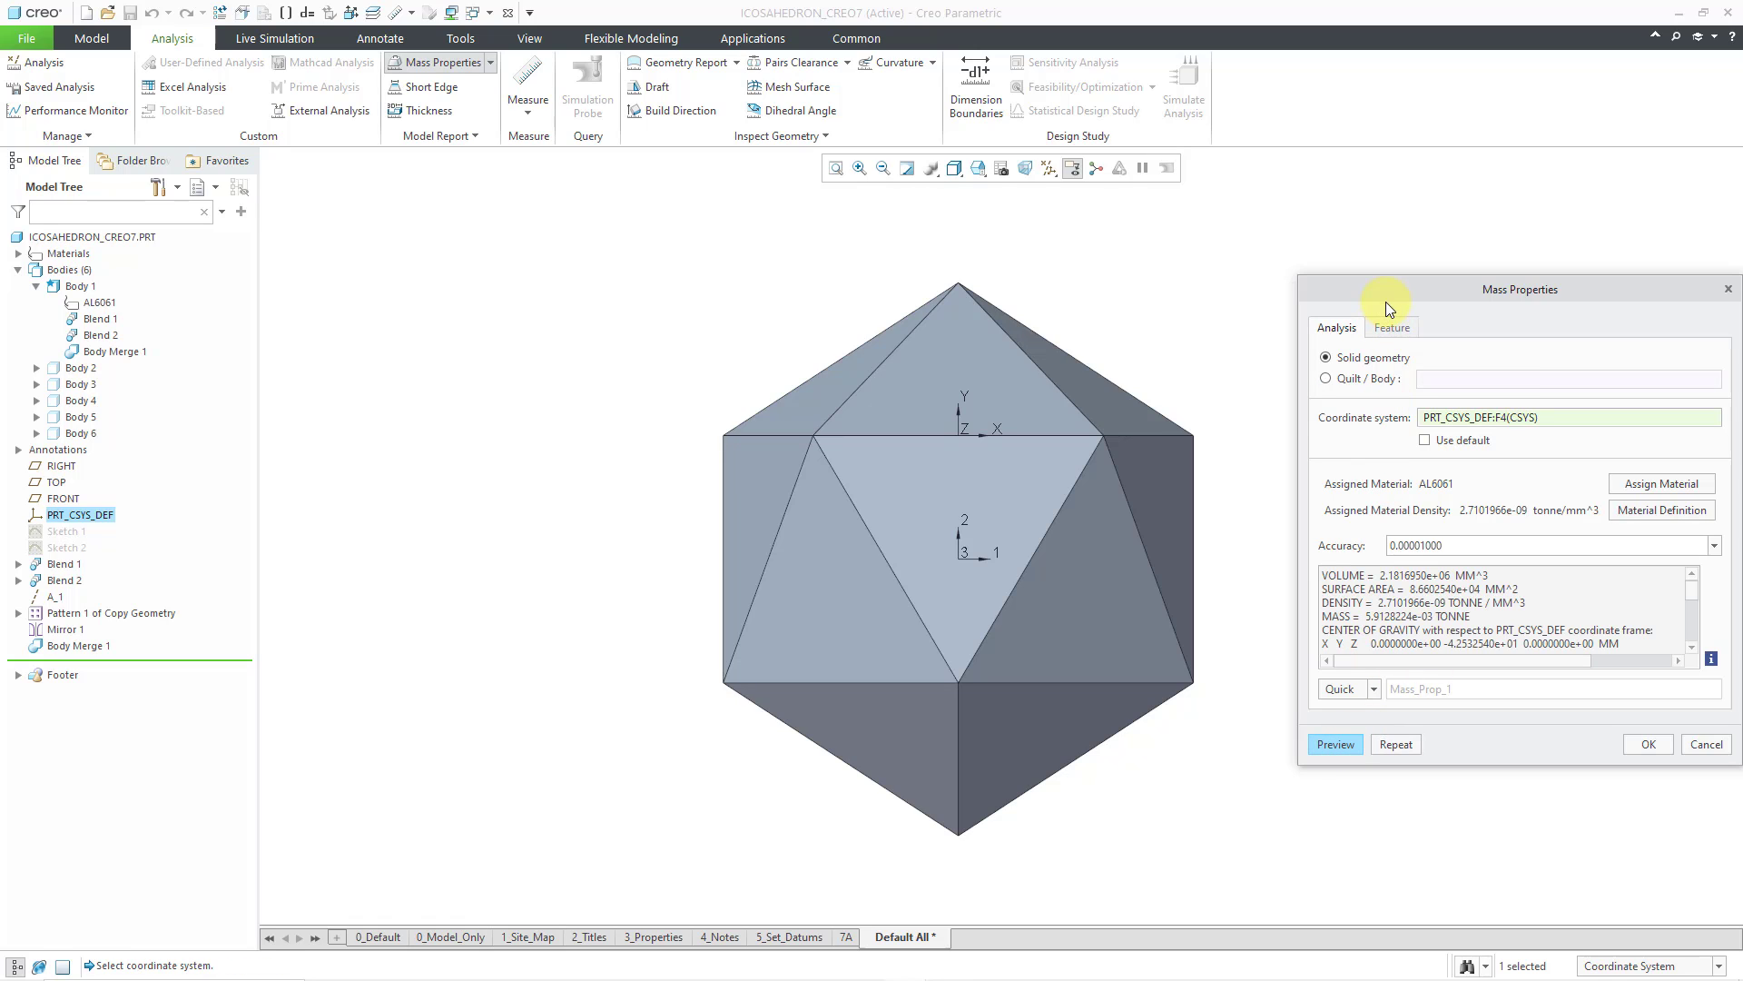
pyautogui.click(1391, 327)
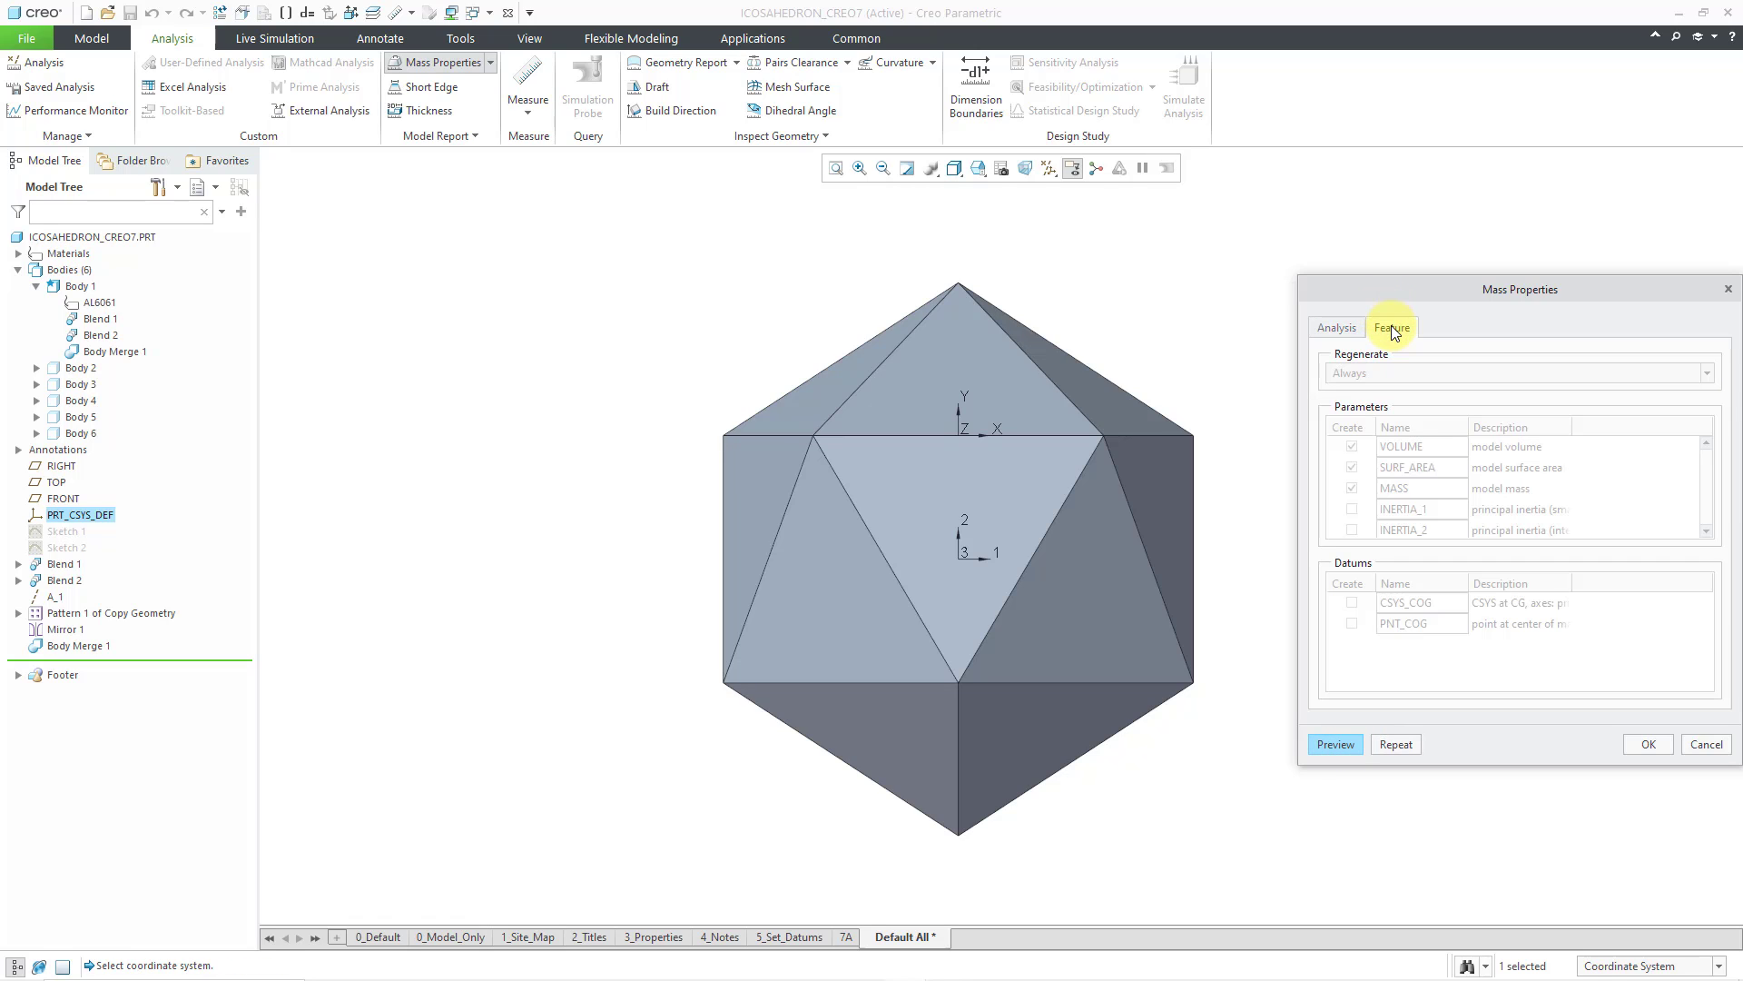
pyautogui.click(1336, 329)
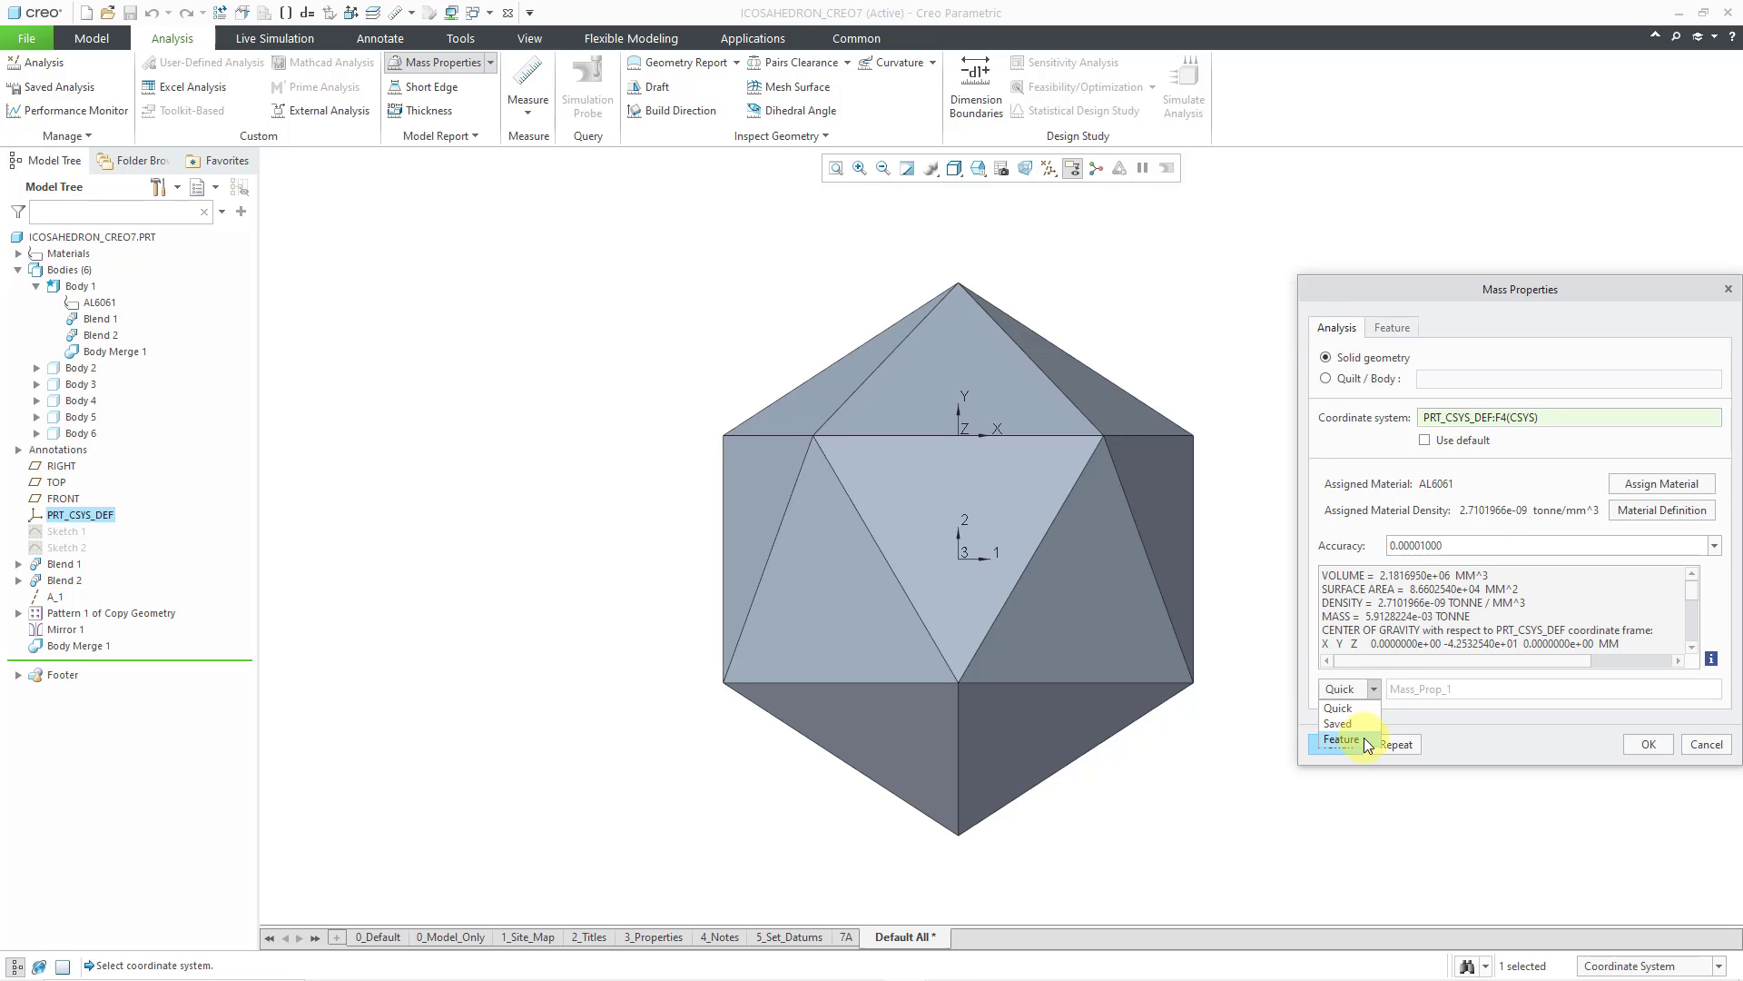
# Save the analysis as a feature named MASS that creates the VOLUME and SURF_AREA parameters but not the MASS parameter
pyautogui.click(1342, 736)
pyautogui.click(1393, 327)
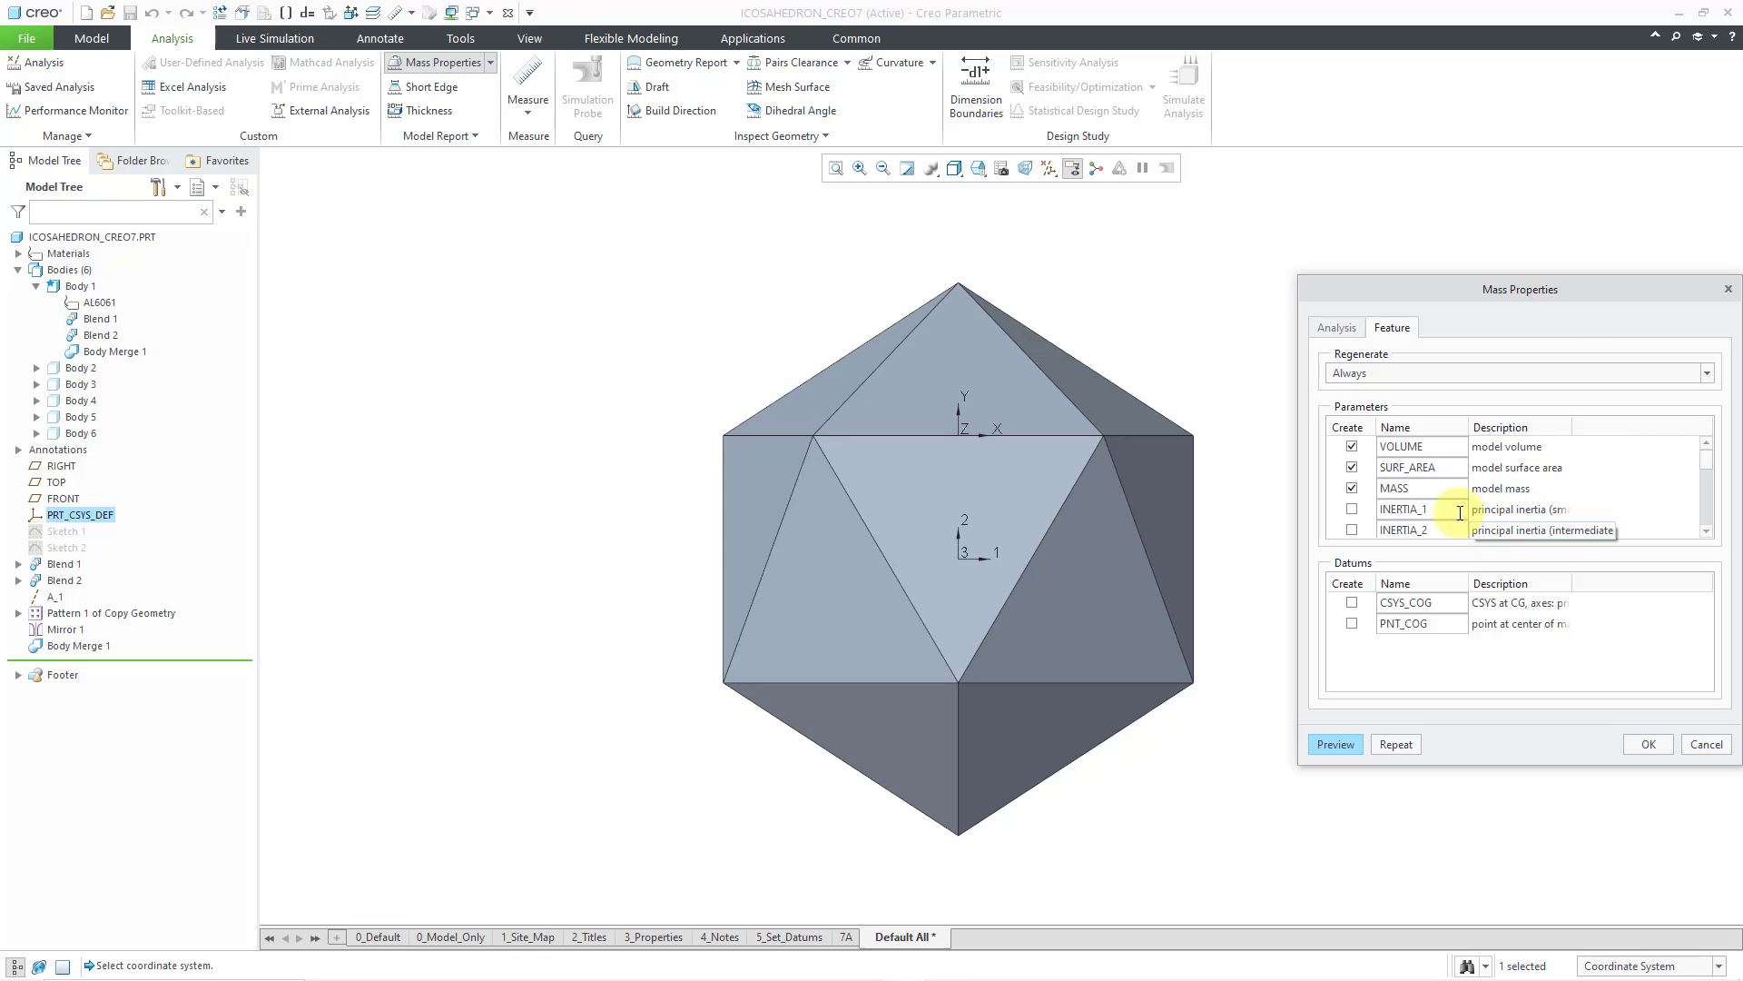
pyautogui.click(1352, 490)
pyautogui.click(1344, 330)
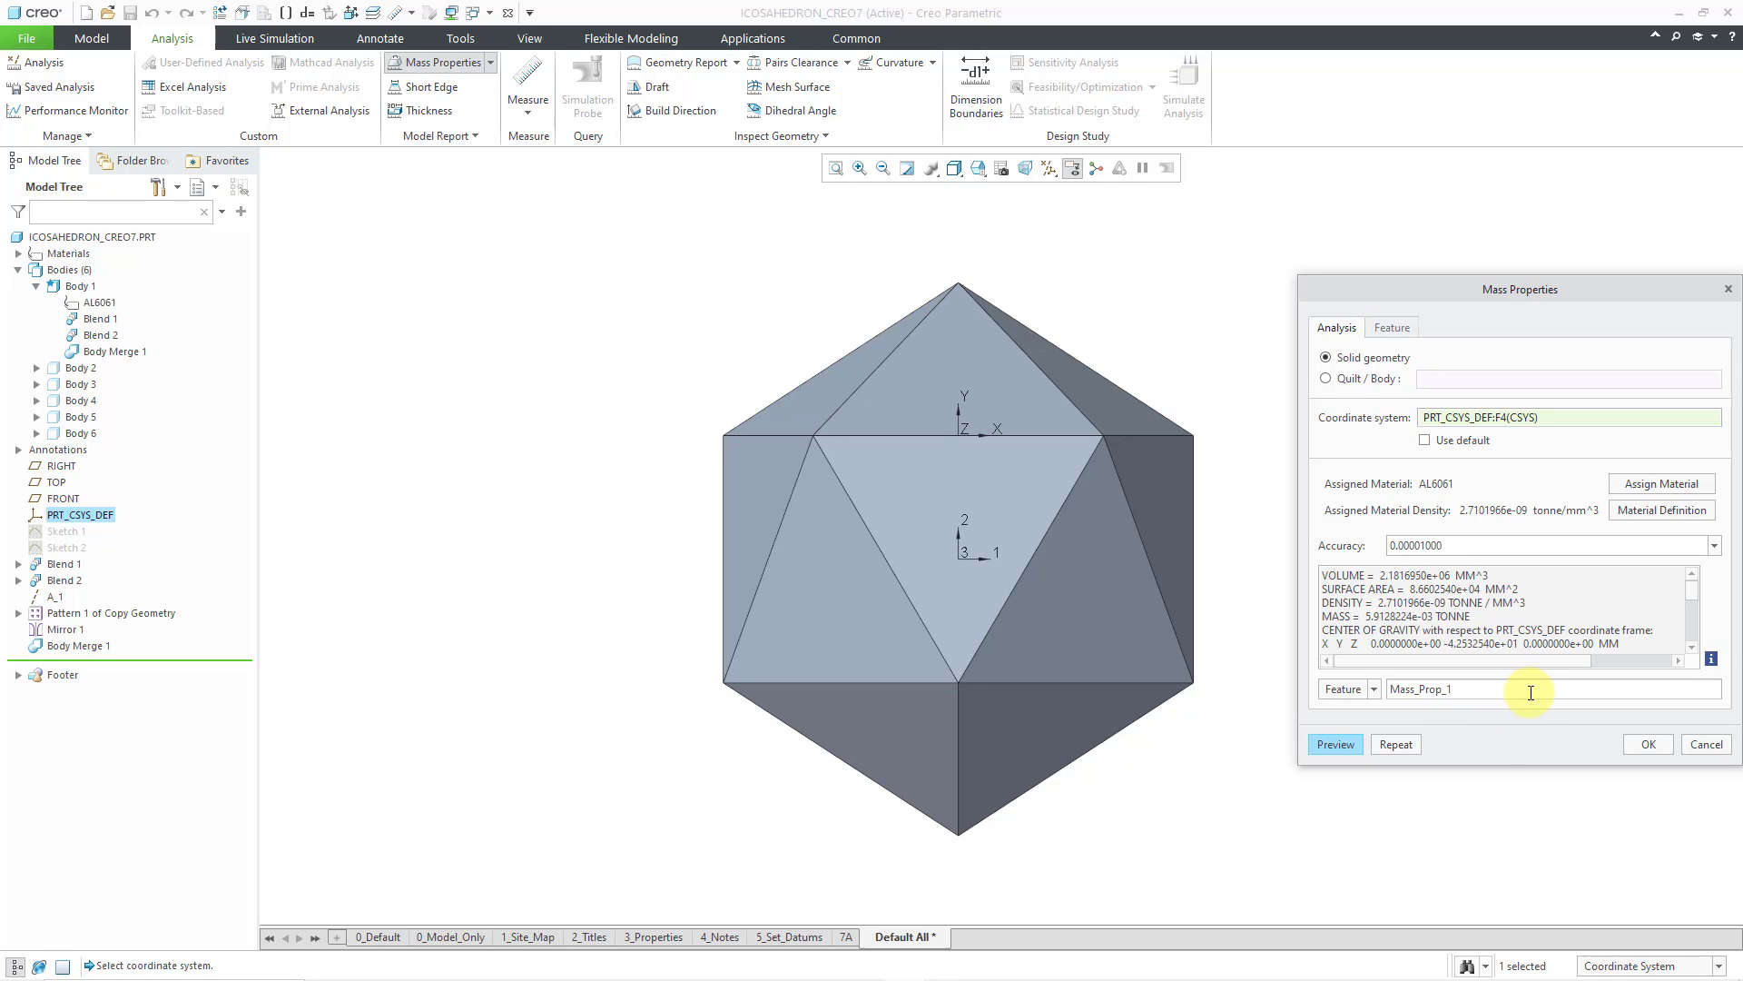
pyautogui.press('BackSpace')
pyautogui.press('BackSpace')
pyautogui.press('BackSpace')
pyautogui.press('BackSpace')
pyautogui.press('BackSpace')
pyautogui.press('BackSpace')
pyautogui.press('BackSpace')
pyautogui.click(1648, 743)
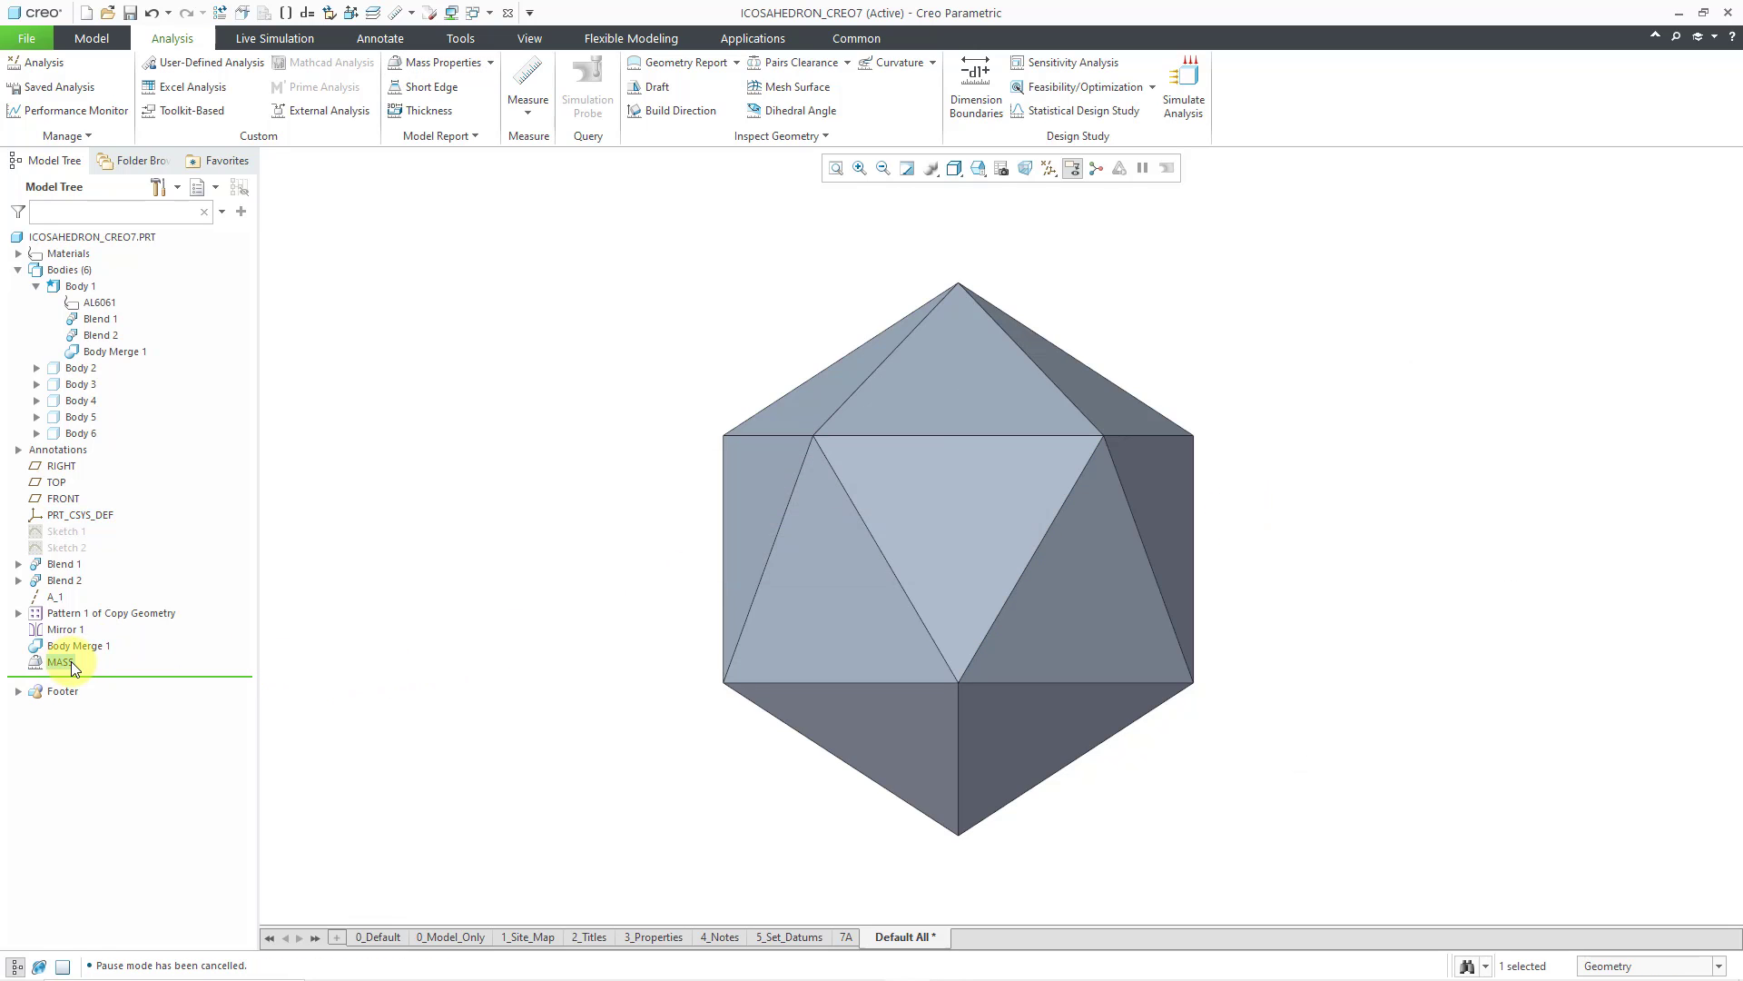
# Review the parameters stored in the MASS analysis feature, widening the name column to read them
pyautogui.rightClick(69, 663)
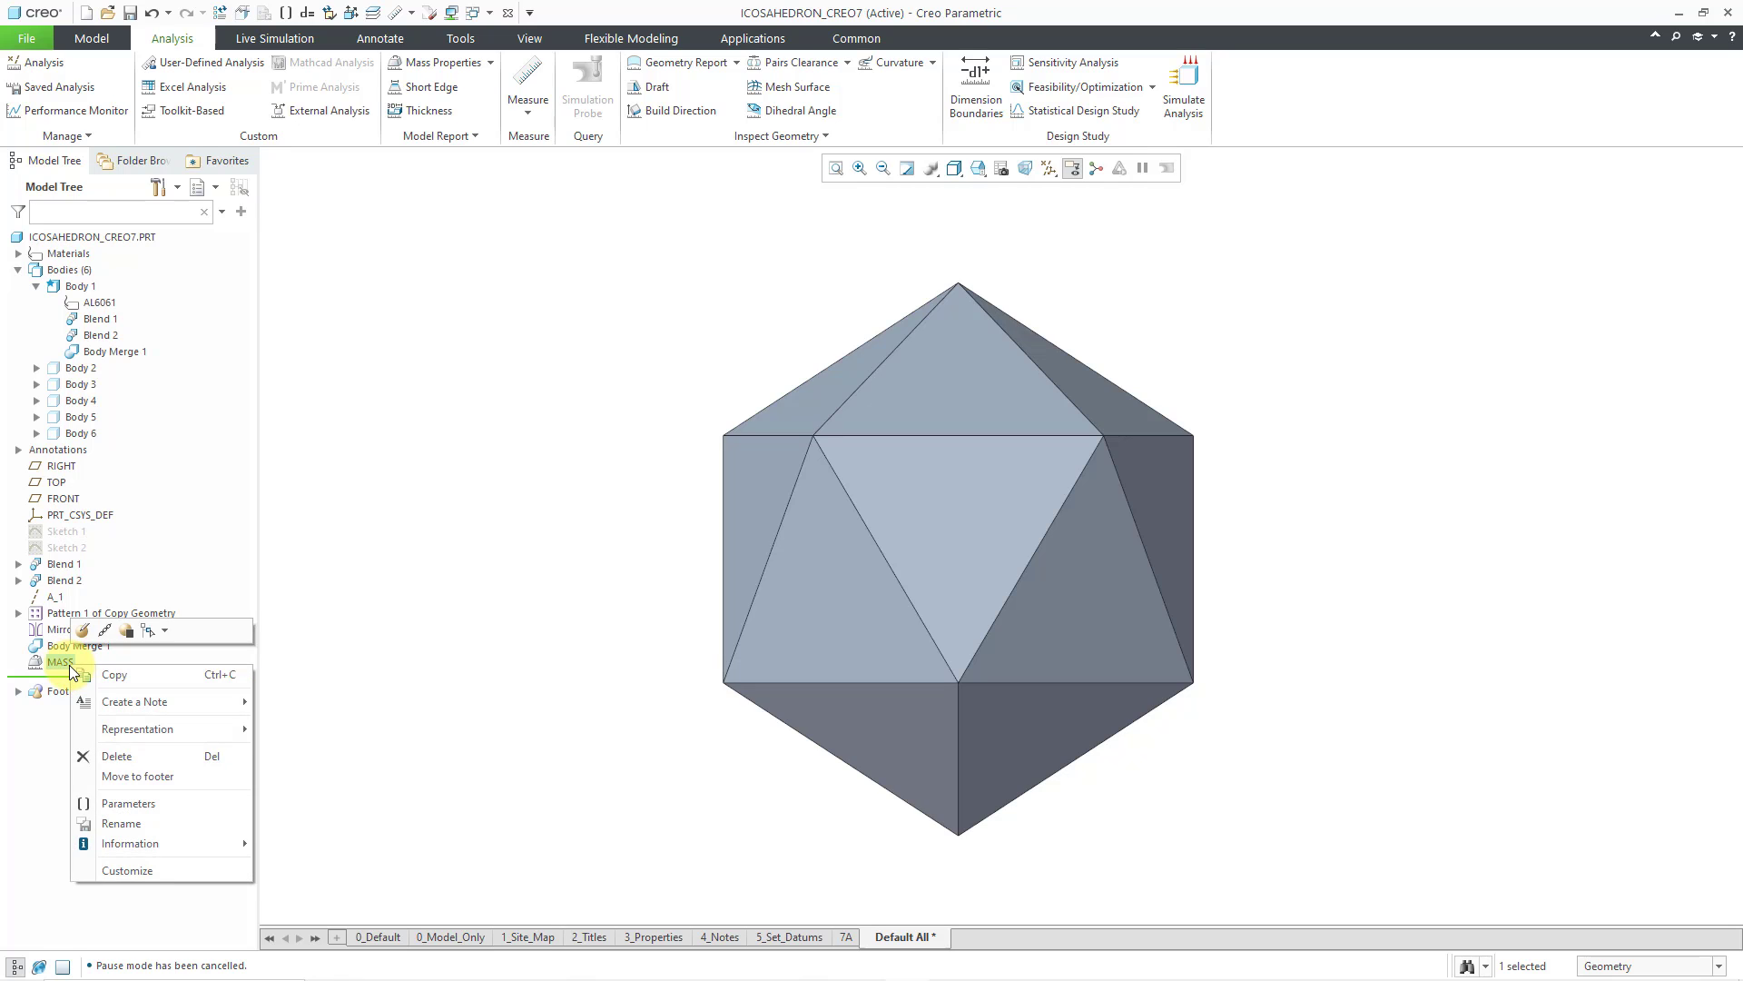
pyautogui.click(128, 804)
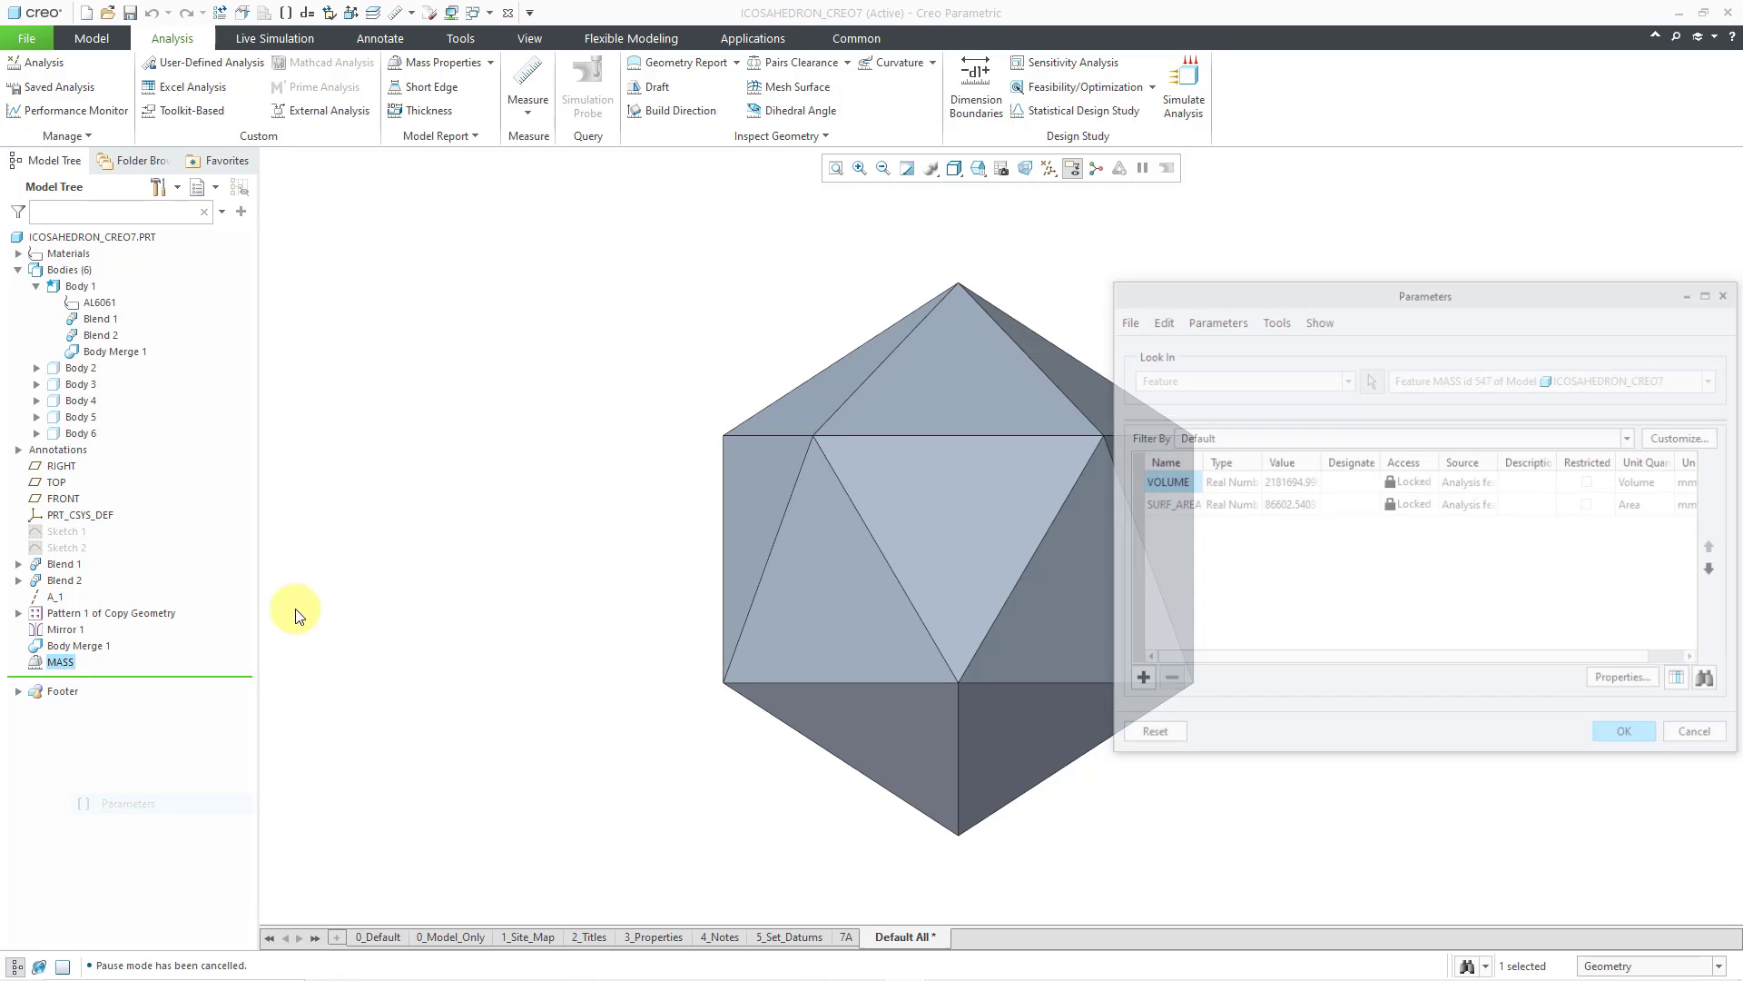
pyautogui.moveTo(1199, 459); pyautogui.dragTo(1259, 459)
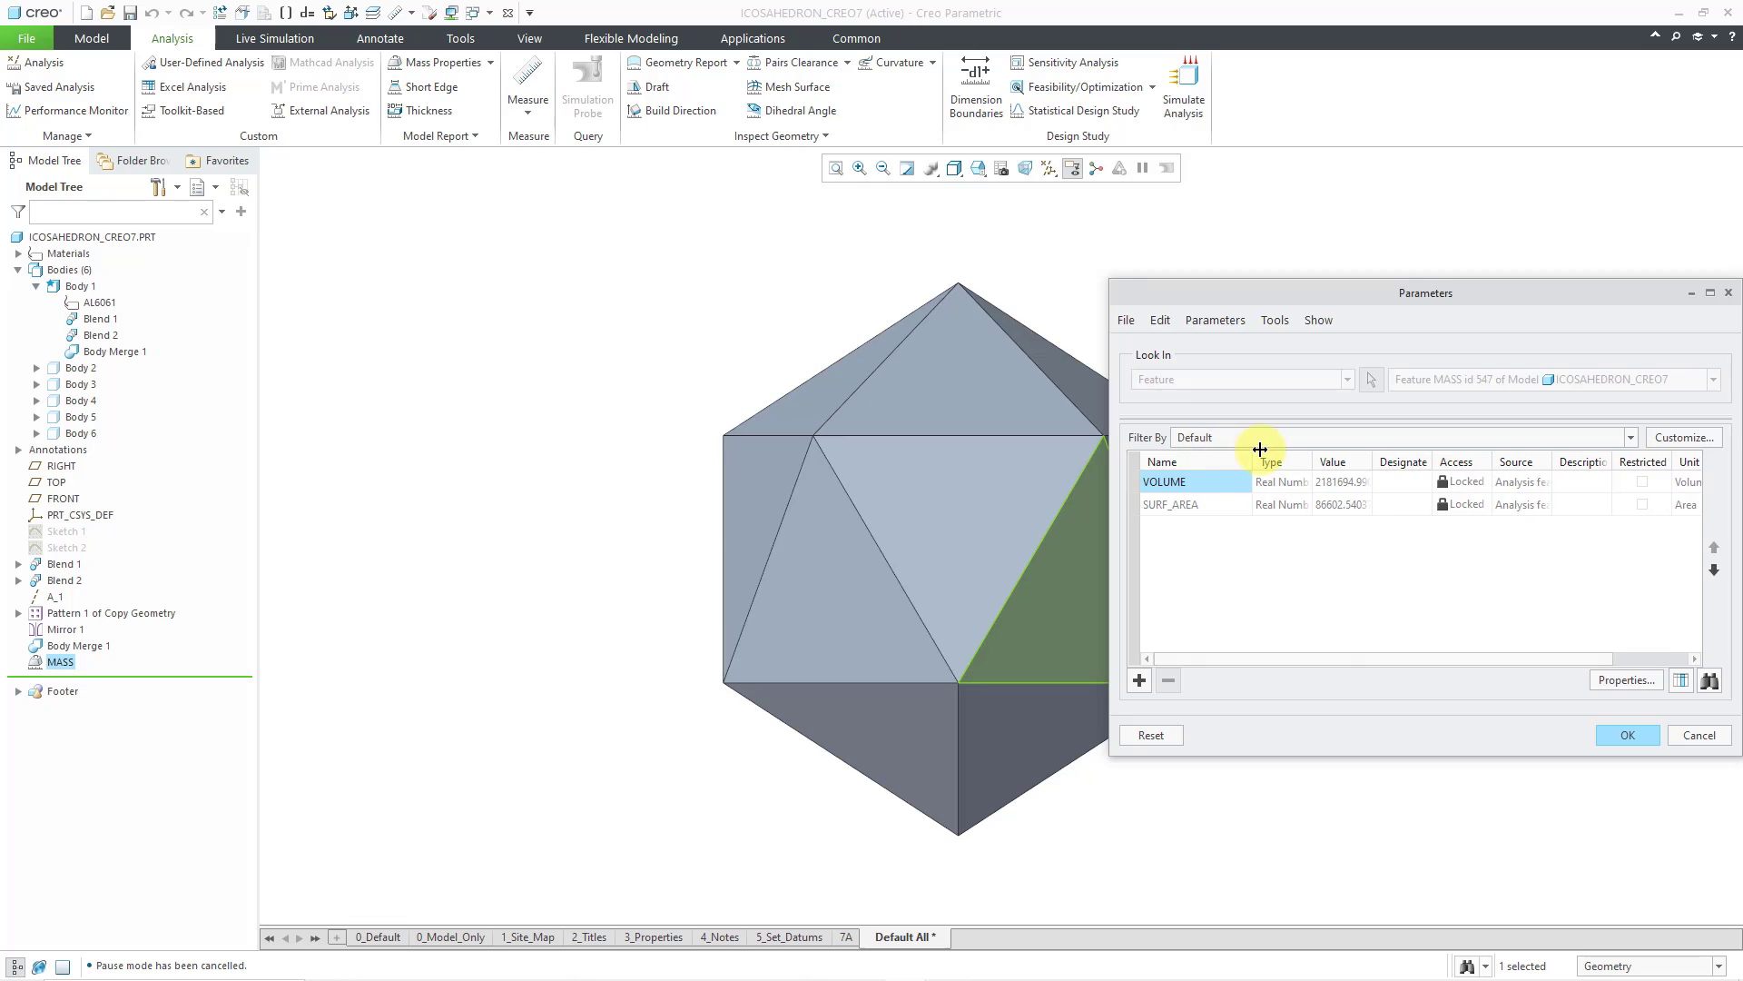
pyautogui.click(1631, 734)
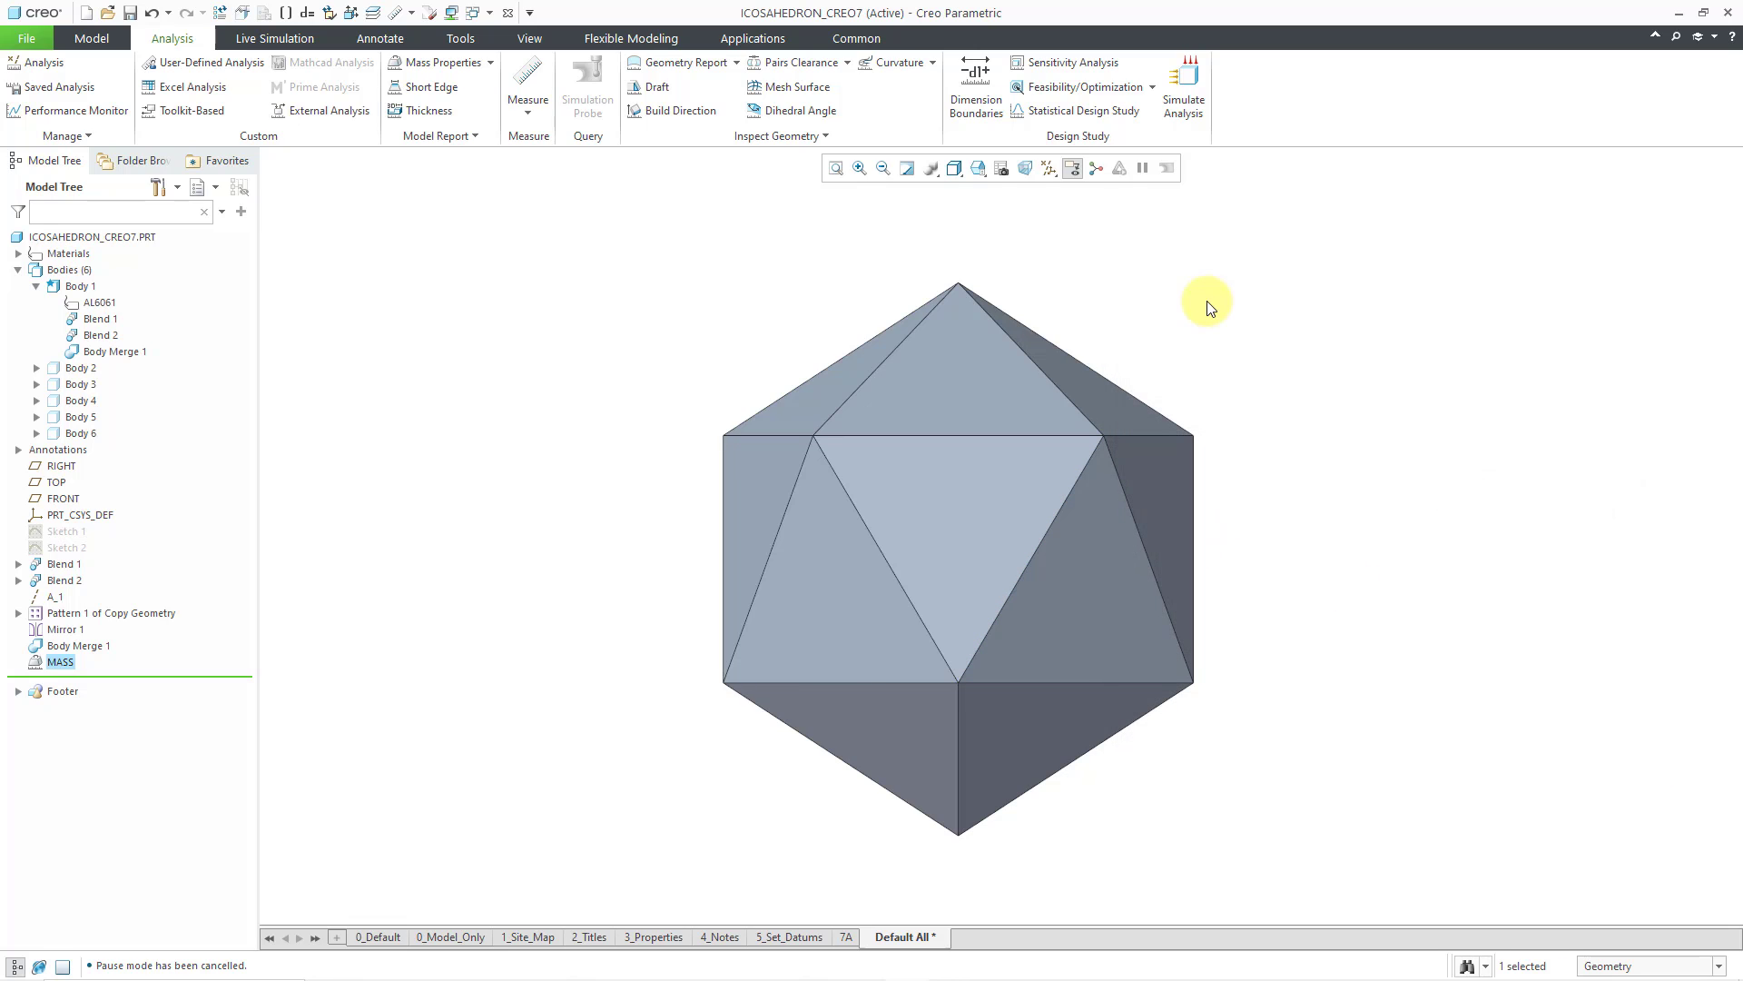
# Place a flat-to-screen note in the empty area above and beside the model, reading "SURFACE AREA: &surf_area:fid_mass"
pyautogui.click(368, 38)
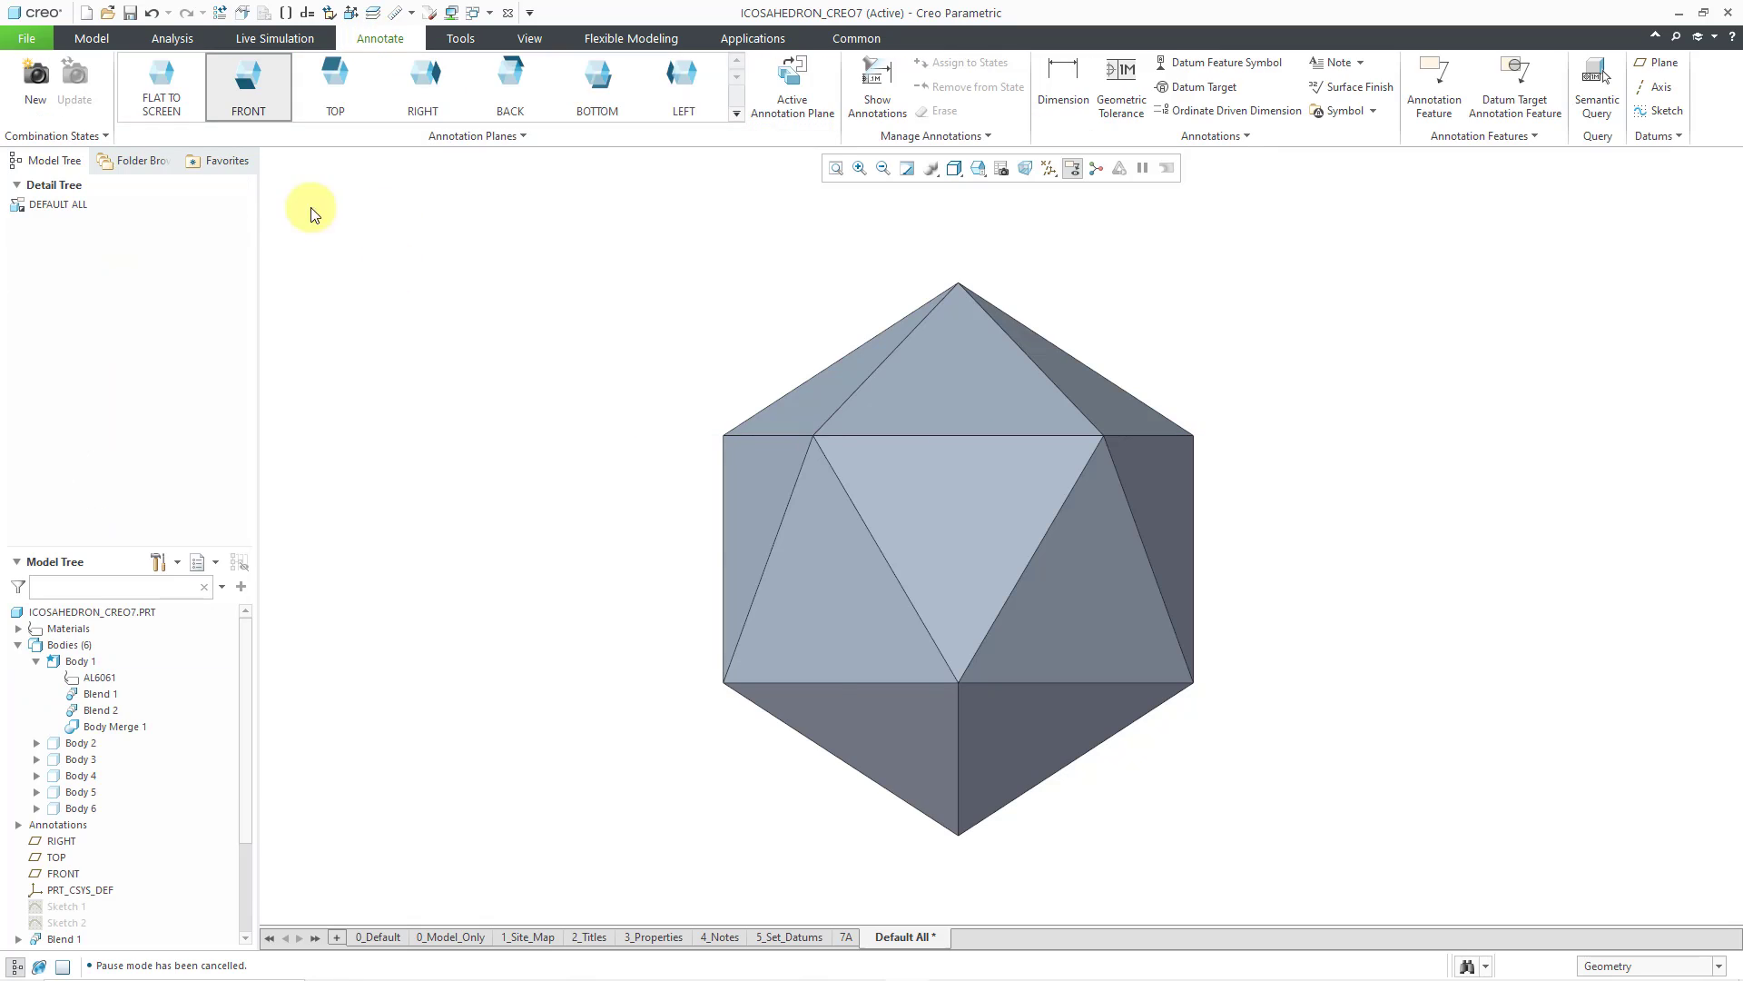
pyautogui.click(162, 82)
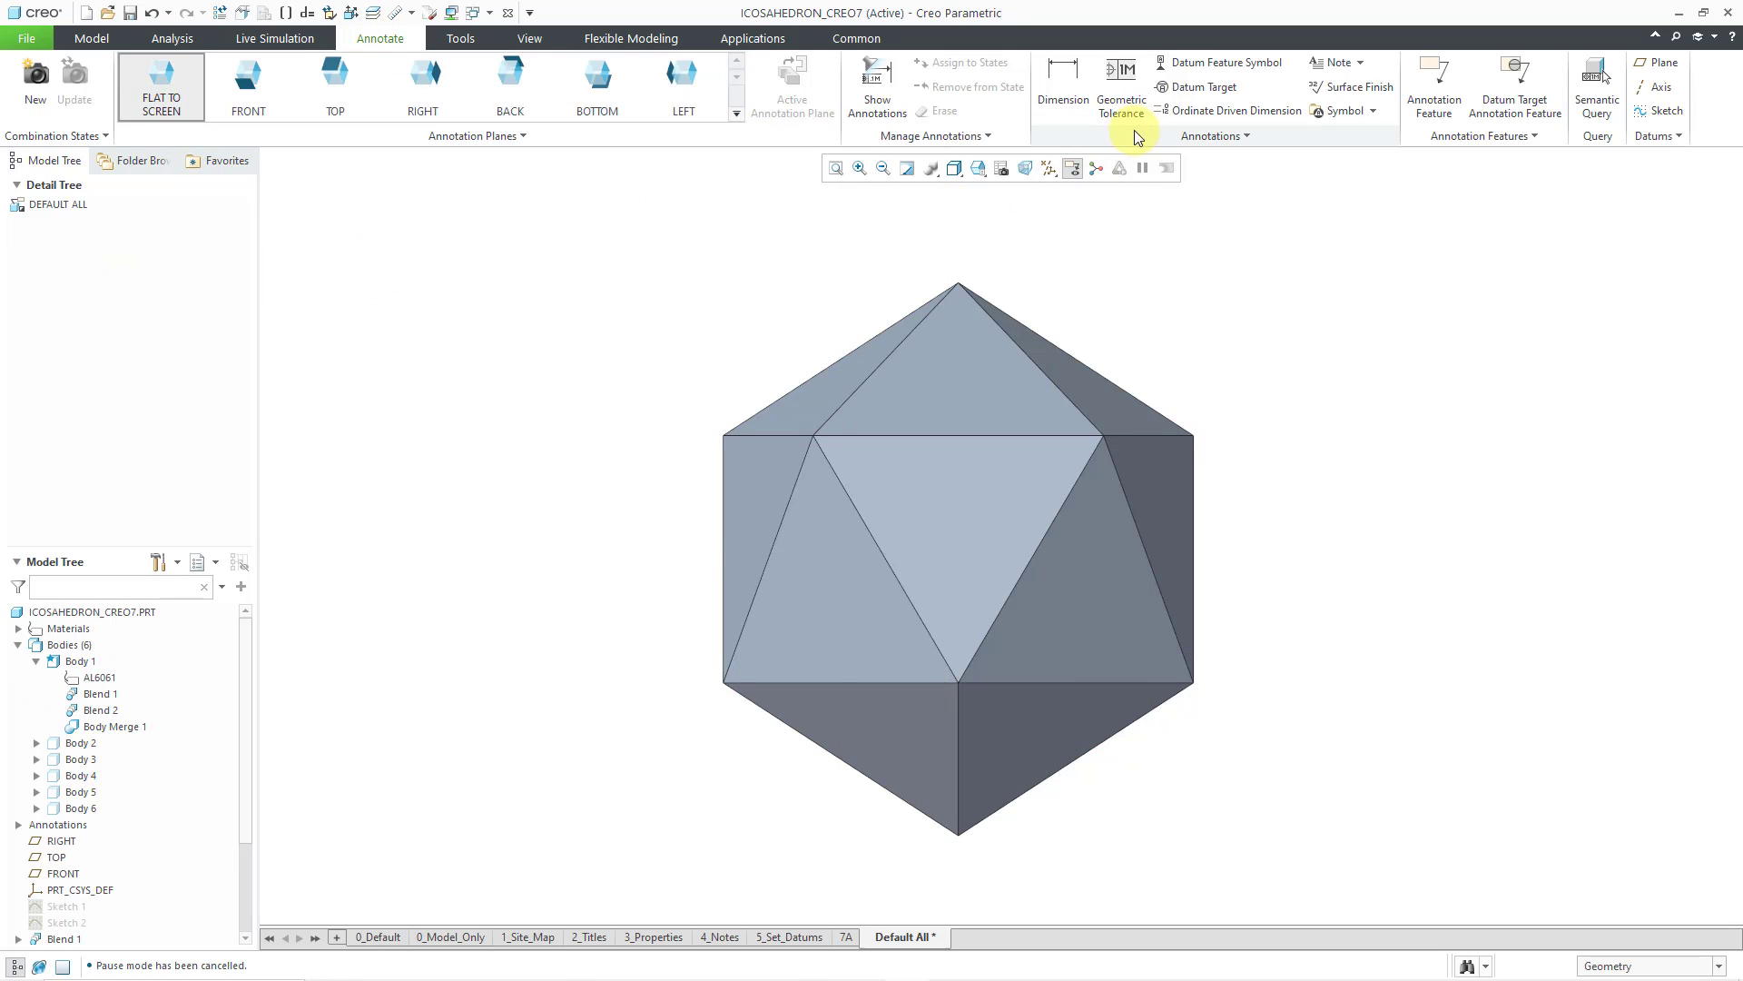
pyautogui.click(1339, 64)
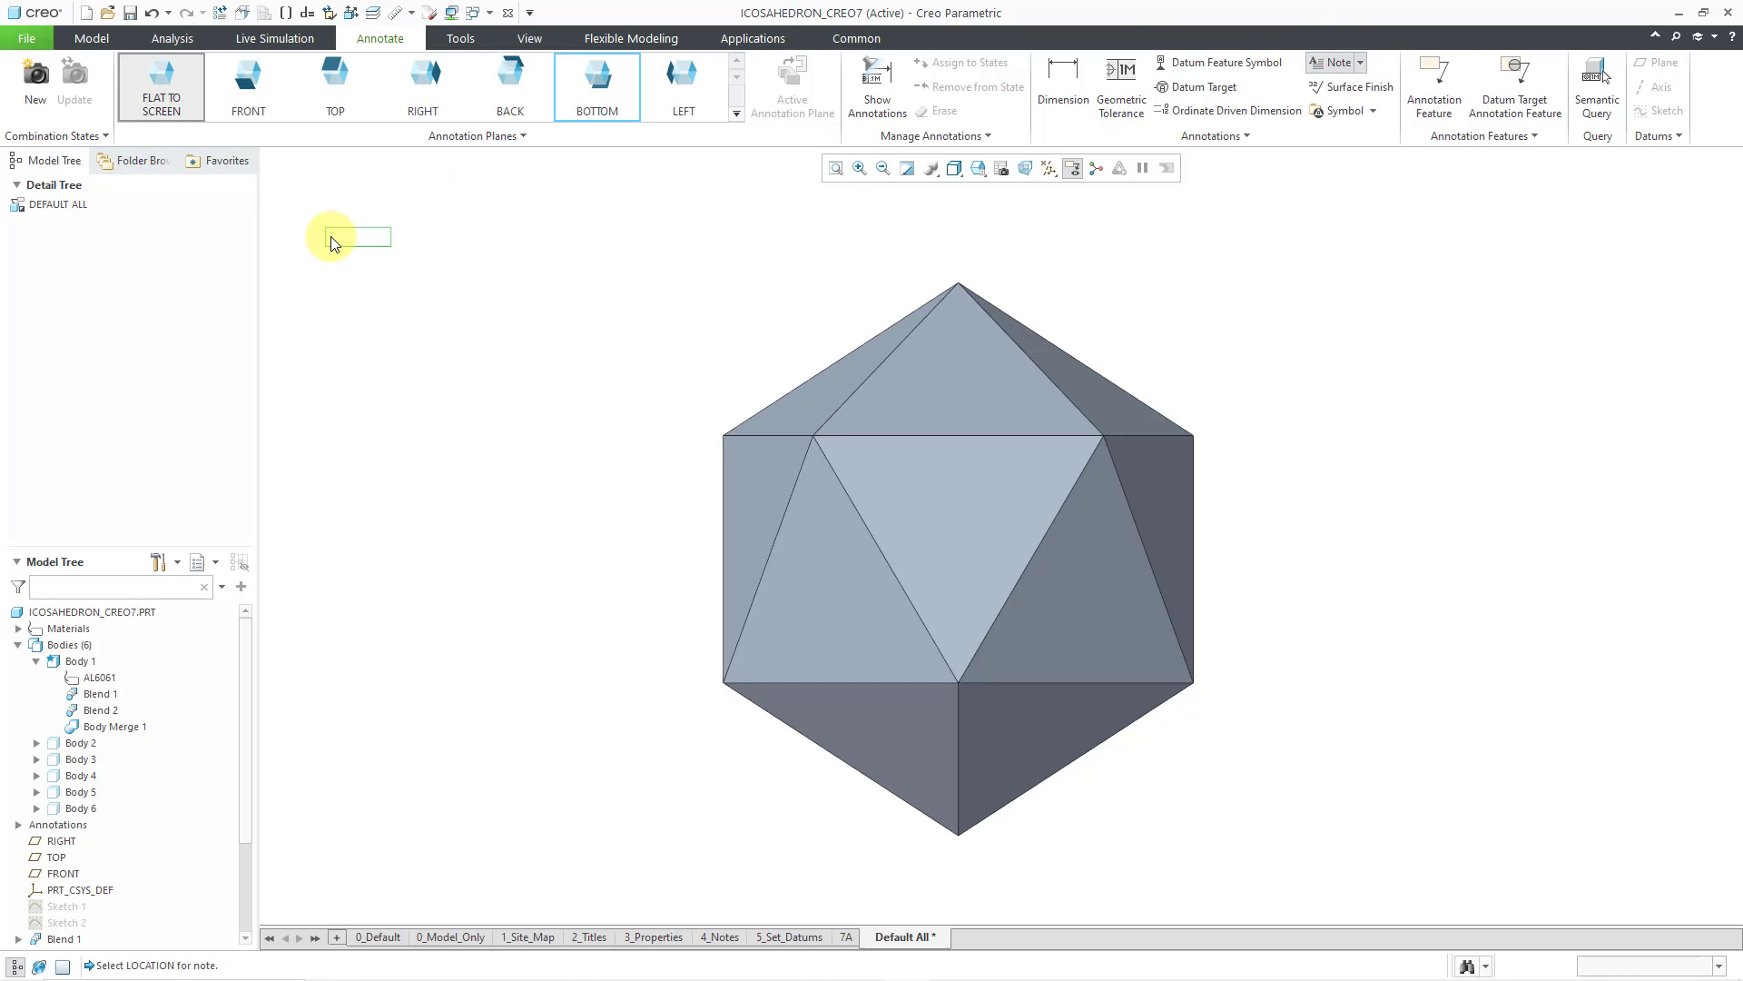
pyautogui.click(330, 236)
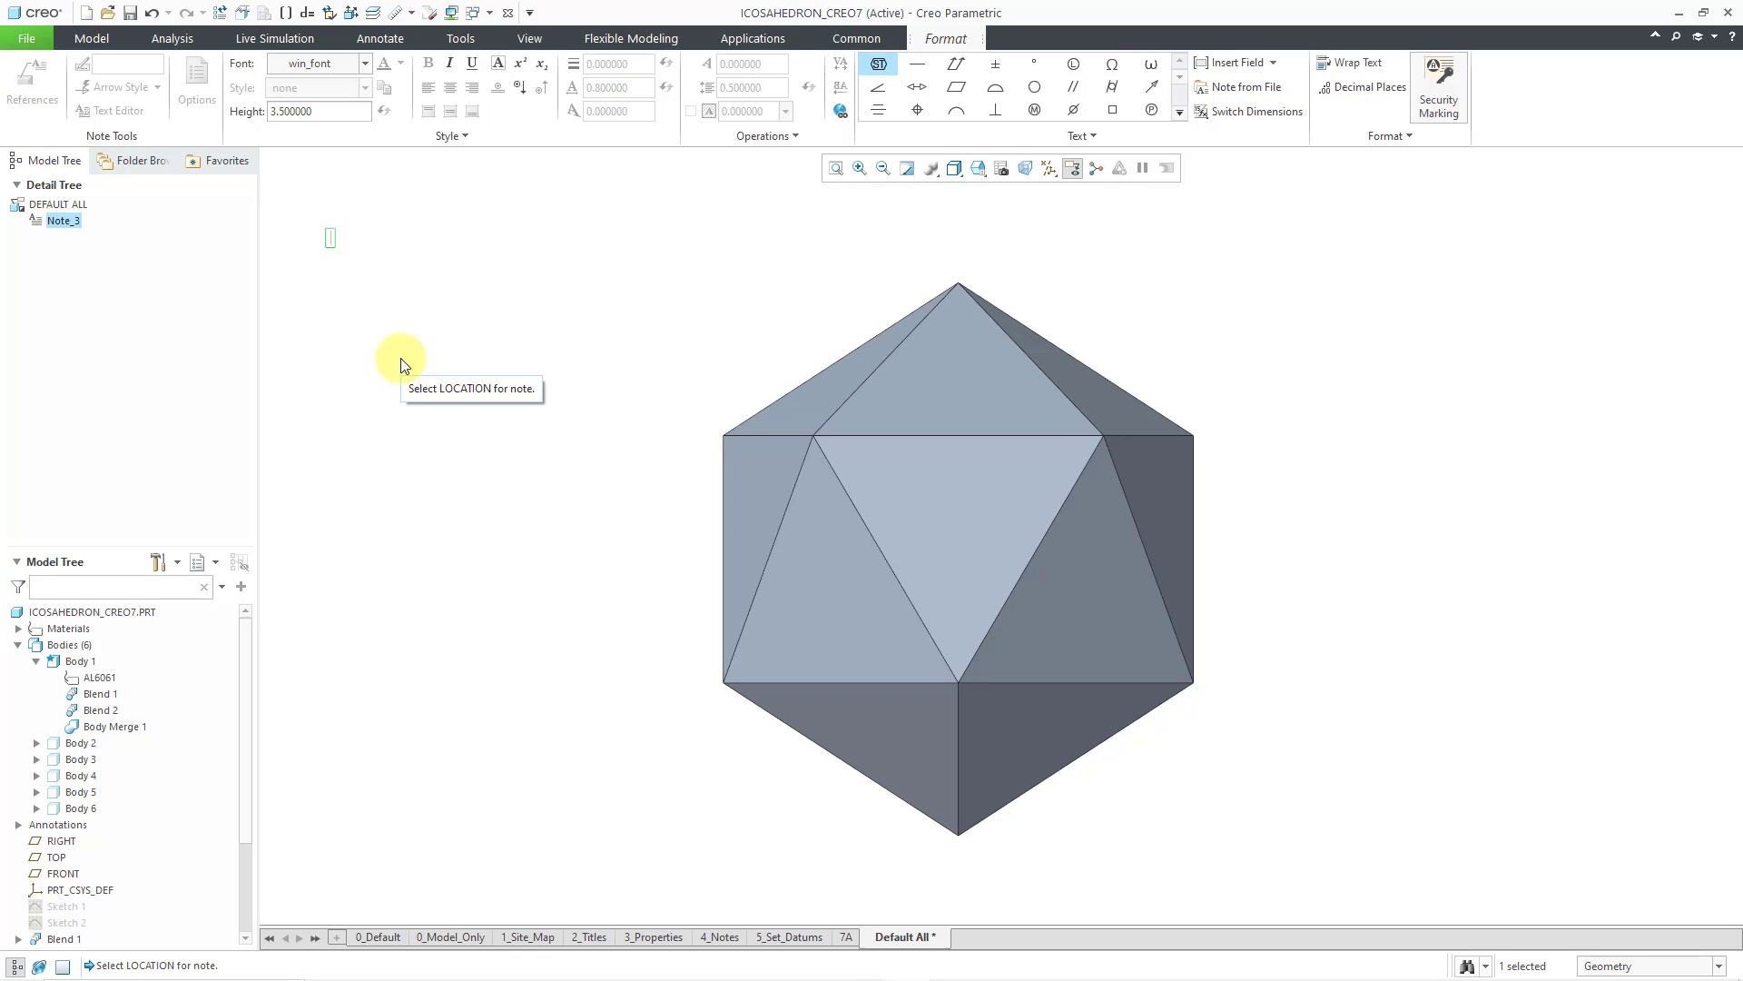
pyautogui.write('SURFACE AREA: &surf')
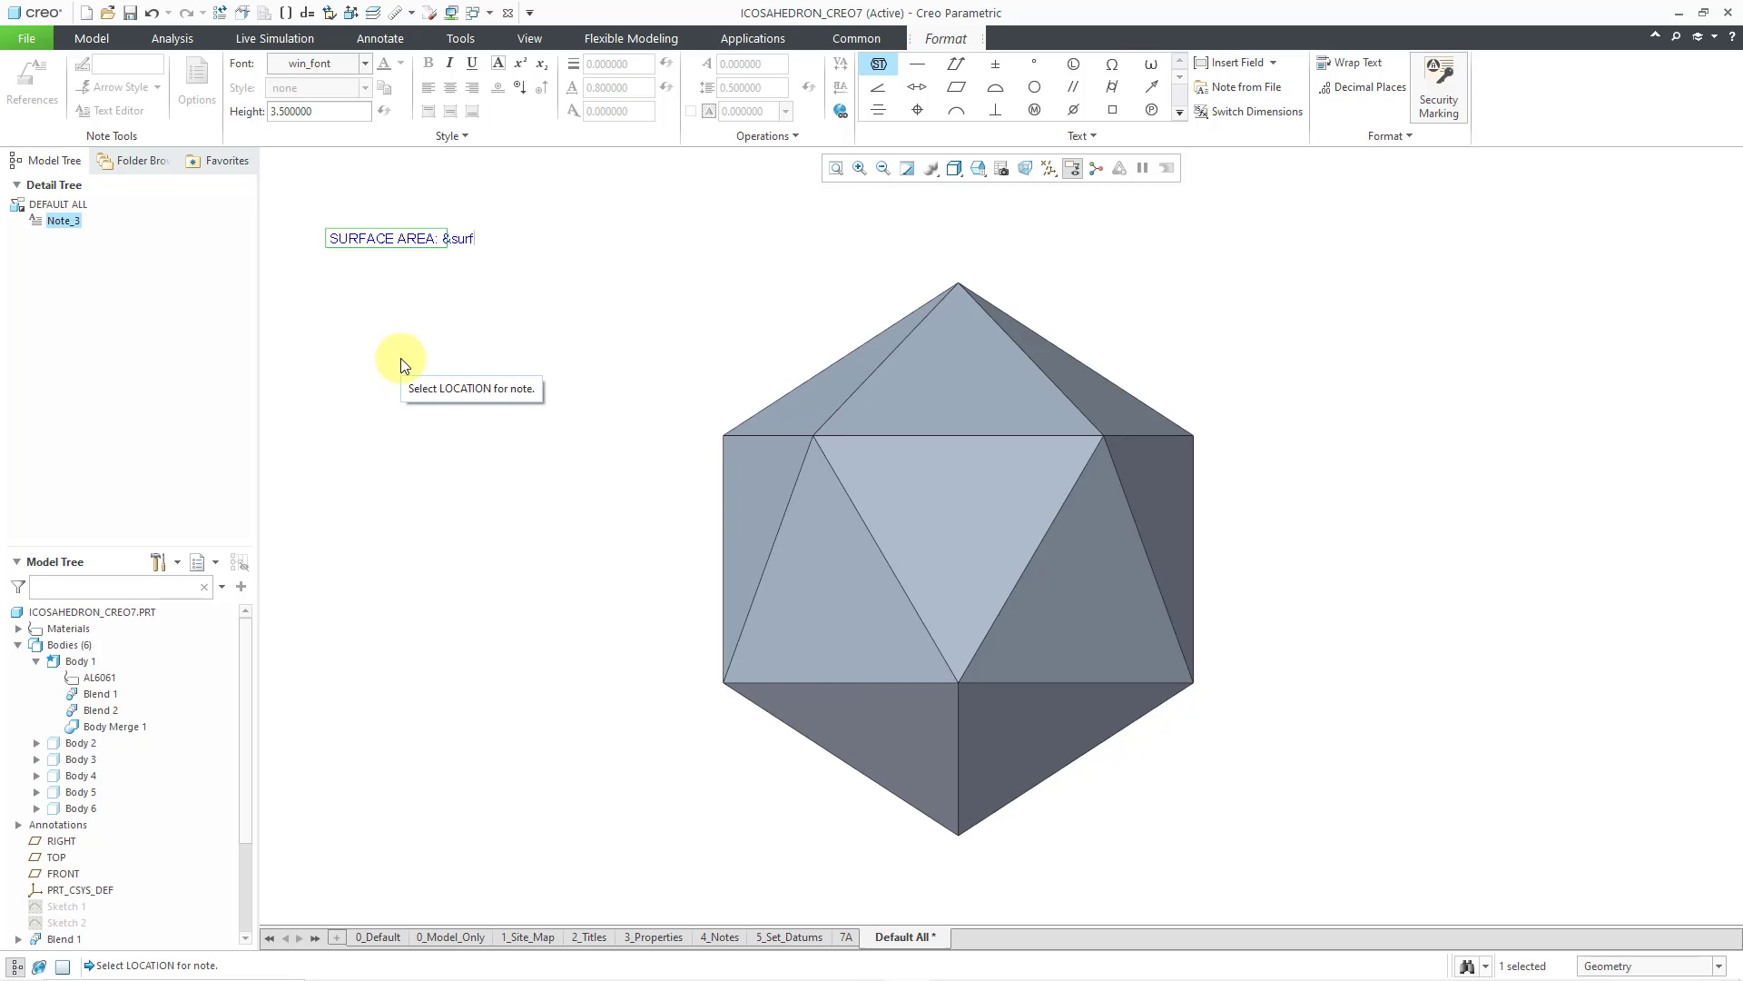
pyautogui.write('_area:fid_')
pyautogui.scroll(-3, 192, 687)
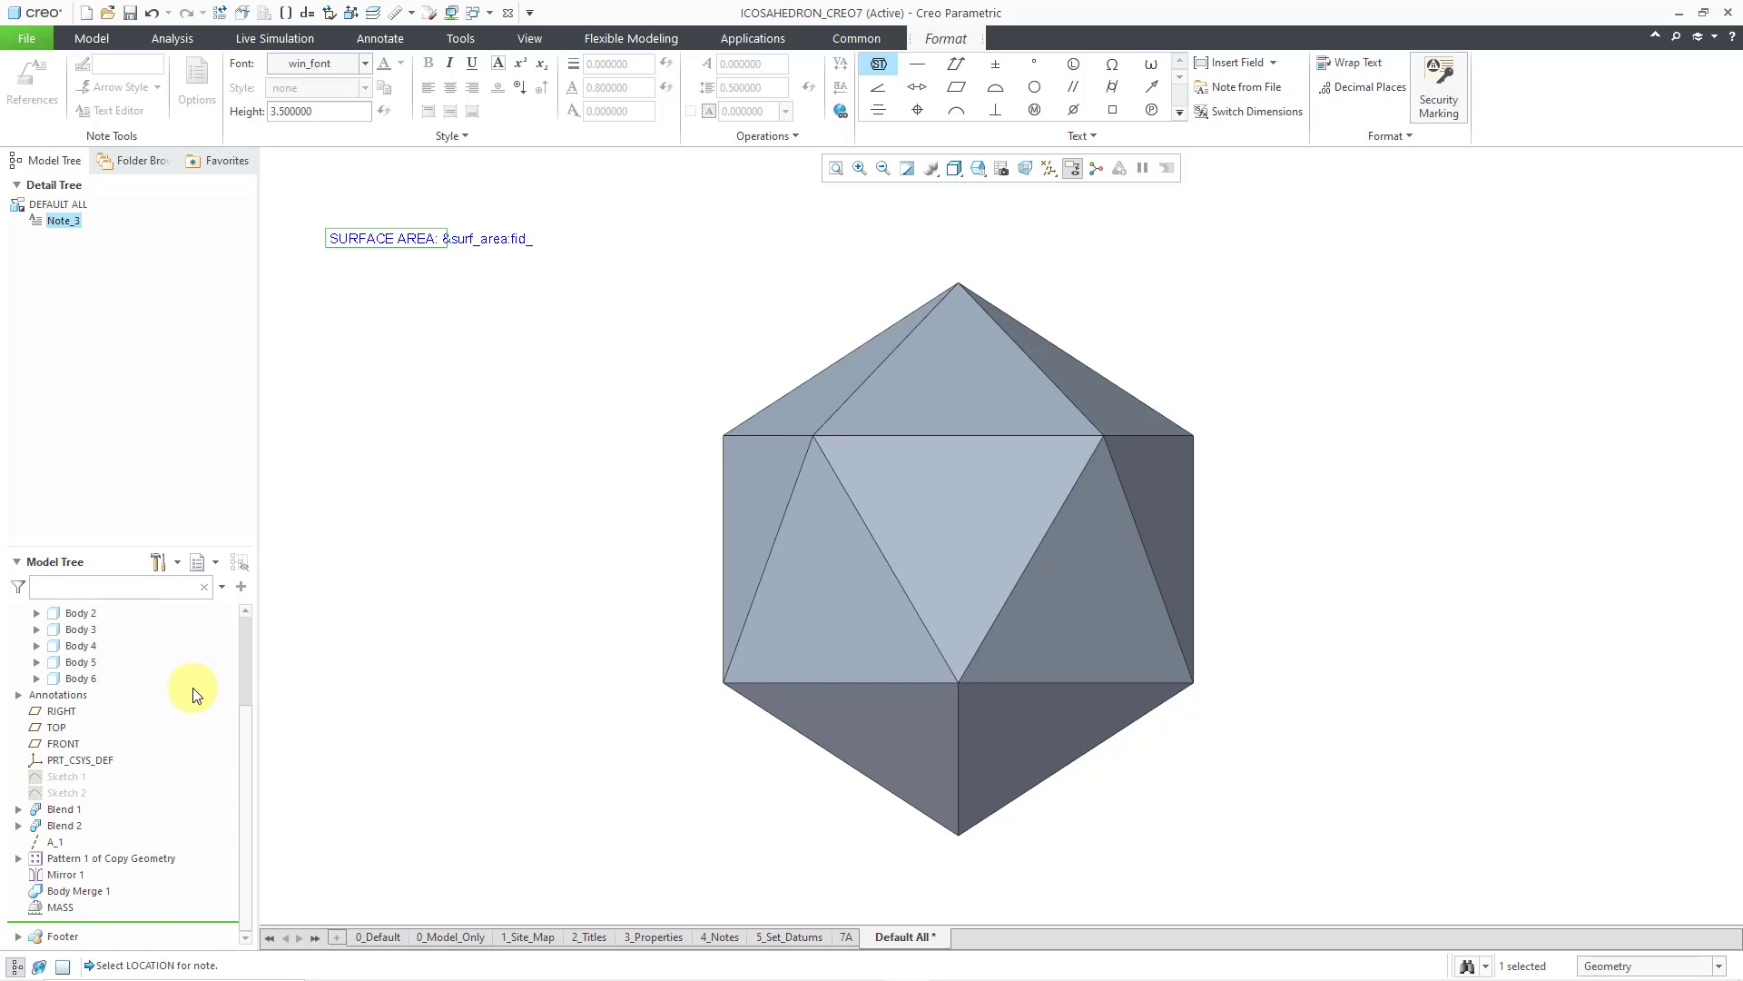
pyautogui.write('_mass')
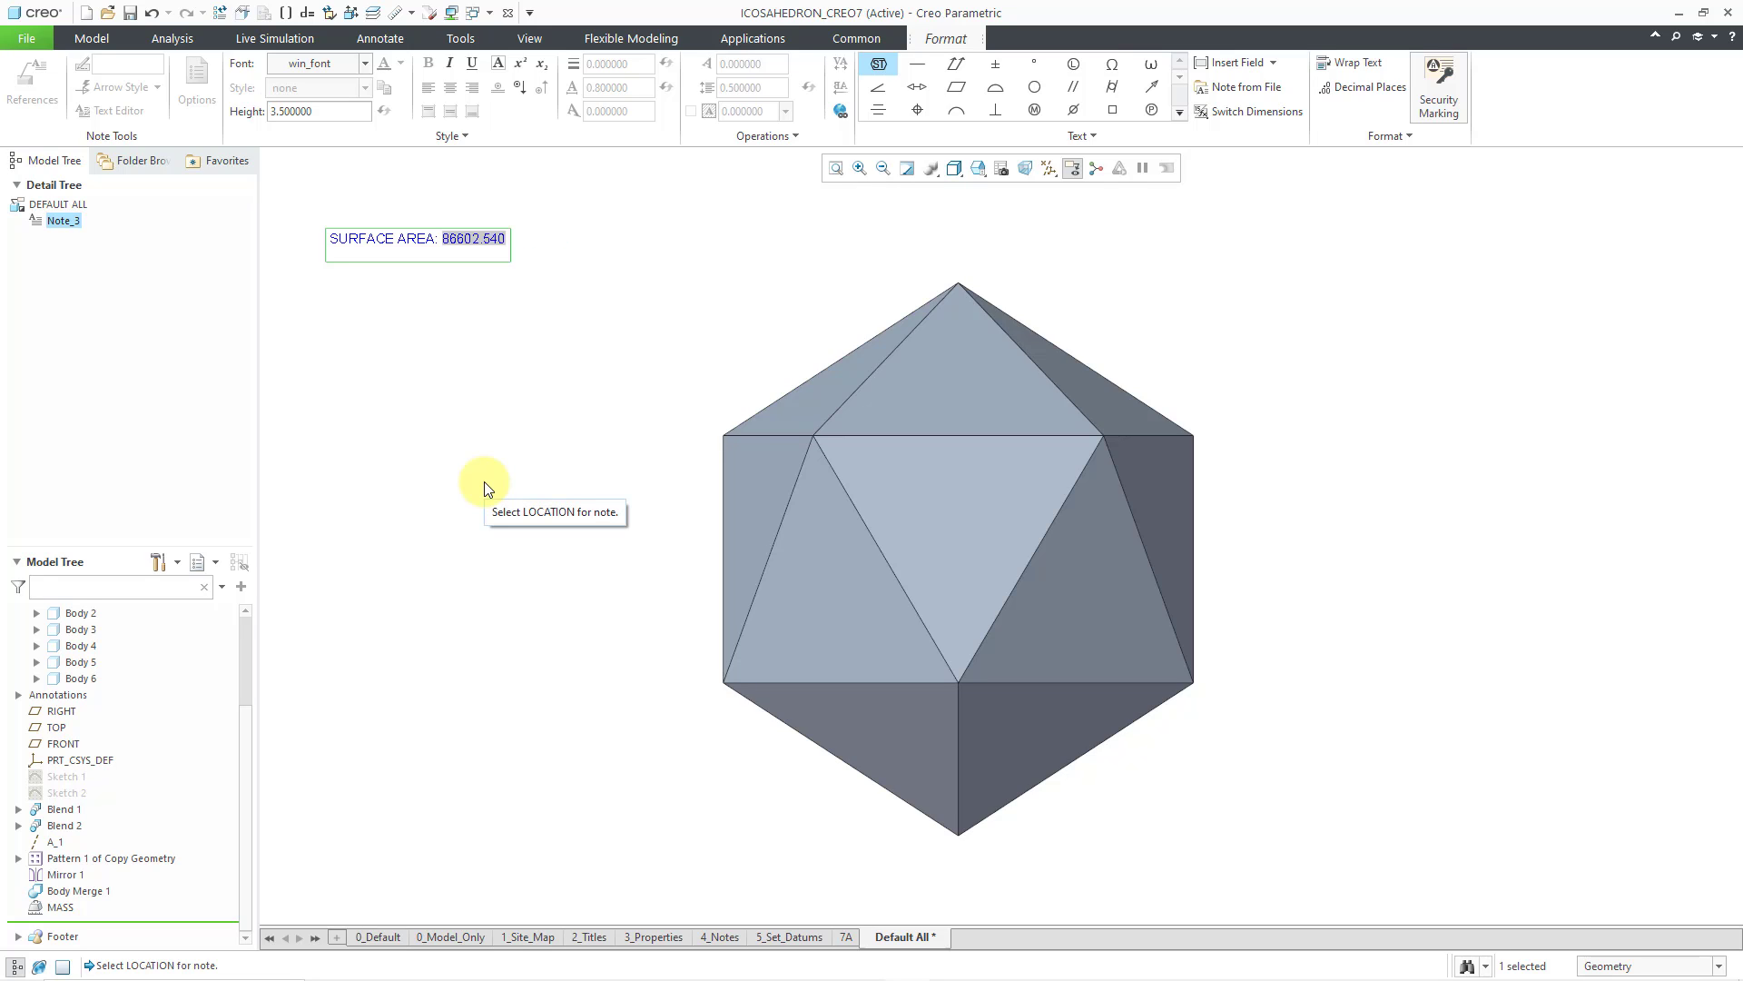
# Add a second line to the note reading "VOLUME: &volume:fid_mass" and finish the note
pyautogui.press('Return')
pyautogui.write('VOLUME: &')
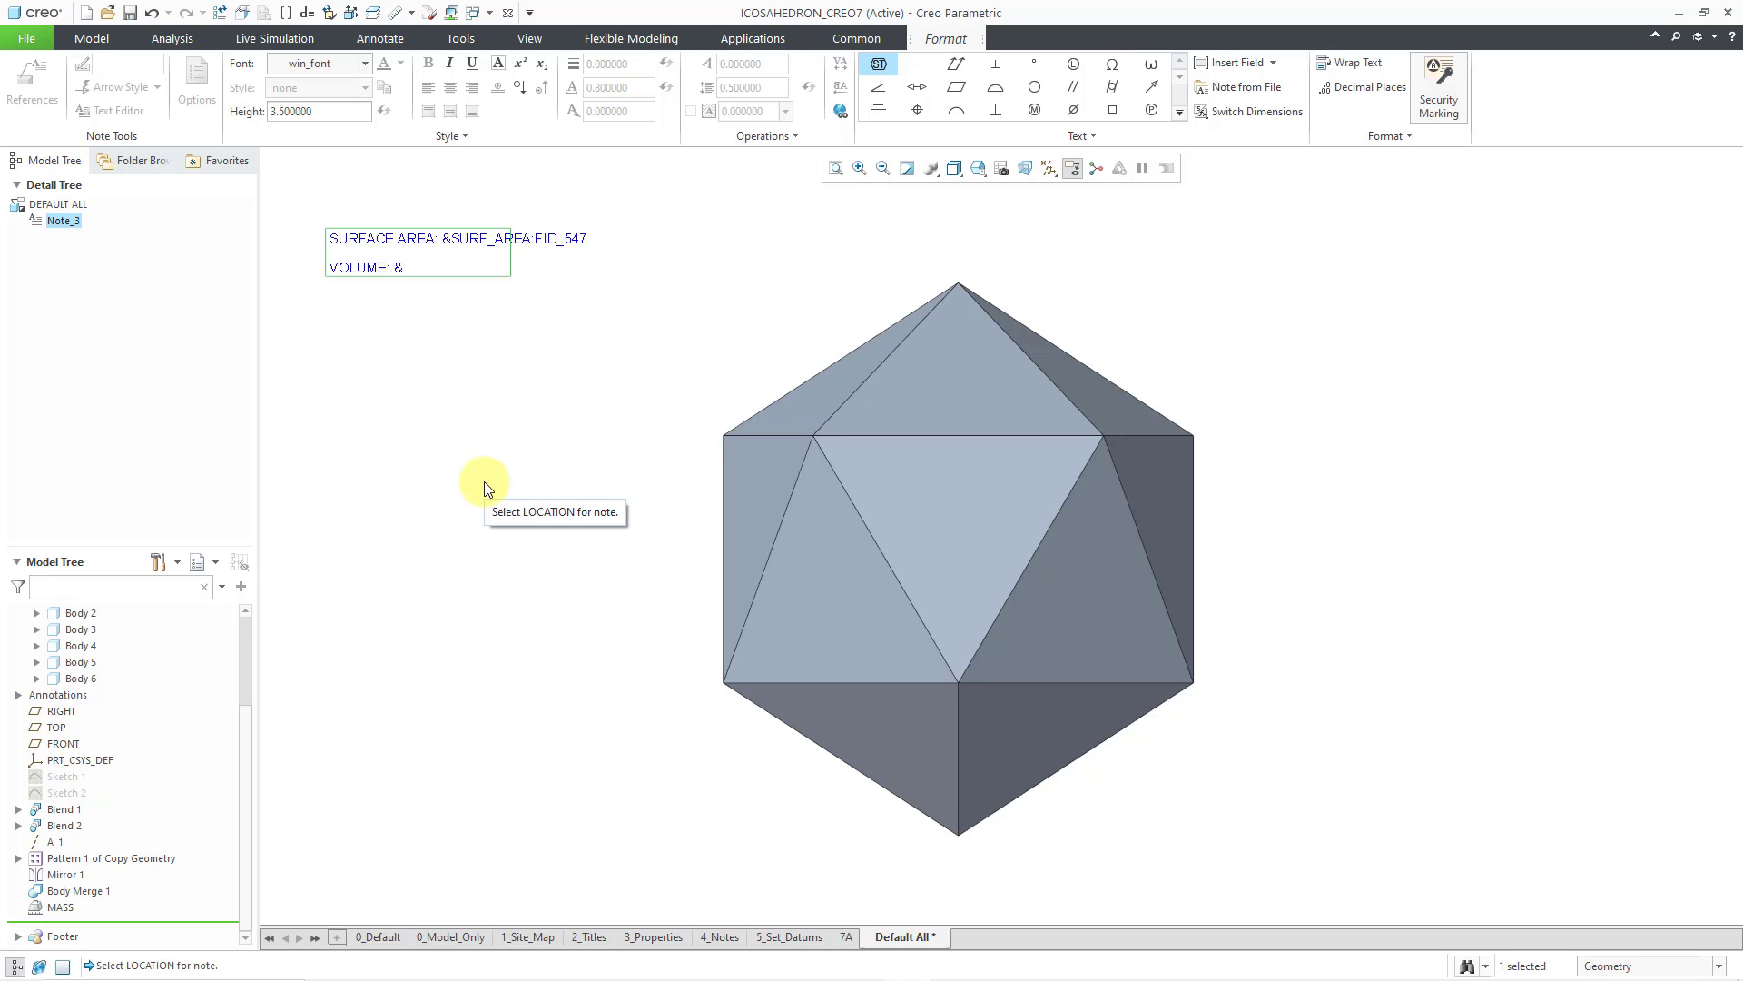
pyautogui.write('volume')
pyautogui.write('e:fid_mass')
pyautogui.click(483, 483)
pyautogui.click(510, 436)
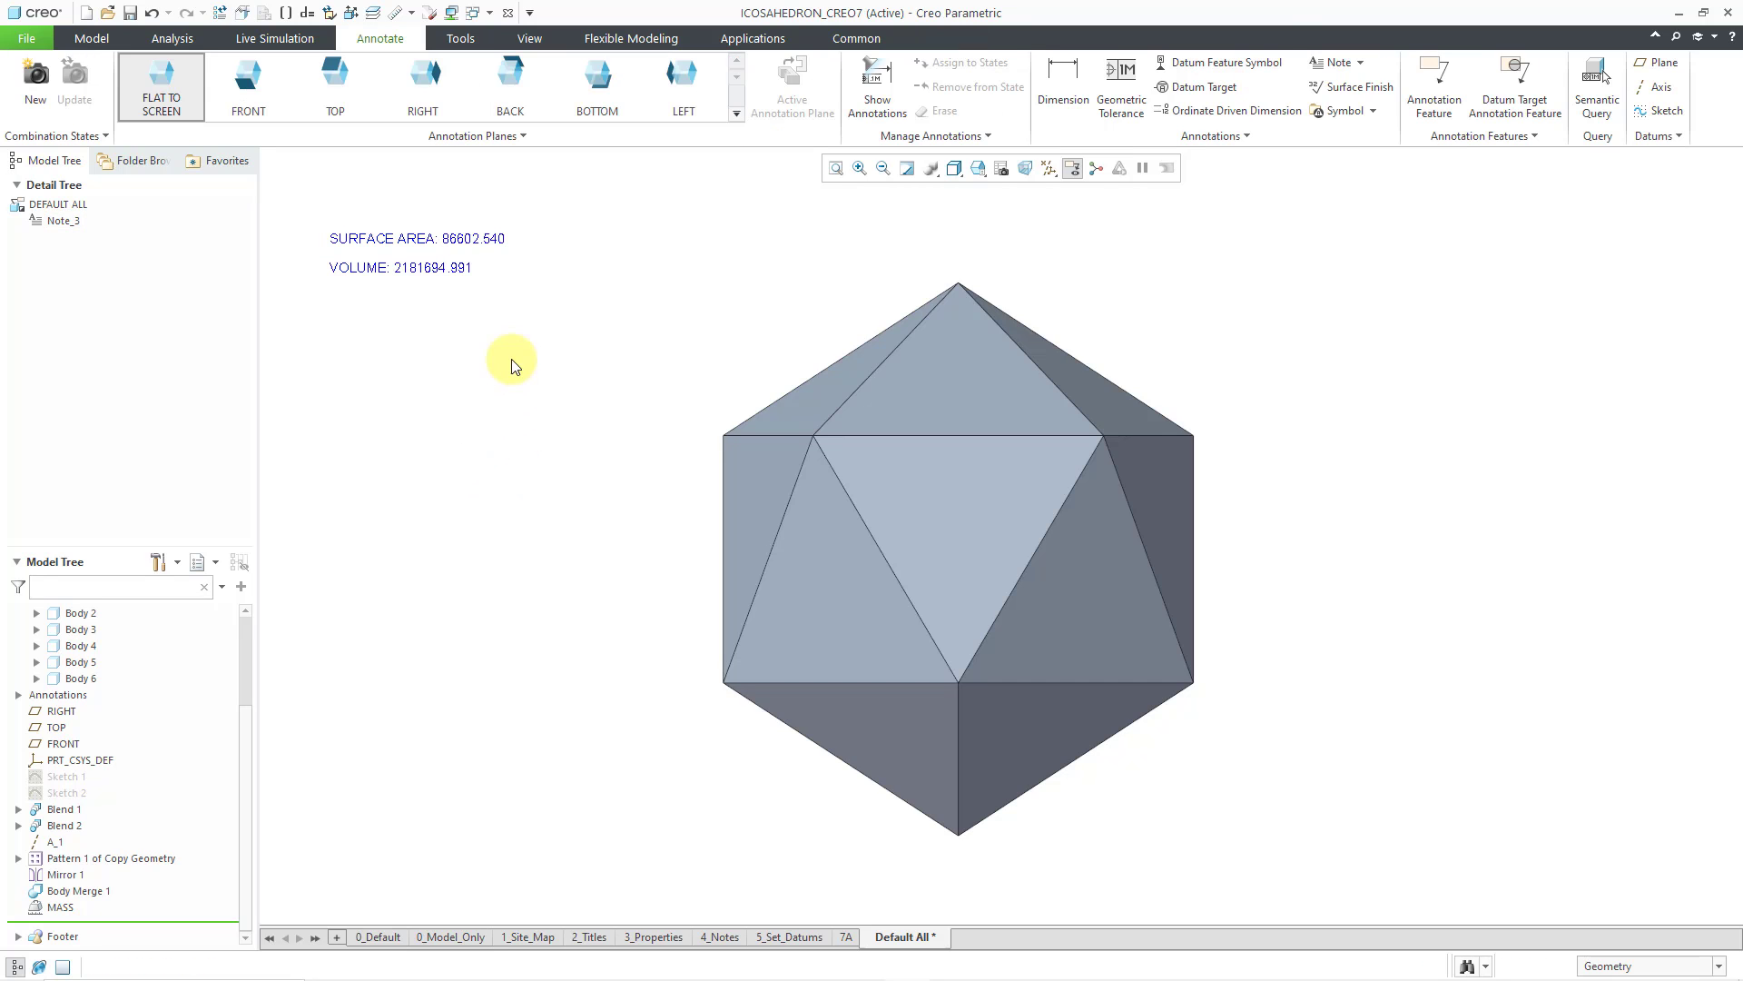
# Set the text height of the surface area and volume note to 10, and reselect the note
pyautogui.doubleClick(467, 242)
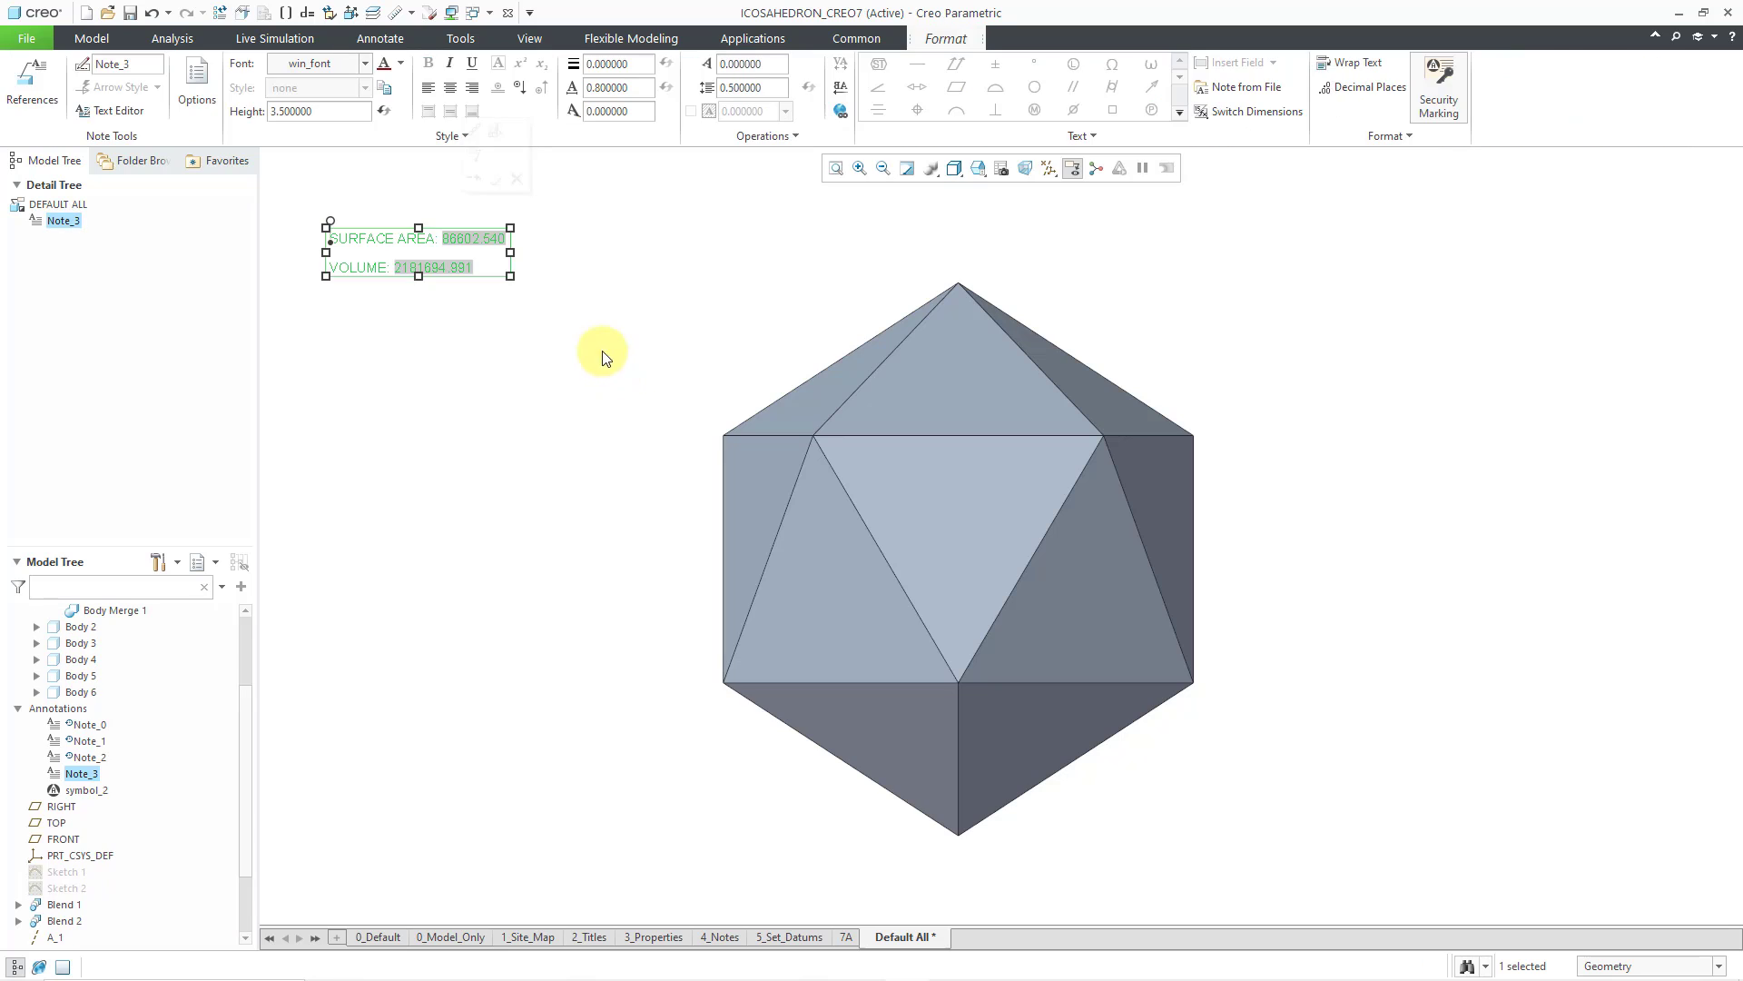
pyautogui.doubleClick(341, 113)
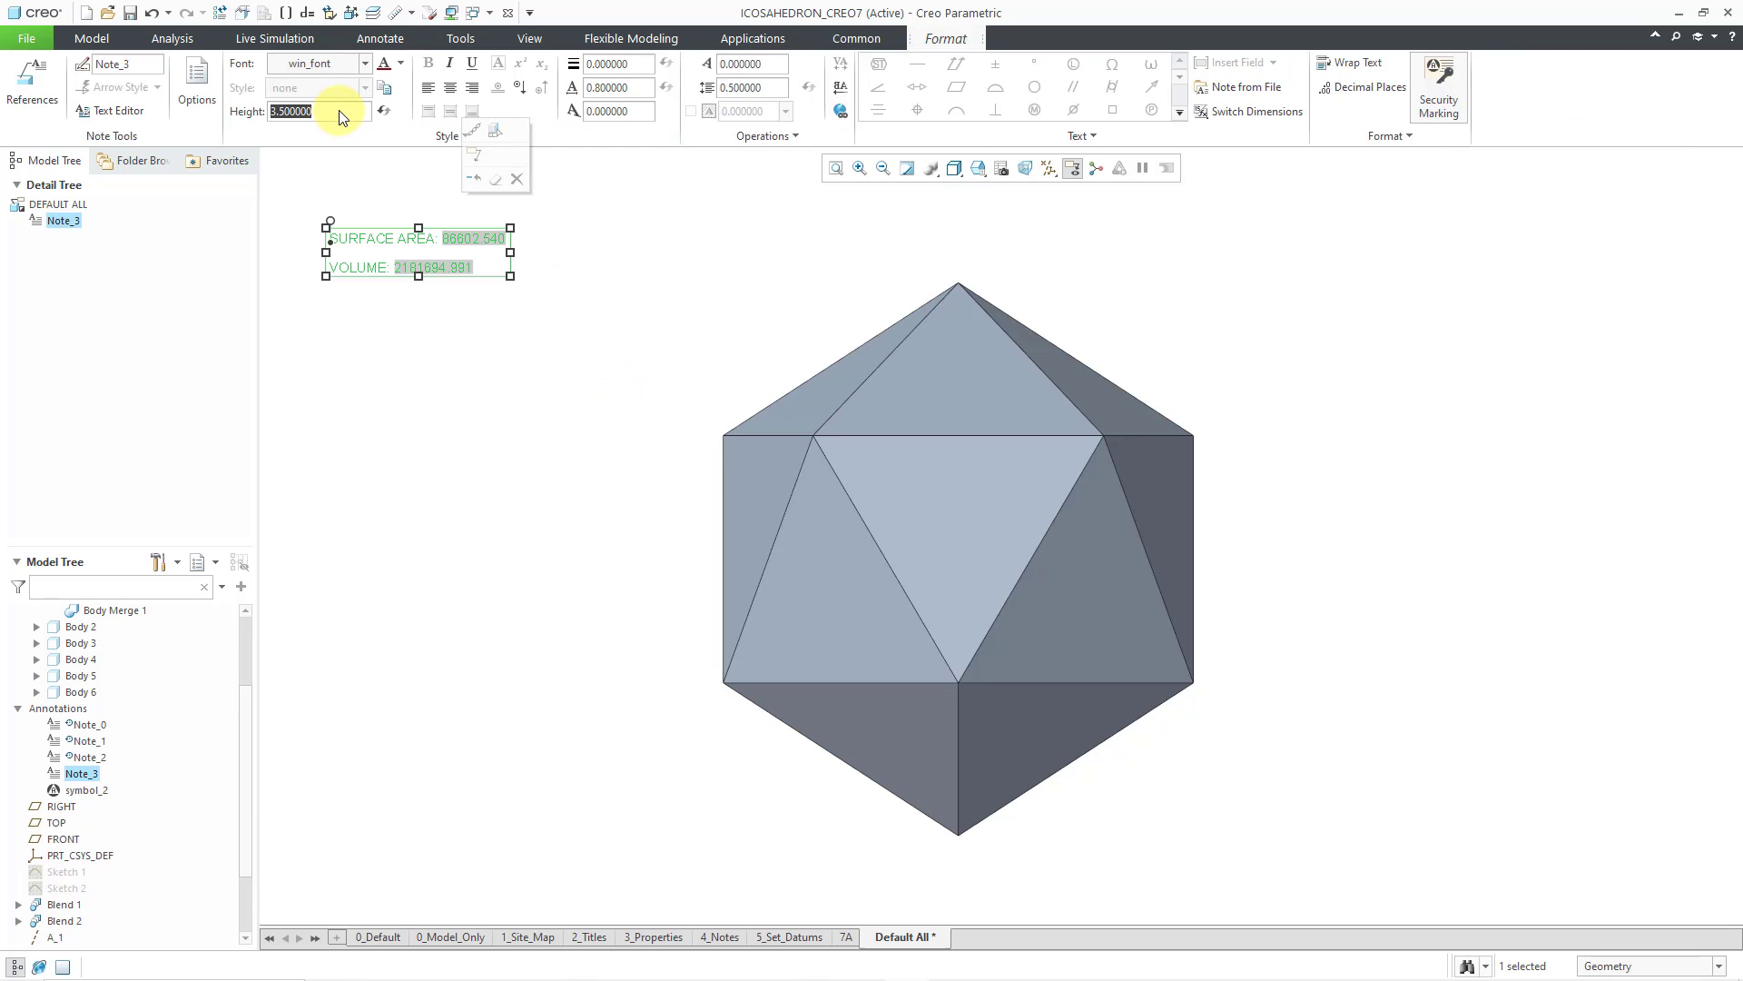
pyautogui.write('10')
pyautogui.press('Return')
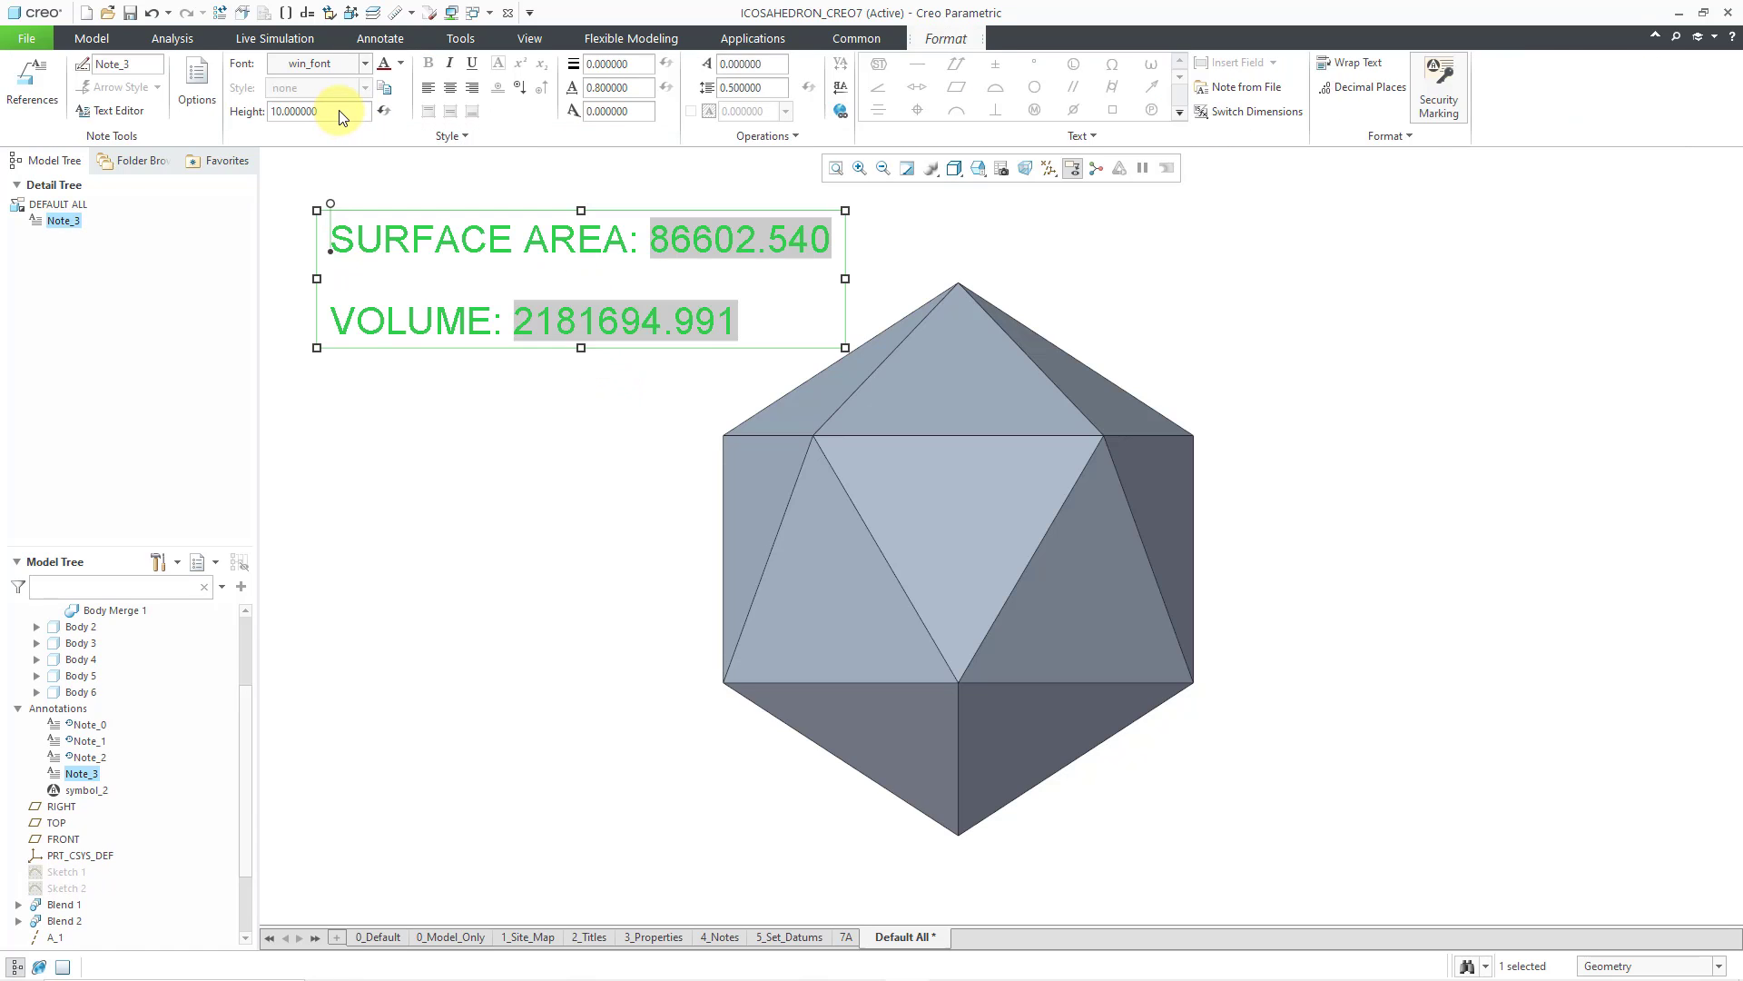
pyautogui.click(549, 499)
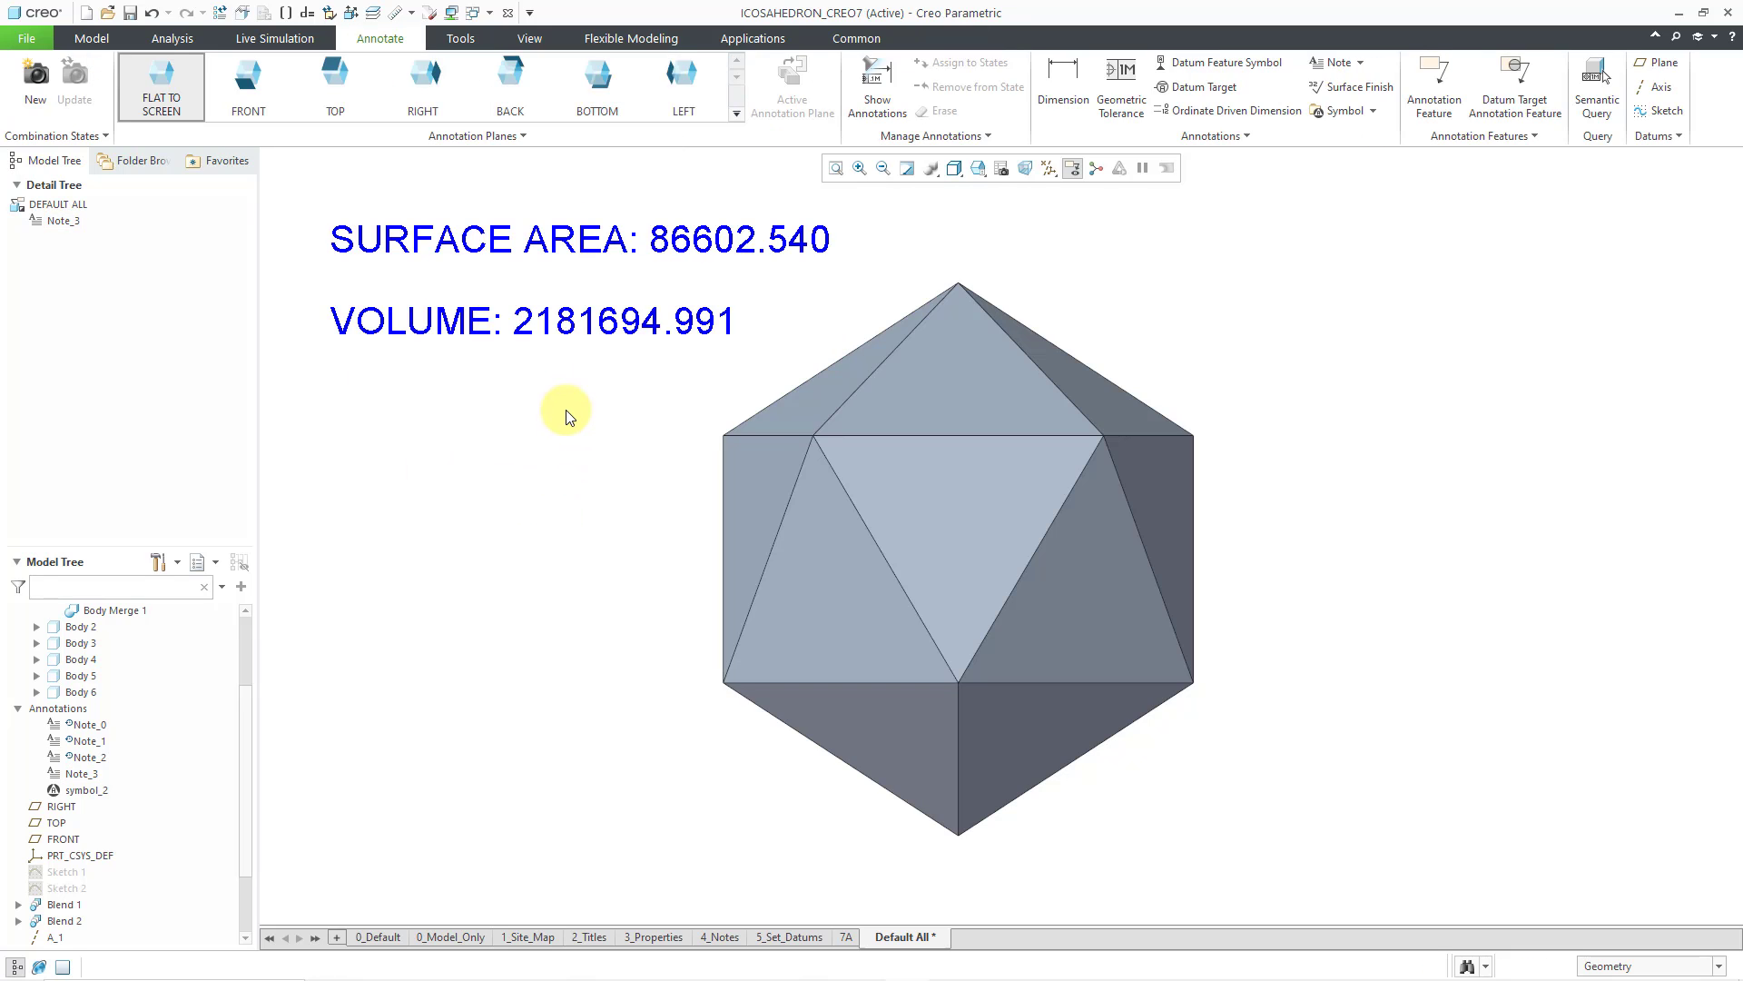
pyautogui.click(552, 331)
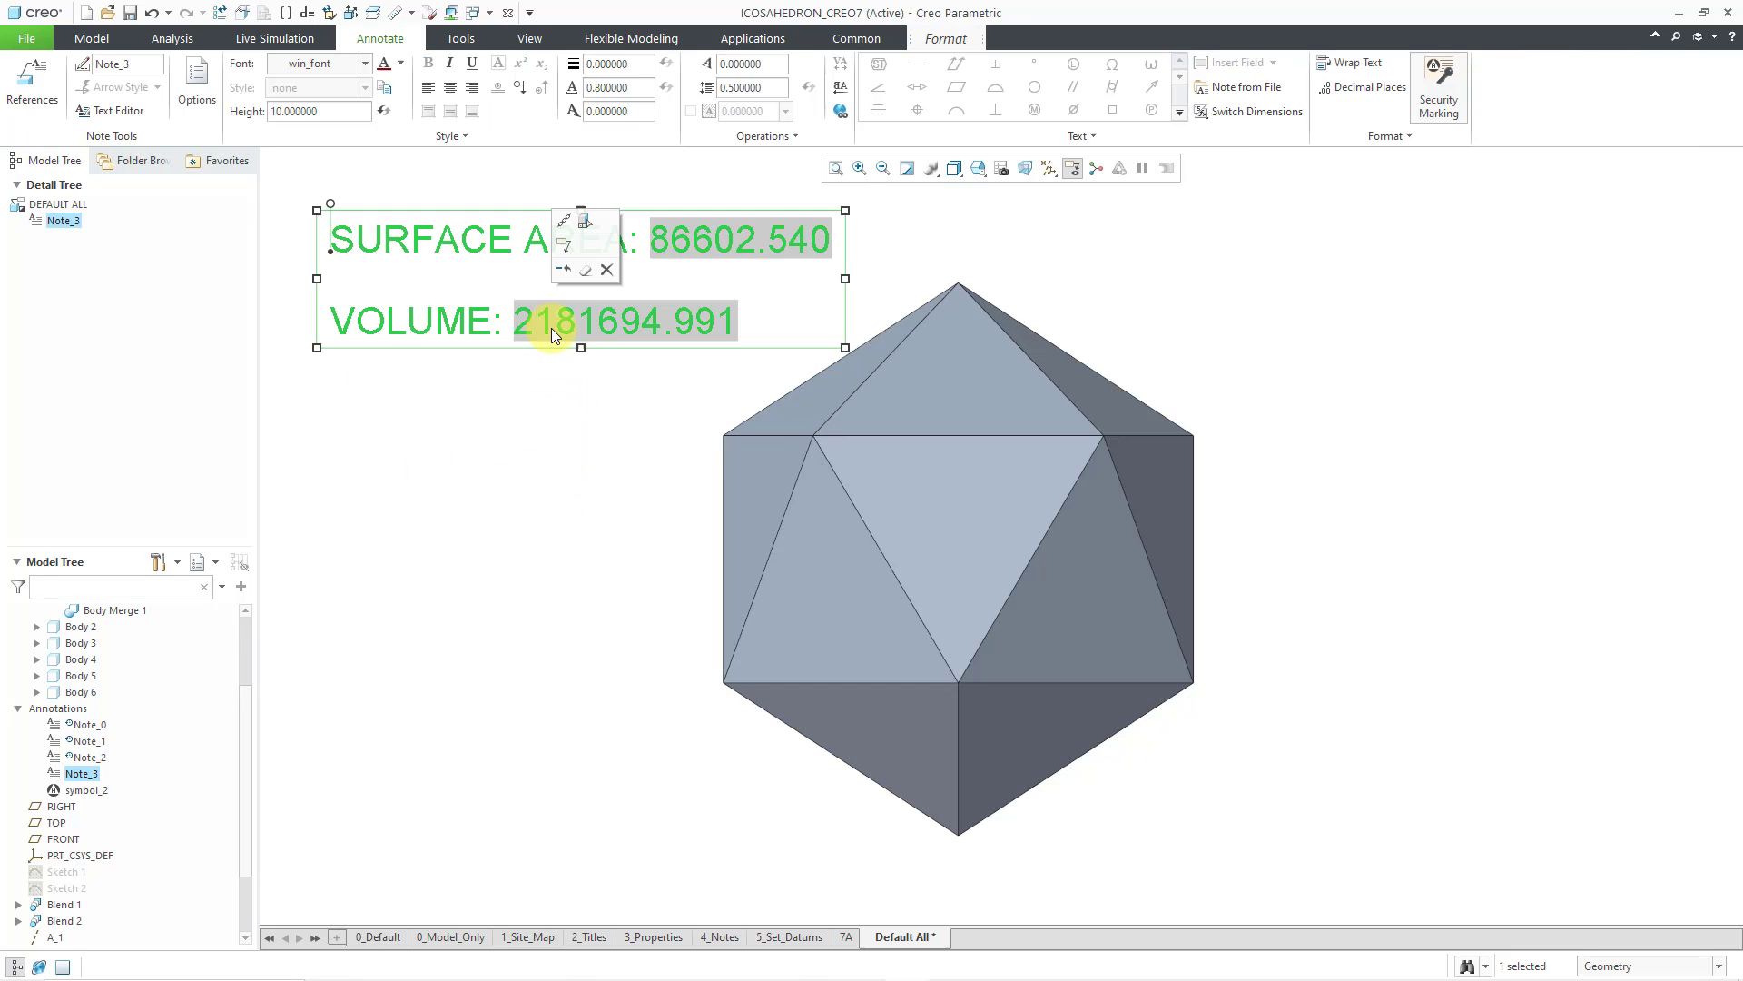
# Limit both the surface area and volume values in the note to one decimal place by appending "[.1]" to each parameter callout
pyautogui.click(129, 117)
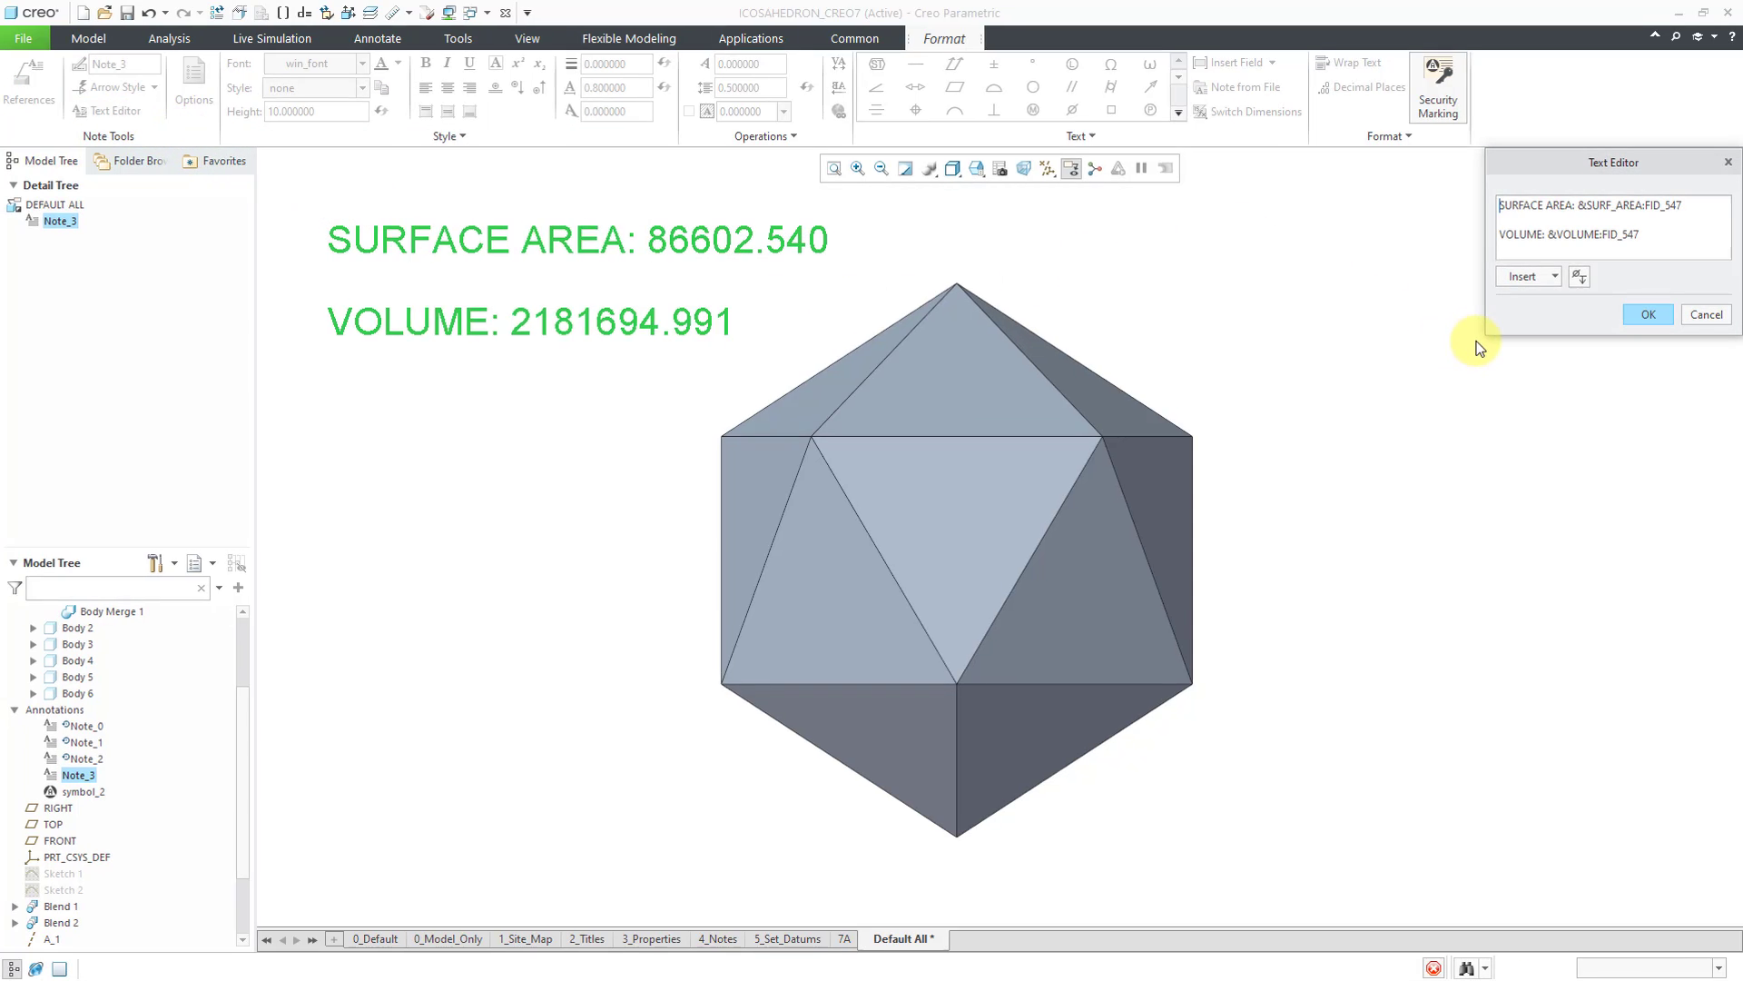
pyautogui.moveTo(1452, 378); pyautogui.dragTo(1307, 521)
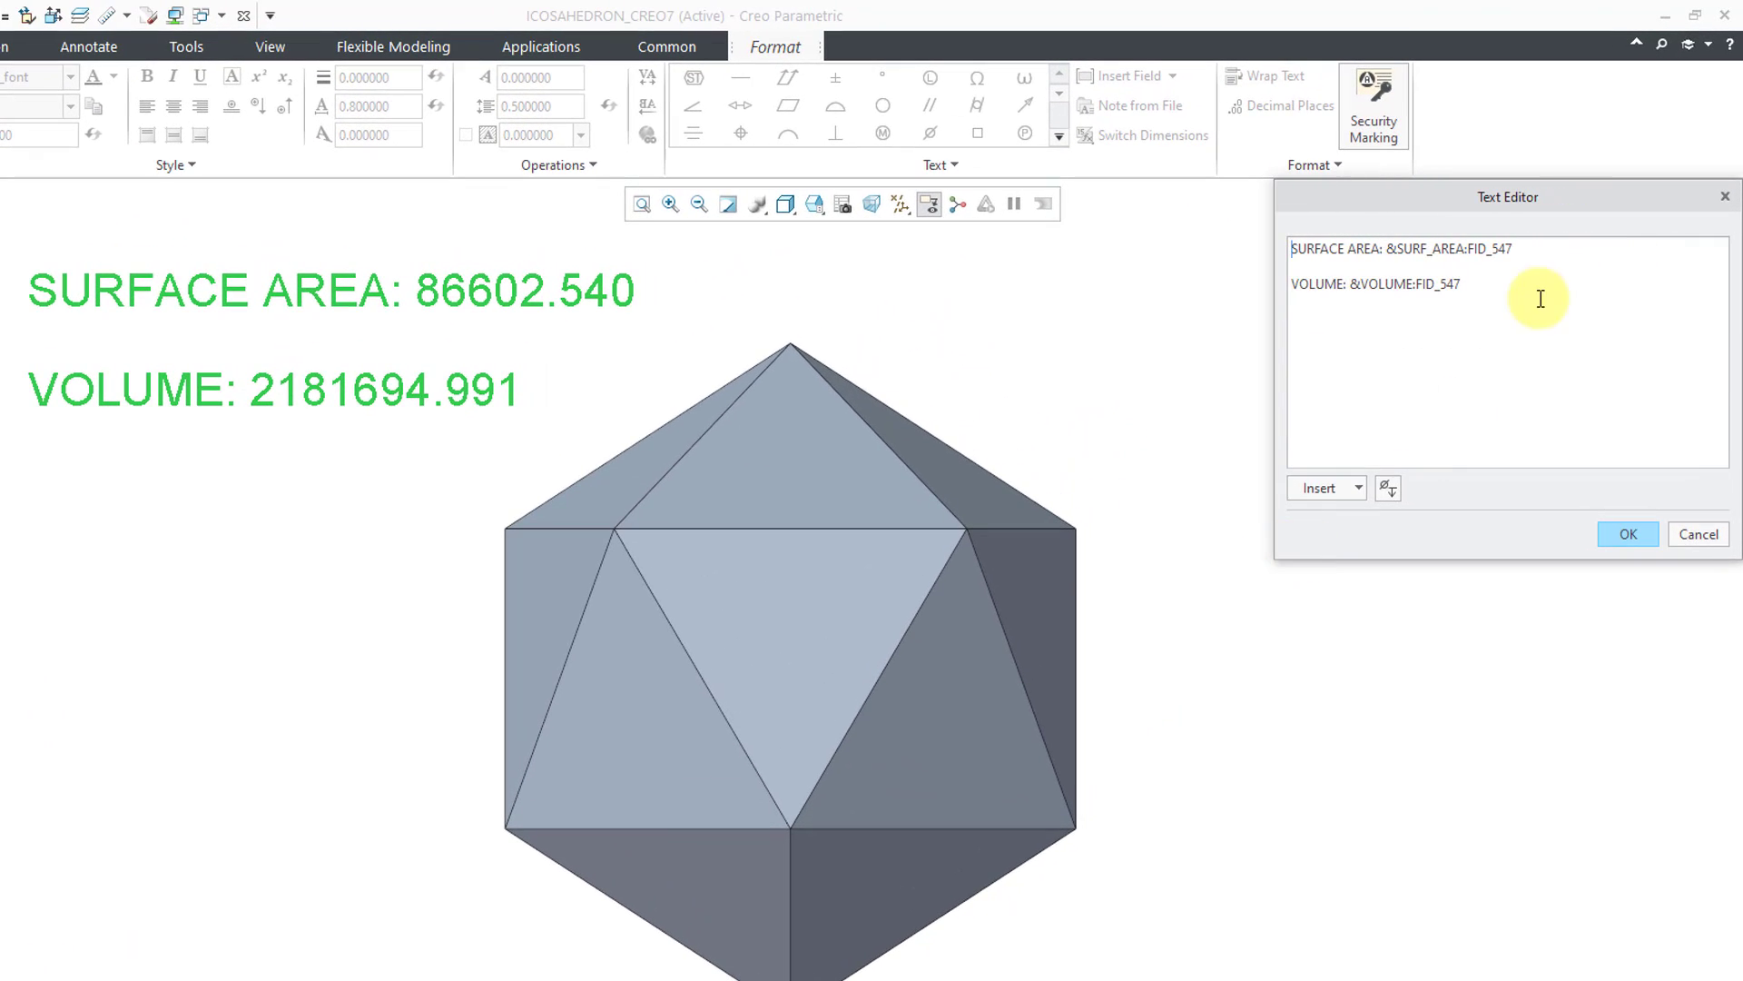
pyautogui.click(1537, 248)
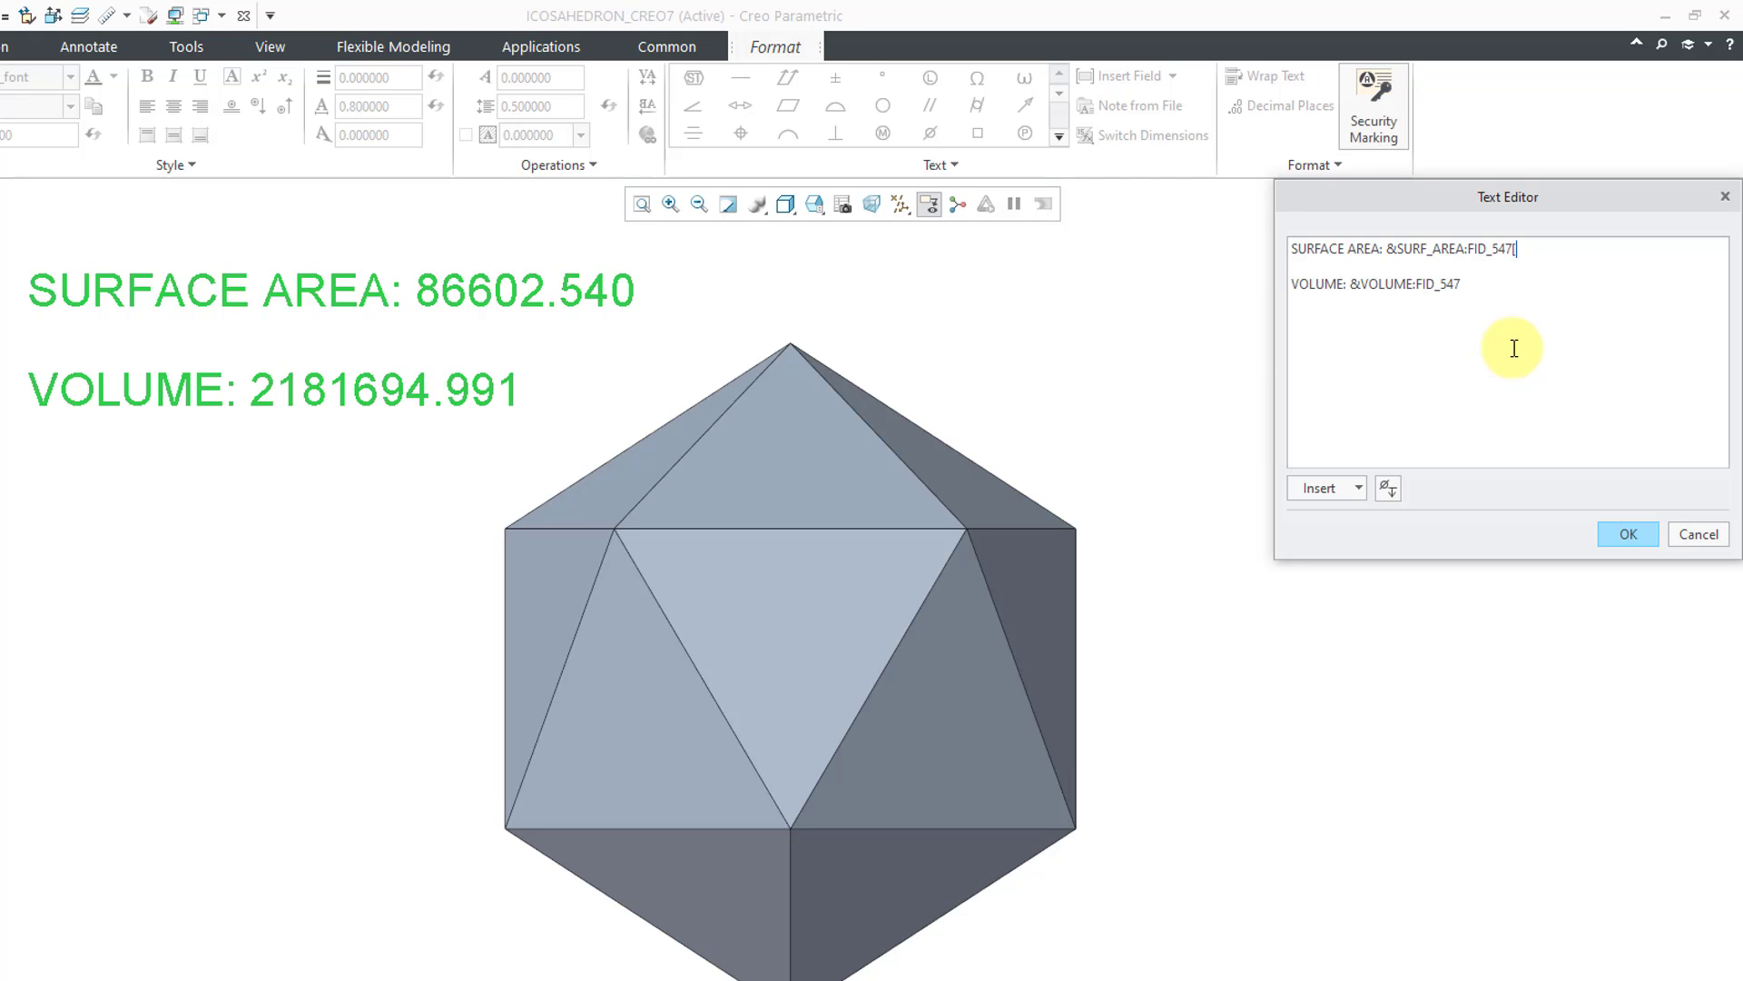
pyautogui.write('.1]')
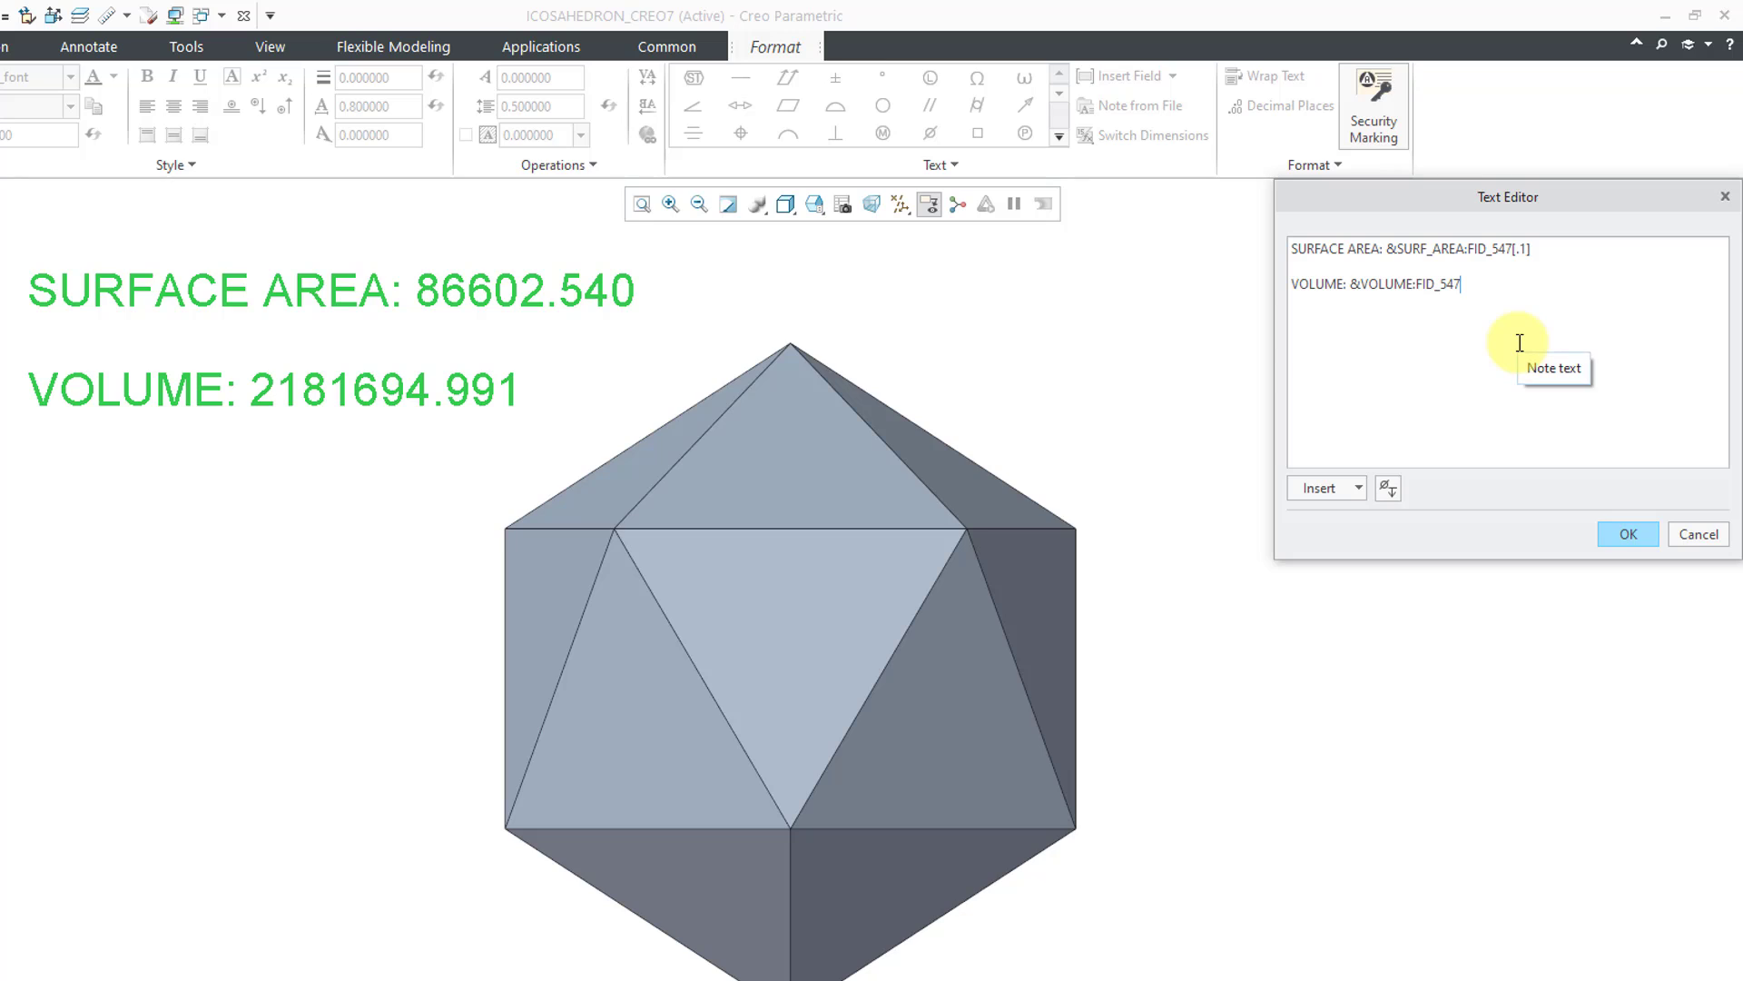
pyautogui.write('[.1]')
pyautogui.click(1648, 445)
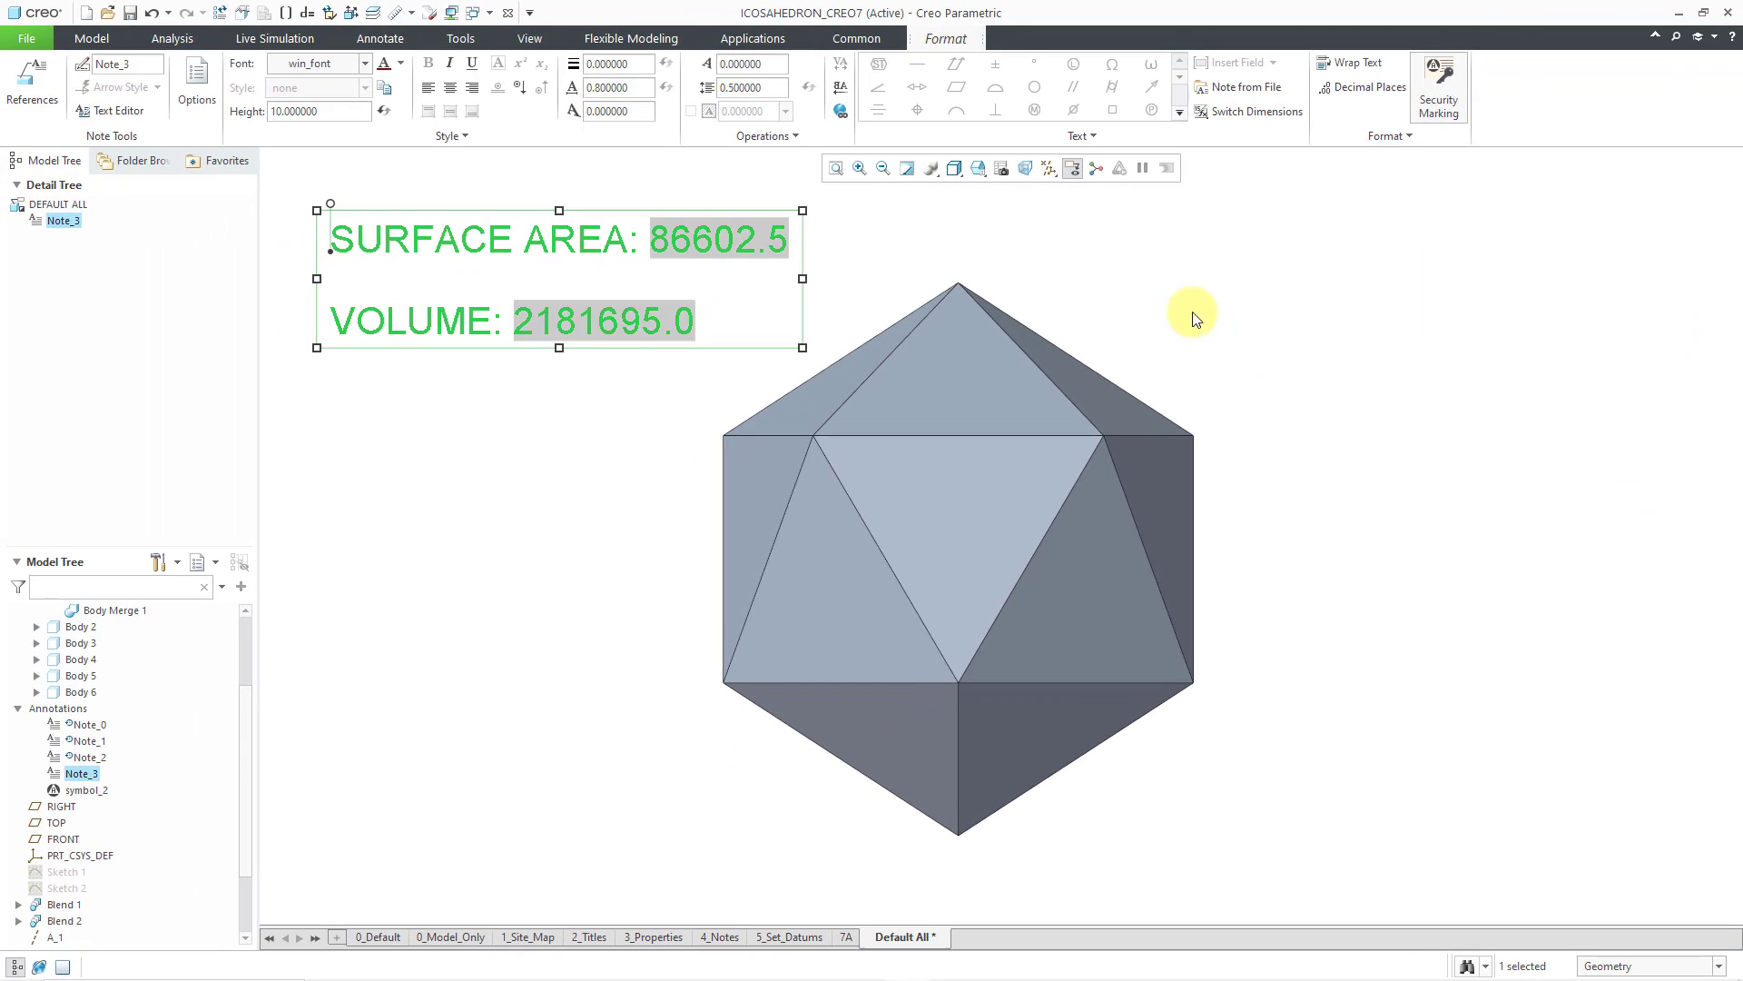
pyautogui.click(1180, 316)
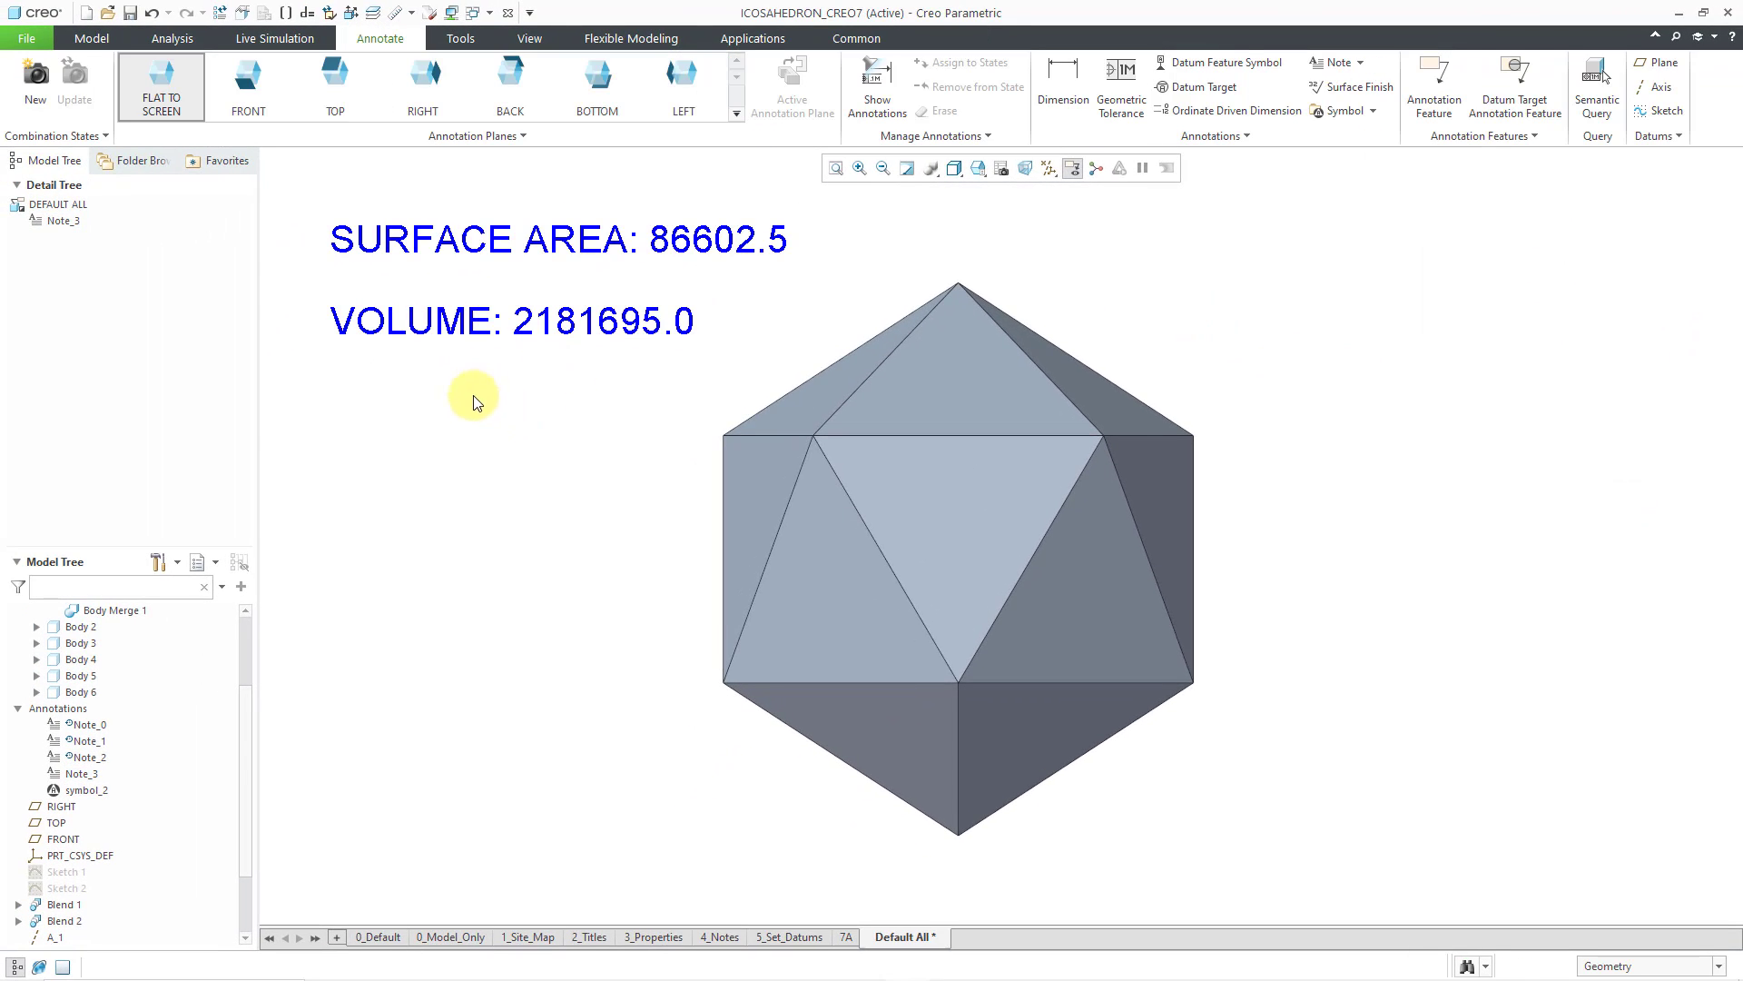